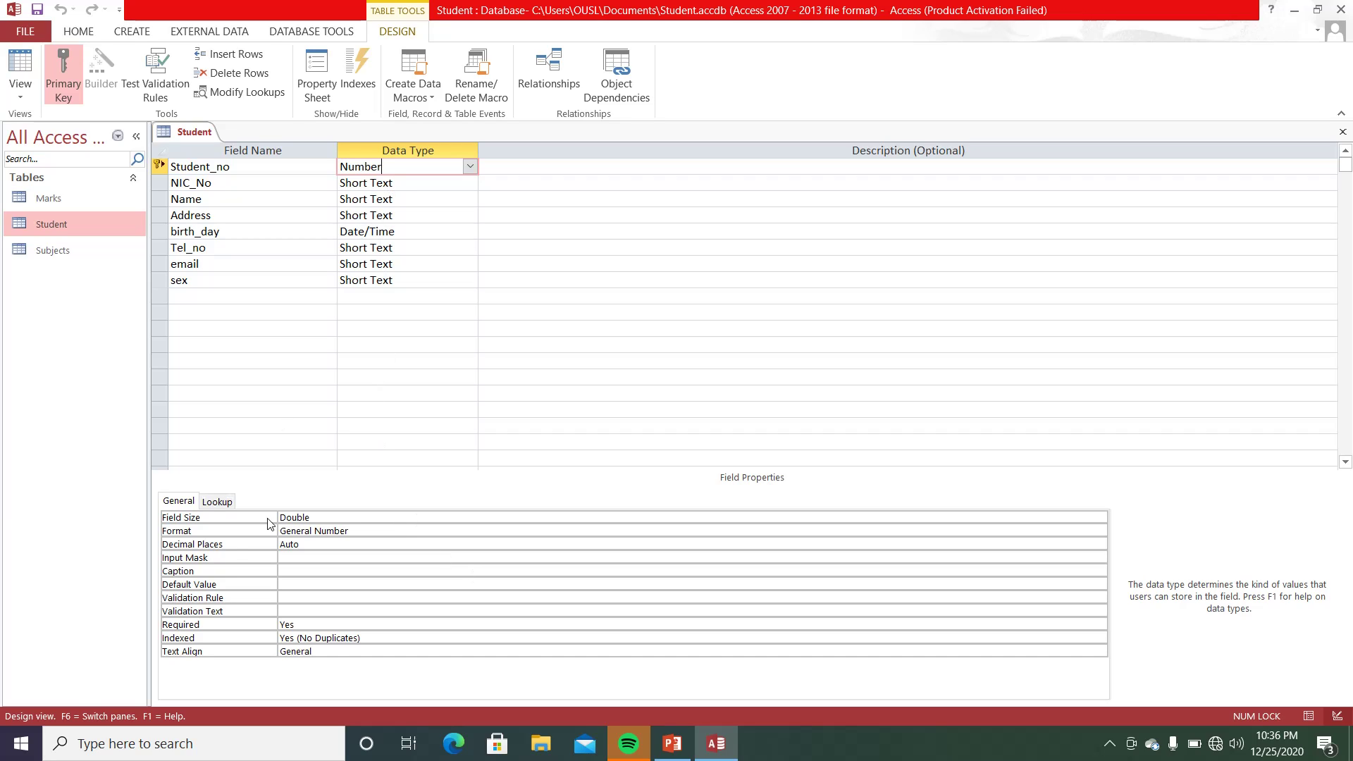
- Check Student_no's format options and leave it as General Number
{"action": "left_click", "coordinate": [360, 529]}
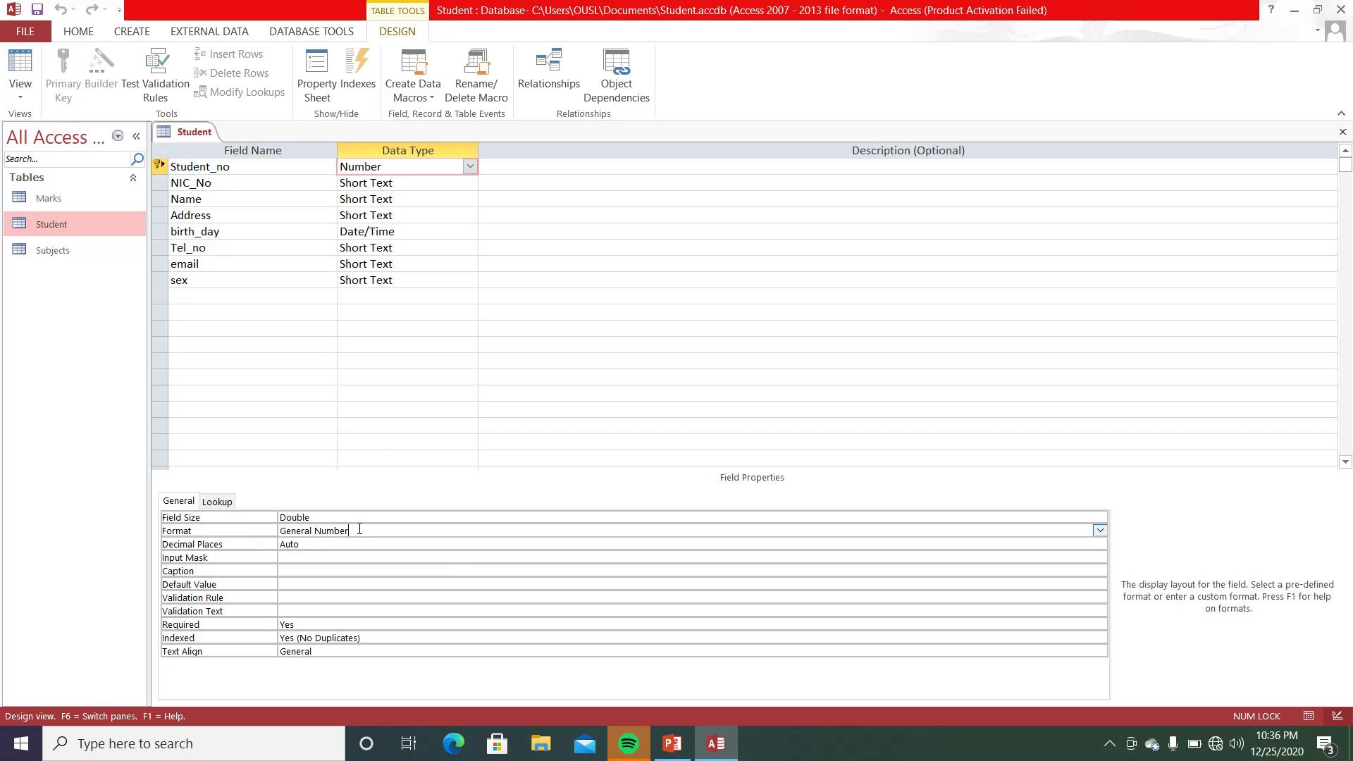
{"action": "left_click", "coordinate": [1100, 531]}
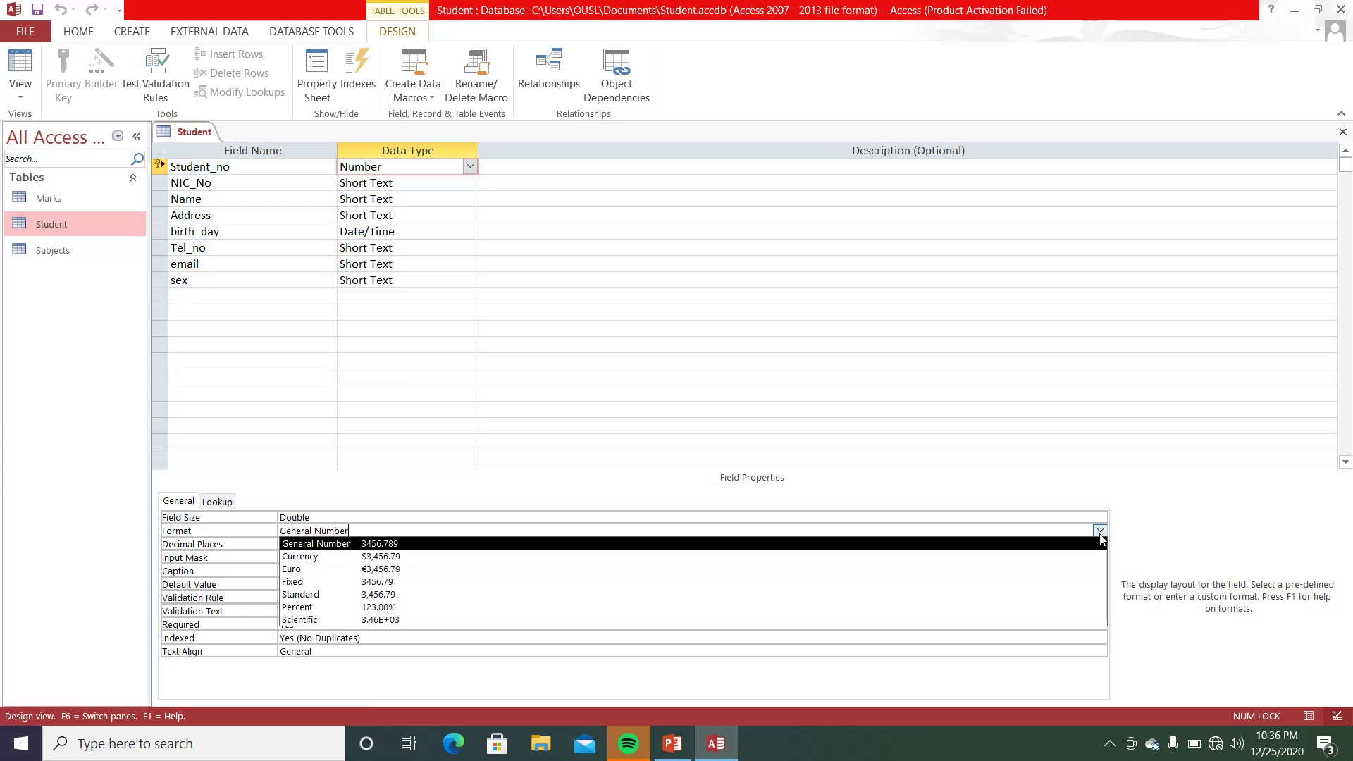
{"action": "left_click", "coordinate": [552, 427]}
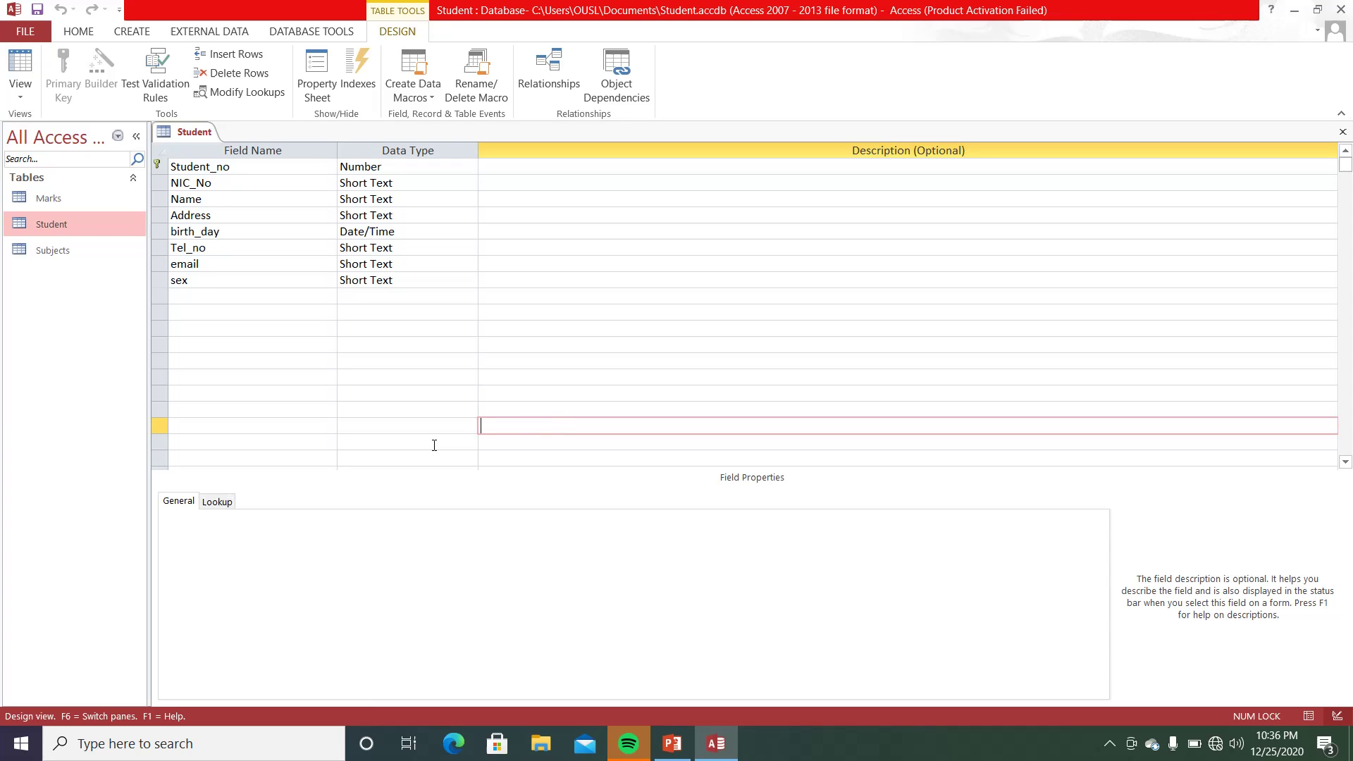
{"action": "left_click", "coordinate": [401, 167]}
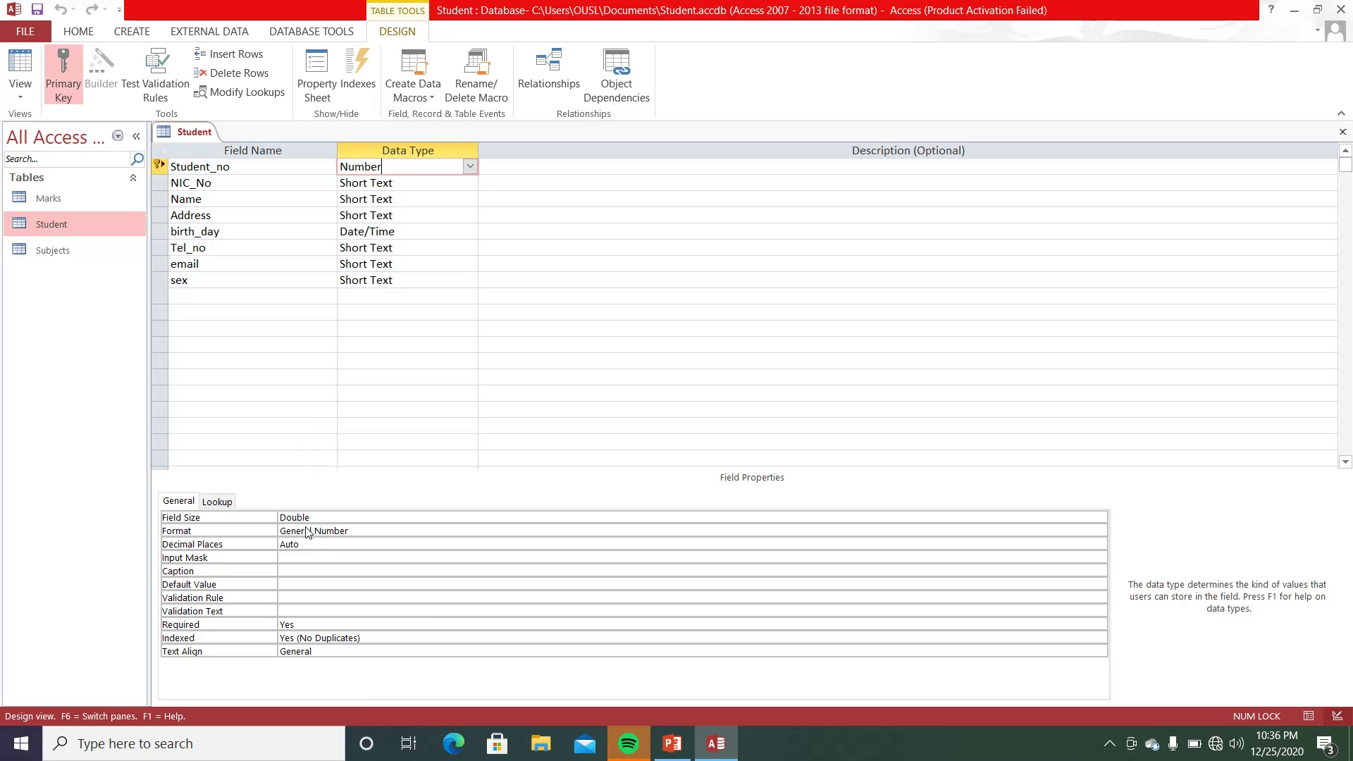
- Change Student_no's field size from Double to Integer
{"action": "left_click", "coordinate": [318, 519]}
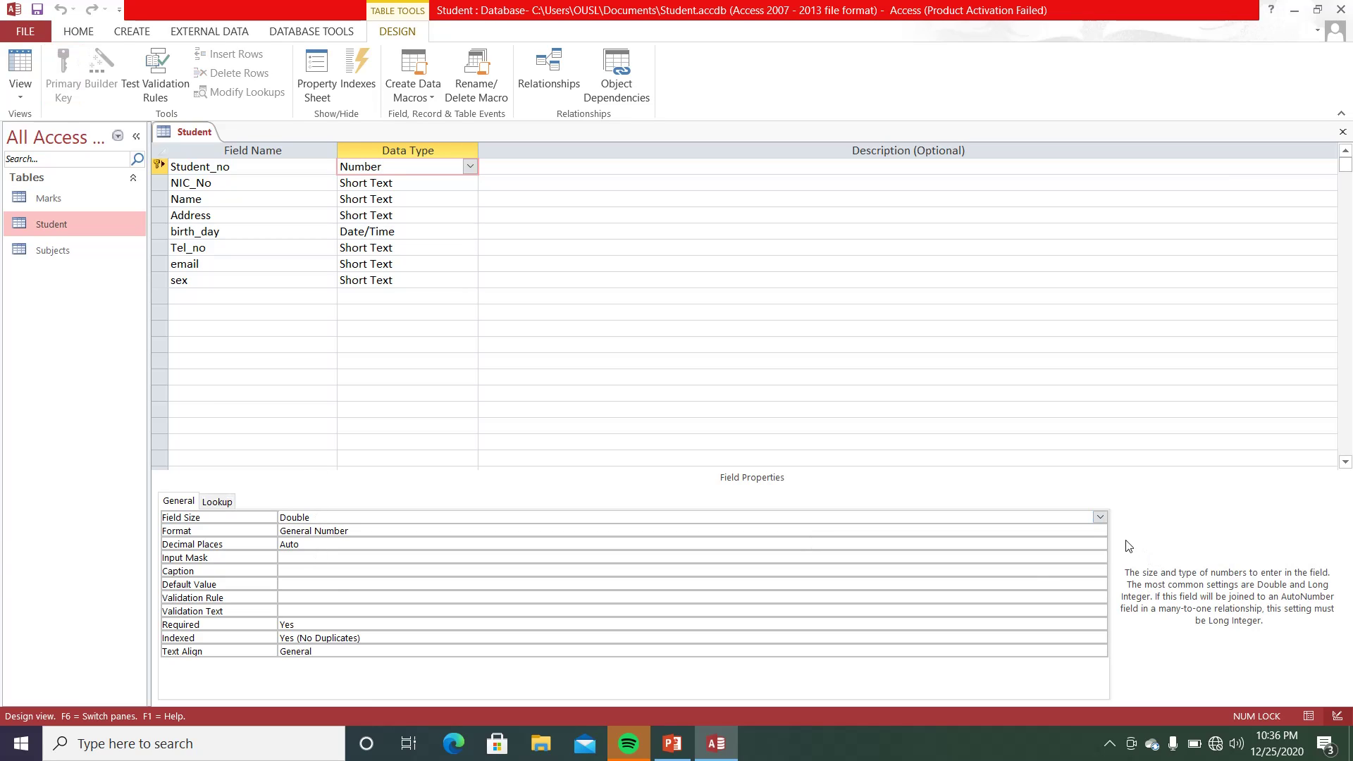
{"action": "left_click", "coordinate": [1104, 520]}
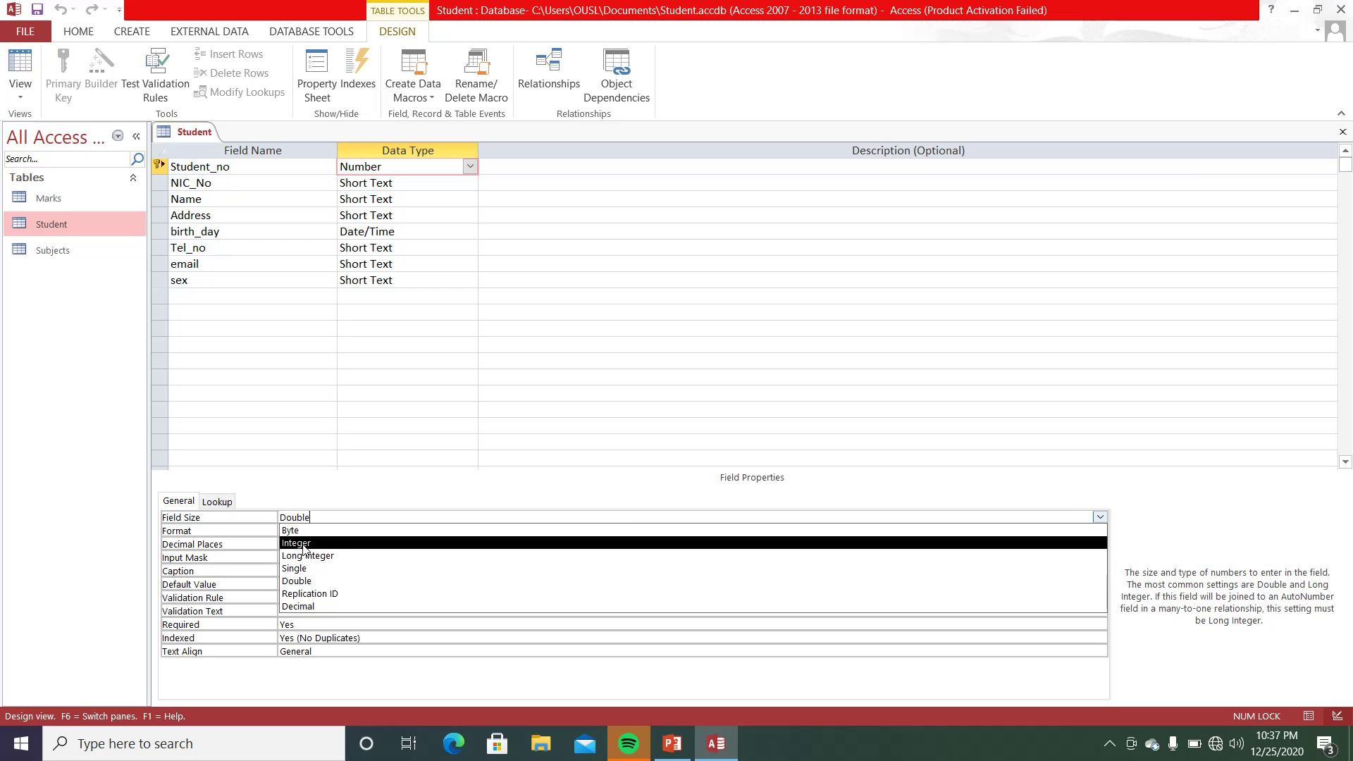
{"action": "left_click", "coordinate": [304, 544]}
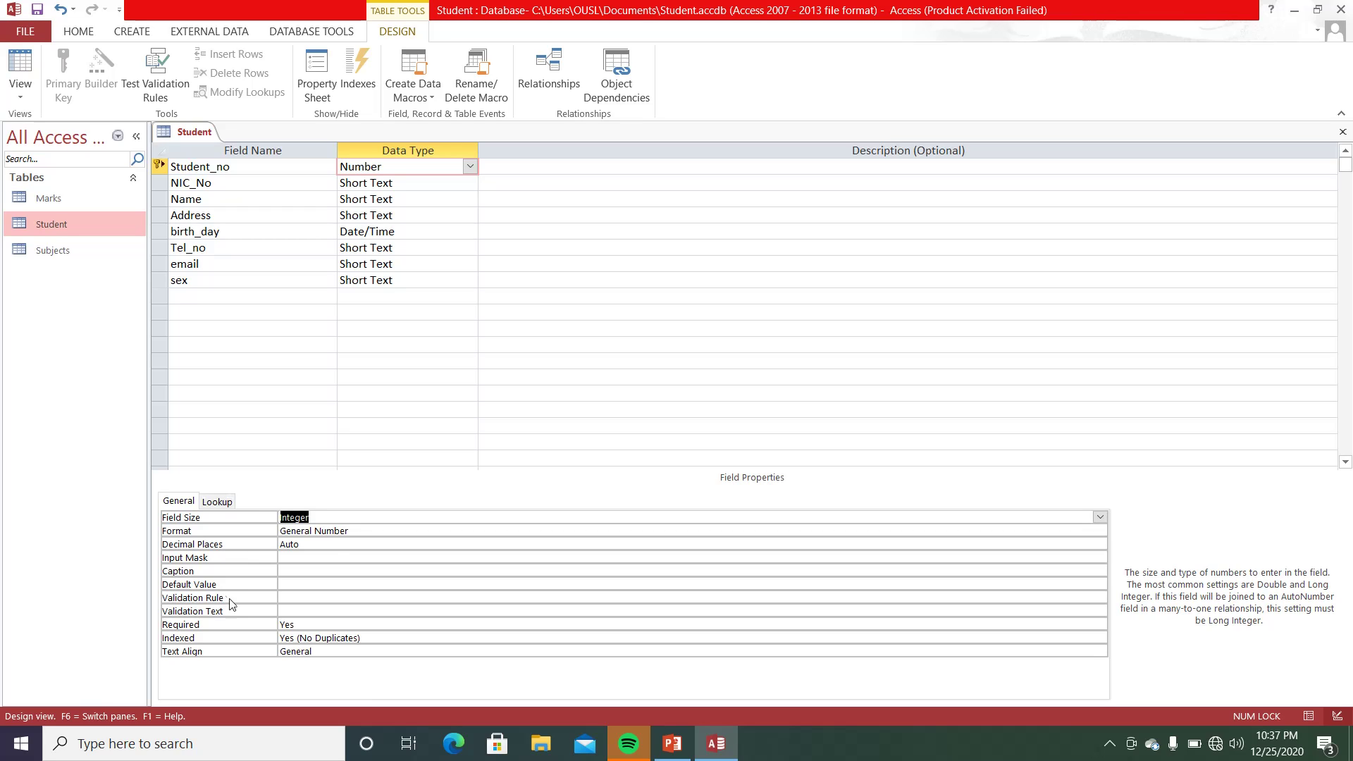
- Give Student_no the validation rule >=1000 And <=9999 with text 'Enter 4-digits number'
{"action": "left_click", "coordinate": [298, 598]}
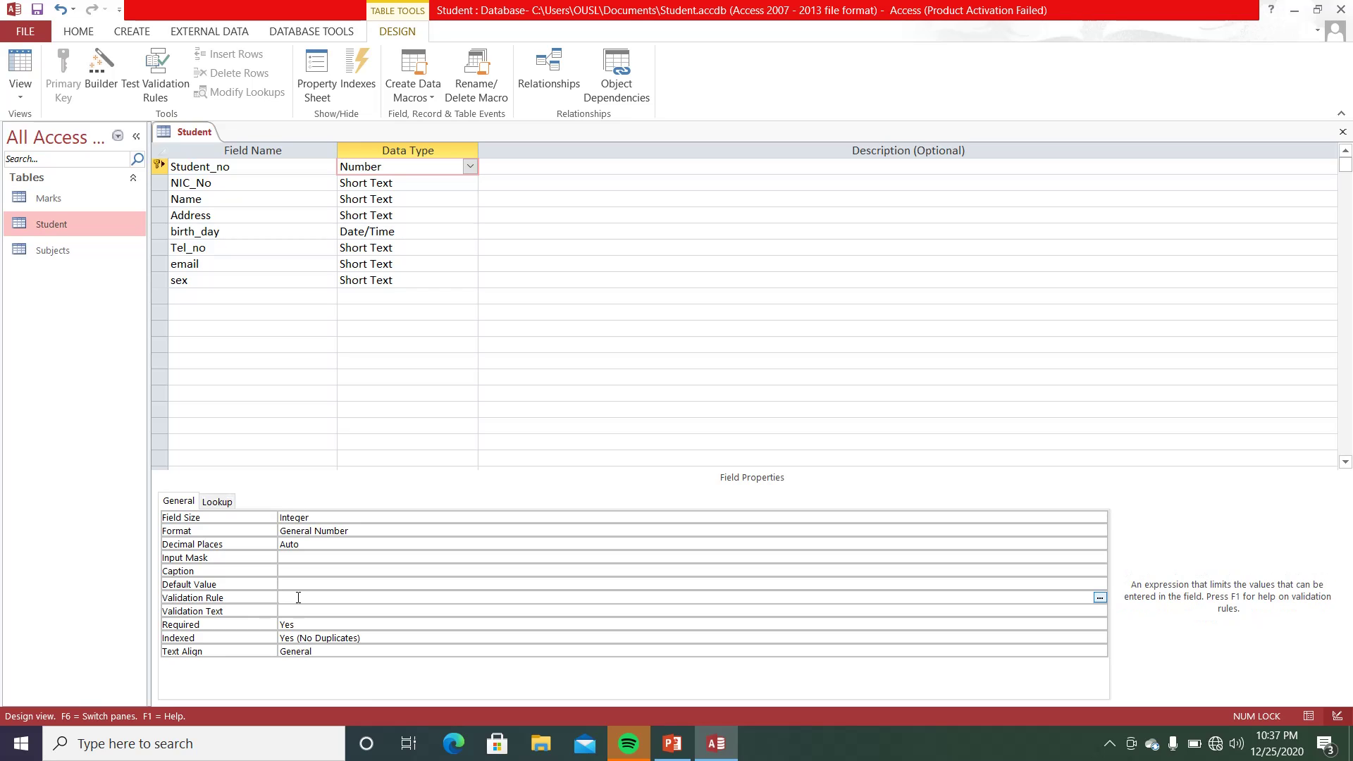
{"action": "type", "text": ">=1000 and <=9999"}
{"action": "left_click", "coordinate": [342, 612]}
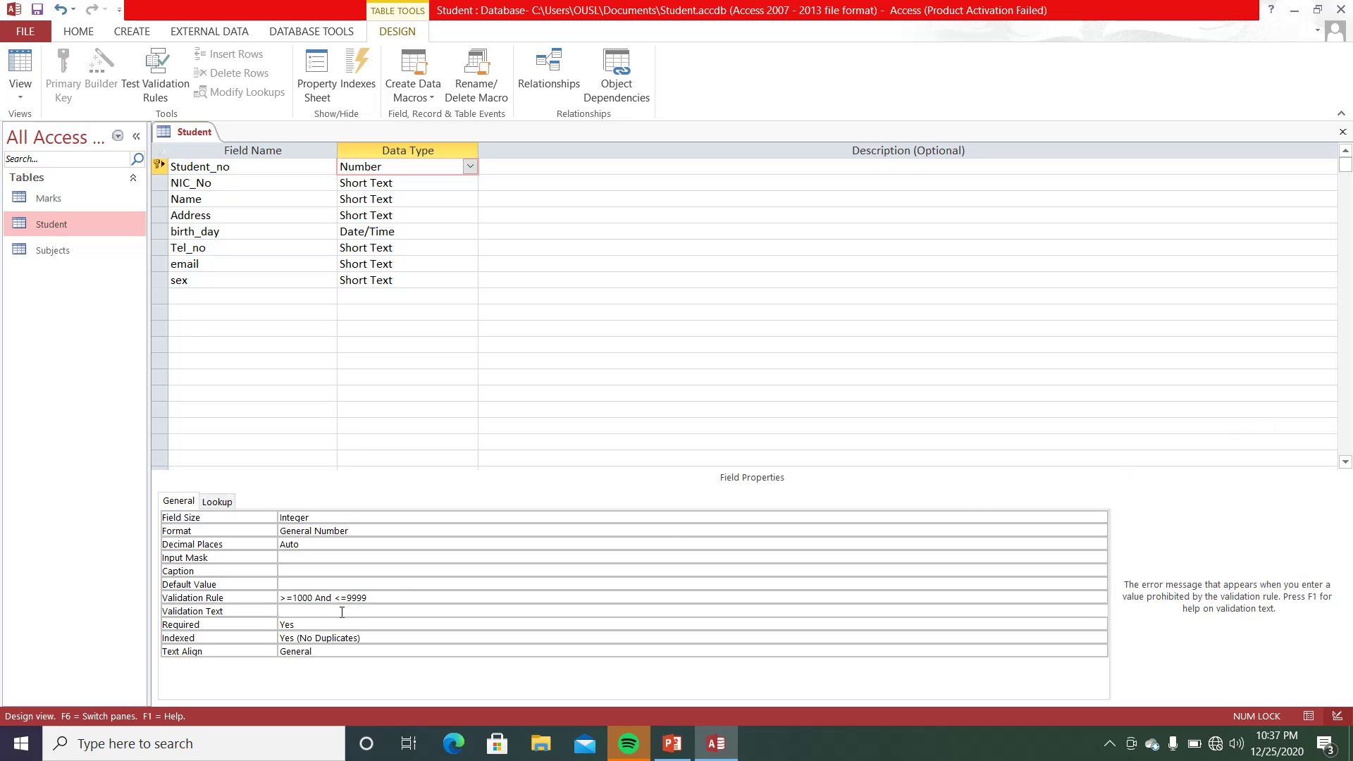
{"action": "type", "text": "Enter 4-digits number !"}
- Close and save the Student design, accepting the data-loss and integrity-rule warnings
{"action": "left_click", "coordinate": [1344, 134]}
{"action": "left_click", "coordinate": [638, 425]}
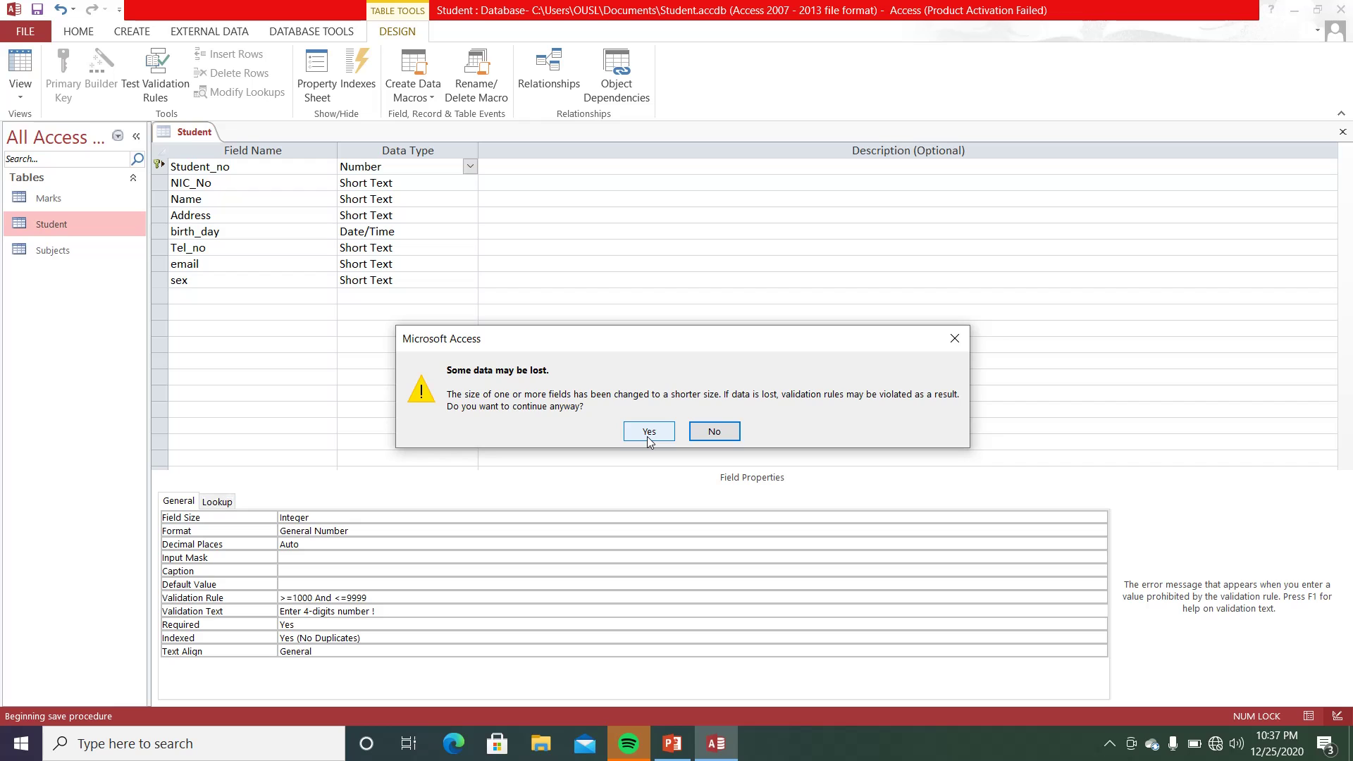
{"action": "left_click", "coordinate": [648, 433]}
{"action": "left_click", "coordinate": [628, 429]}
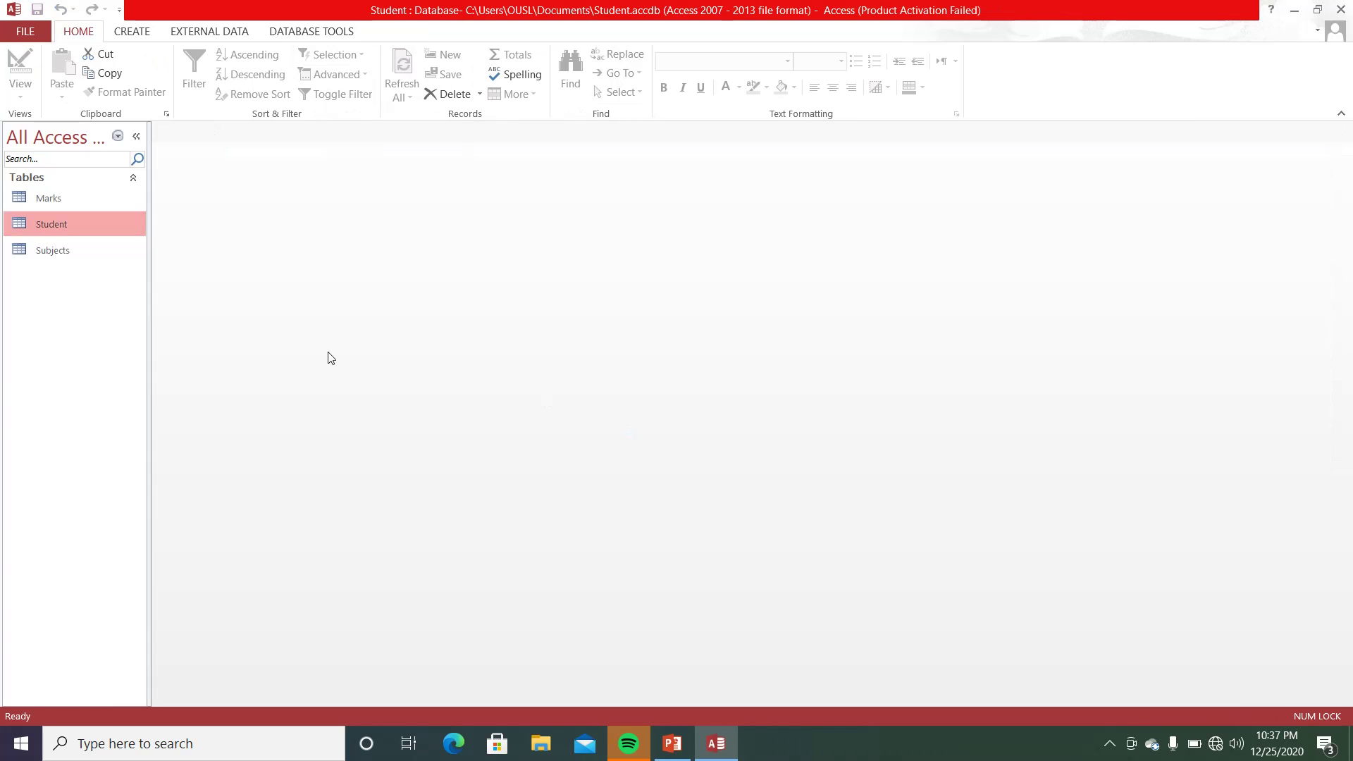
- Open the Student datasheet and test Student_no 23 in a new record, which is rejected
{"action": "double_click", "coordinate": [103, 224]}
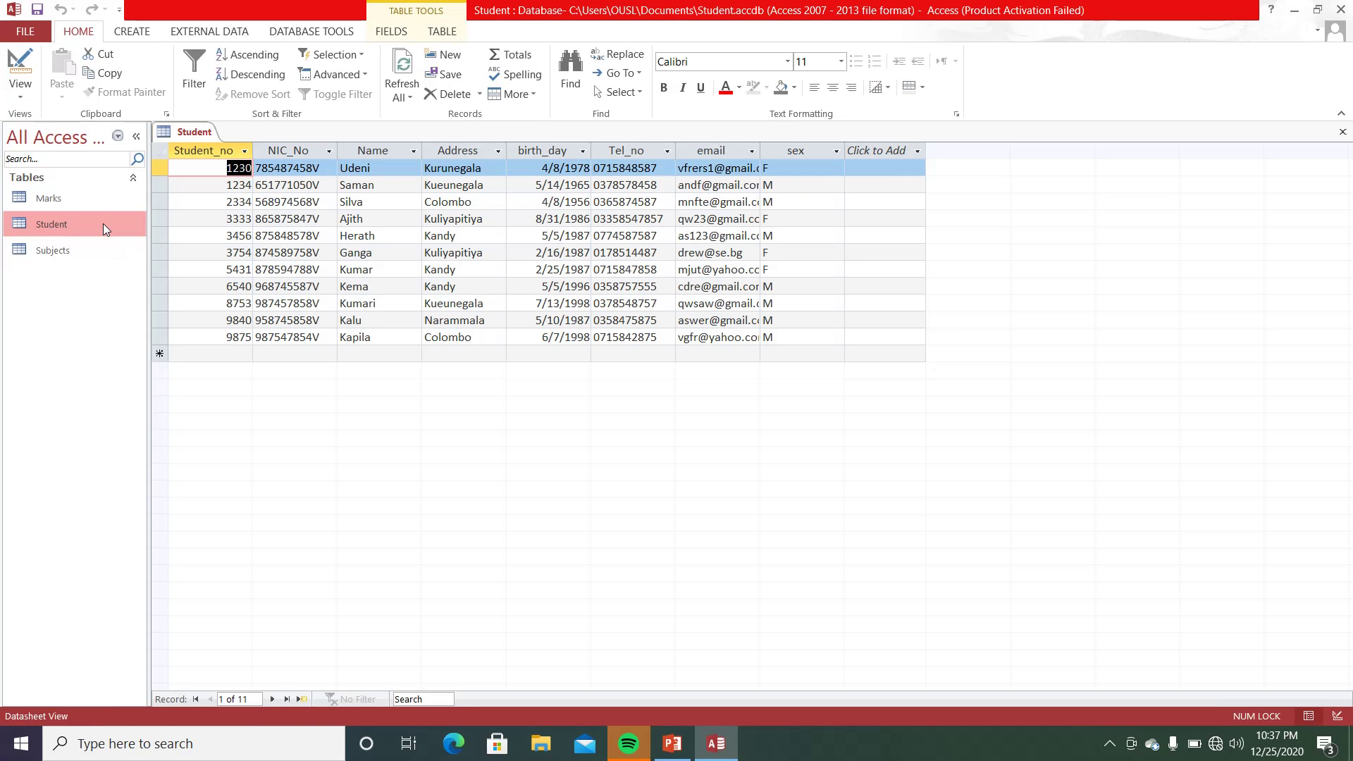
{"action": "left_click", "coordinate": [229, 353]}
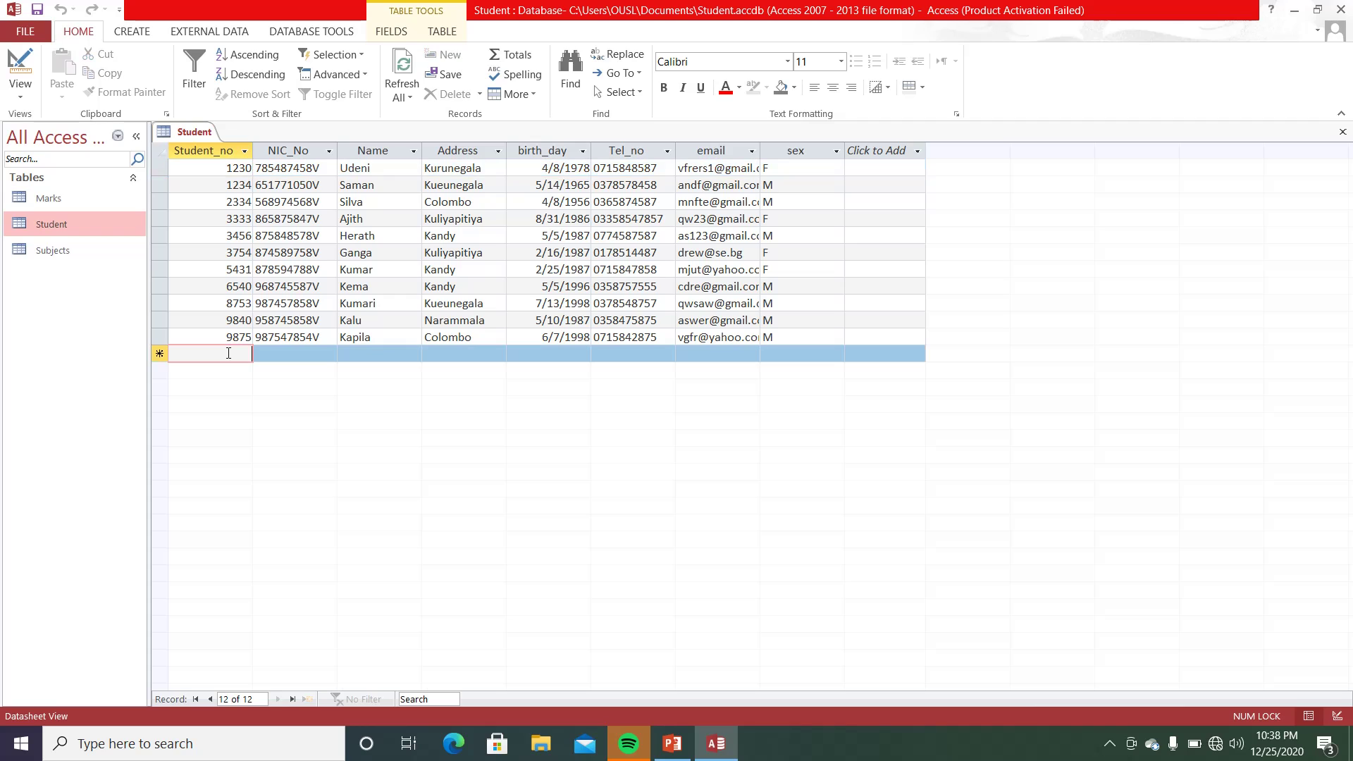
{"action": "type", "text": "23"}
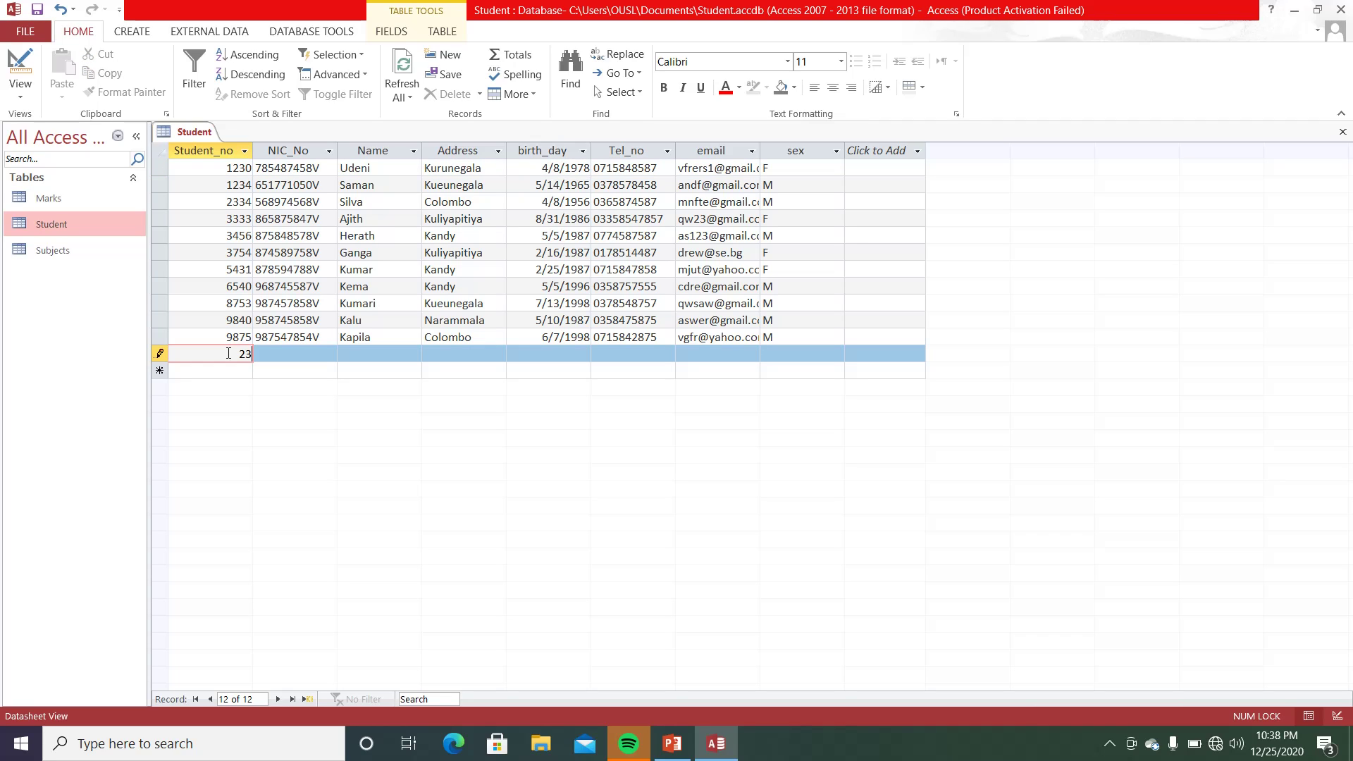
{"action": "key", "text": "Tab"}
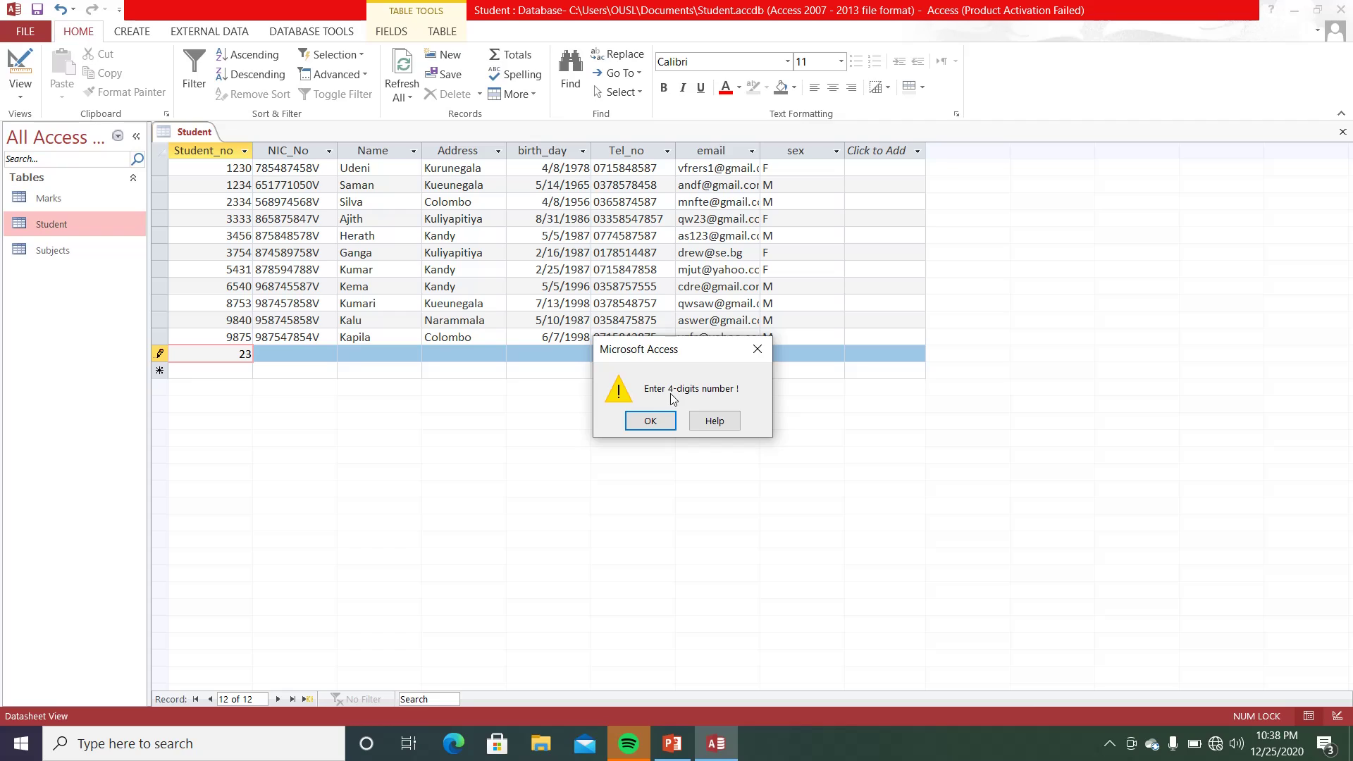
{"action": "left_click", "coordinate": [650, 422]}
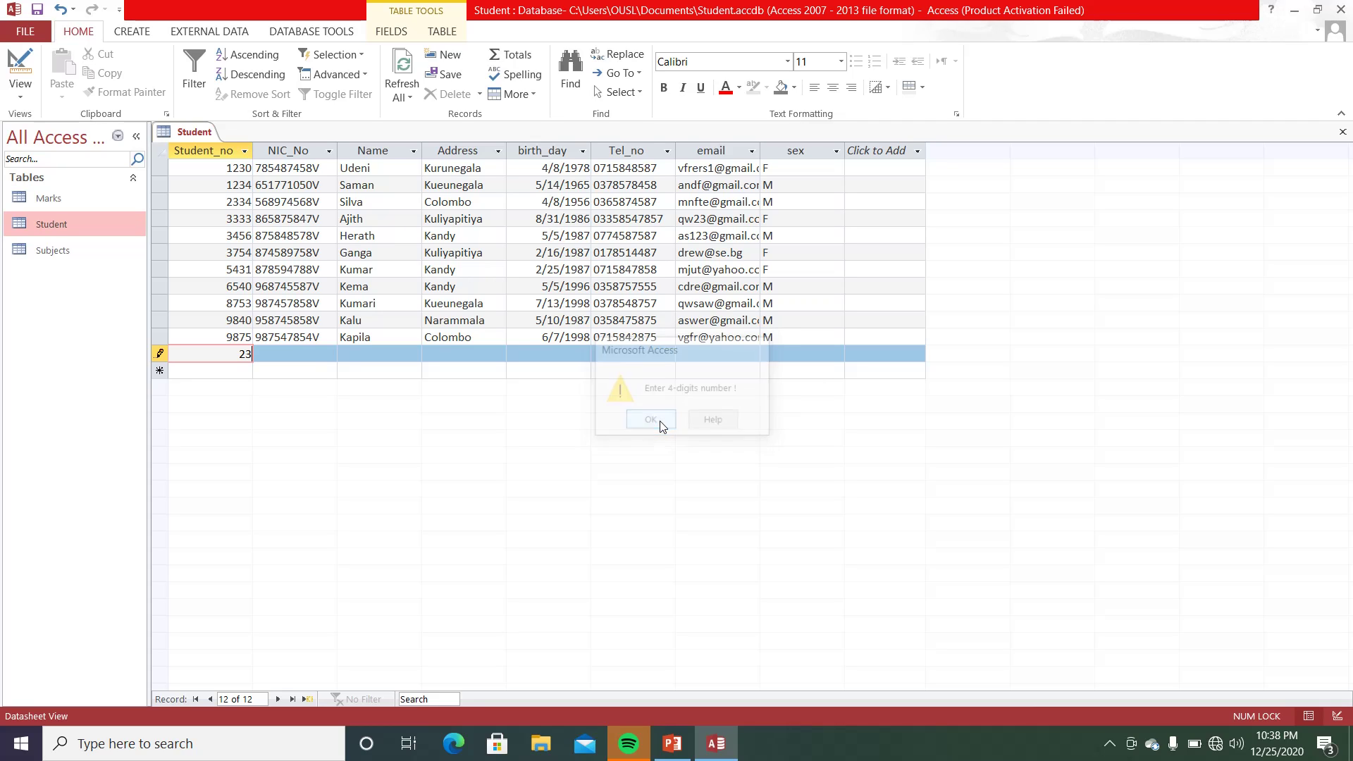
- Try Student_no 15478, also rejected, then replace it with 1111
{"action": "double_click", "coordinate": [244, 354]}
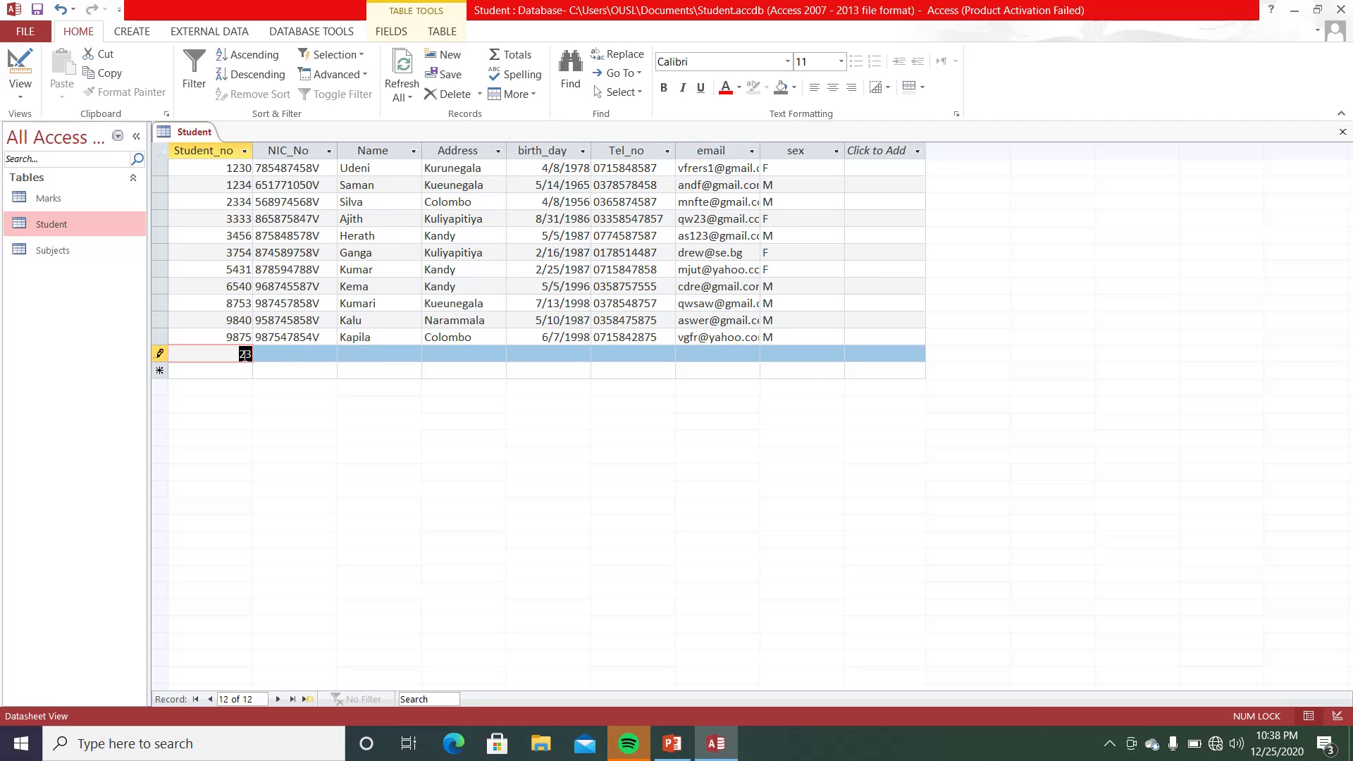
{"action": "type", "text": "15478"}
{"action": "key", "text": "Tab"}
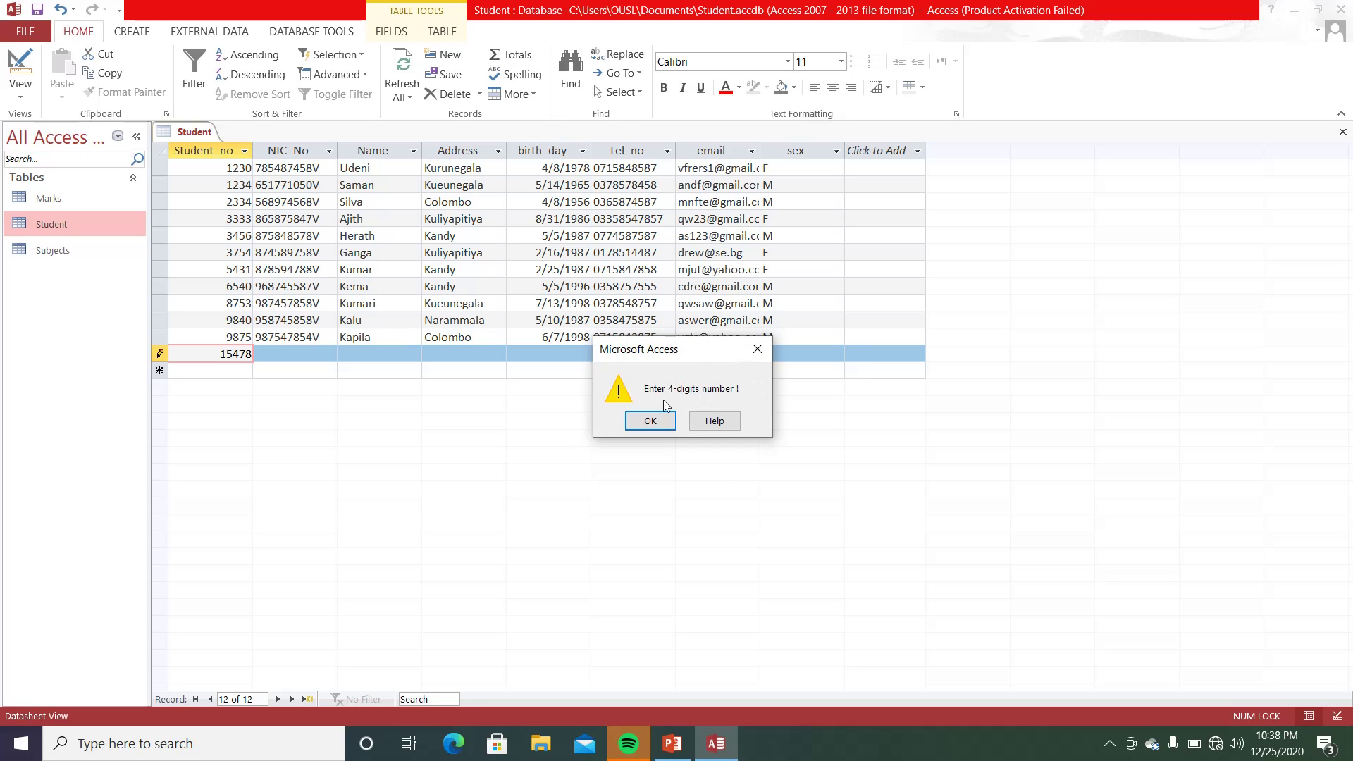
{"action": "left_click", "coordinate": [651, 421]}
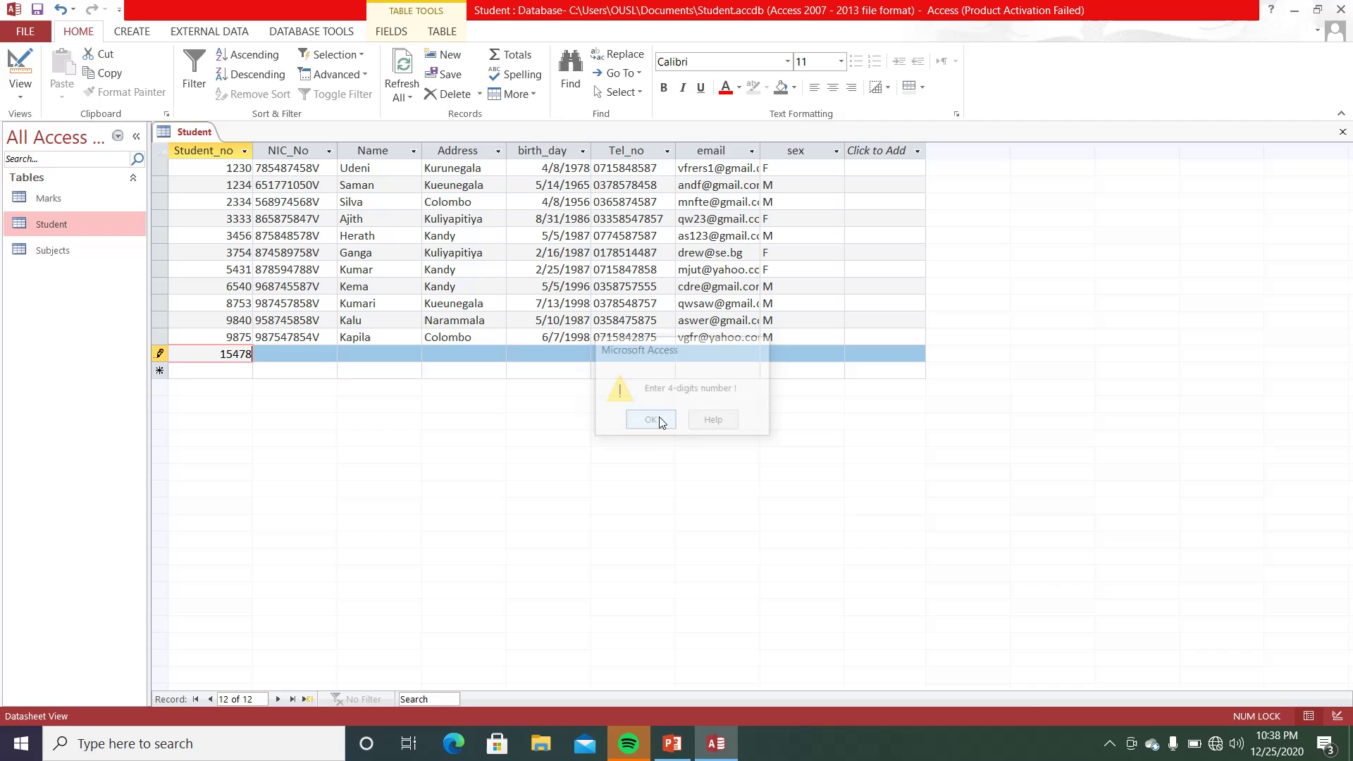
{"action": "double_click", "coordinate": [235, 354]}
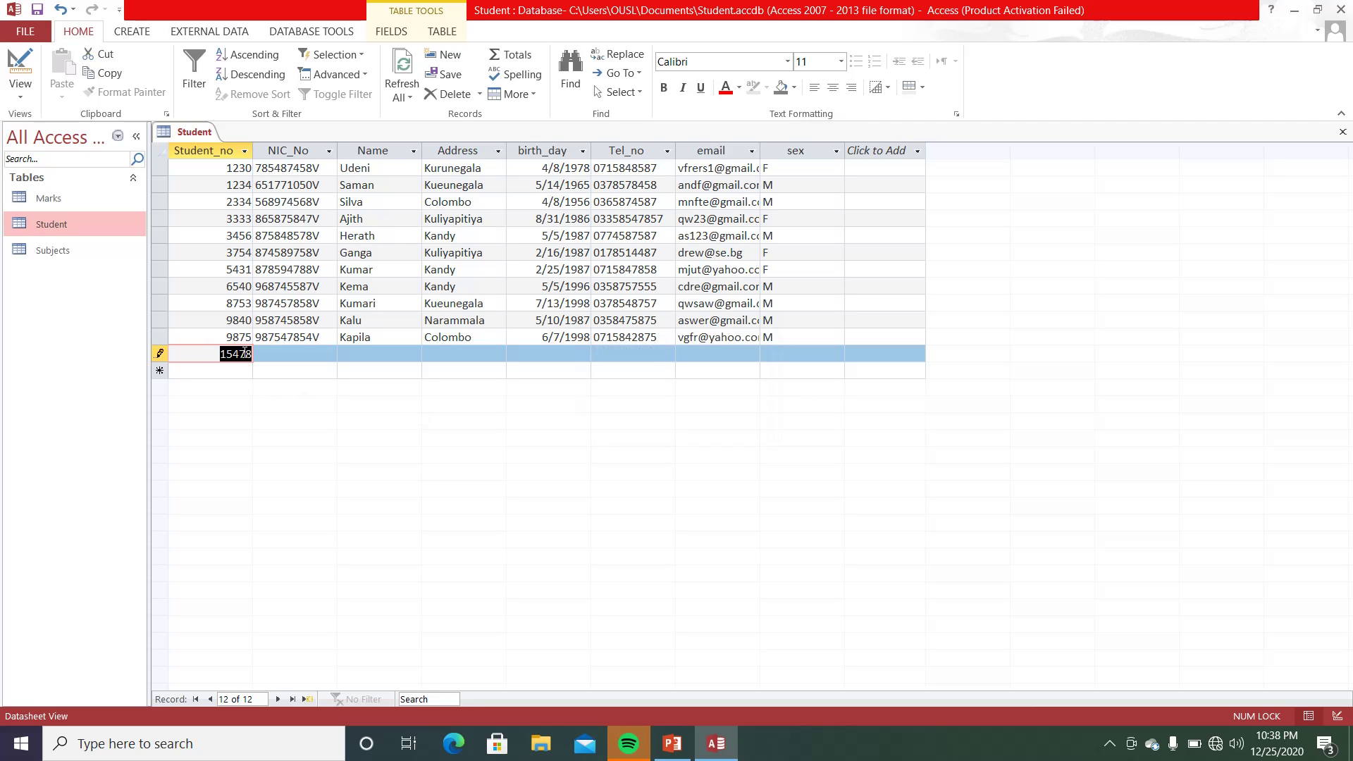
{"action": "type", "text": "1111"}
- Fill in the new record's NIC number, student name and address
{"action": "left_click", "coordinate": [297, 353]}
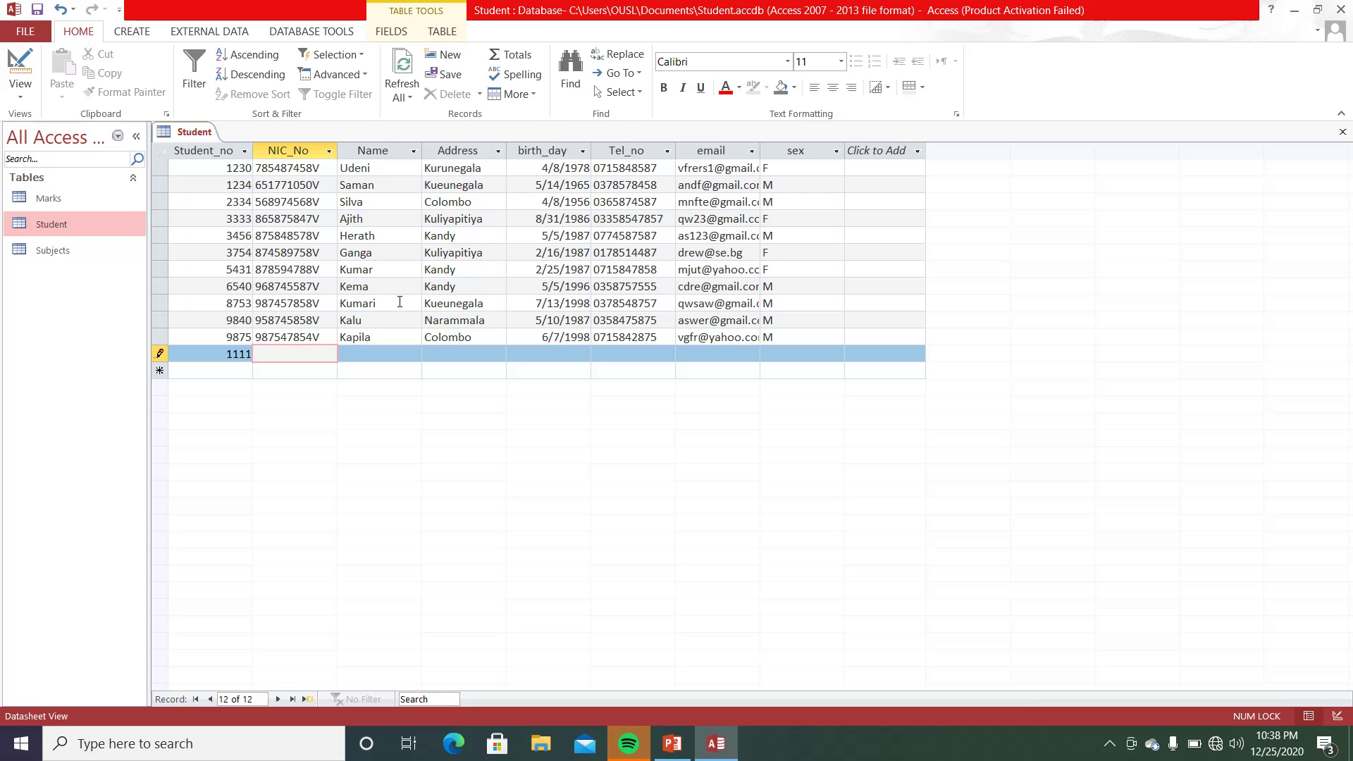
{"action": "left_click", "coordinate": [385, 352]}
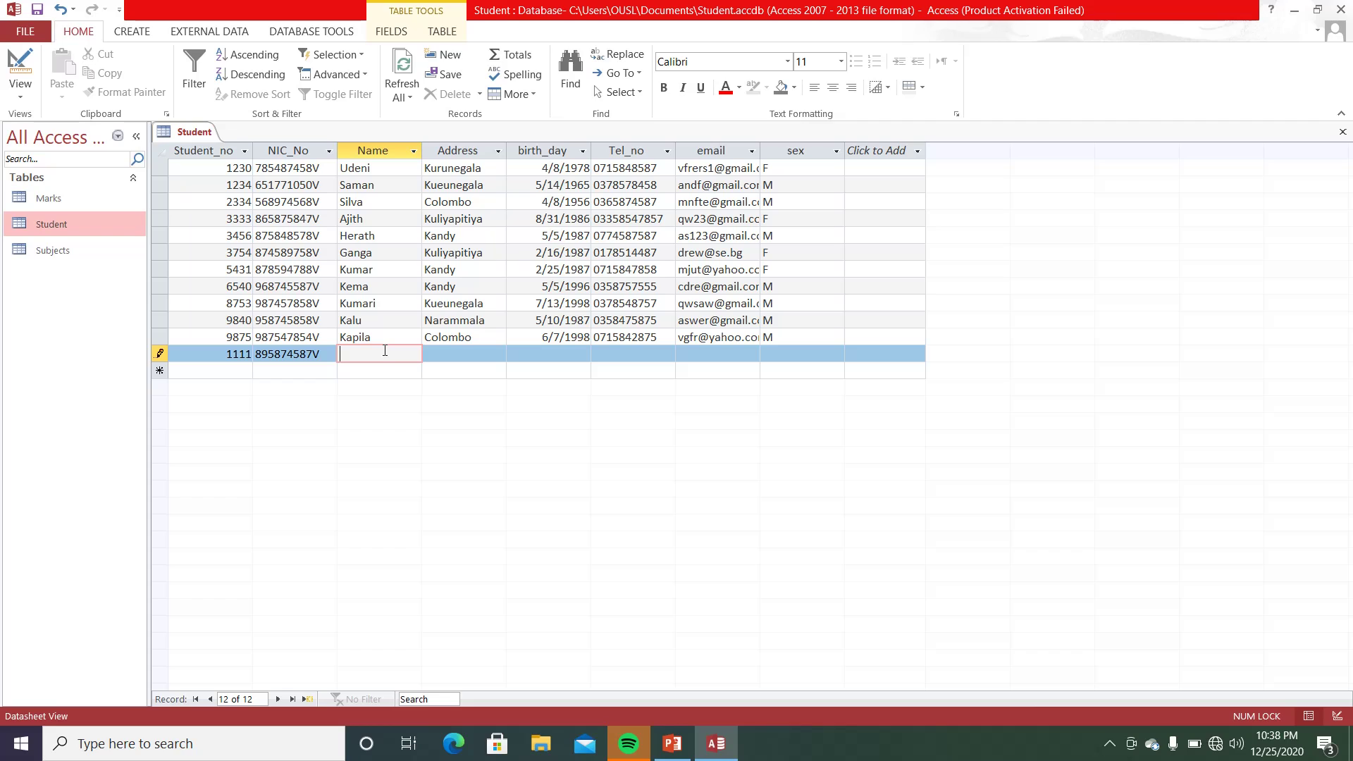
{"action": "type", "text": "Ro"}
{"action": "key", "text": "BackSpace"}
{"action": "type", "text": "oshan"}
{"action": "left_click", "coordinate": [455, 359]}
{"action": "type", "text": "Kur"}
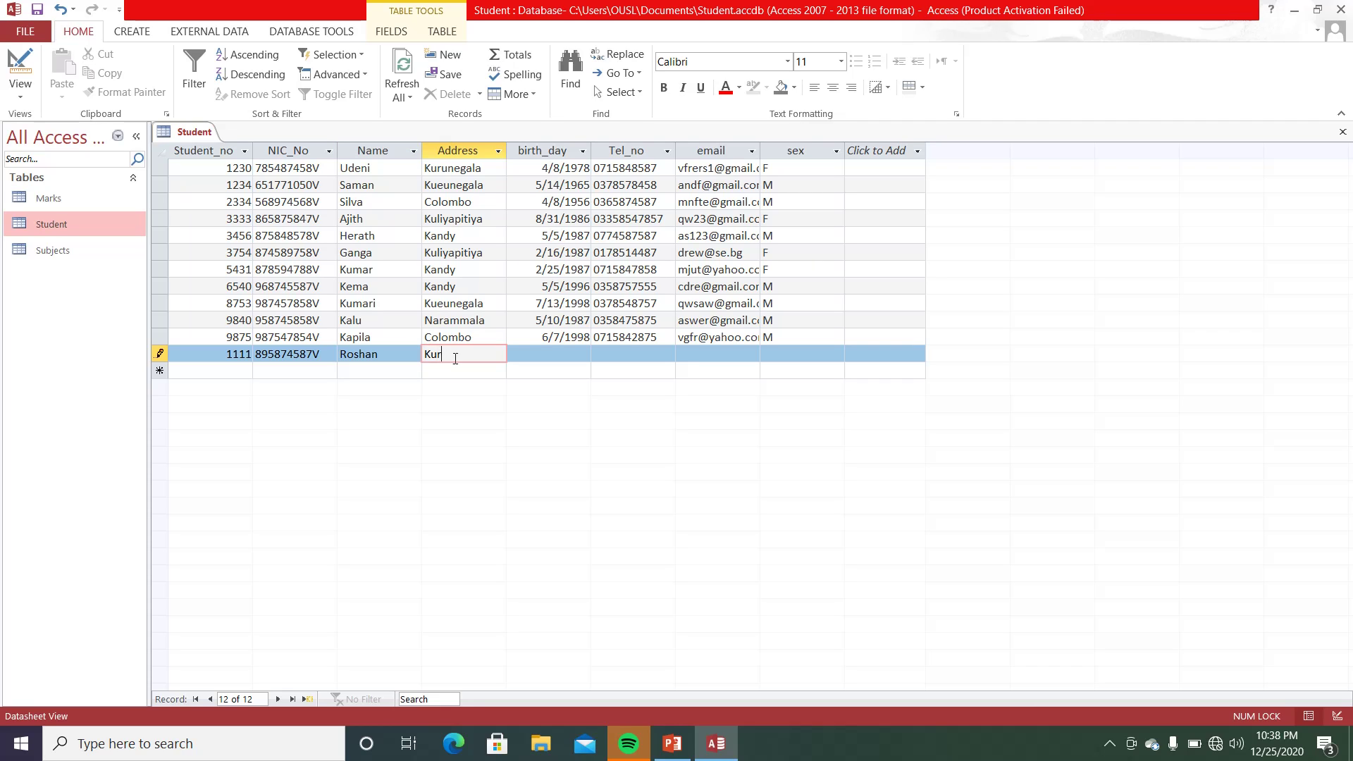
{"action": "type", "text": "unegala"}
- Enter birth date 1990/4/5, the phone number and e-mail, then close the Student table
{"action": "left_click", "coordinate": [547, 358]}
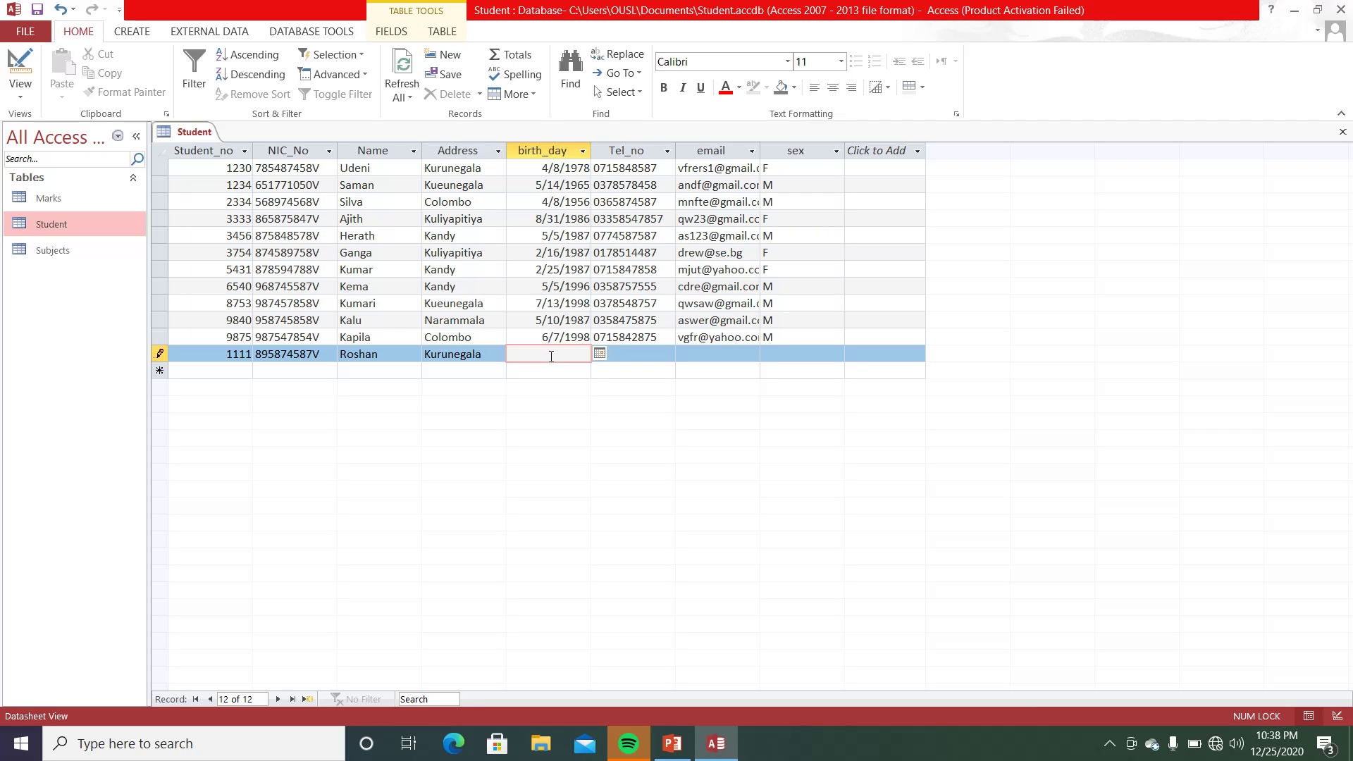
{"action": "type", "text": "1990/4/5"}
{"action": "key", "text": "Tab"}
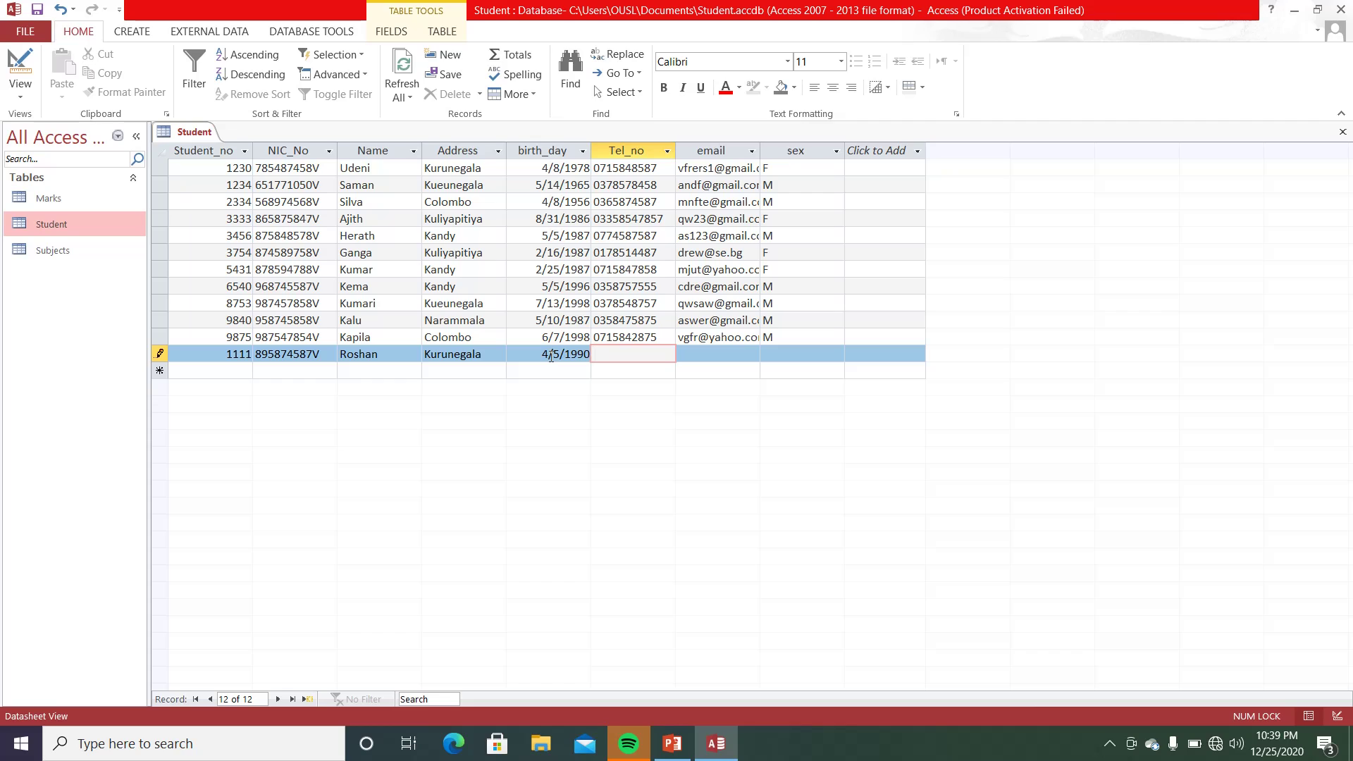
{"action": "key", "text": "Tab"}
{"action": "type", "text": "jewrew"}
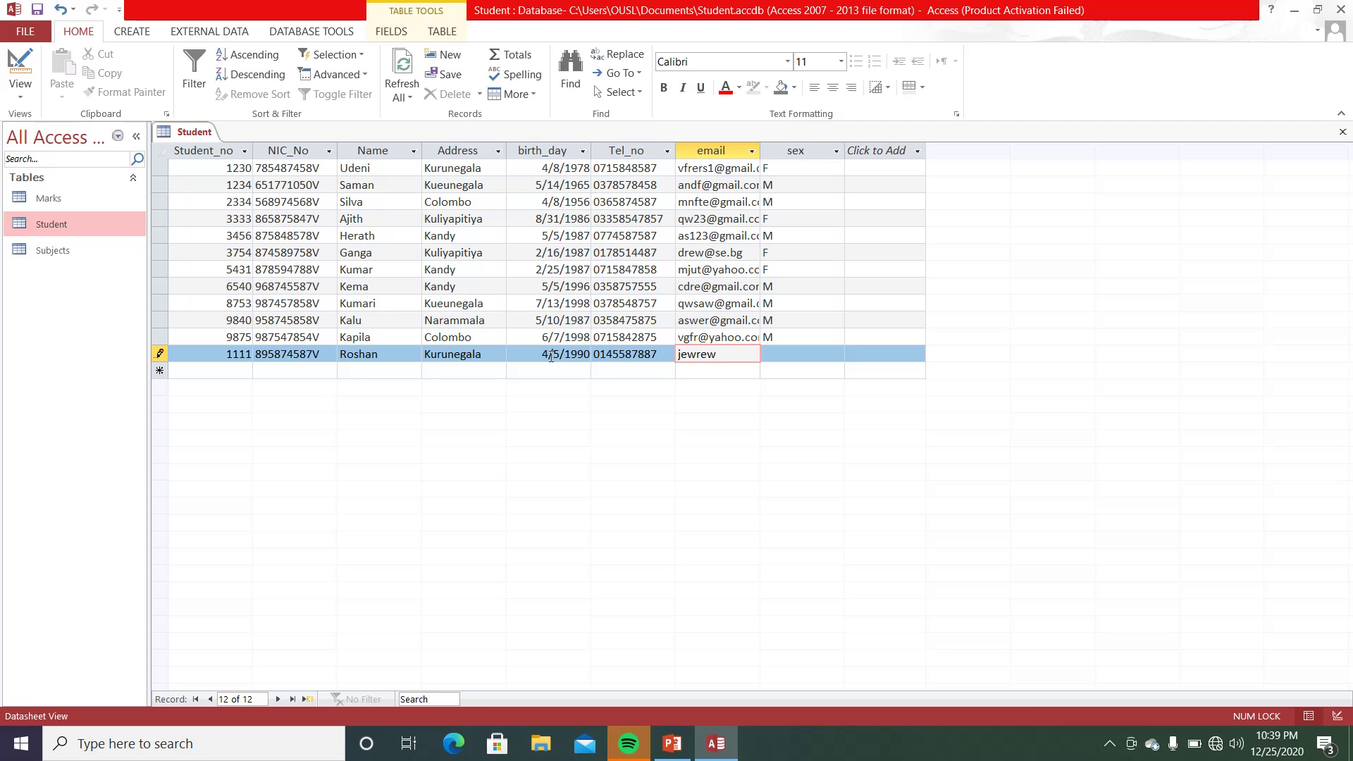
{"action": "type", "text": "@jlsfjdsl"}
{"action": "key", "text": "Tab"}
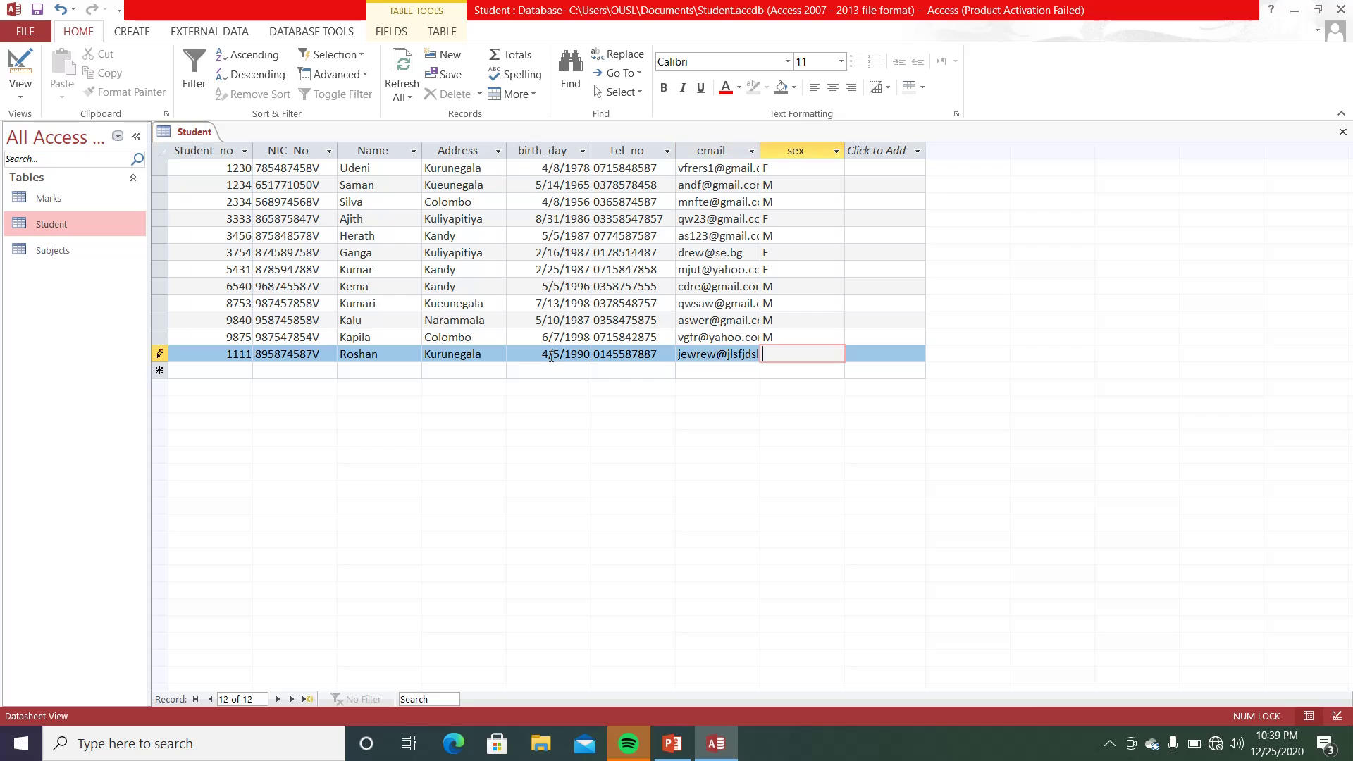
{"action": "left_click", "coordinate": [1341, 133]}
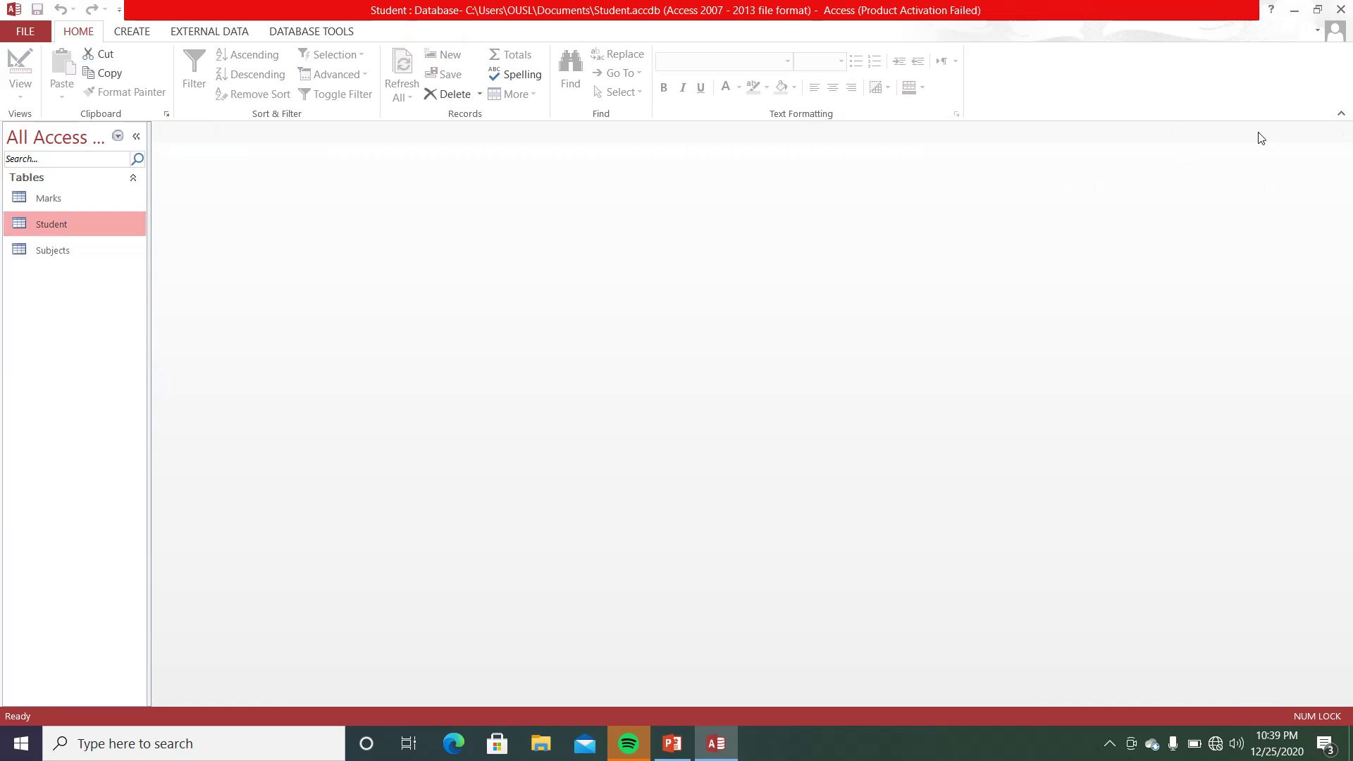
- Switch to PowerPoint showing slide 12, 'Filed Properties for Number Data Type'
{"action": "left_click", "coordinate": [673, 744]}
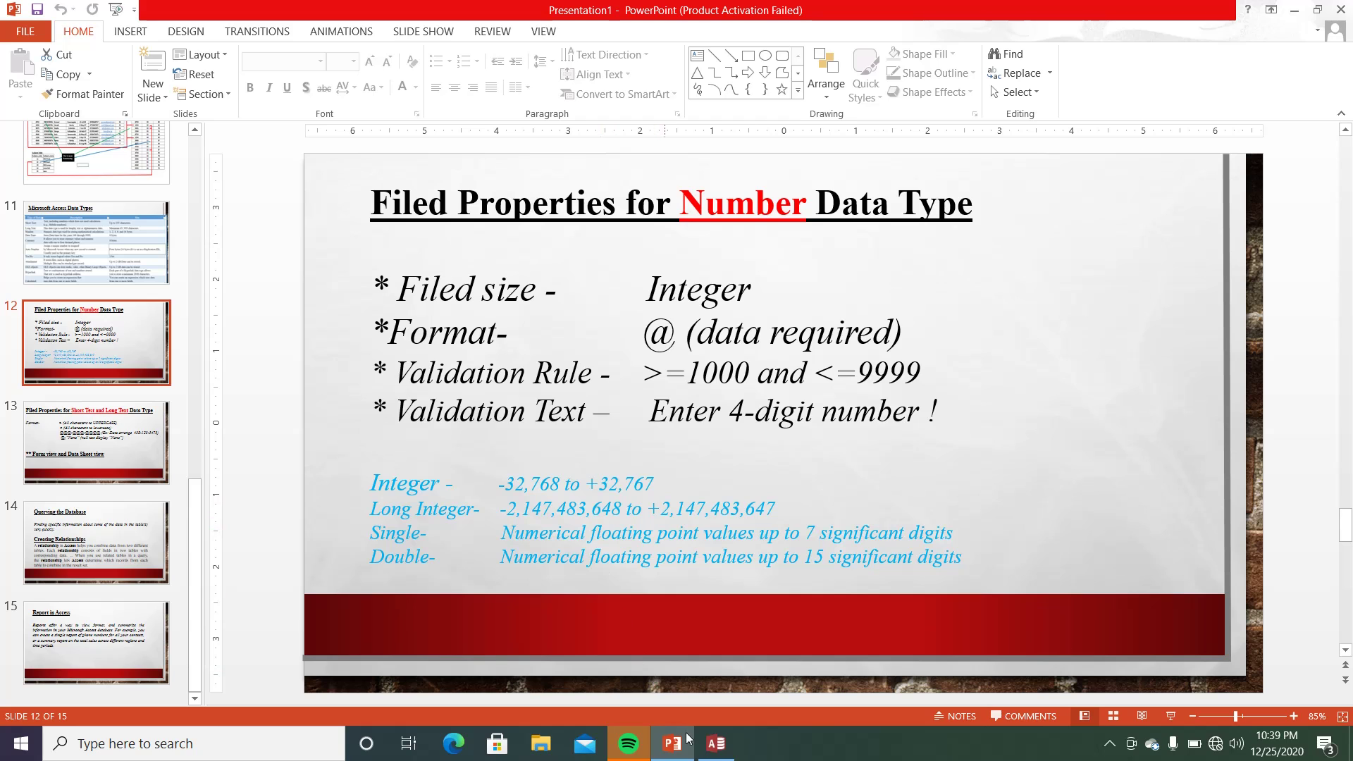
- Back in Access, open the Student table in Design View and select Student_no
{"action": "left_click", "coordinate": [718, 754]}
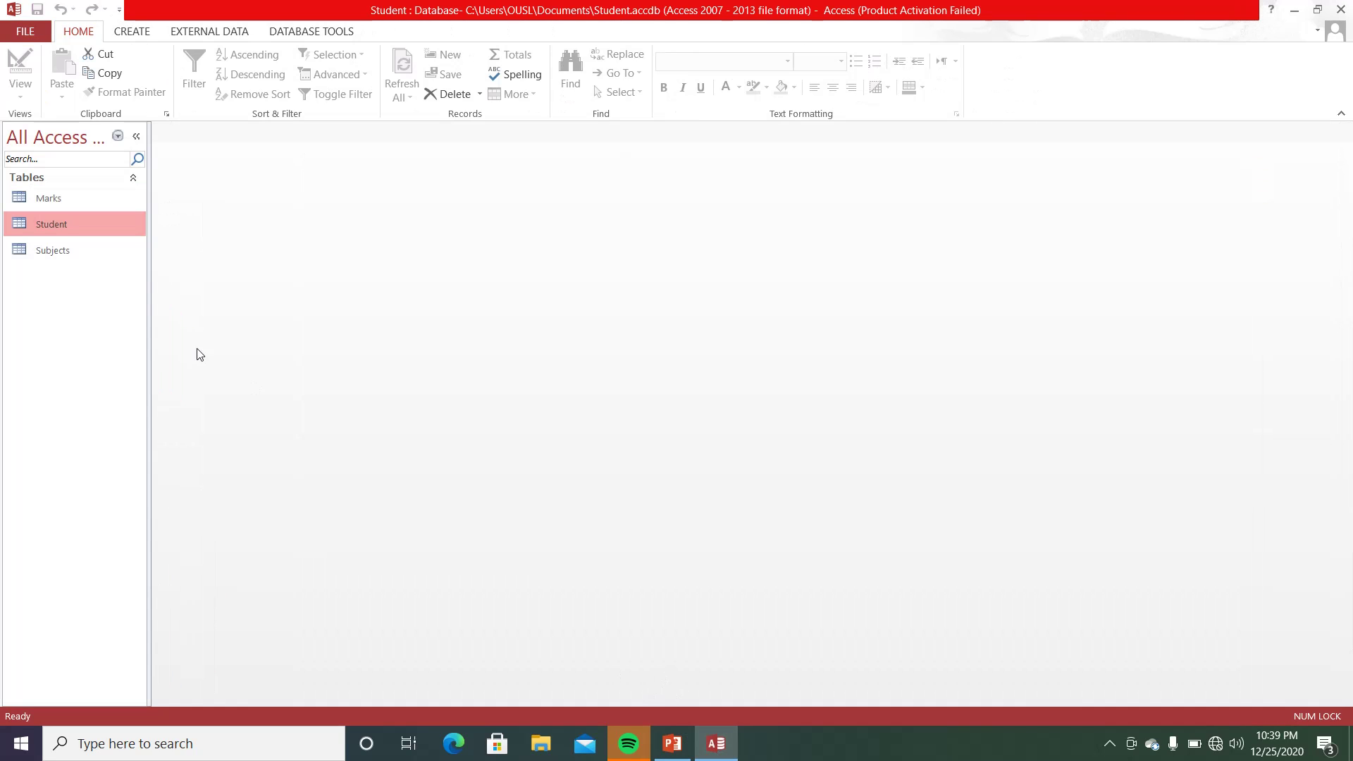
{"action": "right_click", "coordinate": [122, 217]}
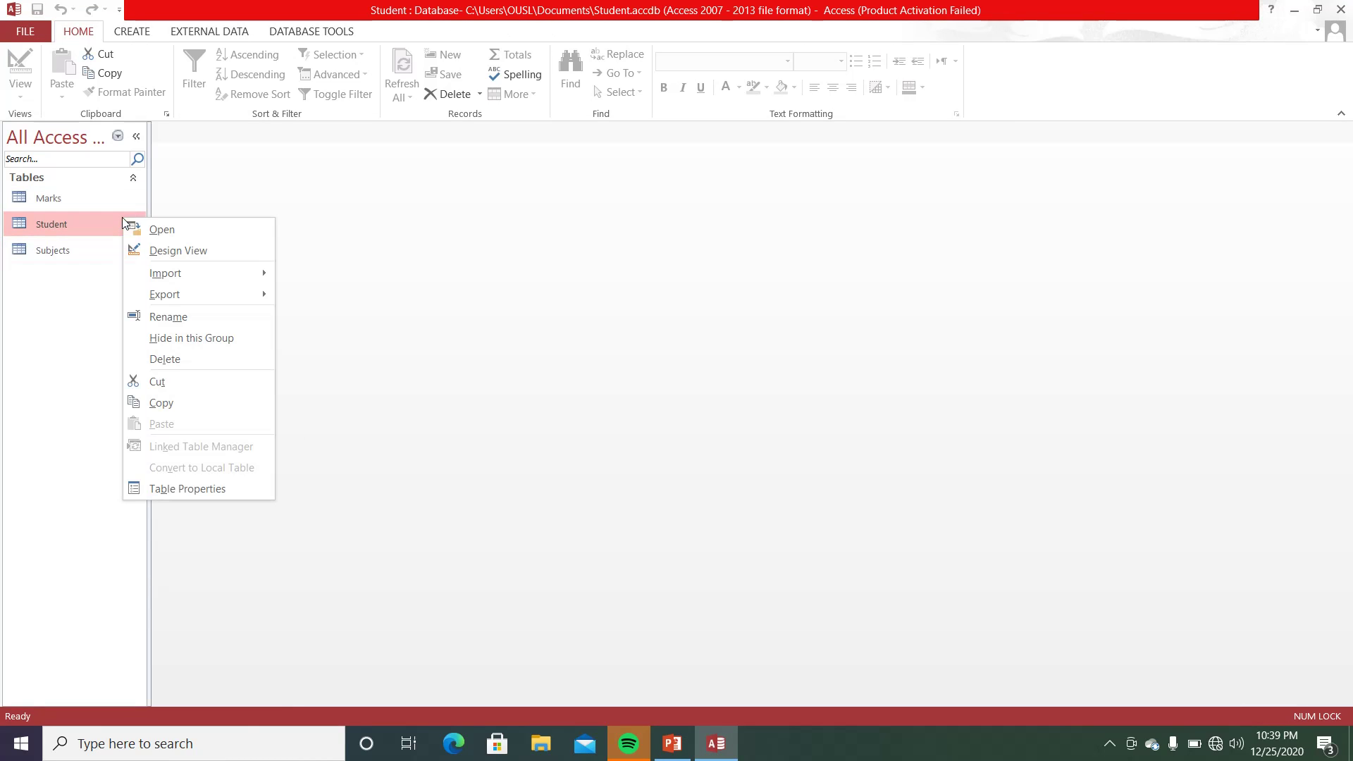
{"action": "left_click", "coordinate": [149, 252]}
{"action": "left_click", "coordinate": [437, 171]}
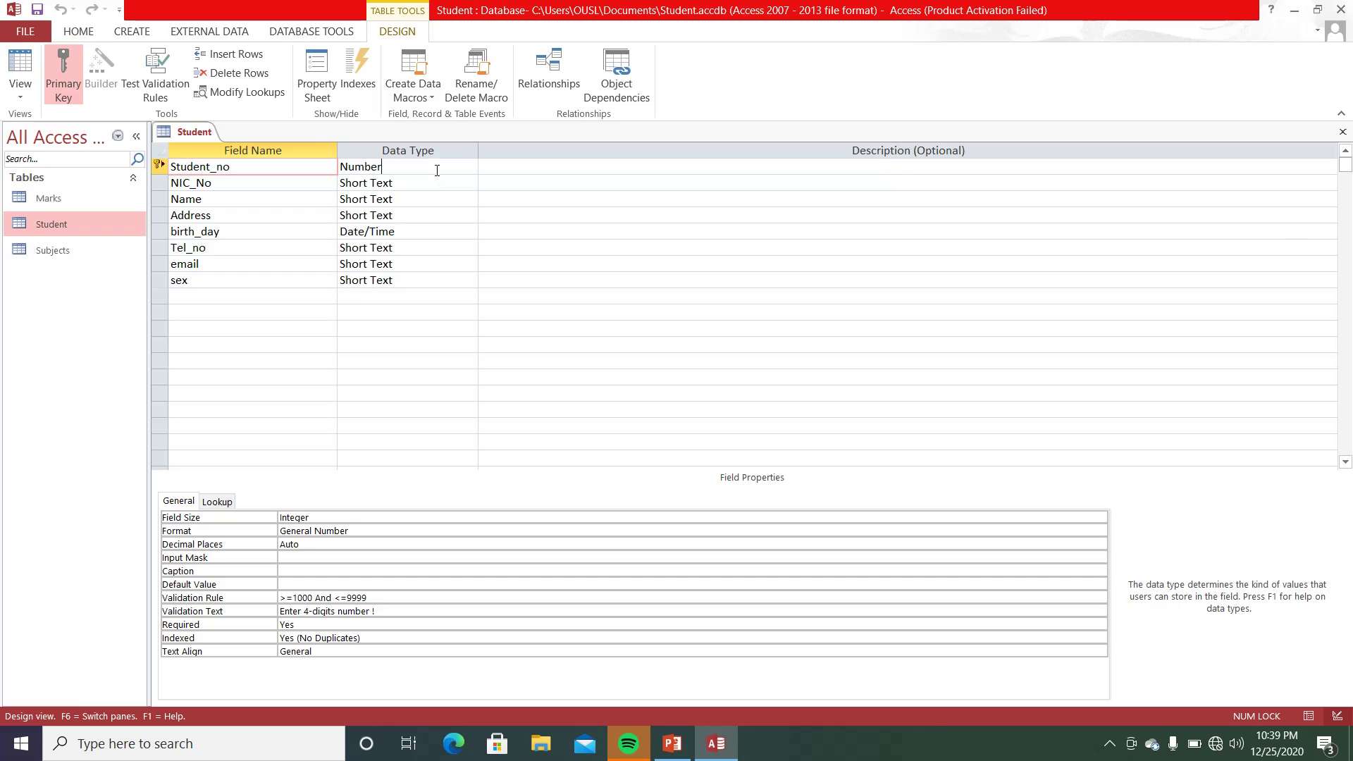
- Try Single and Double field sizes, settle on Integer, and save the closed design
{"action": "left_click", "coordinate": [320, 520]}
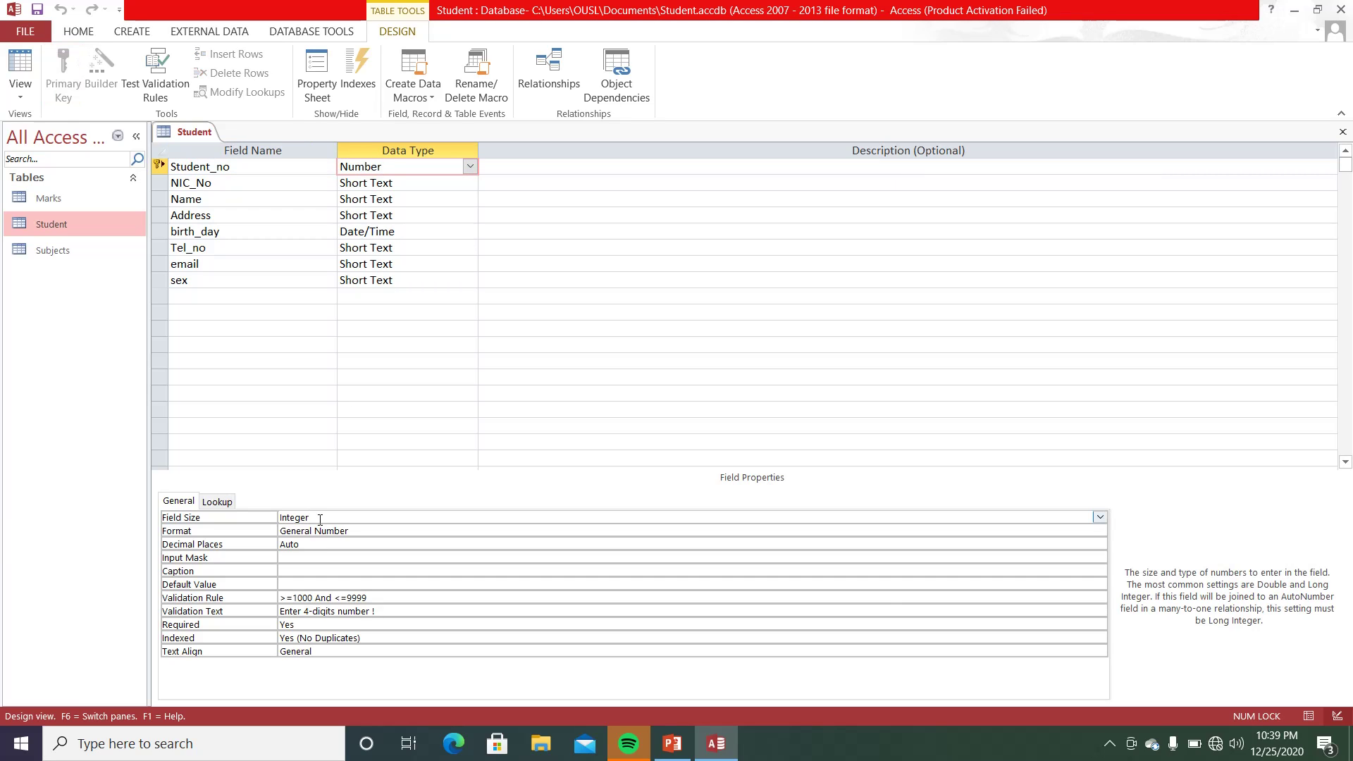
{"action": "left_click", "coordinate": [1100, 519]}
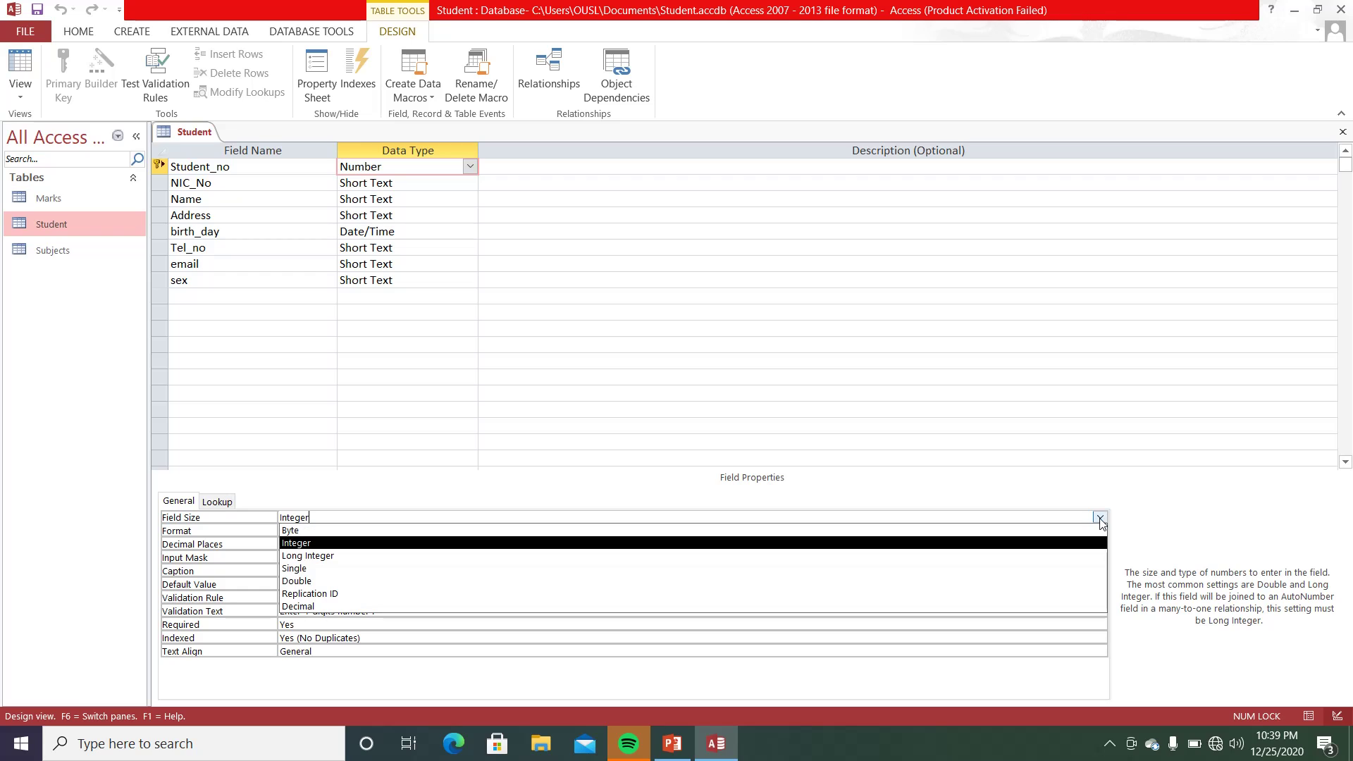
{"action": "left_click", "coordinate": [313, 568]}
{"action": "left_click", "coordinate": [325, 518]}
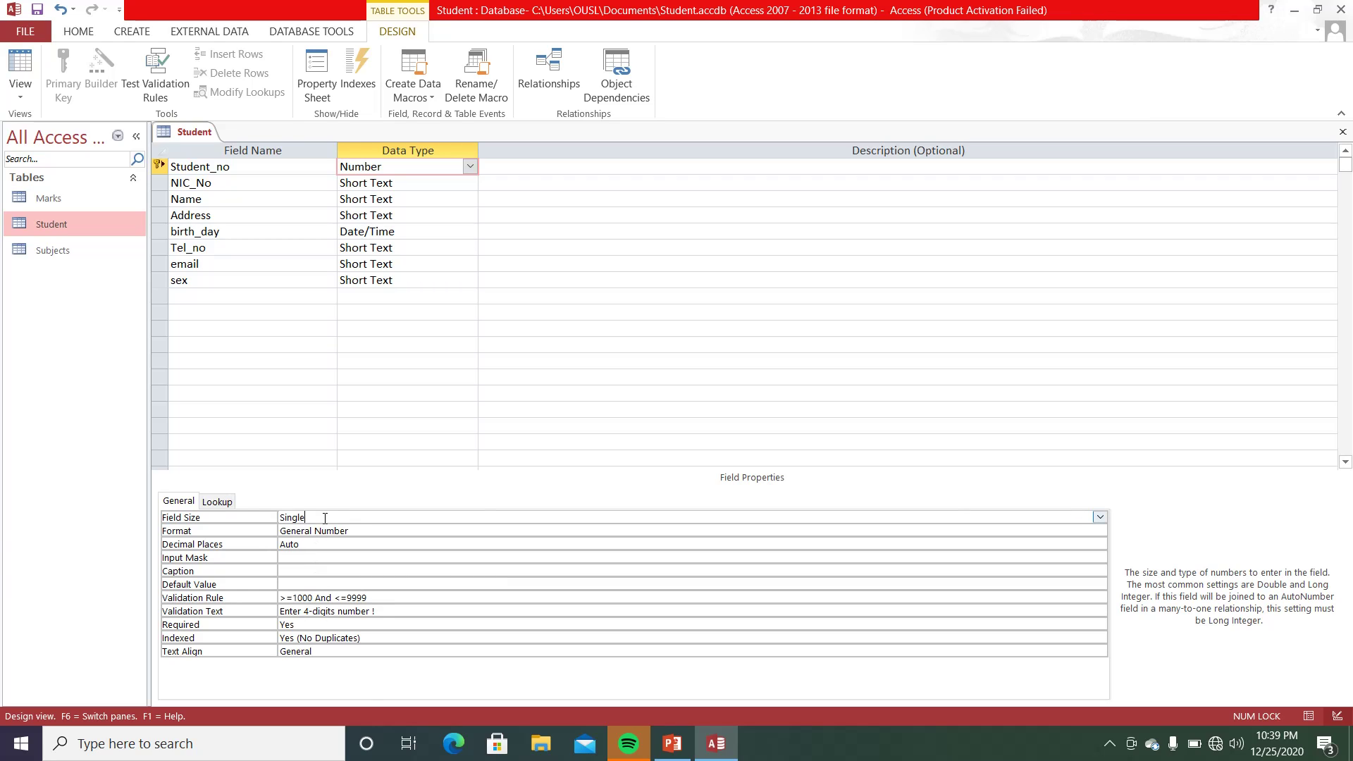
{"action": "left_click", "coordinate": [1100, 517]}
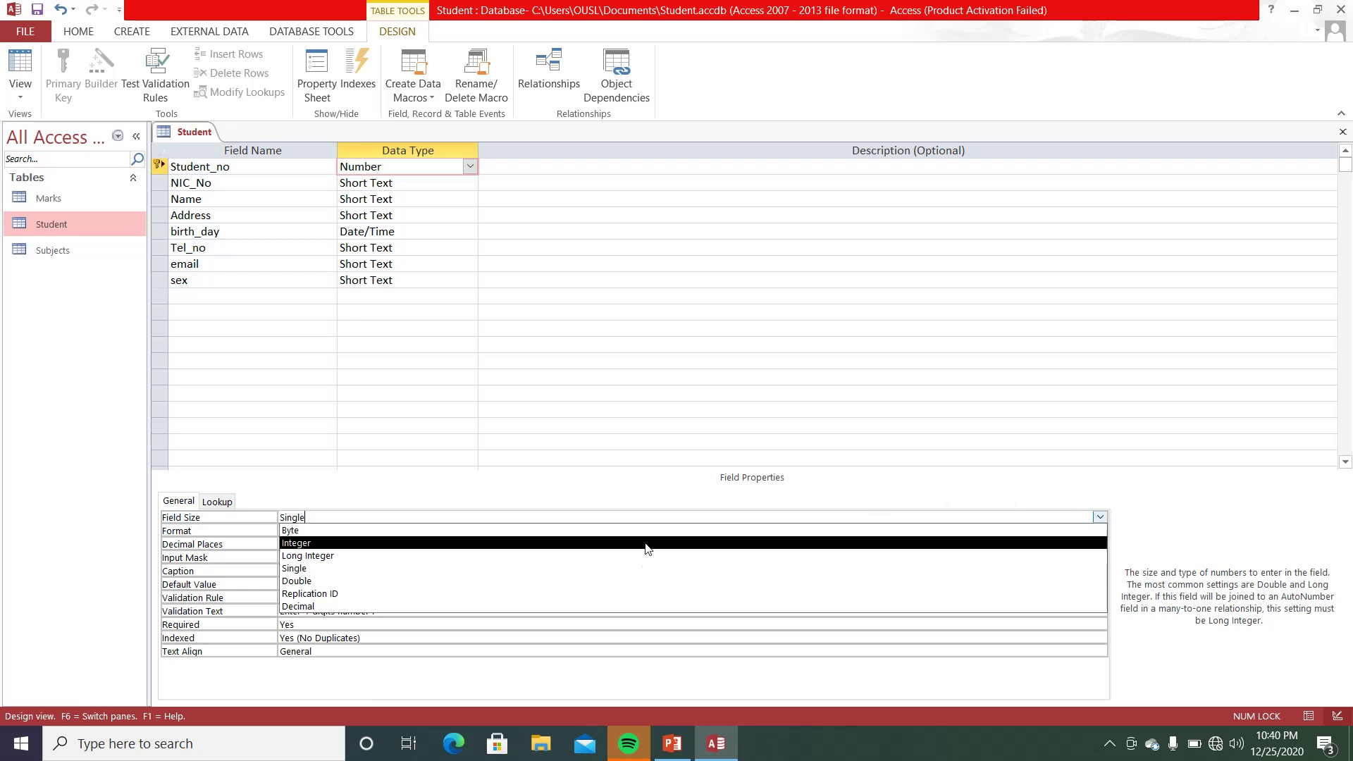
{"action": "left_click", "coordinate": [367, 580]}
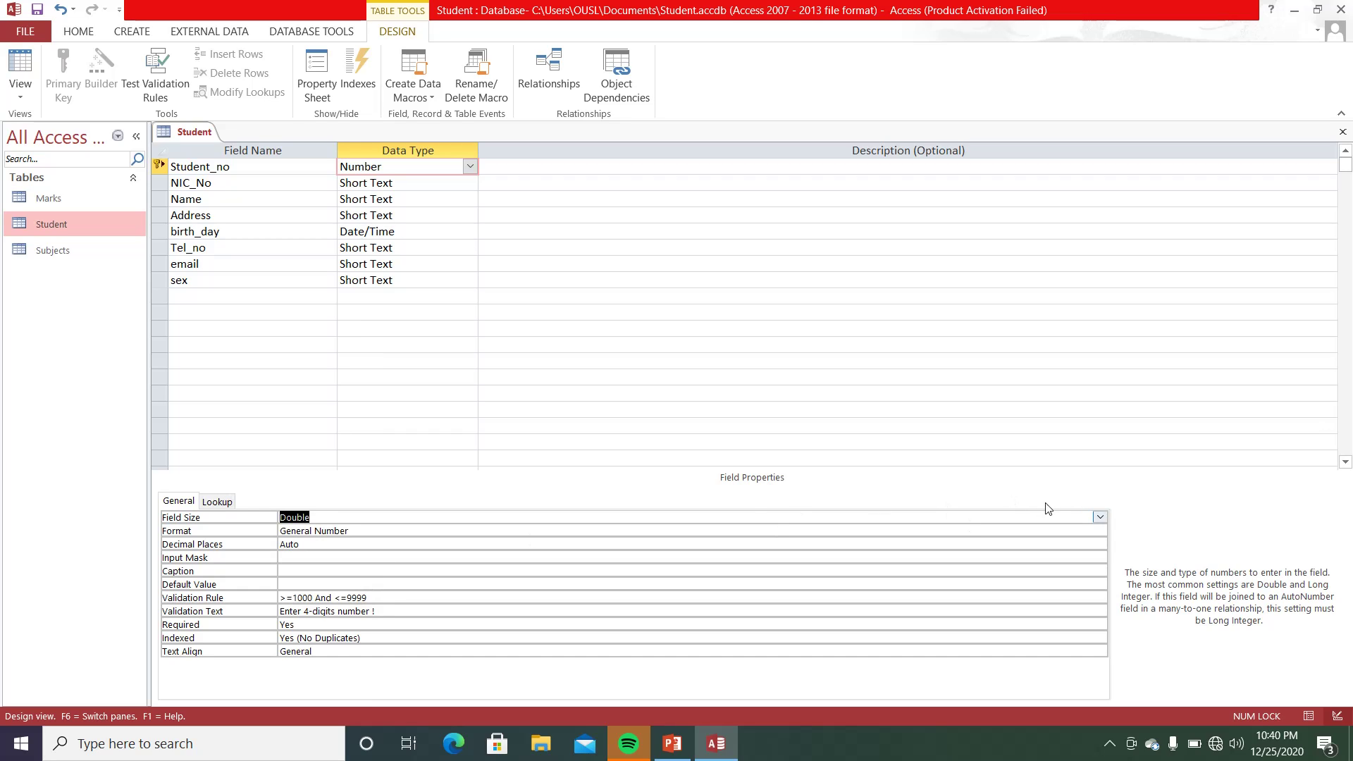
{"action": "left_click", "coordinate": [1099, 518]}
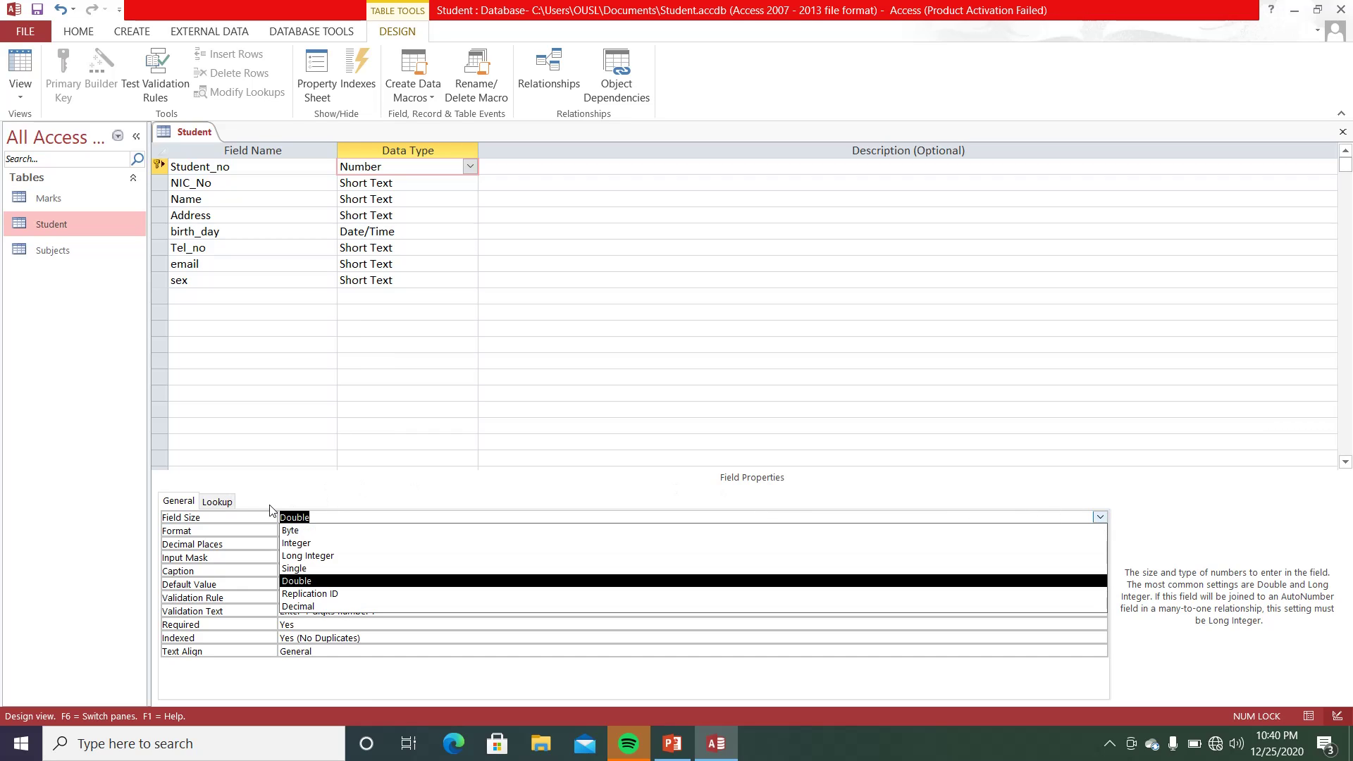
{"action": "left_click", "coordinate": [304, 544]}
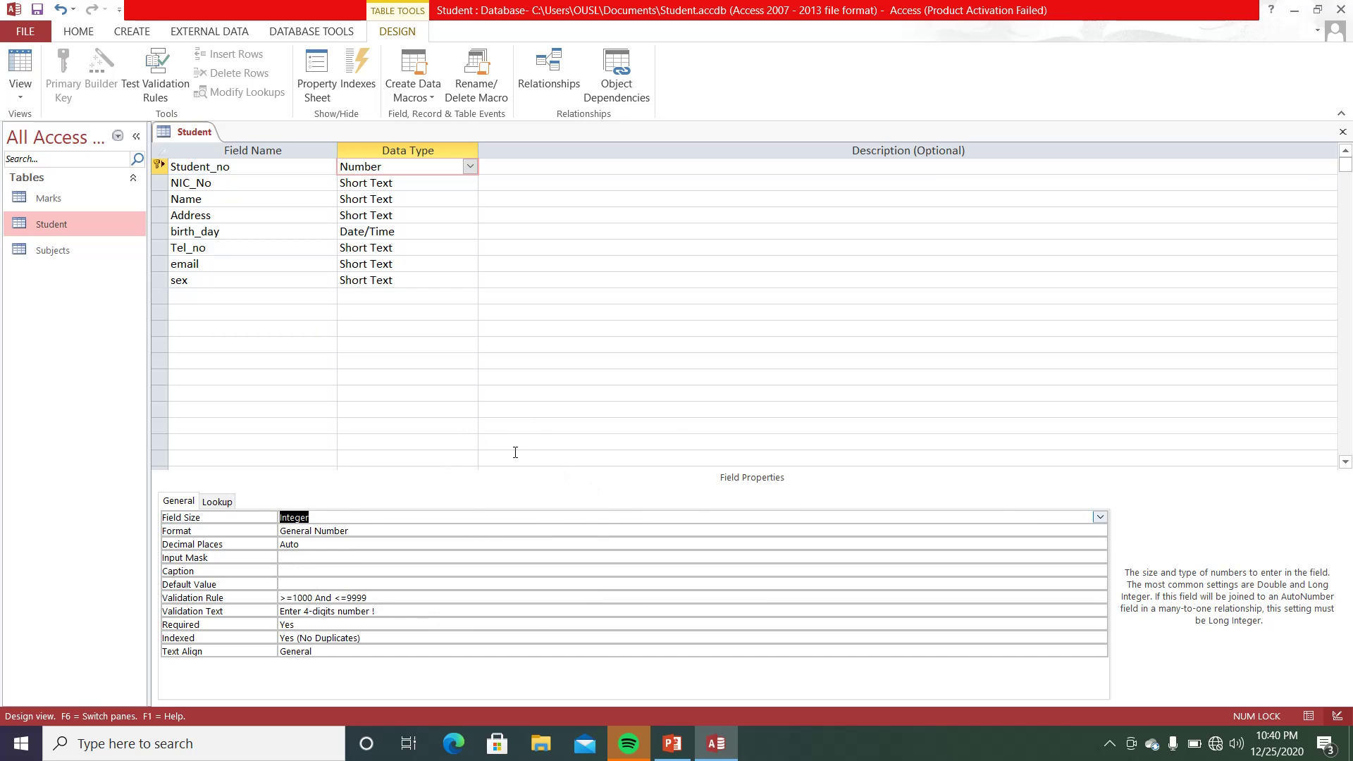
{"action": "left_click", "coordinate": [1343, 132]}
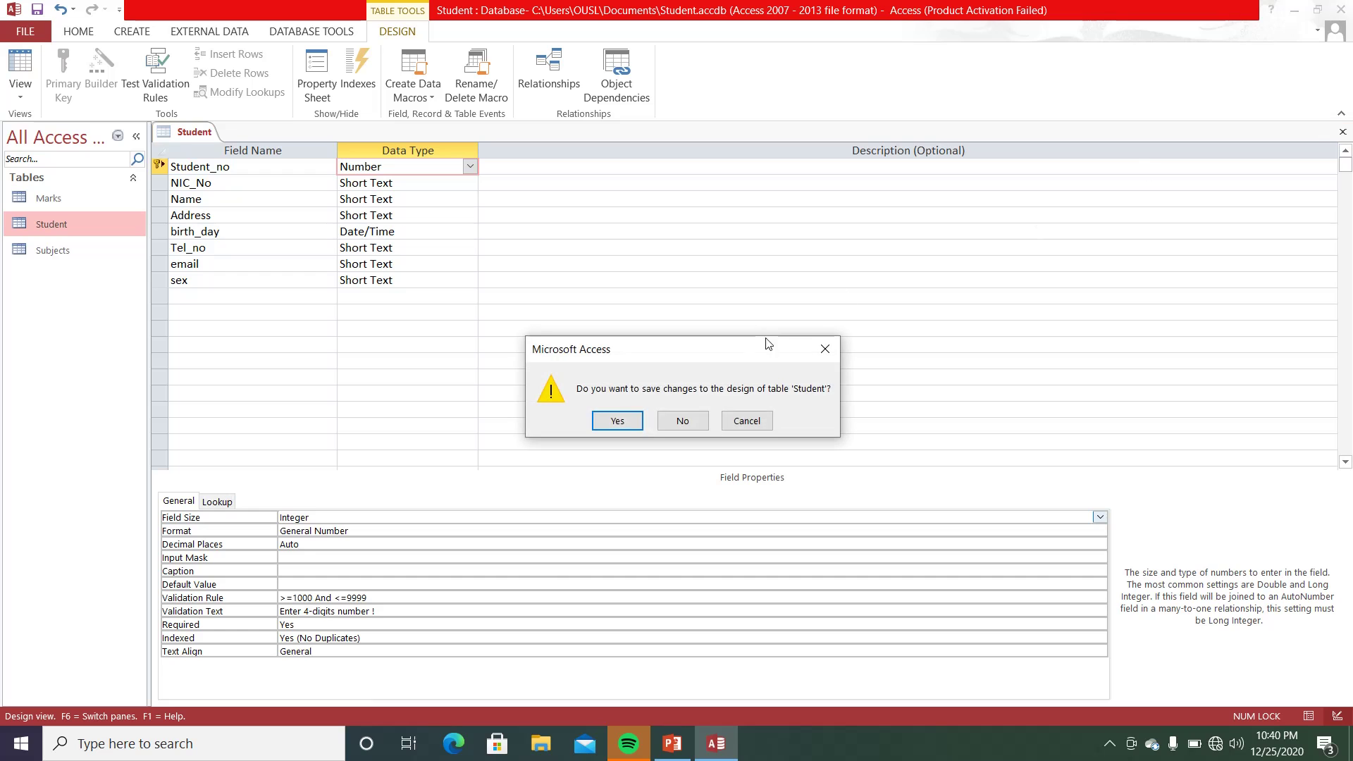
{"action": "left_click", "coordinate": [618, 421]}
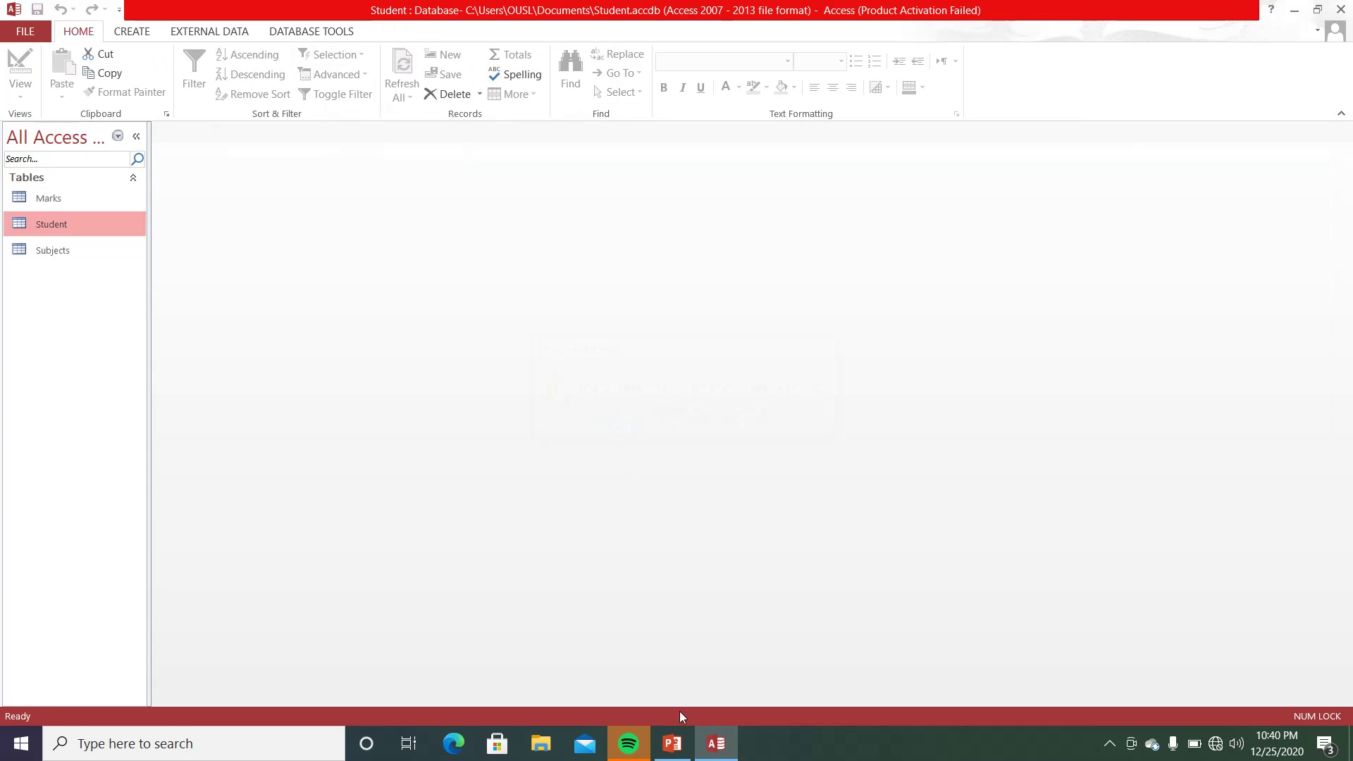
- Present slide 12 on Number field properties as a full-screen slide show
{"action": "left_click", "coordinate": [673, 744]}
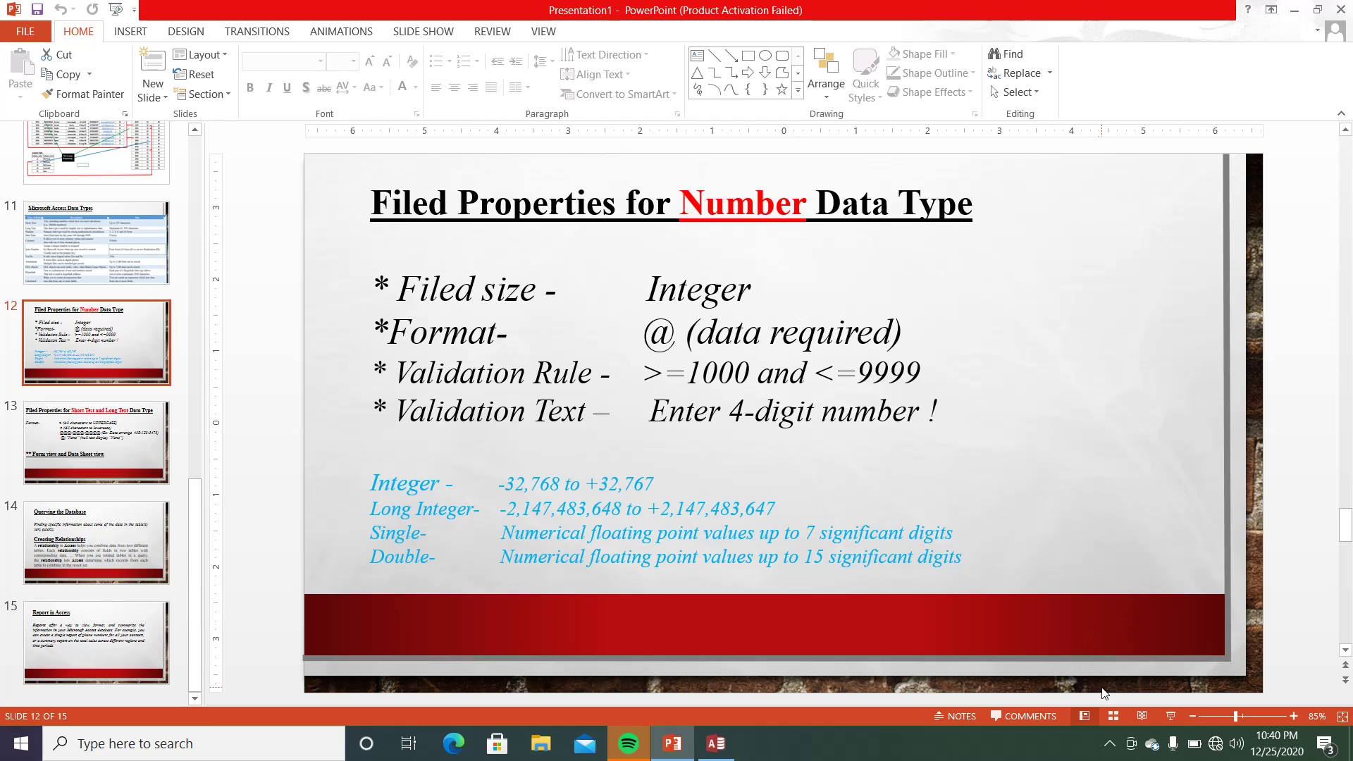
{"action": "left_click", "coordinate": [1171, 717]}
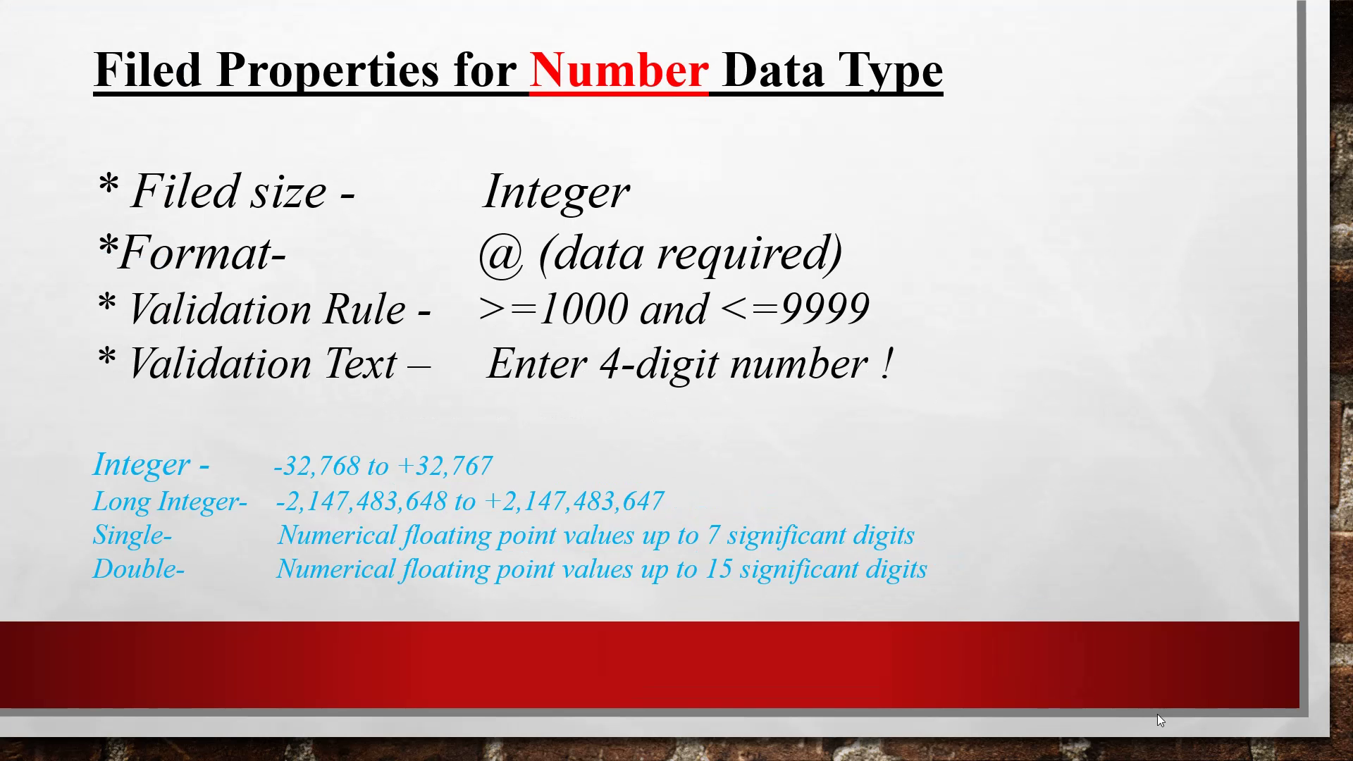
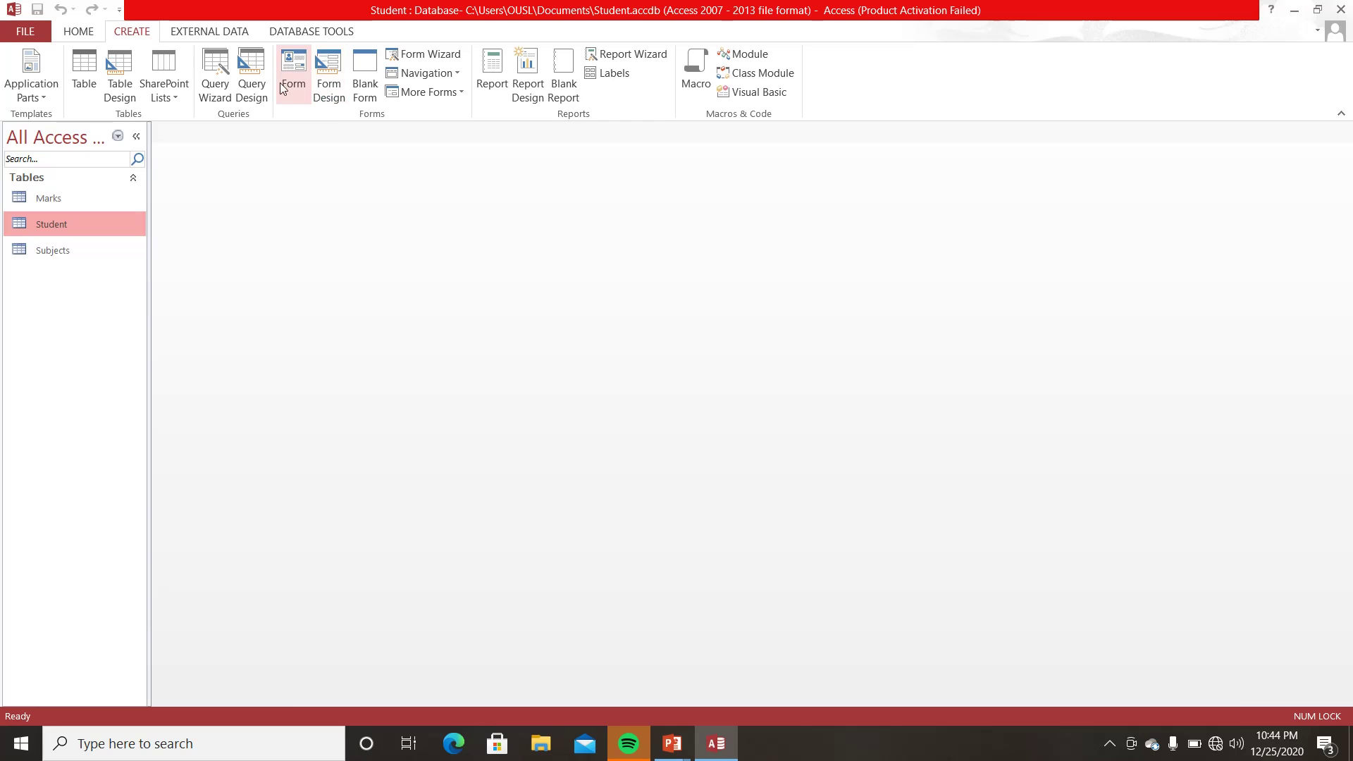
- Create a form from the Student table and step through every record to a new blank one
{"action": "left_click", "coordinate": [294, 66]}
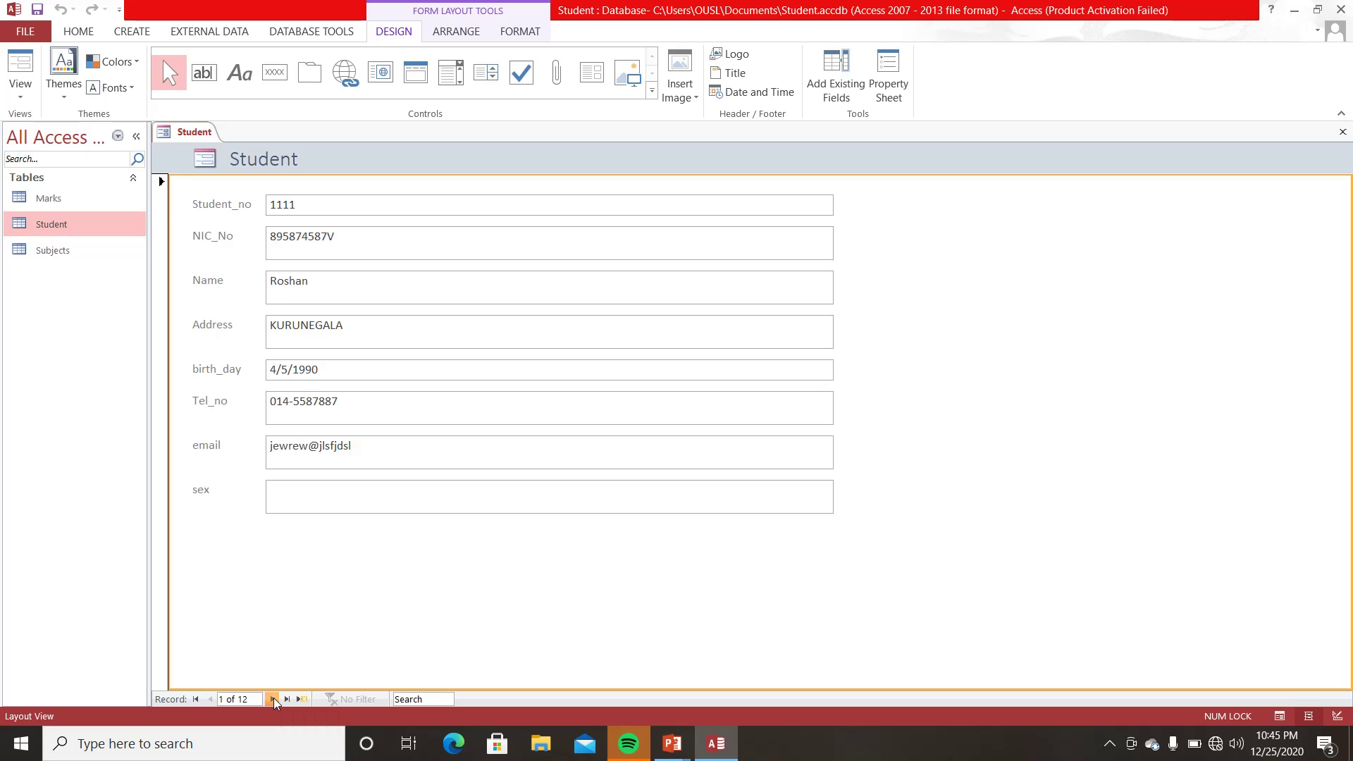
{"action": "left_click", "coordinate": [273, 700]}
{"action": "left_click", "coordinate": [273, 699]}
{"action": "left_click", "coordinate": [273, 699]}
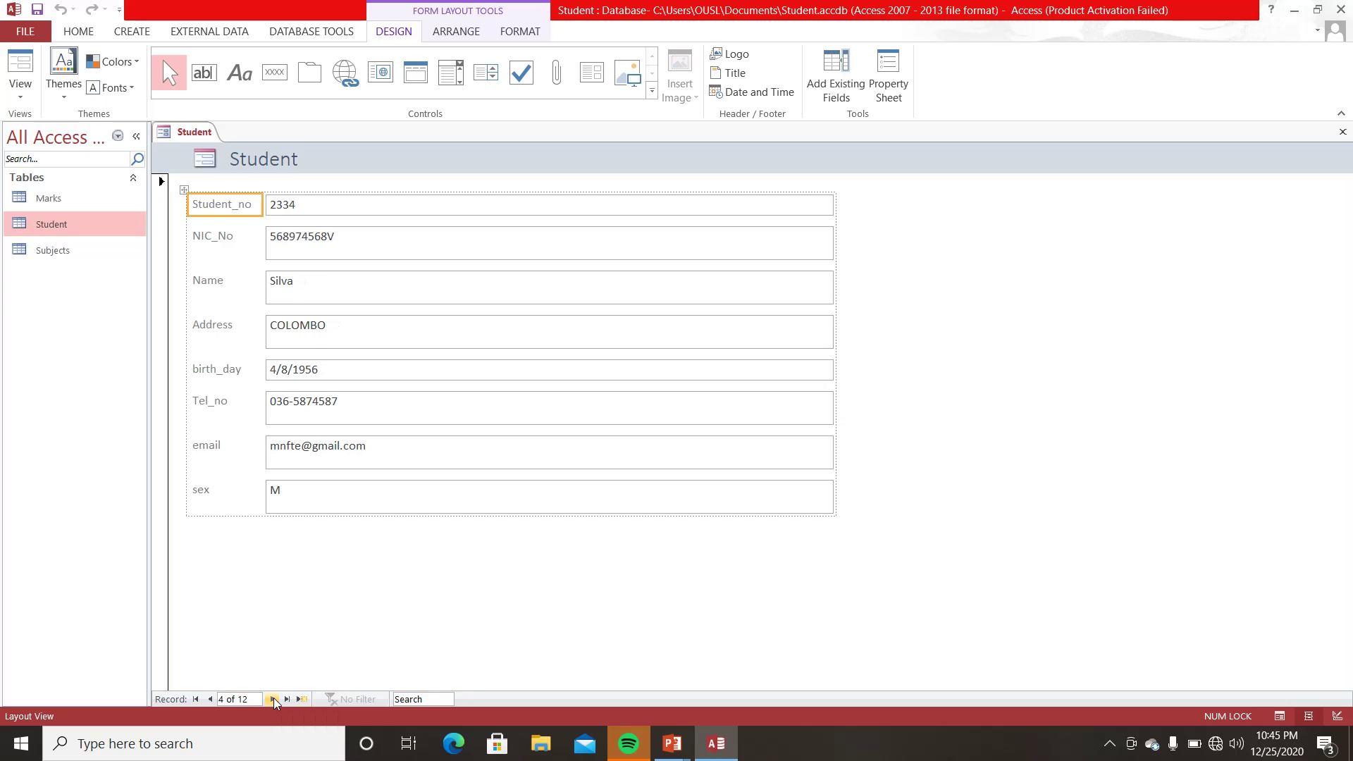
{"action": "left_click", "coordinate": [273, 700]}
{"action": "left_click", "coordinate": [273, 699]}
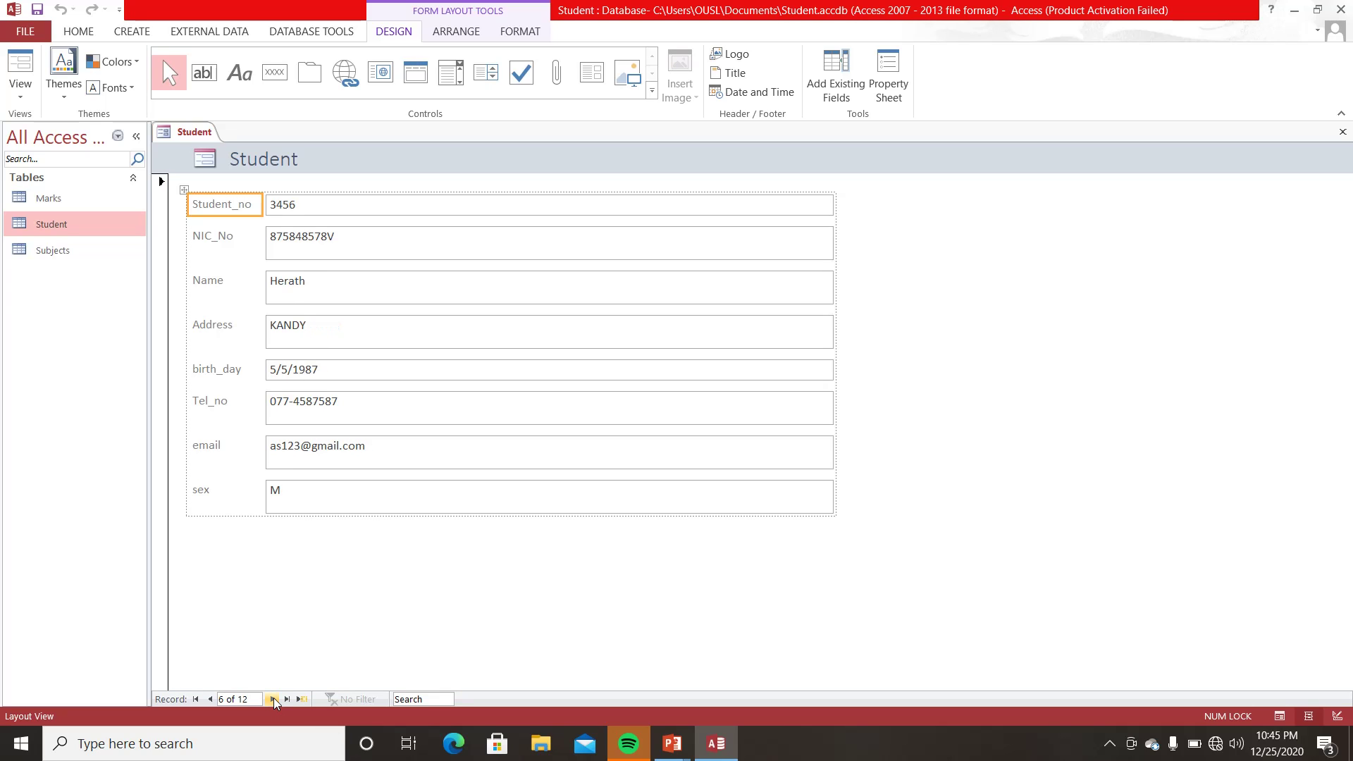
{"action": "left_click", "coordinate": [273, 700]}
{"action": "left_click", "coordinate": [273, 699]}
{"action": "left_click", "coordinate": [272, 699]}
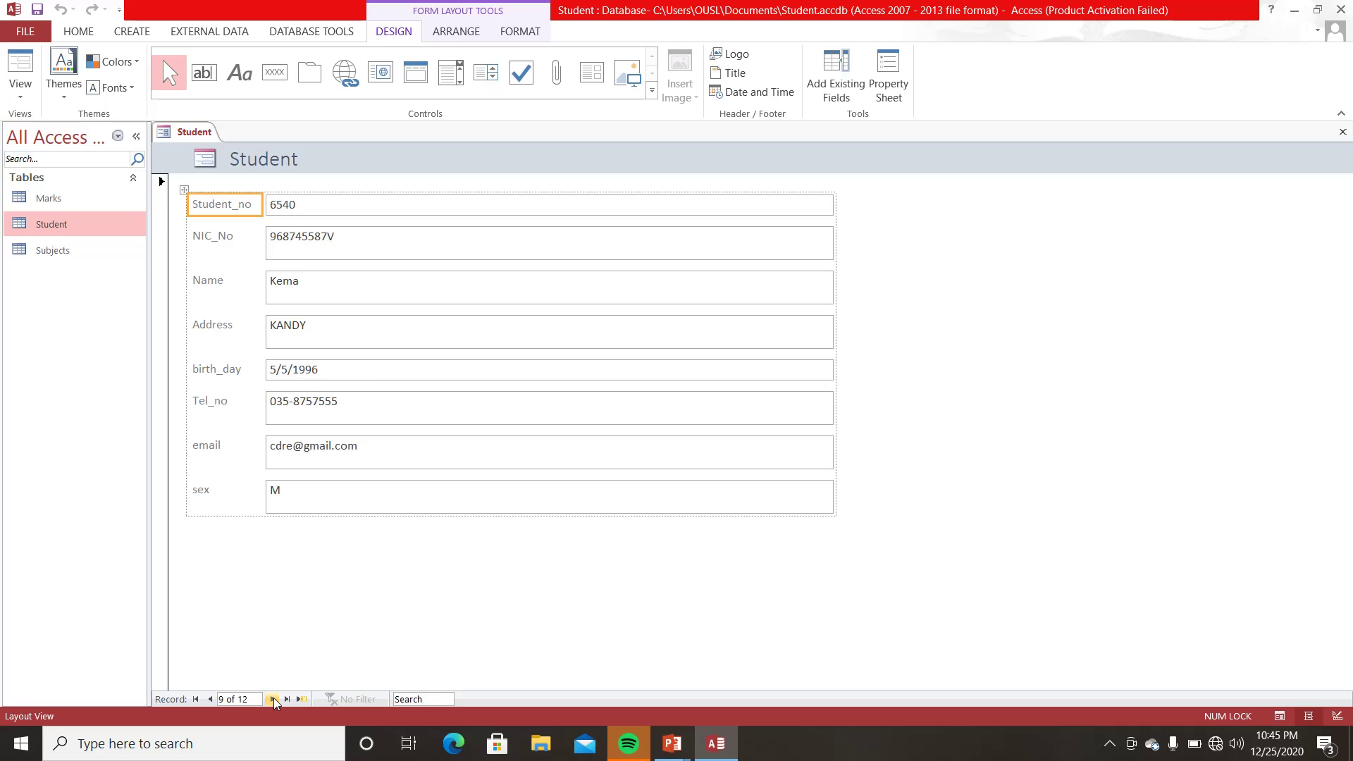
{"action": "left_click", "coordinate": [272, 700]}
{"action": "left_click", "coordinate": [273, 699]}
{"action": "left_click", "coordinate": [273, 699]}
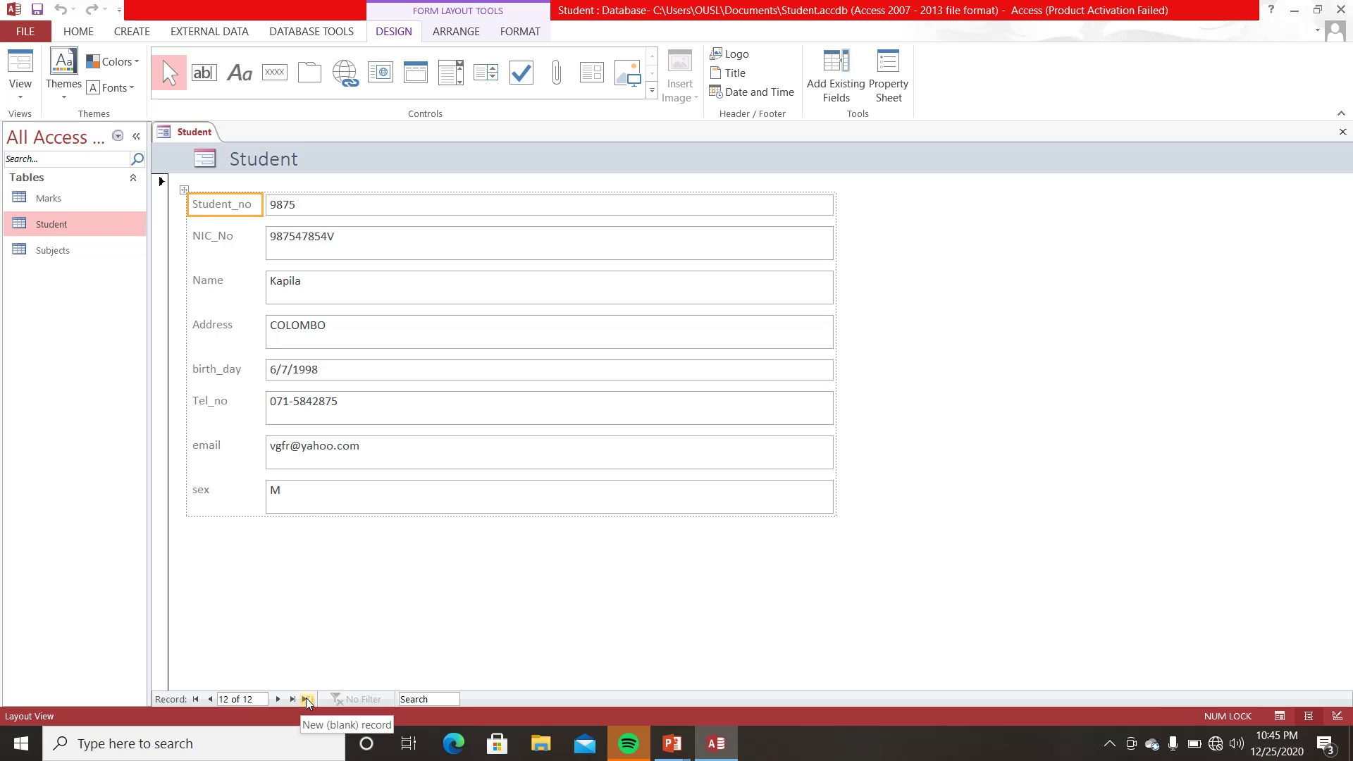
{"action": "left_click", "coordinate": [307, 700]}
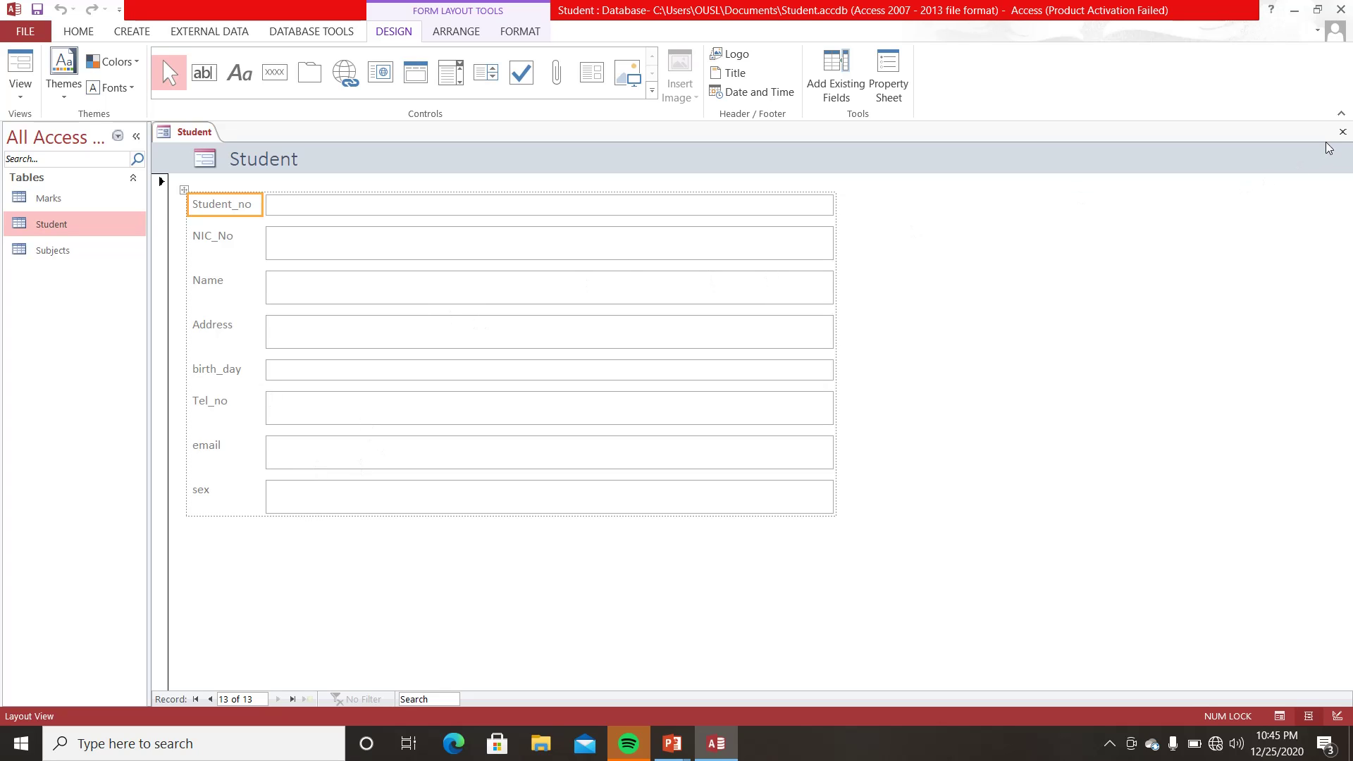
- Close the form and save it as 'Student Form'
{"action": "left_click", "coordinate": [1343, 132]}
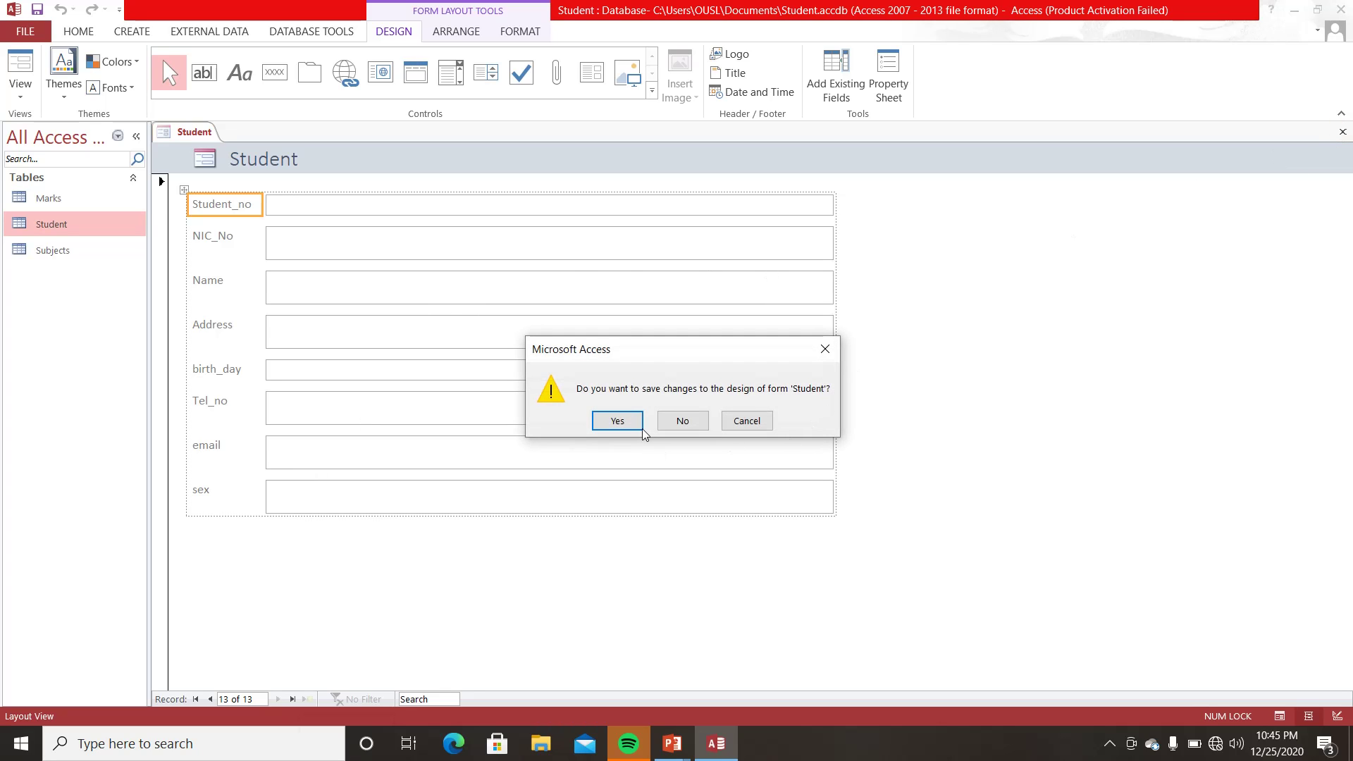
{"action": "left_click", "coordinate": [639, 424]}
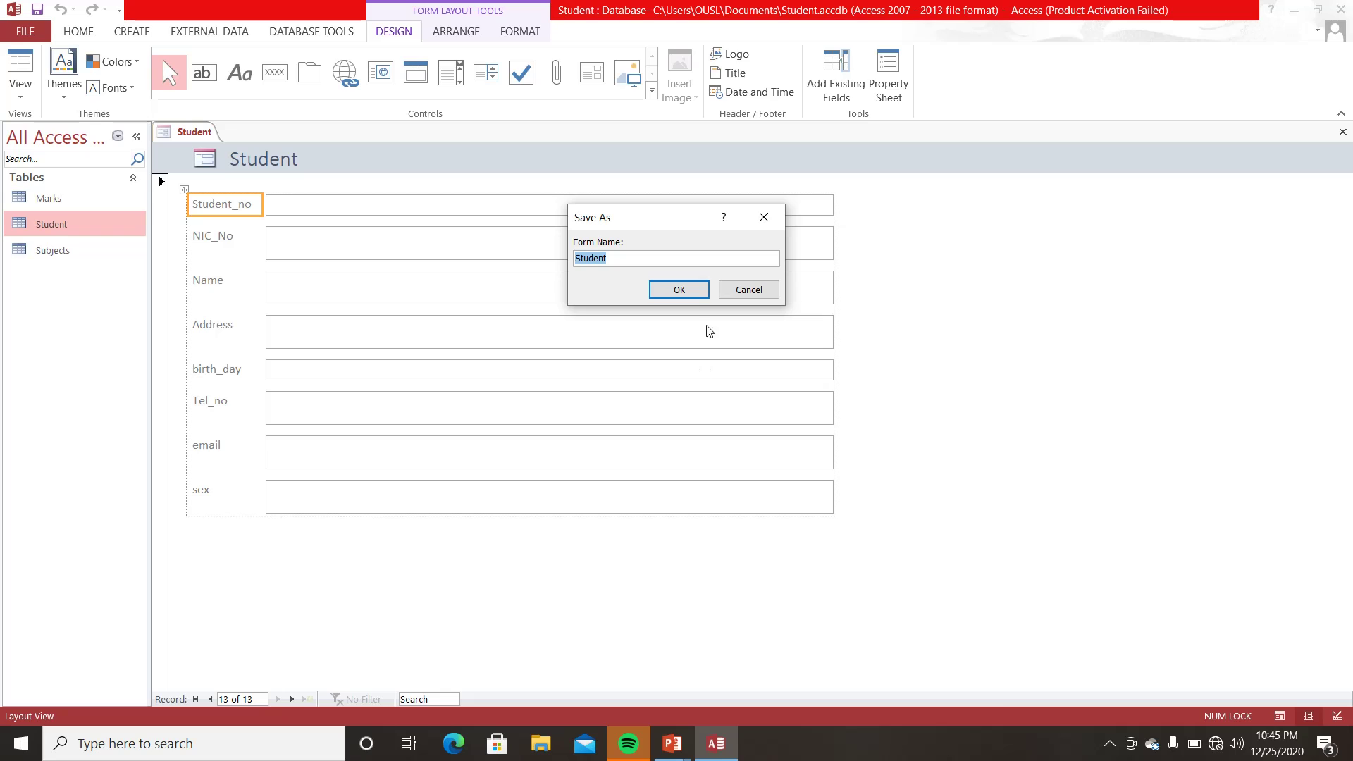
{"action": "left_click", "coordinate": [669, 258]}
{"action": "type", "text": "Form"}
{"action": "left_click", "coordinate": [679, 290]}
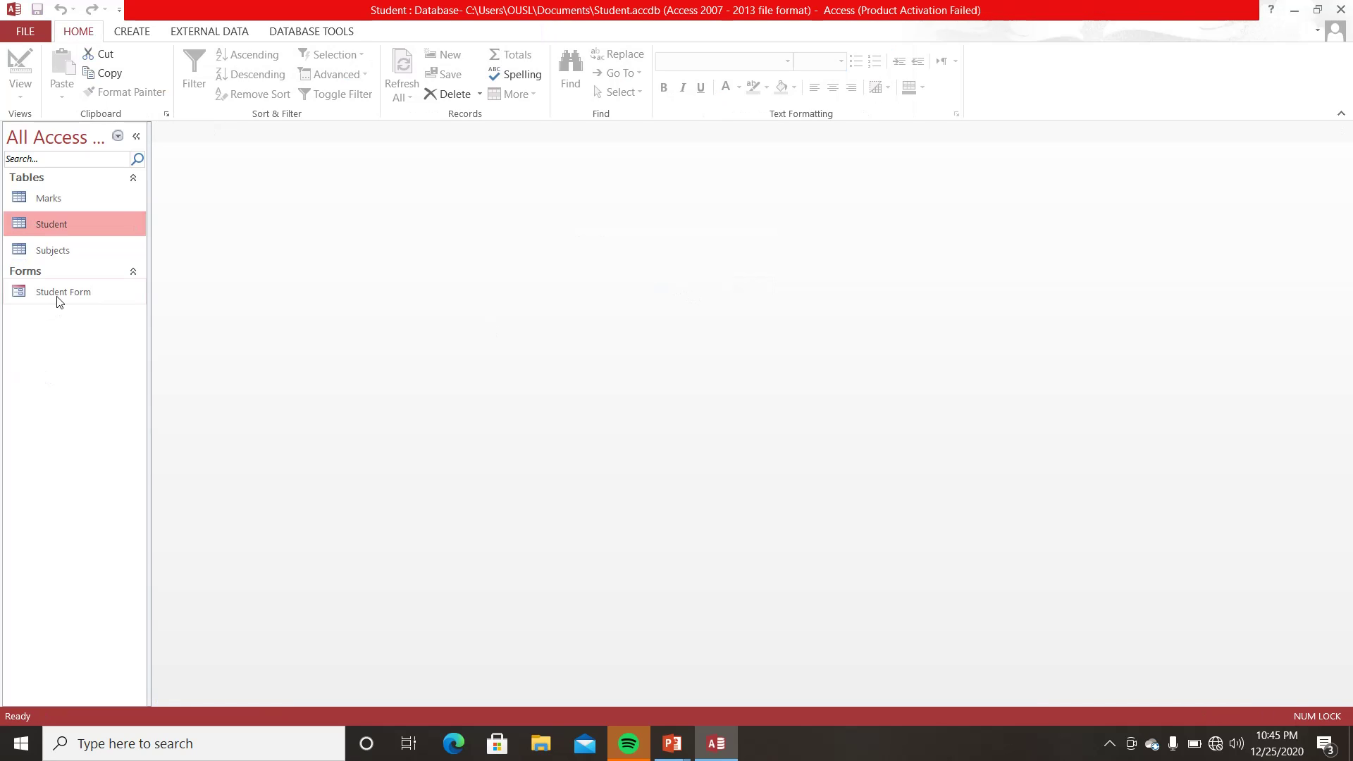
- Glance at the Student datasheet, then browse records in Student Form, jumping to the last one
{"action": "double_click", "coordinate": [74, 218]}
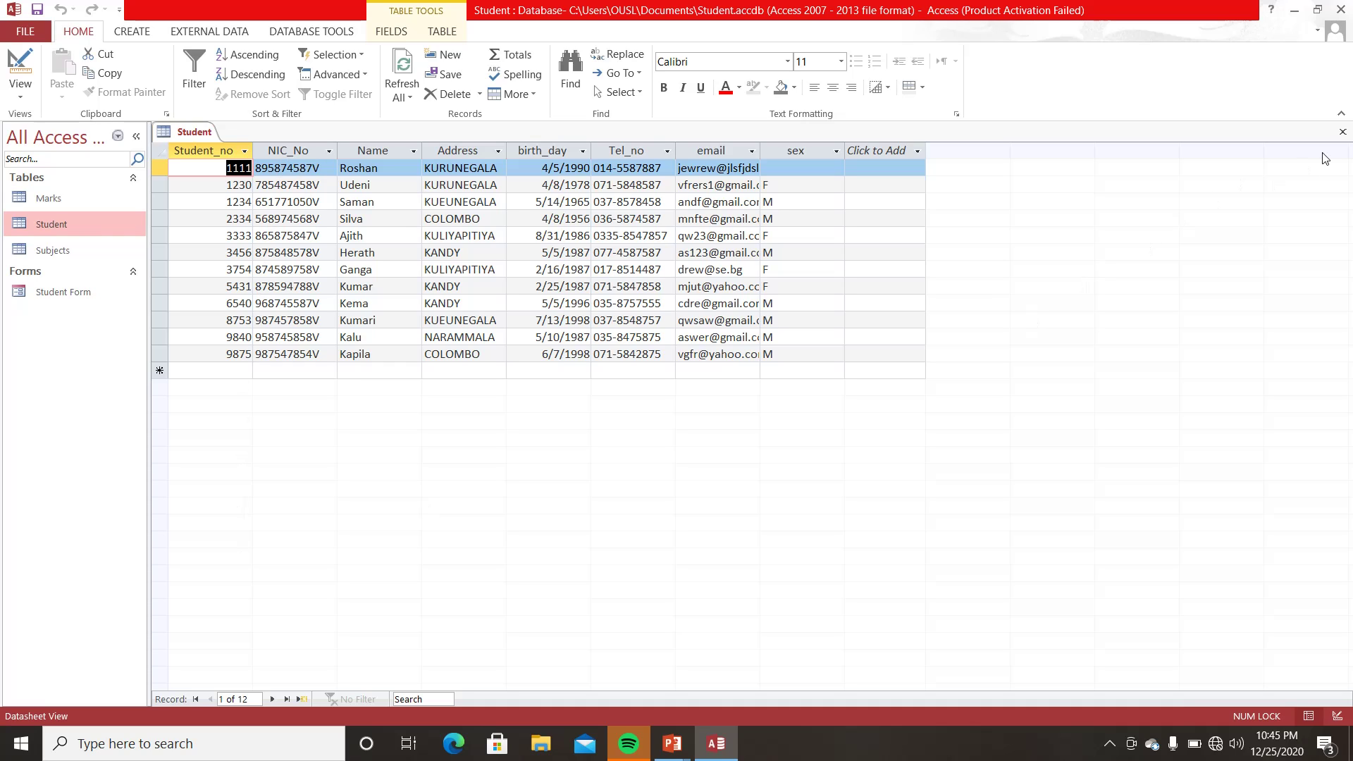
{"action": "left_click", "coordinate": [1343, 134]}
{"action": "double_click", "coordinate": [83, 288]}
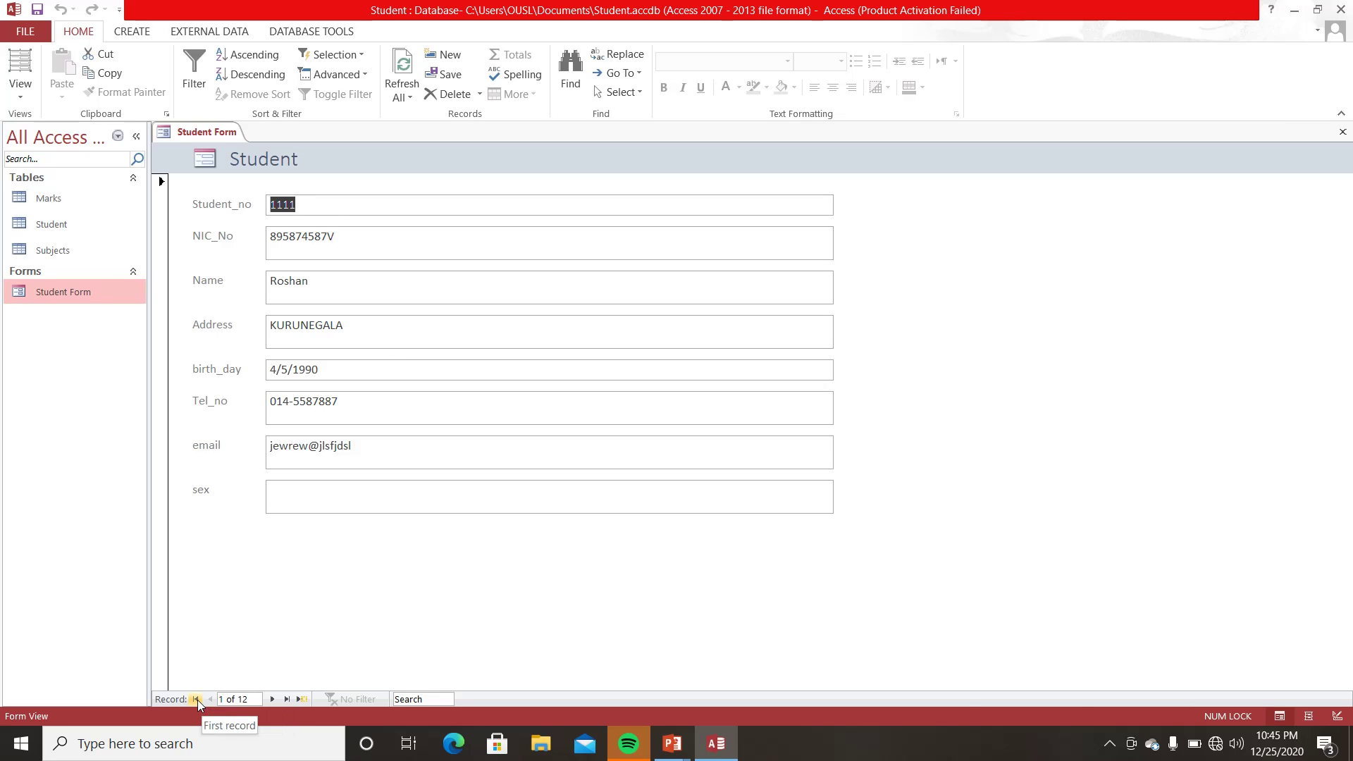
{"action": "left_click", "coordinate": [198, 700]}
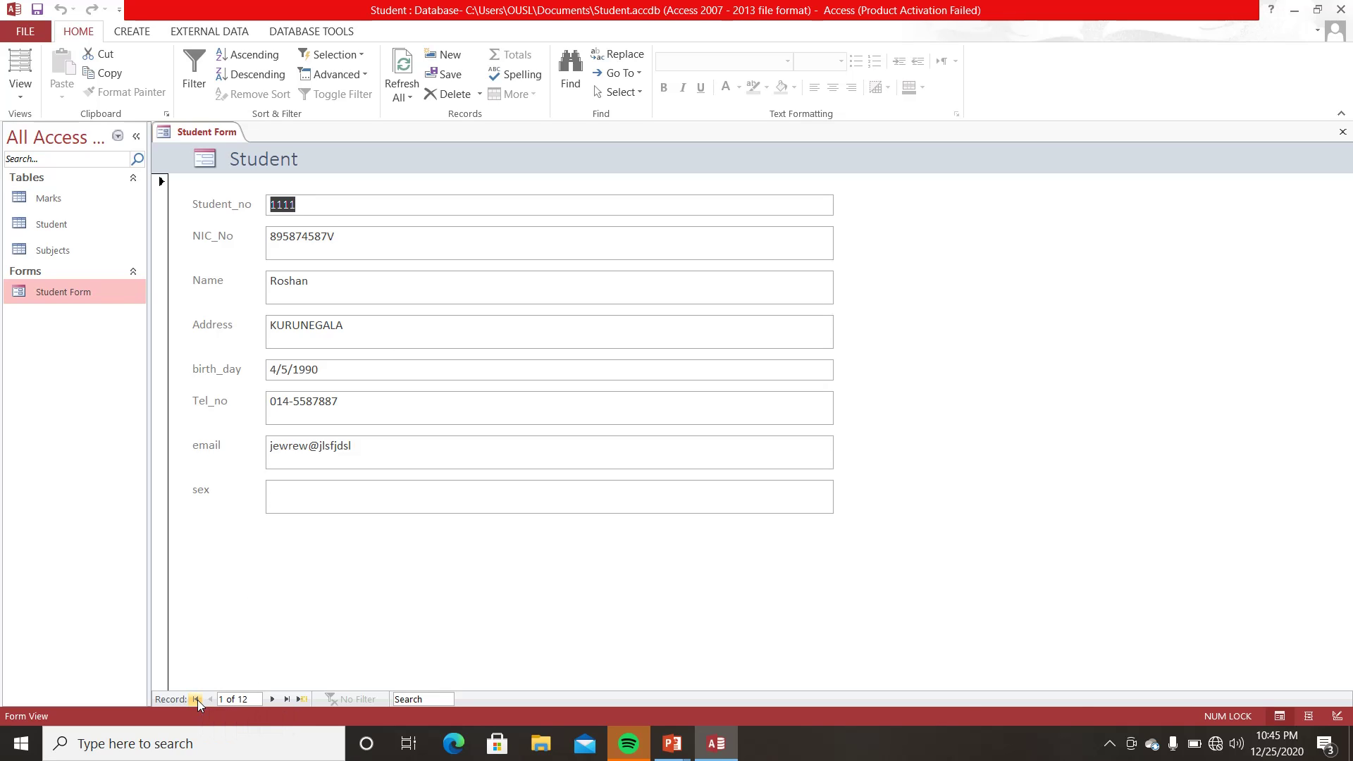
{"action": "left_click", "coordinate": [287, 700]}
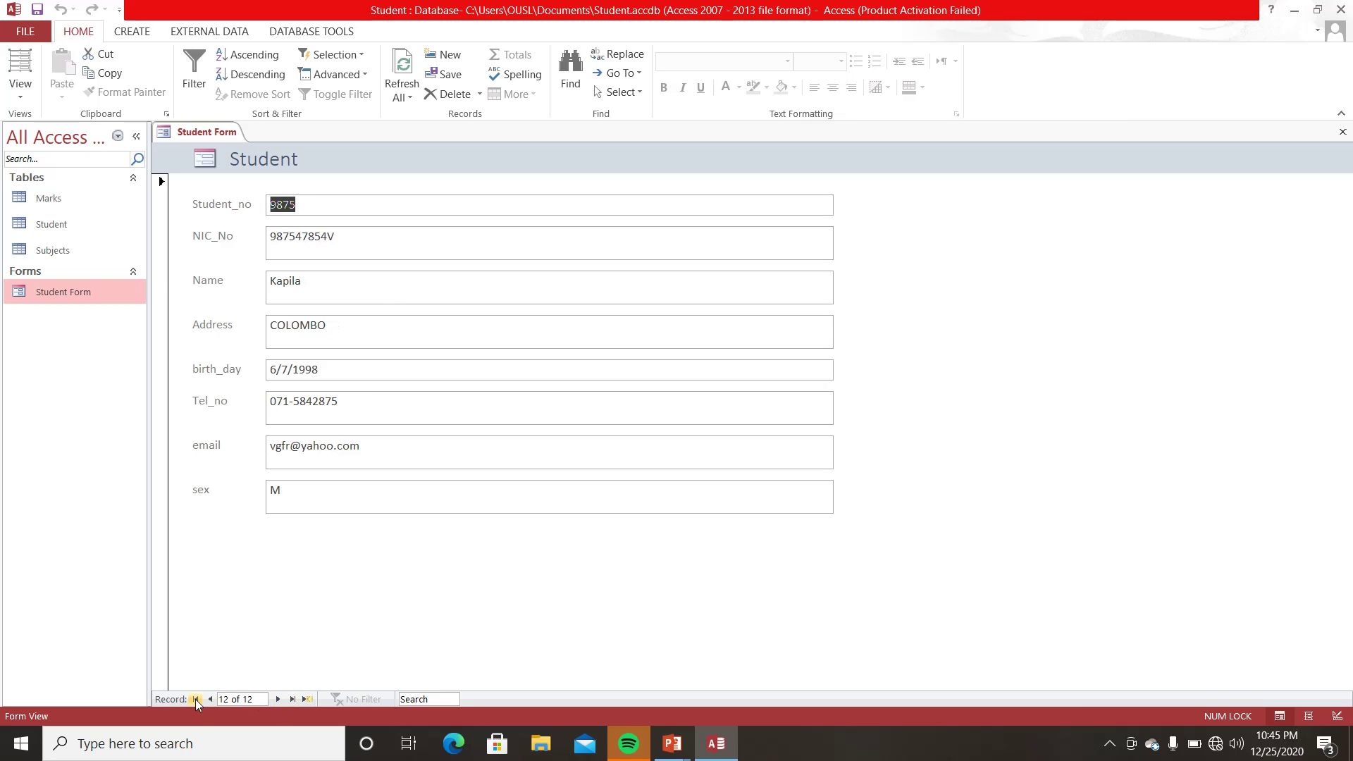
{"action": "left_click", "coordinate": [212, 699]}
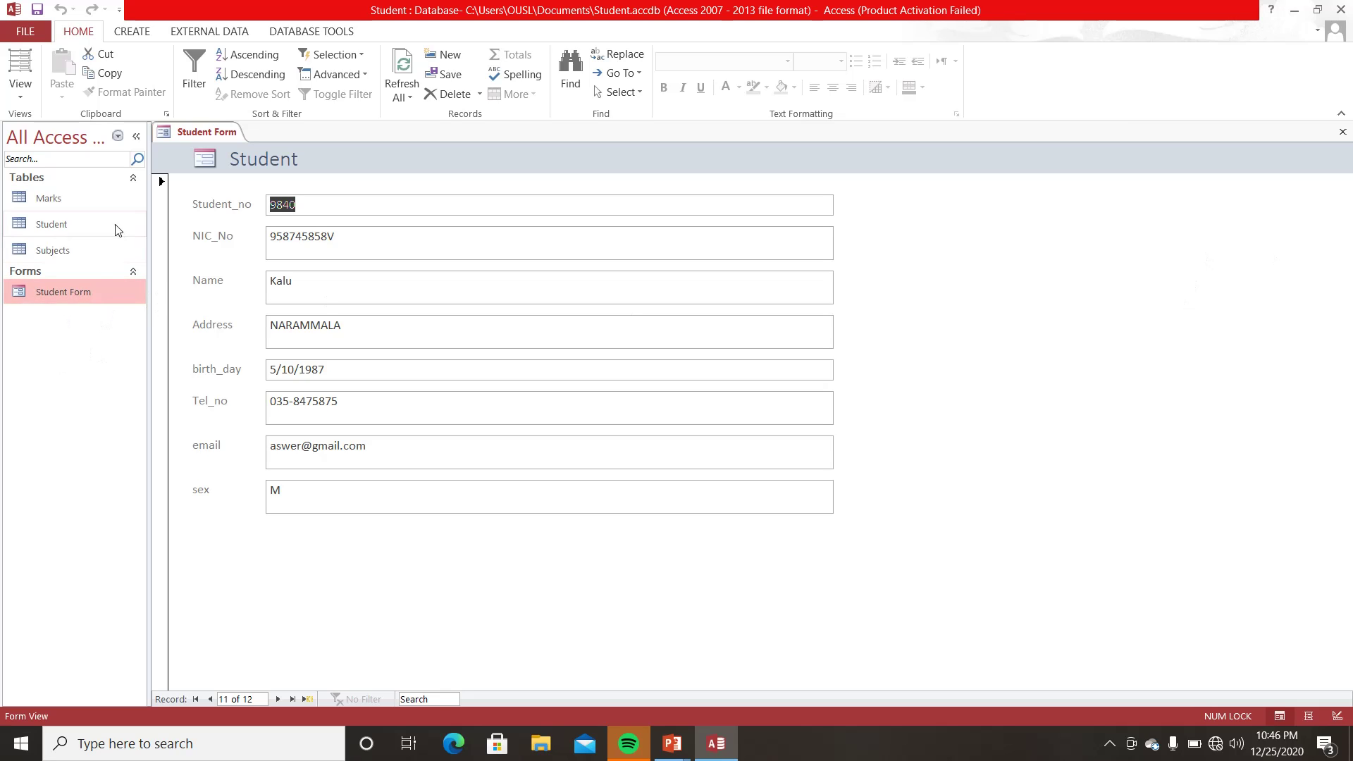
- Open the Student table as a datasheet and return to the PowerPoint slide show
{"action": "left_click", "coordinate": [96, 227]}
{"action": "double_click", "coordinate": [95, 227]}
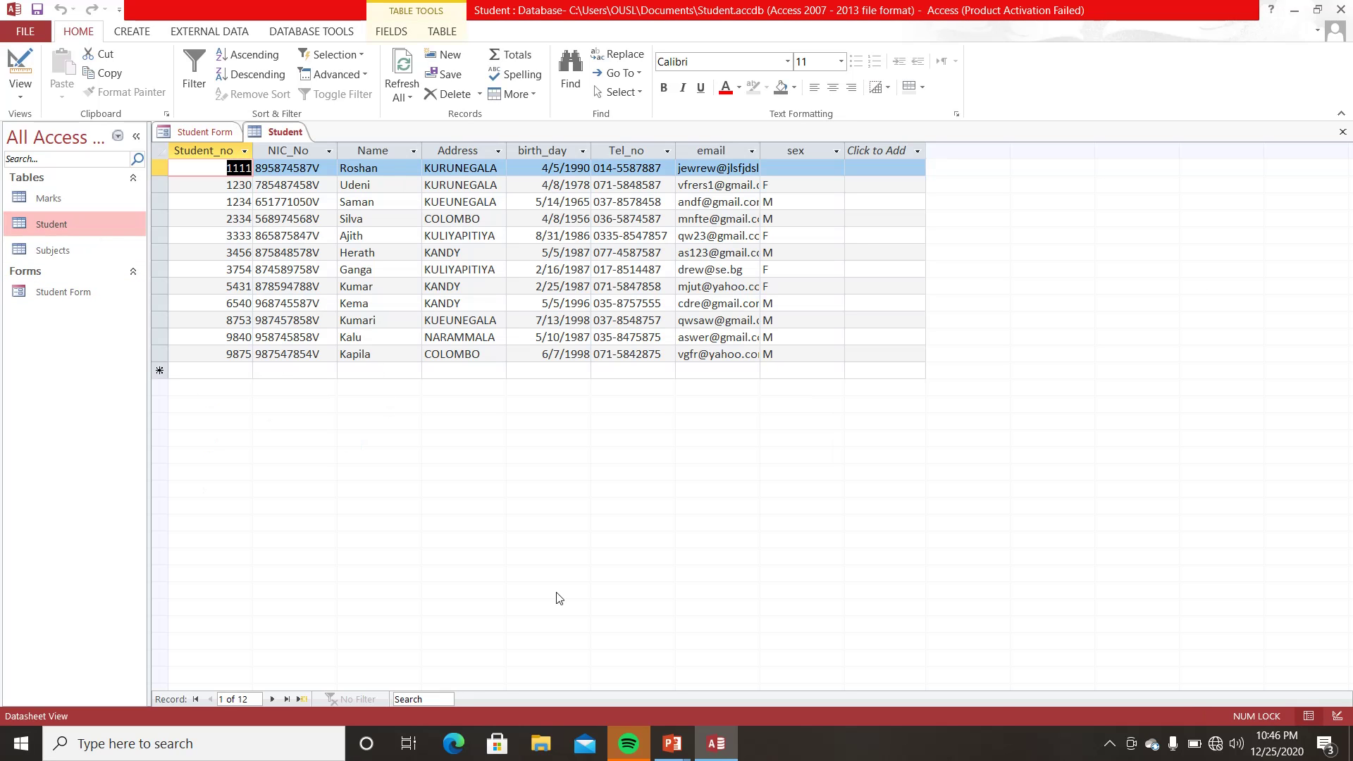
{"action": "mouse_move", "coordinate": [666, 741]}
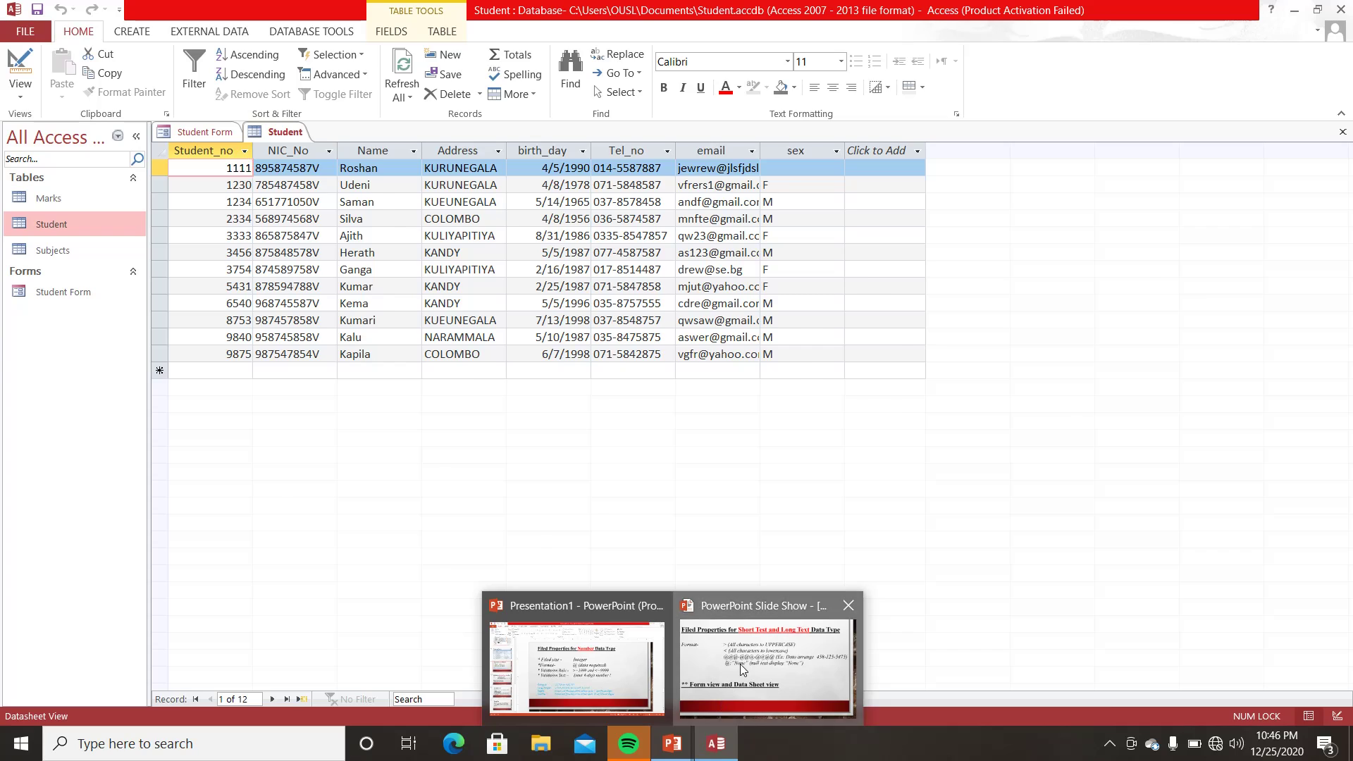
{"action": "left_click", "coordinate": [768, 663]}
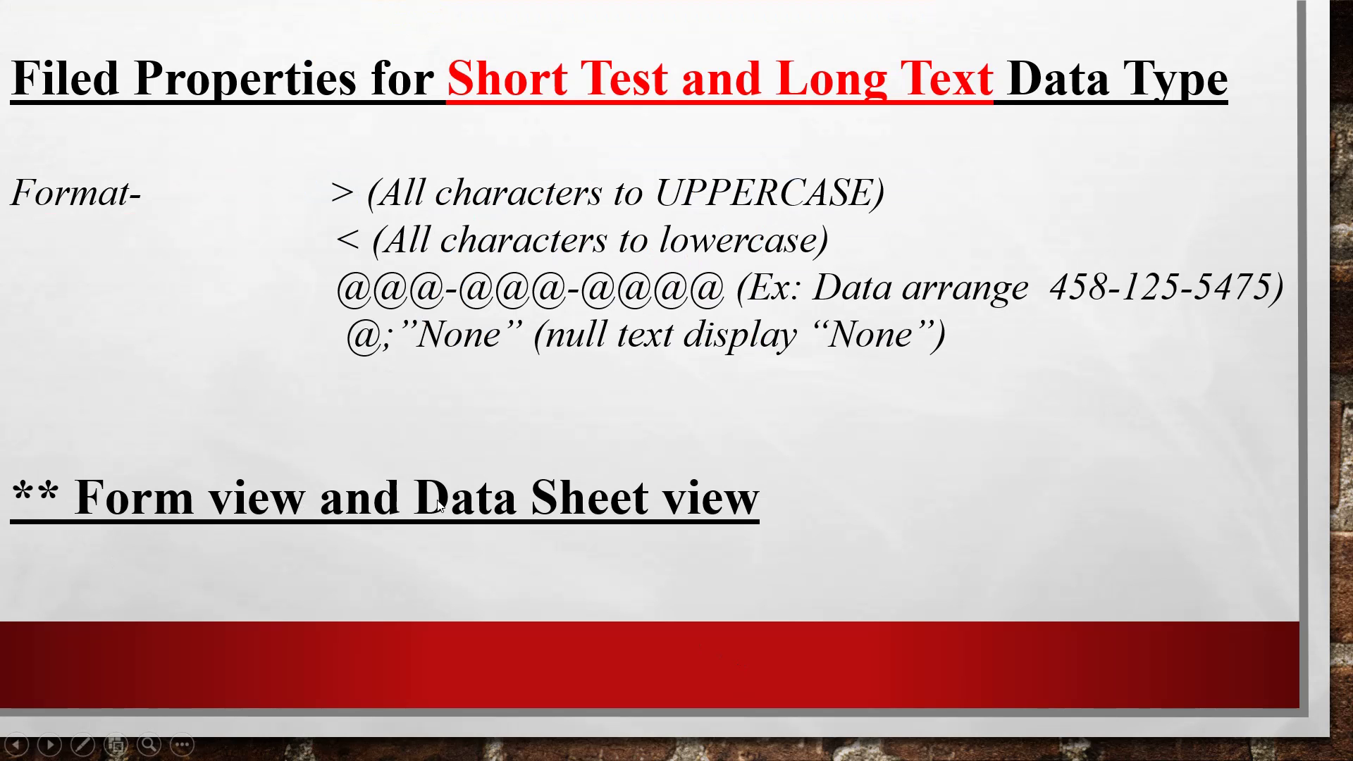
- Advance to the Querying the Database slide, then switch back to the Access Student table
{"action": "left_click", "coordinate": [507, 438]}
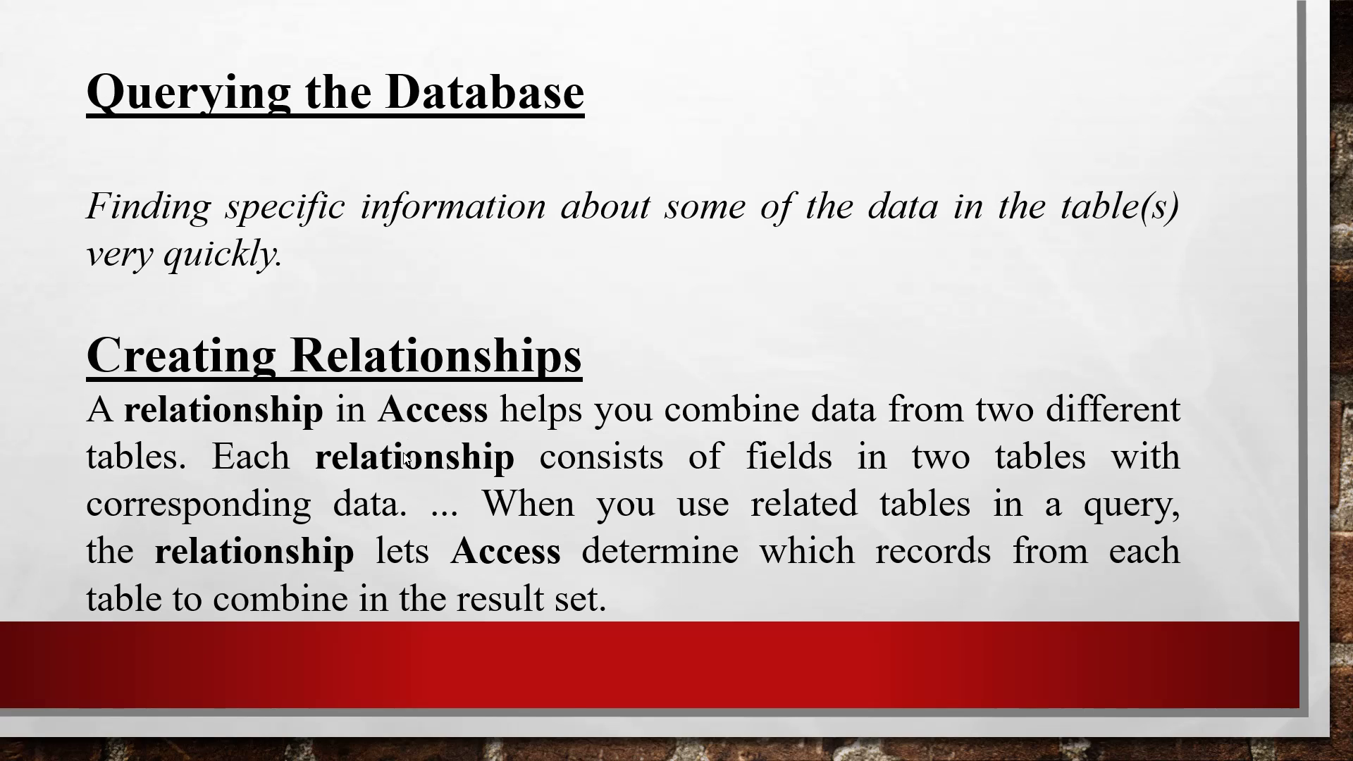
{"action": "key", "text": "super"}
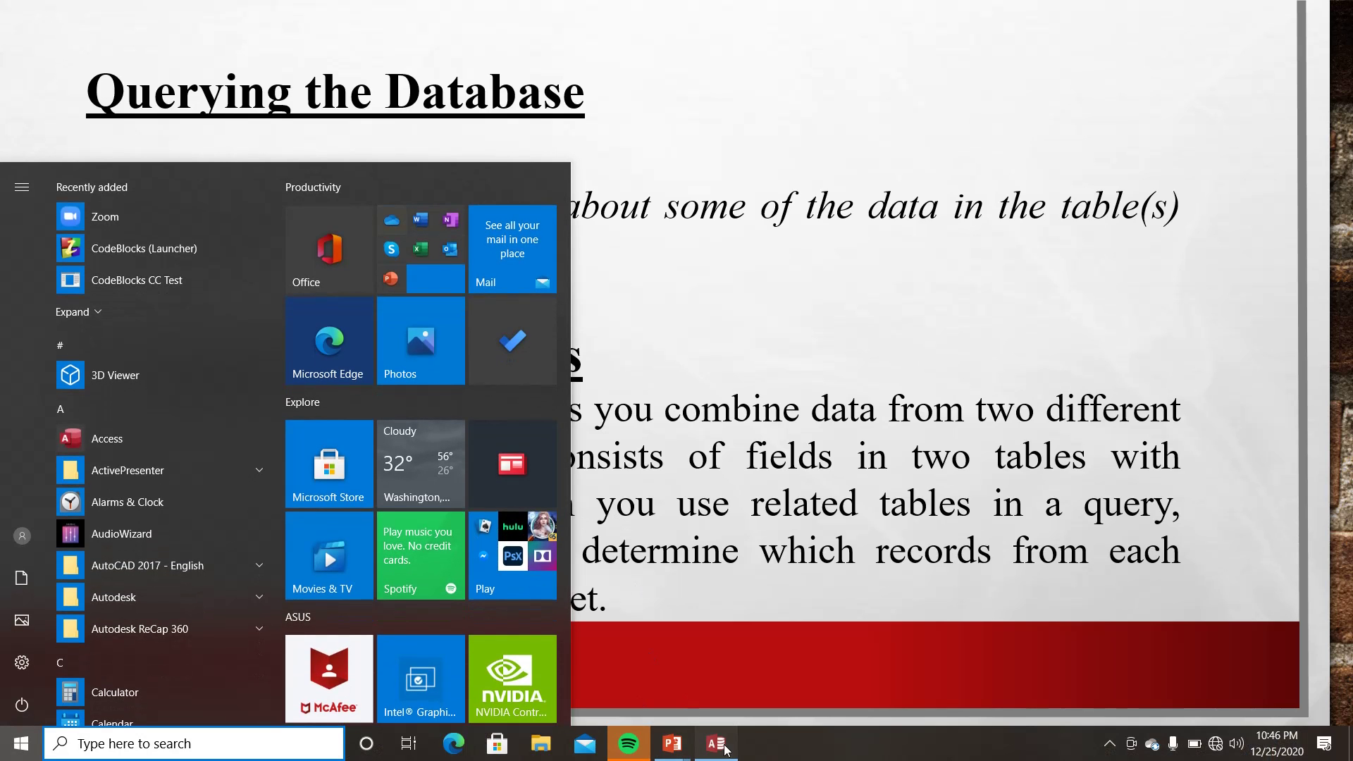
{"action": "left_click", "coordinate": [717, 744]}
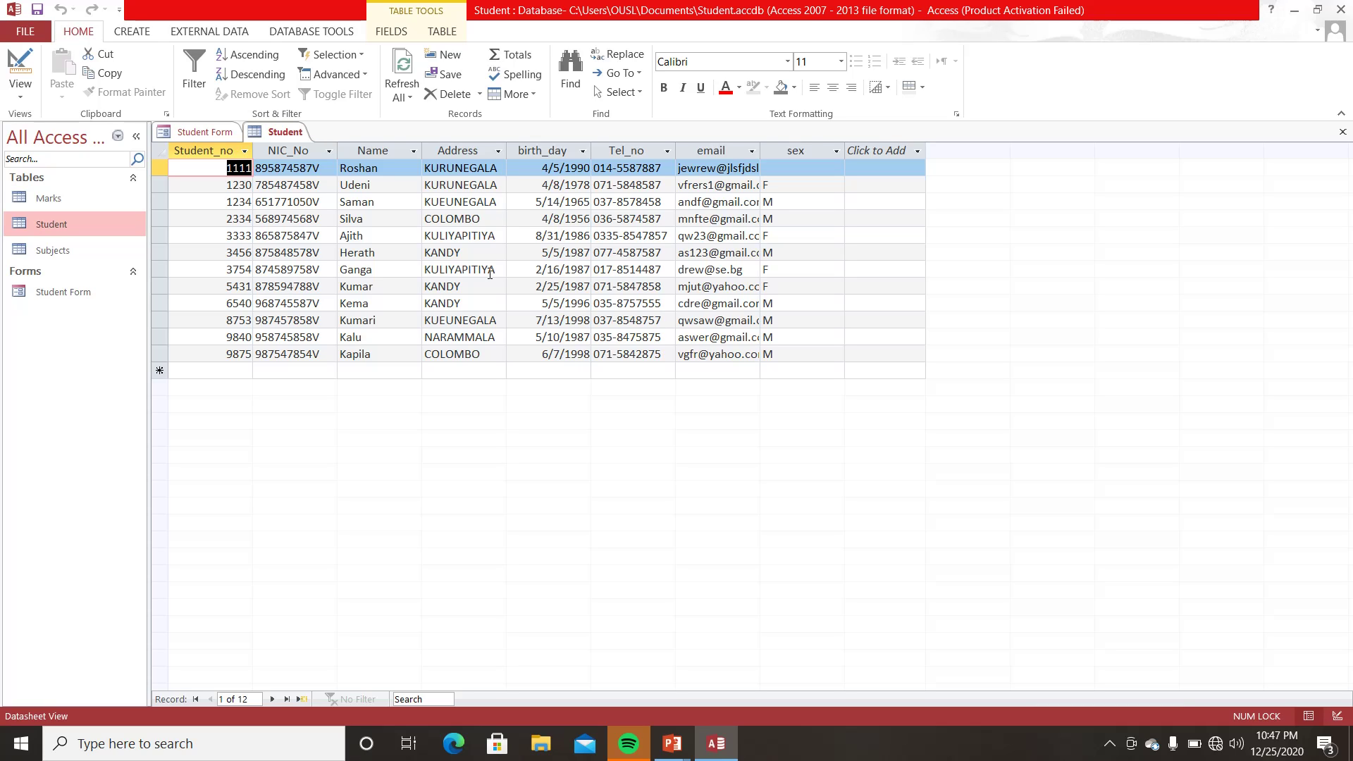
- View the Marks and Student datasheets, then close the Student datasheet
{"action": "double_click", "coordinate": [37, 205]}
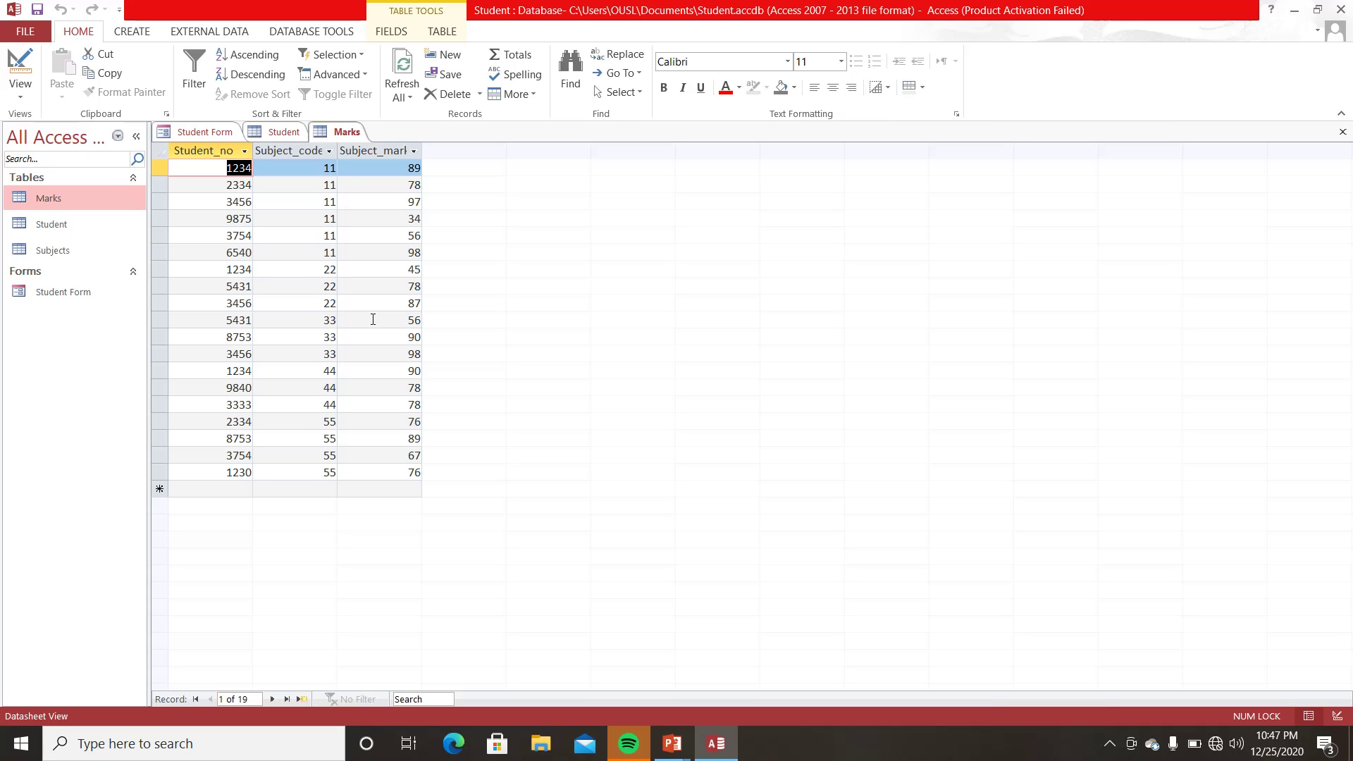
{"action": "double_click", "coordinate": [80, 227]}
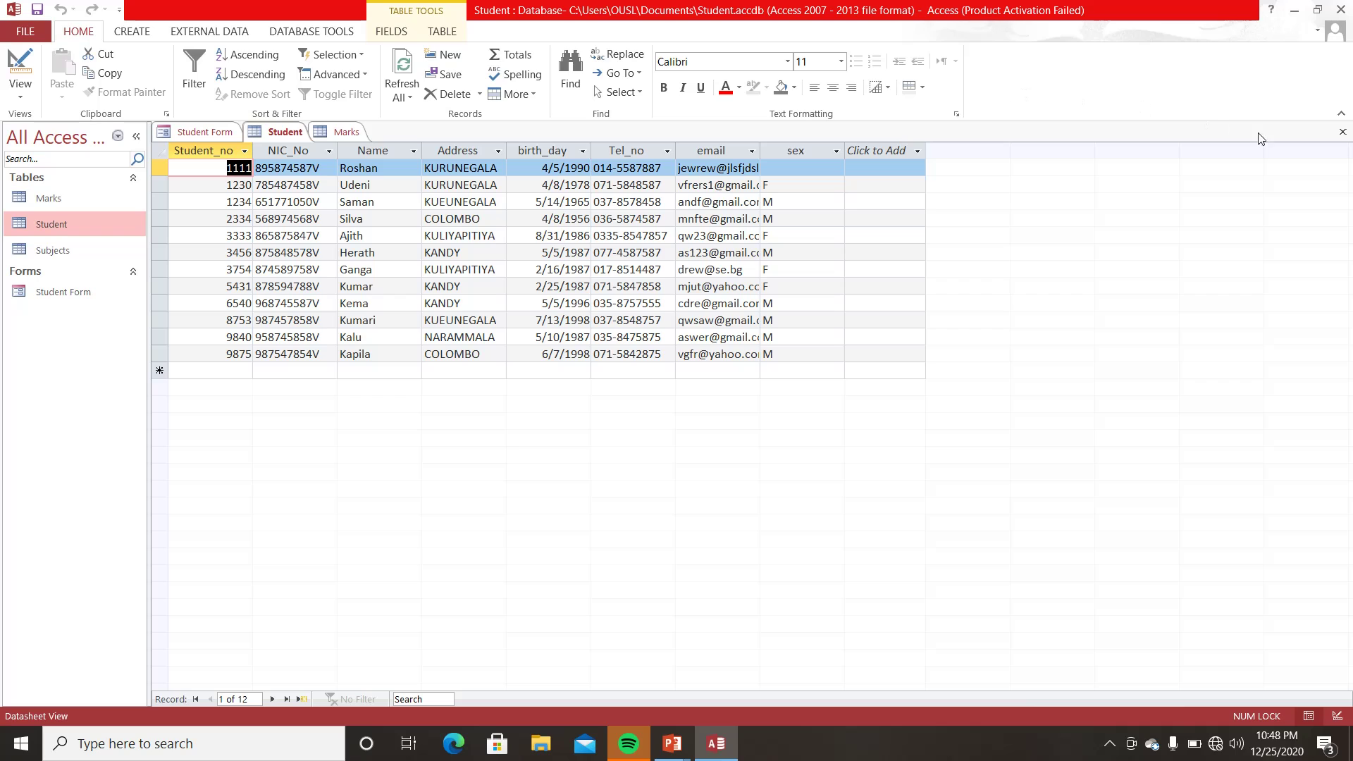
{"action": "left_click", "coordinate": [1344, 134]}
- Close the Marks datasheet and Student Form, and briefly reopen and close the Student table
{"action": "left_click", "coordinate": [1344, 134]}
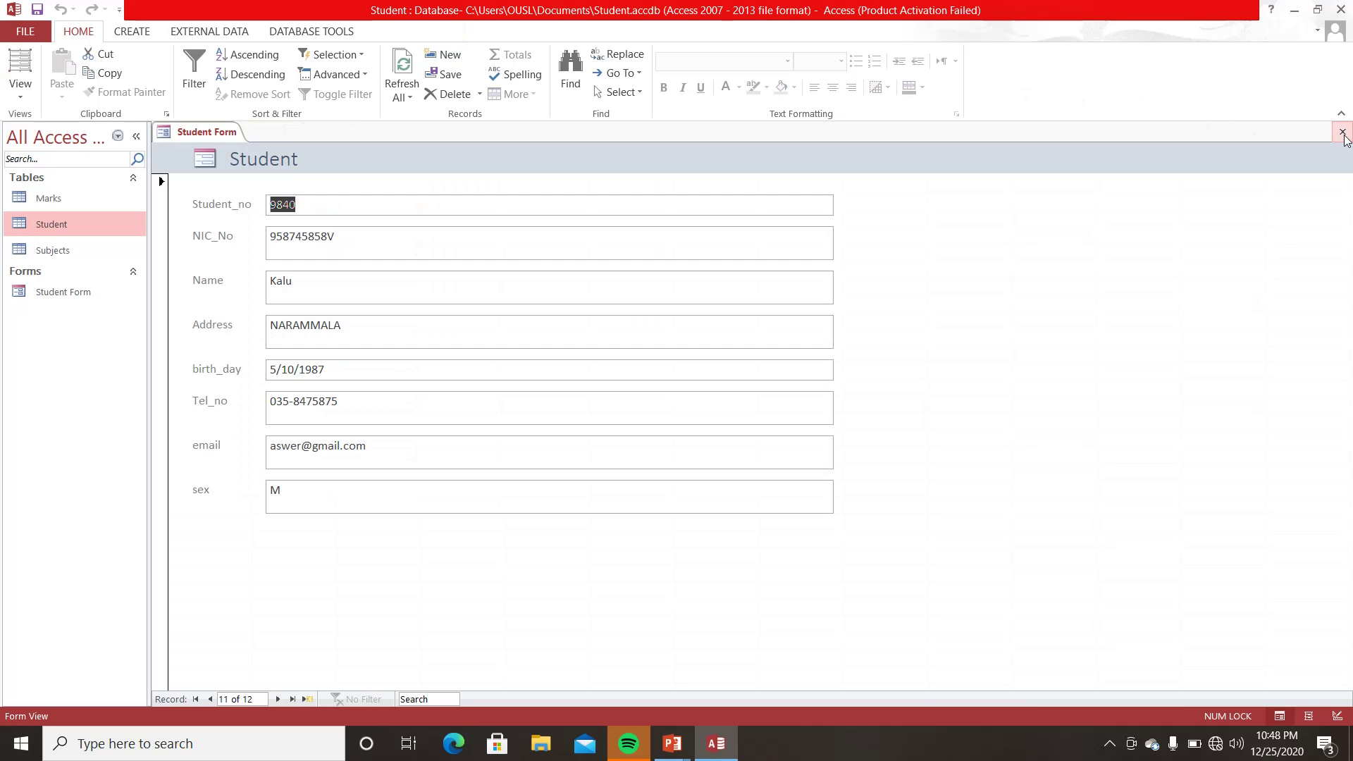
{"action": "left_click", "coordinate": [1344, 134]}
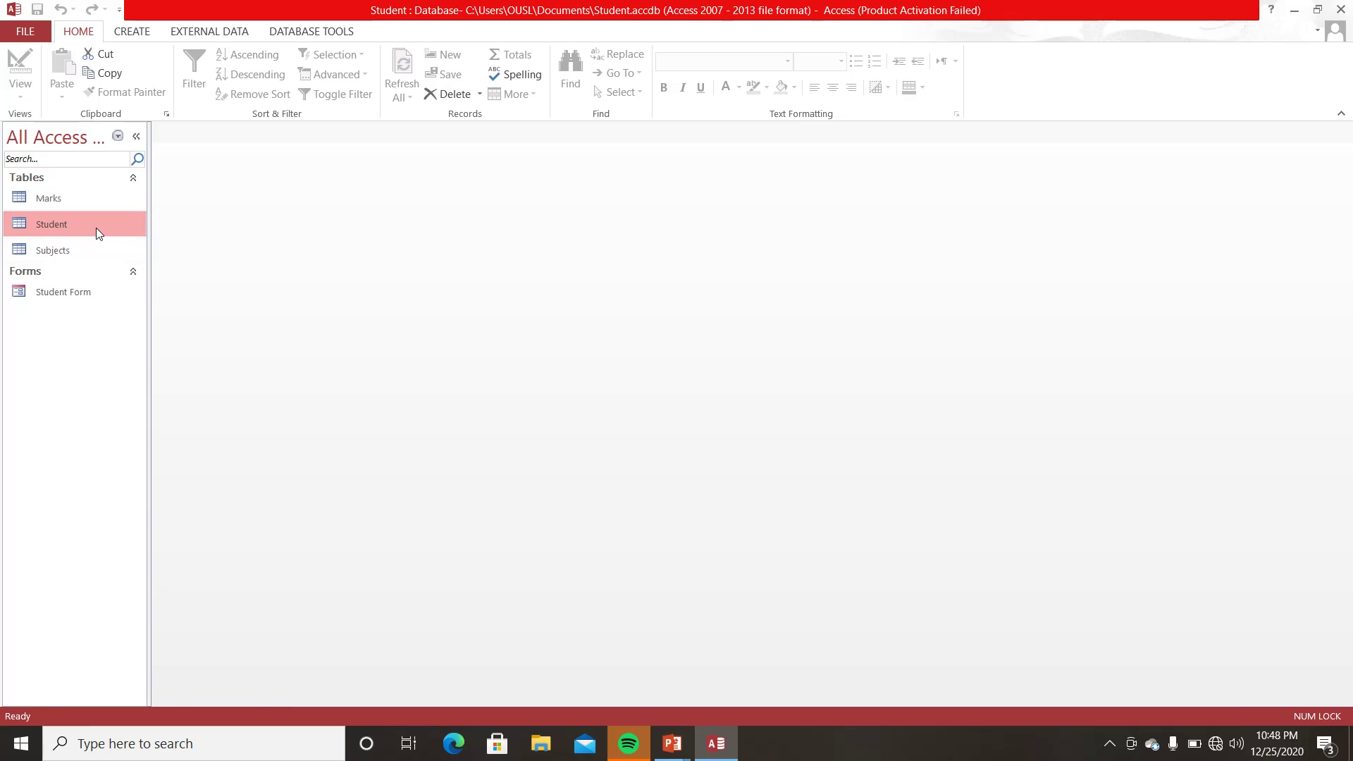
{"action": "double_click", "coordinate": [95, 227]}
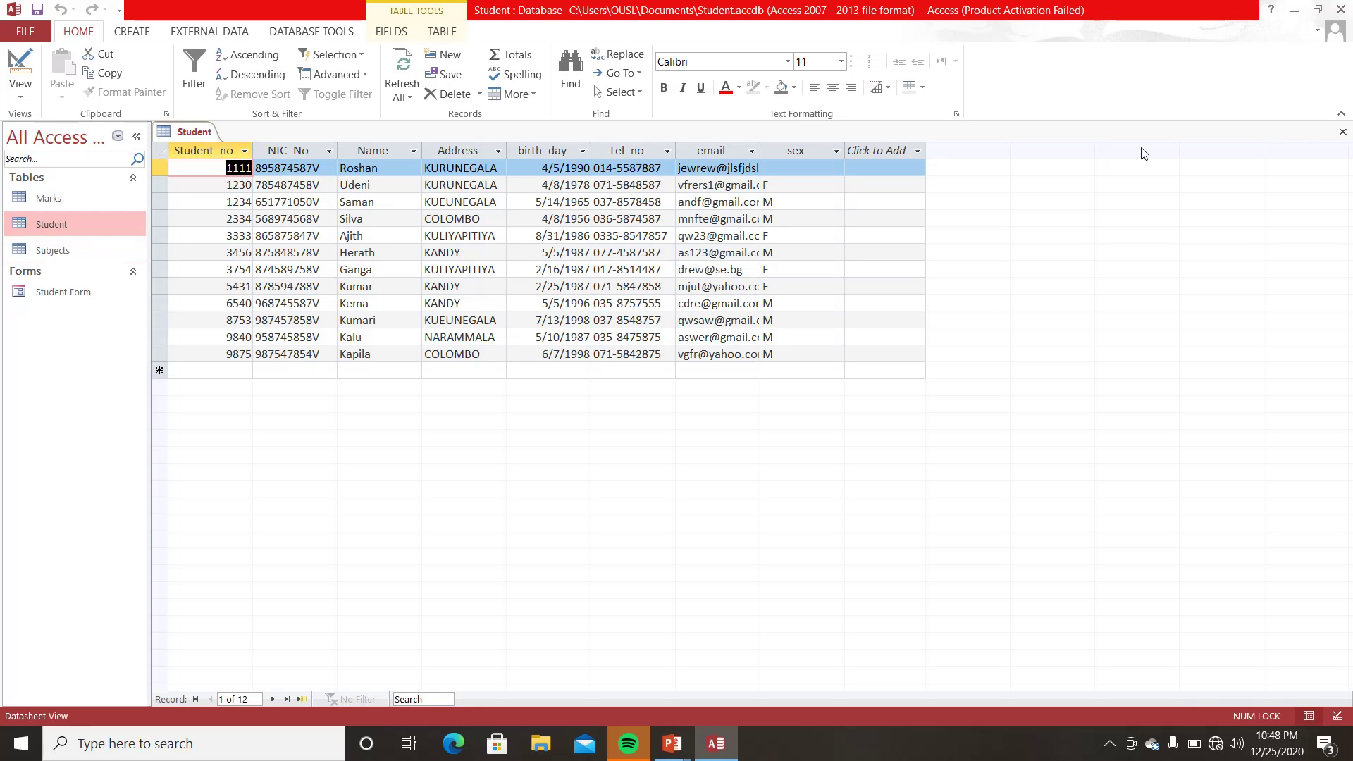
{"action": "left_click", "coordinate": [1343, 133]}
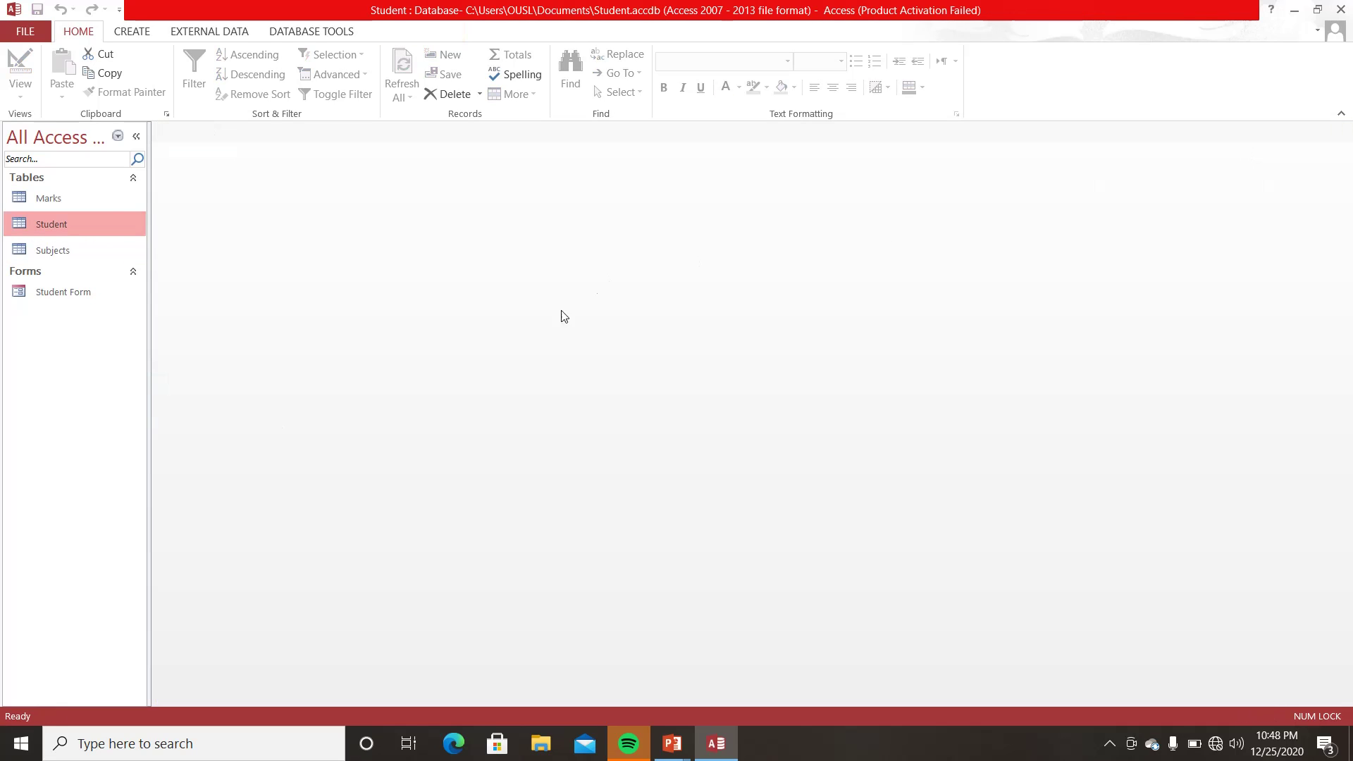
{"action": "left_click", "coordinate": [142, 33]}
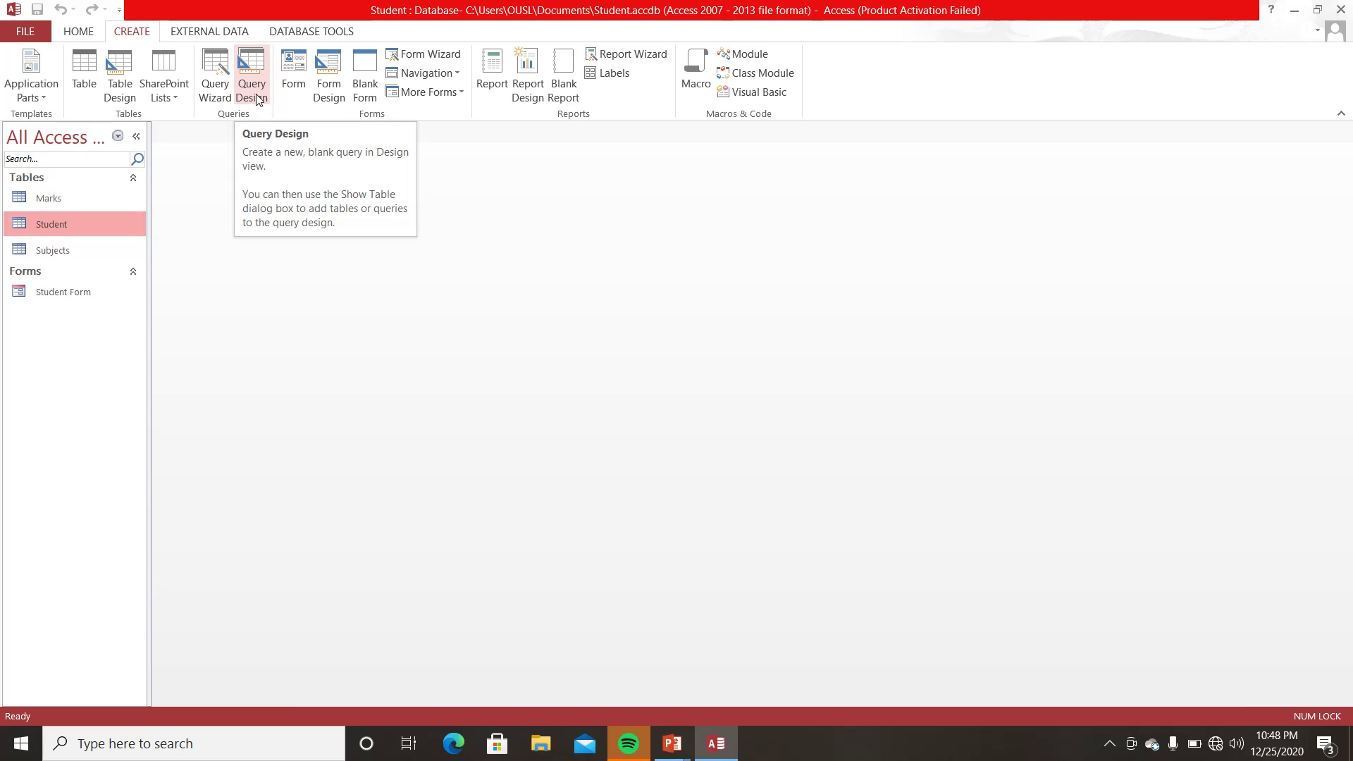
- Start a new query in Design View and add the Student table to it
{"action": "left_click", "coordinate": [245, 62]}
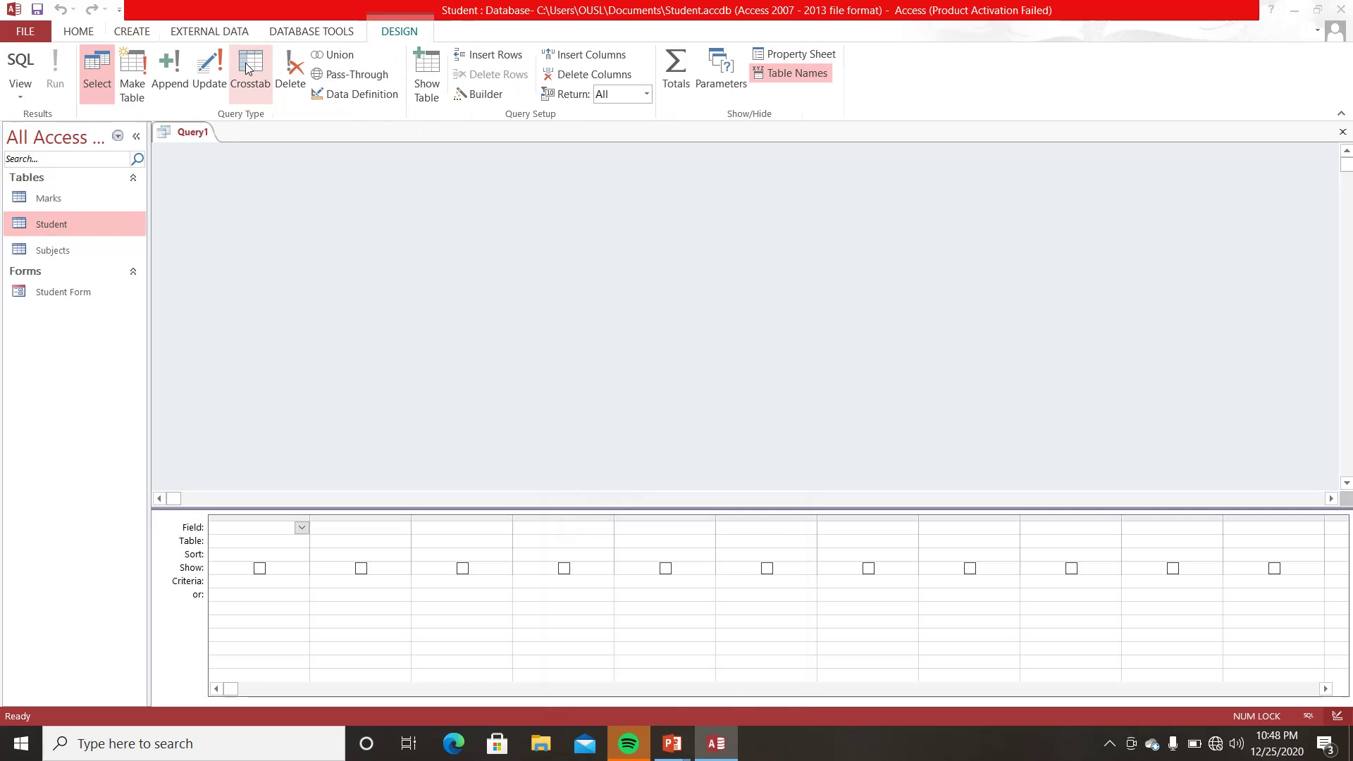
{"action": "left_click_drag", "start_coordinate": [649, 468], "coordinate": [669, 267]}
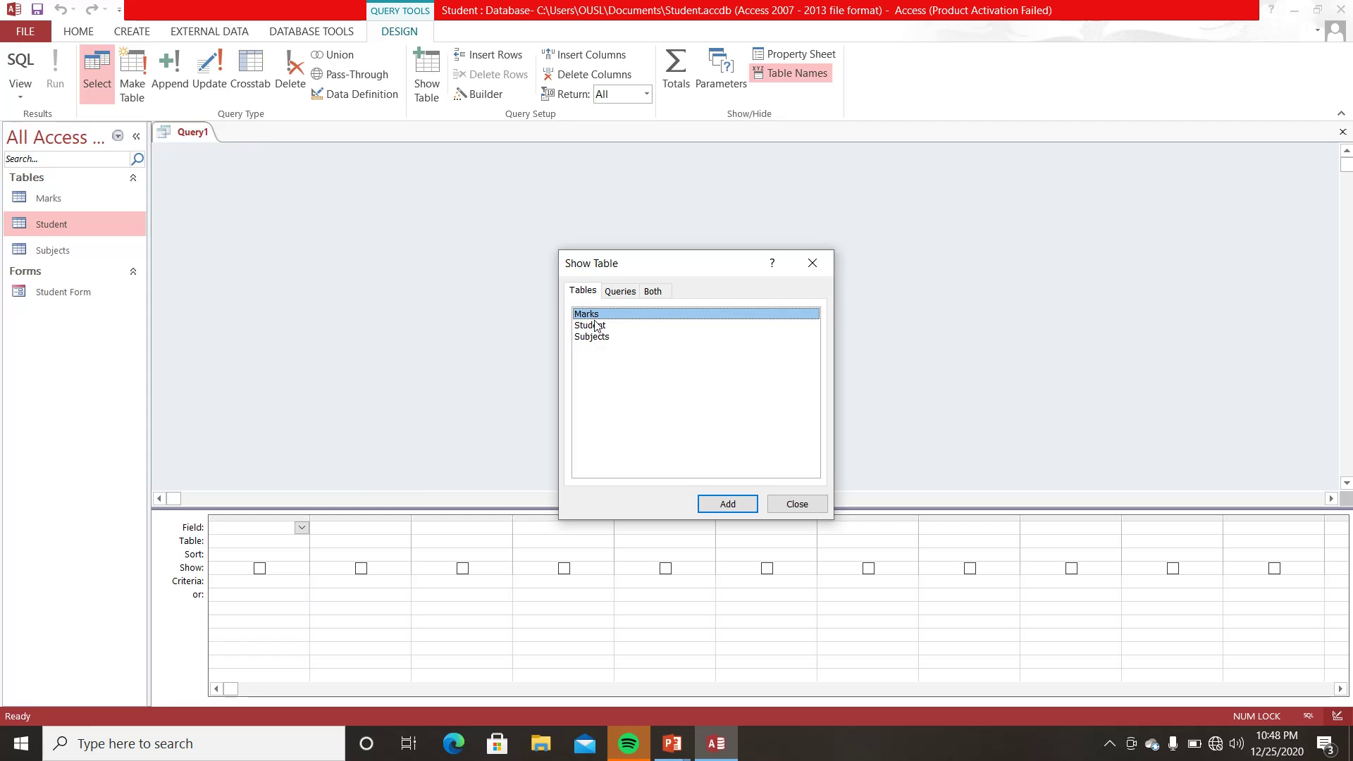
{"action": "left_click", "coordinate": [598, 327]}
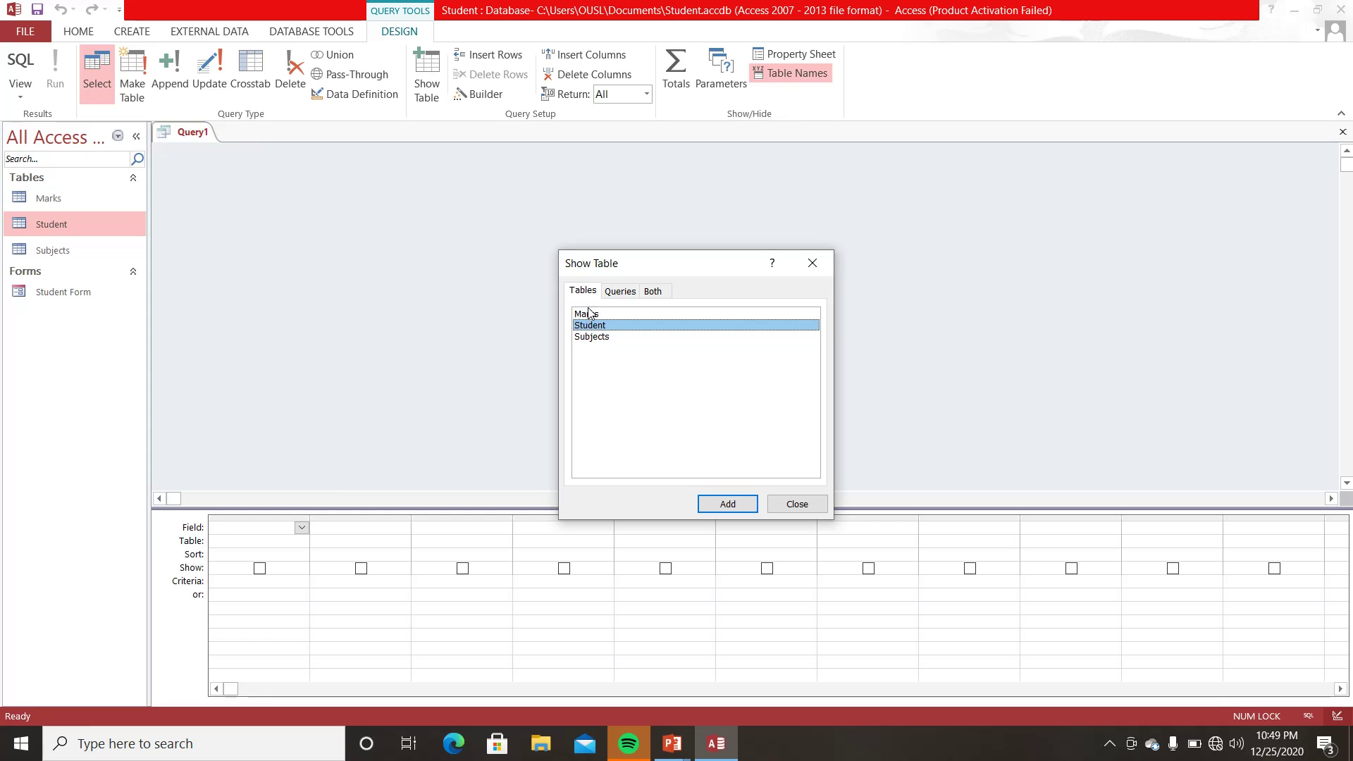
{"action": "left_click", "coordinate": [615, 294]}
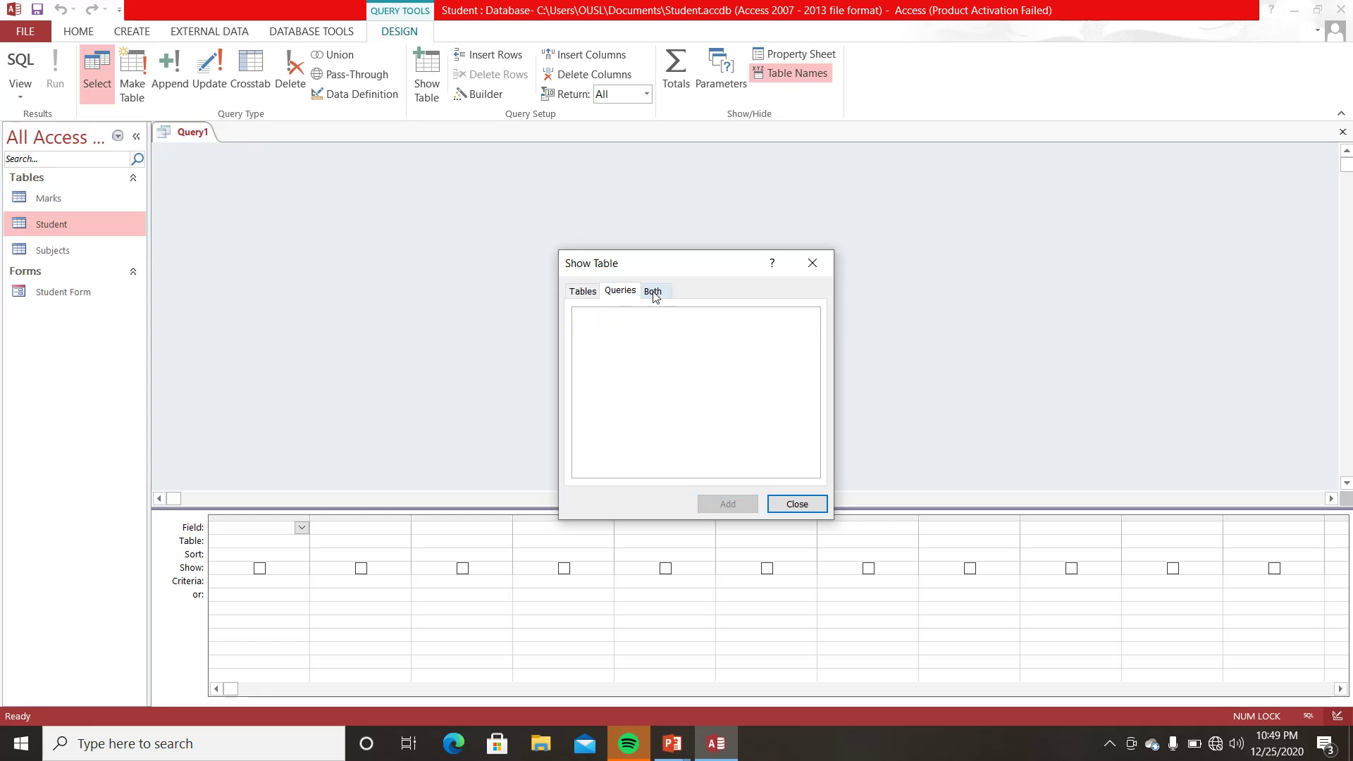
{"action": "left_click", "coordinate": [653, 293]}
{"action": "left_click", "coordinate": [629, 296]}
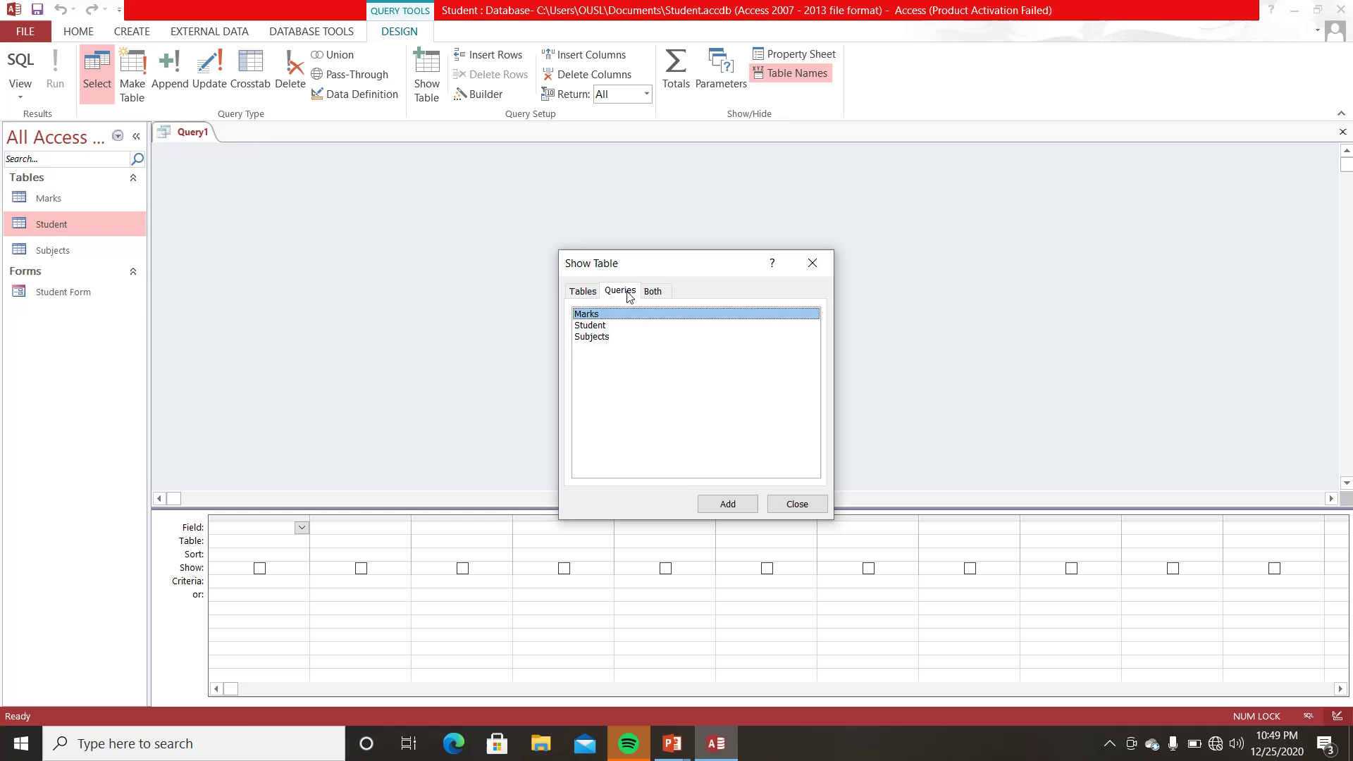
{"action": "left_click", "coordinate": [583, 291]}
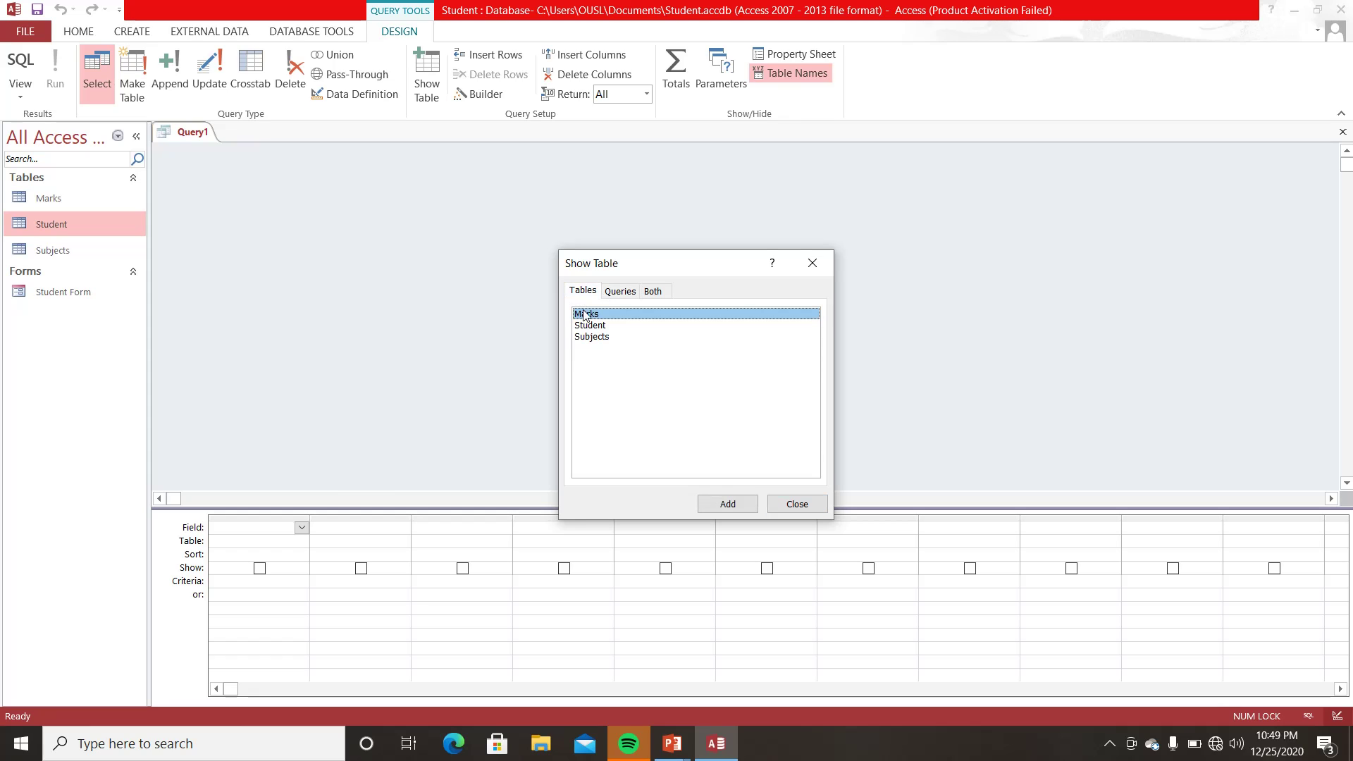
{"action": "left_click", "coordinate": [589, 327]}
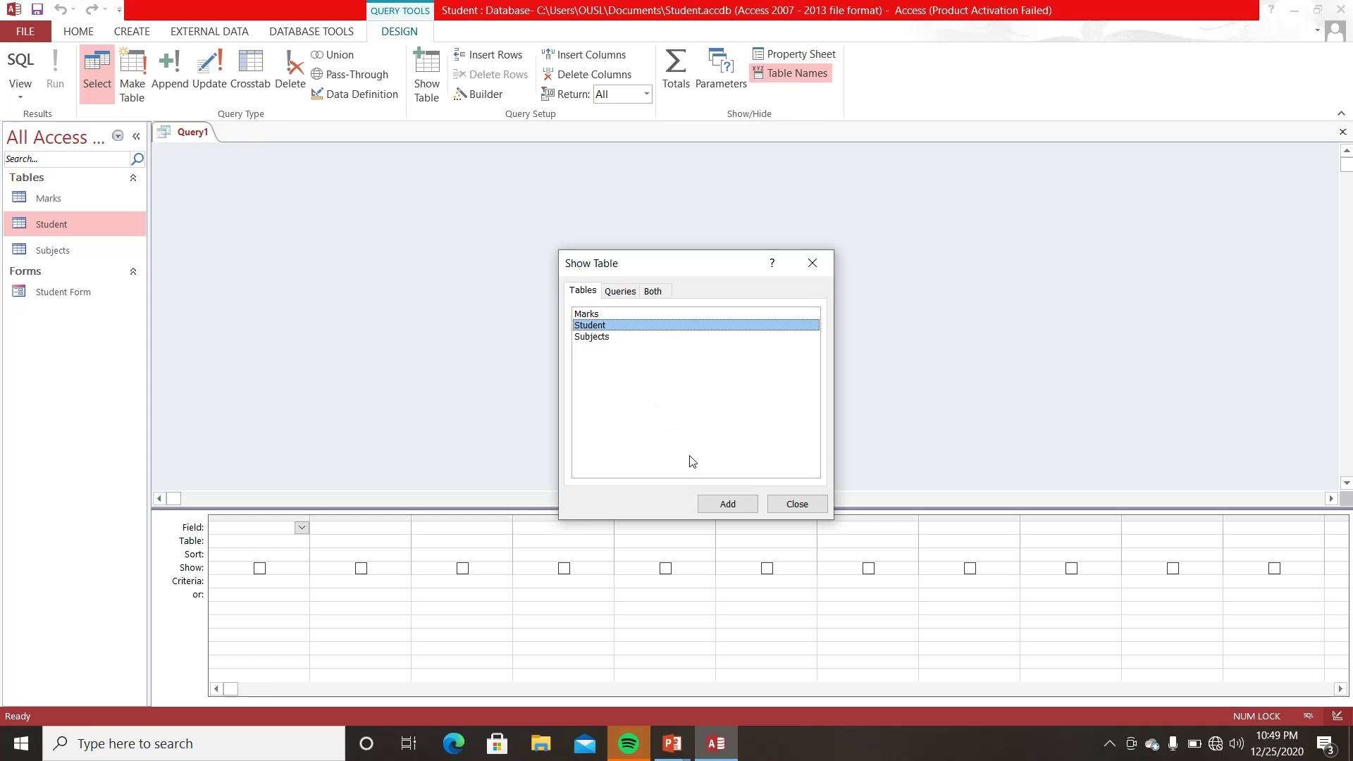
{"action": "left_click", "coordinate": [723, 503]}
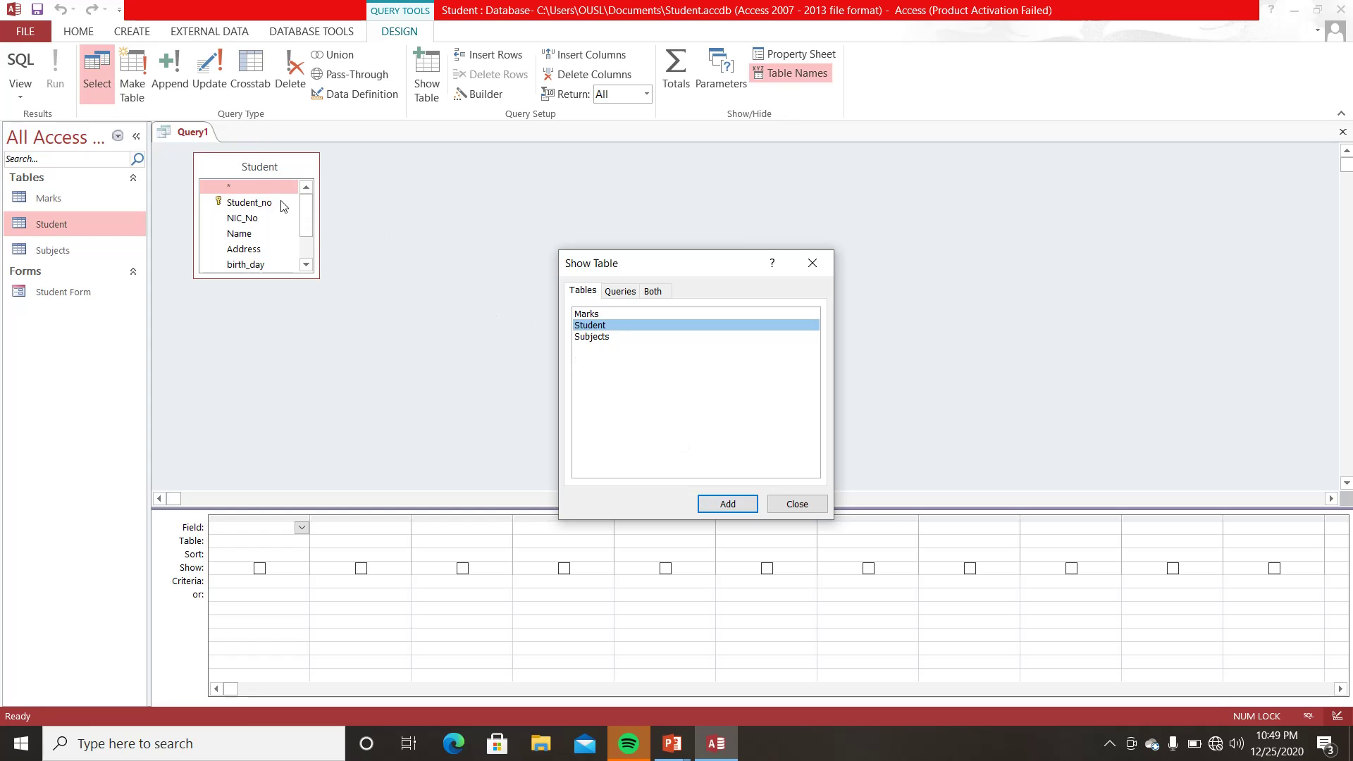
{"action": "left_click", "coordinate": [798, 505]}
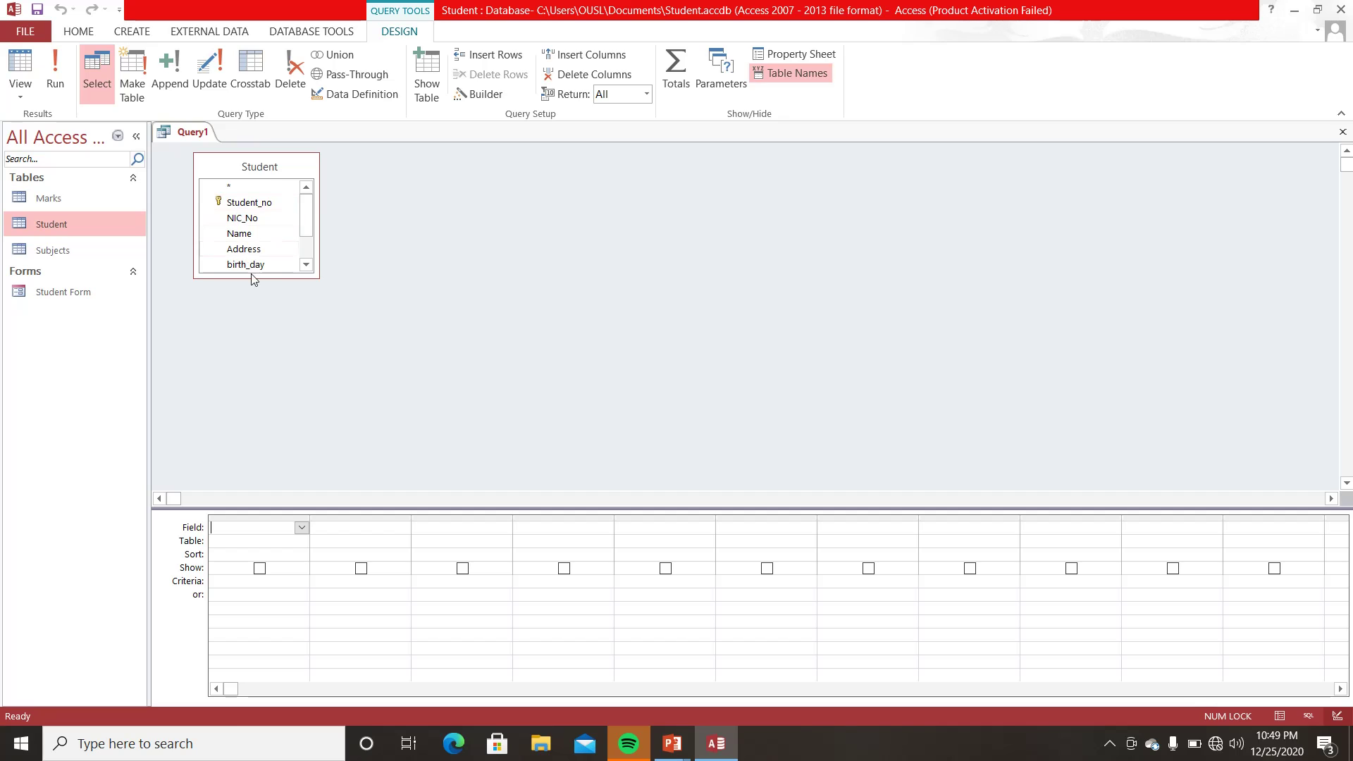
- Enlarge the Student field list and put Student_no in the first query column
{"action": "mouse_move", "coordinate": [302, 212]}
{"action": "left_mouse_down"}
{"action": "mouse_move", "coordinate": [302, 233]}
{"action": "mouse_move", "coordinate": [308, 201]}
{"action": "left_mouse_up"}
{"action": "left_click_drag", "start_coordinate": [267, 276], "coordinate": [275, 355]}
{"action": "left_click", "coordinate": [262, 264]}
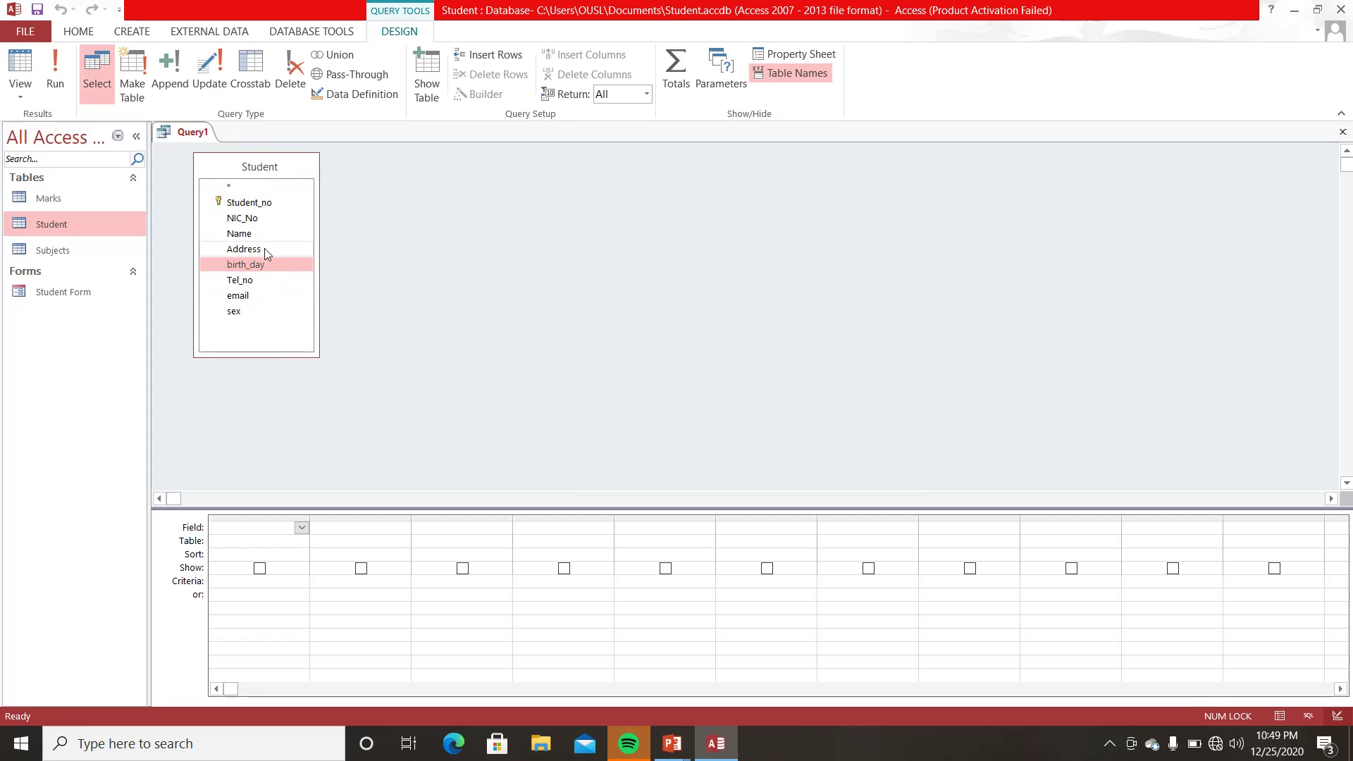
{"action": "left_click", "coordinate": [256, 218]}
{"action": "left_click", "coordinate": [256, 206]}
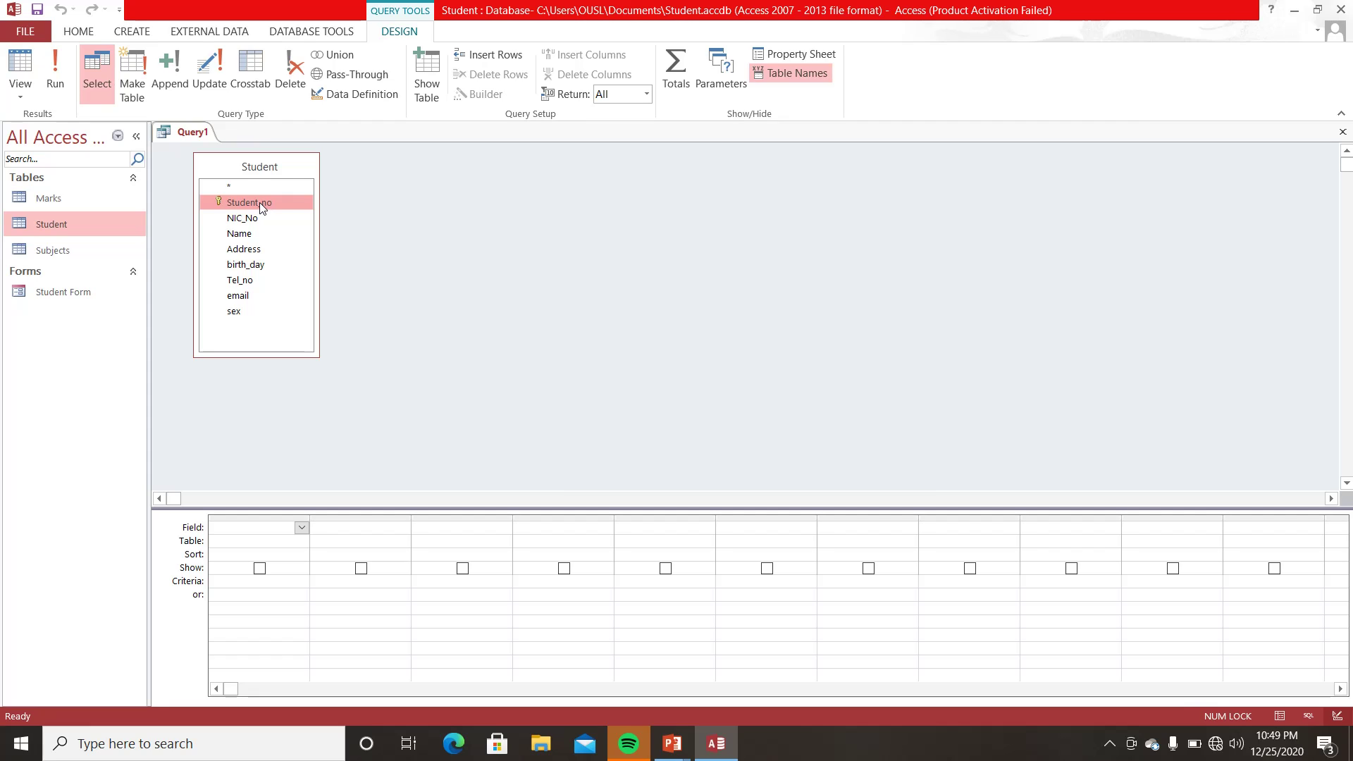
{"action": "left_click_drag", "start_coordinate": [259, 202], "coordinate": [244, 537]}
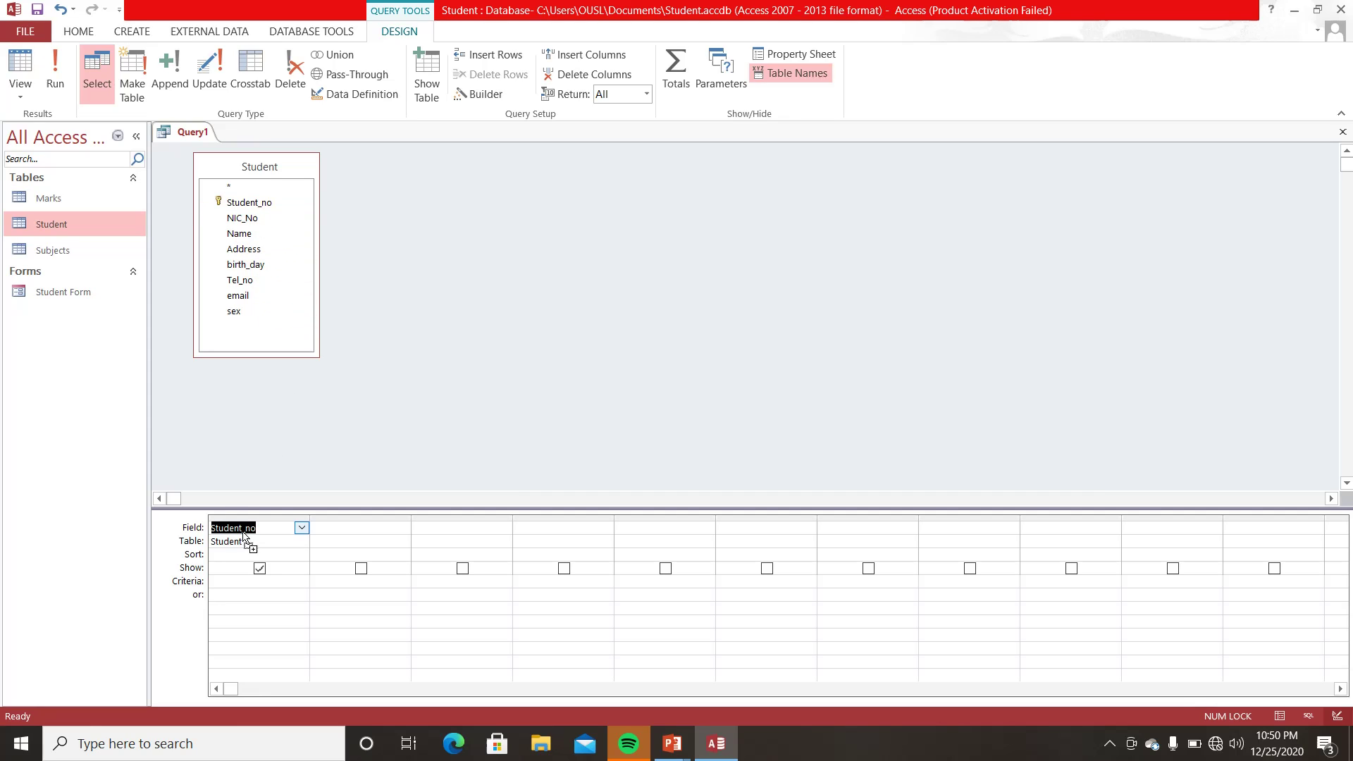
- Fill columns two to six with NIC_No, Name, Address, Tel_no and sex
{"action": "left_click", "coordinate": [332, 528]}
{"action": "left_click", "coordinate": [402, 529]}
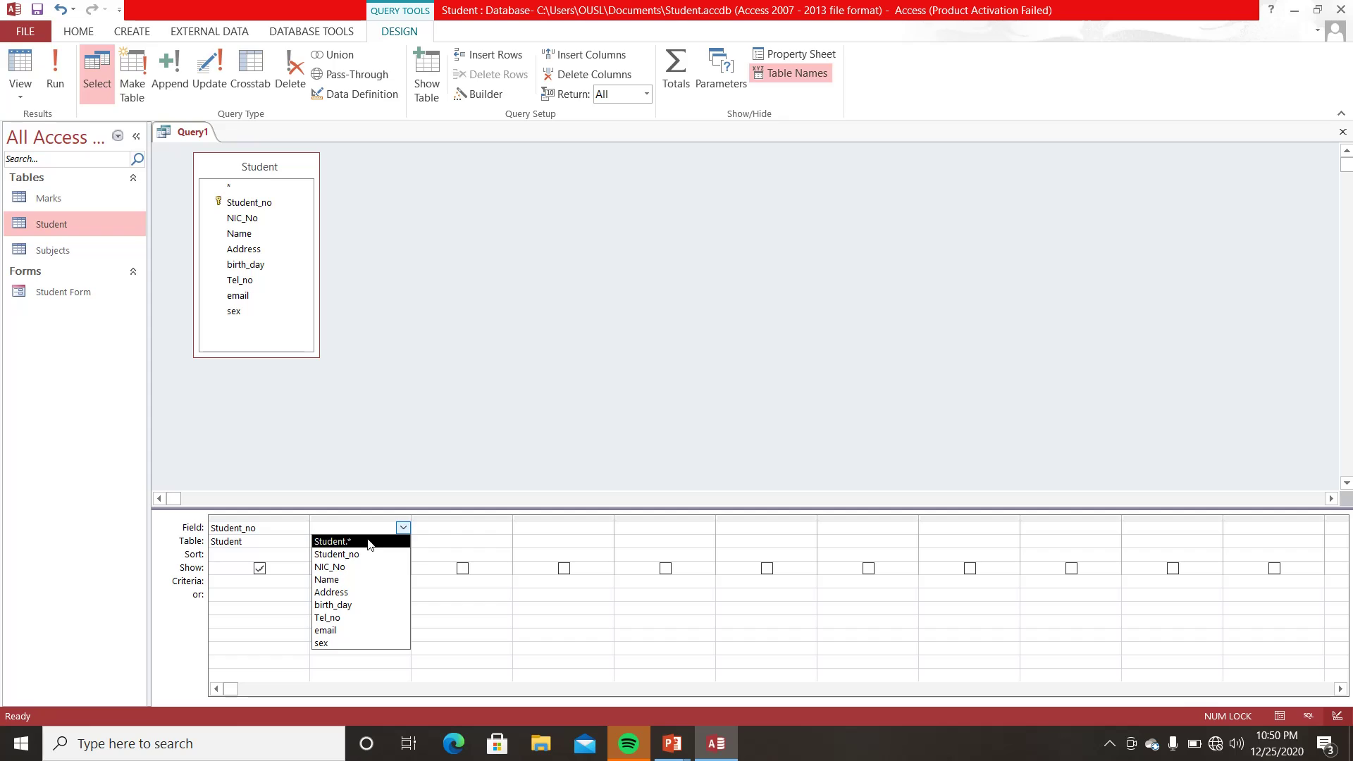
{"action": "left_click", "coordinate": [338, 571]}
{"action": "left_click", "coordinate": [477, 530]}
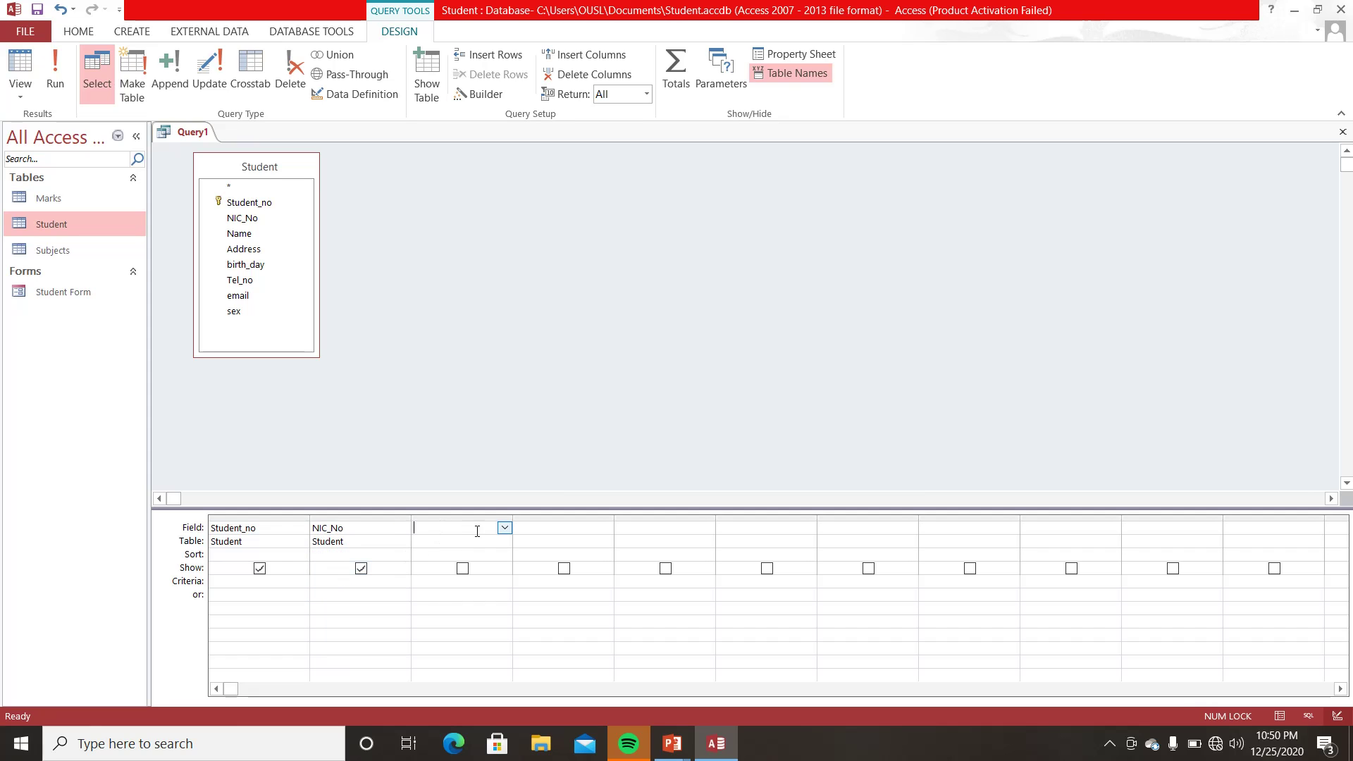
{"action": "left_click", "coordinate": [504, 529]}
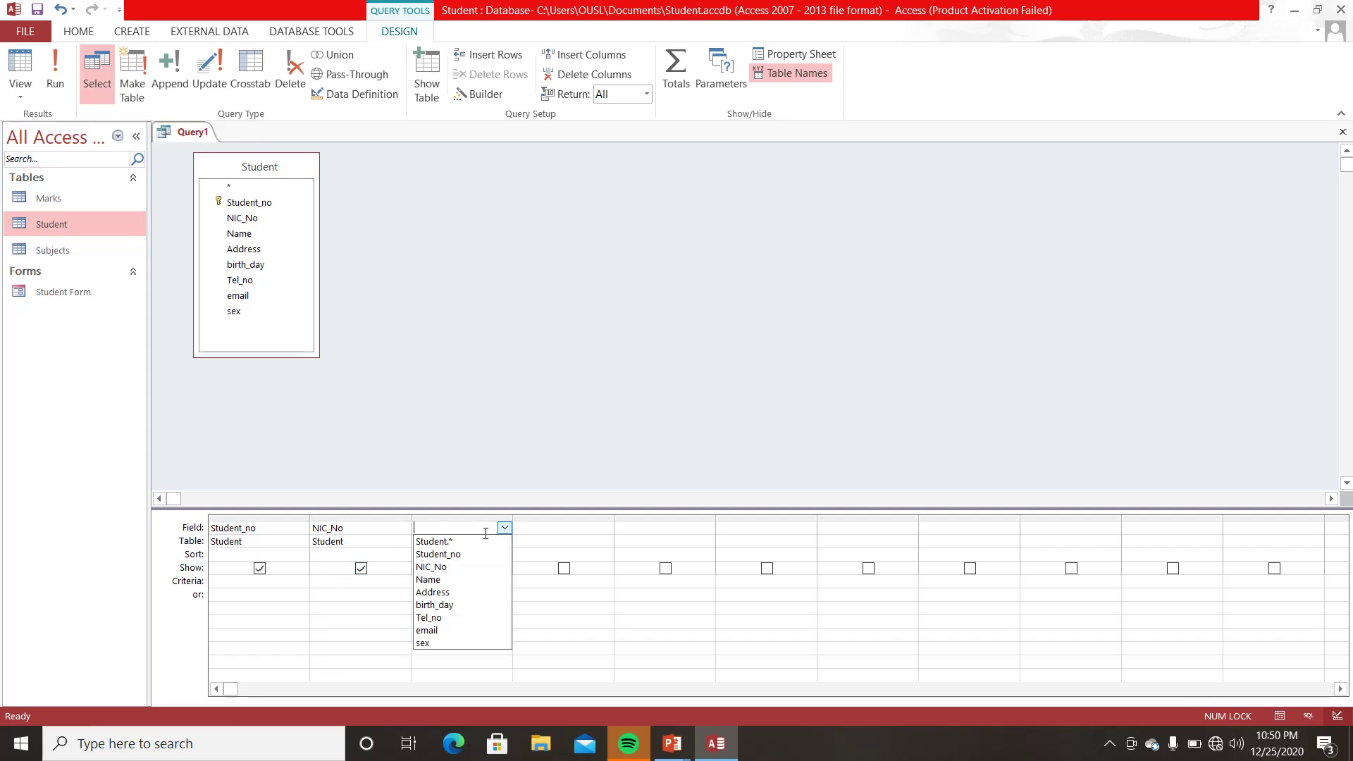
{"action": "left_click", "coordinate": [438, 580]}
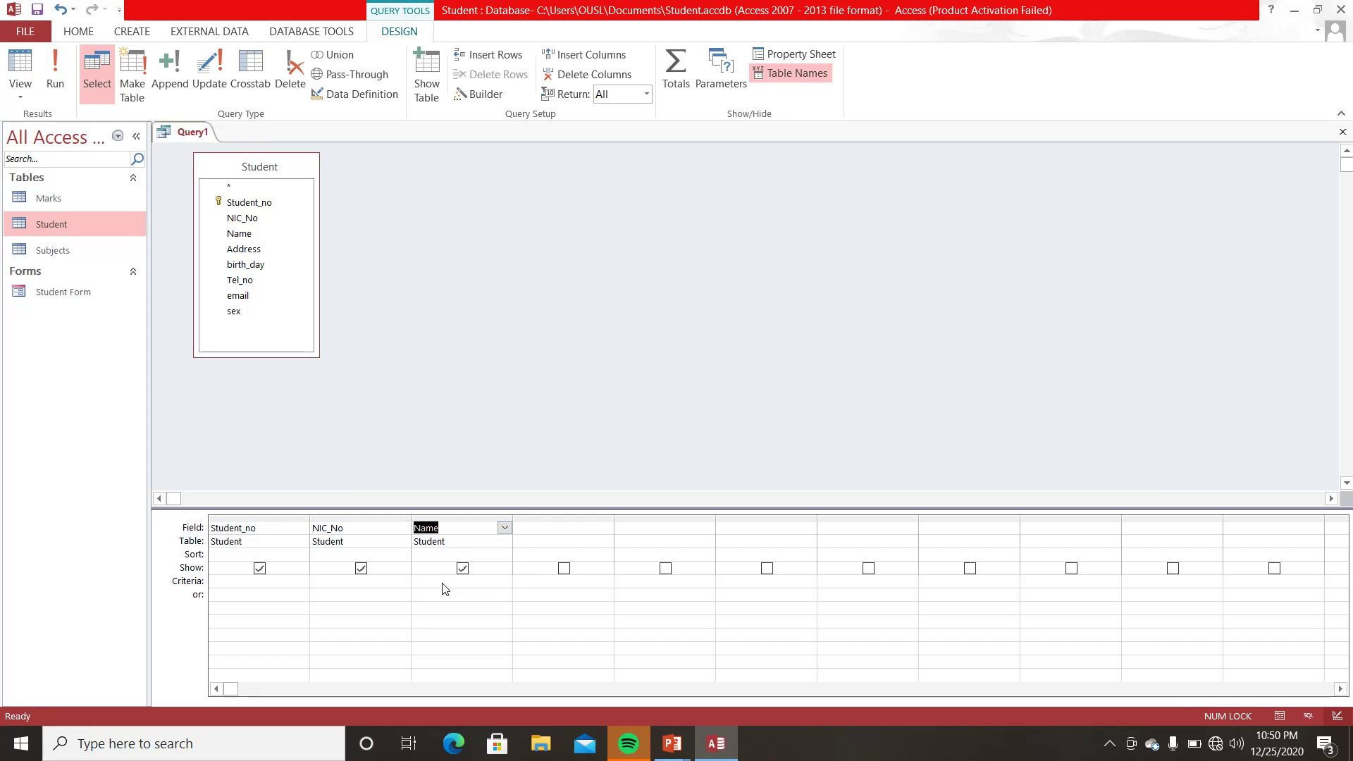
{"action": "left_click", "coordinate": [556, 530]}
{"action": "left_click", "coordinate": [611, 528]}
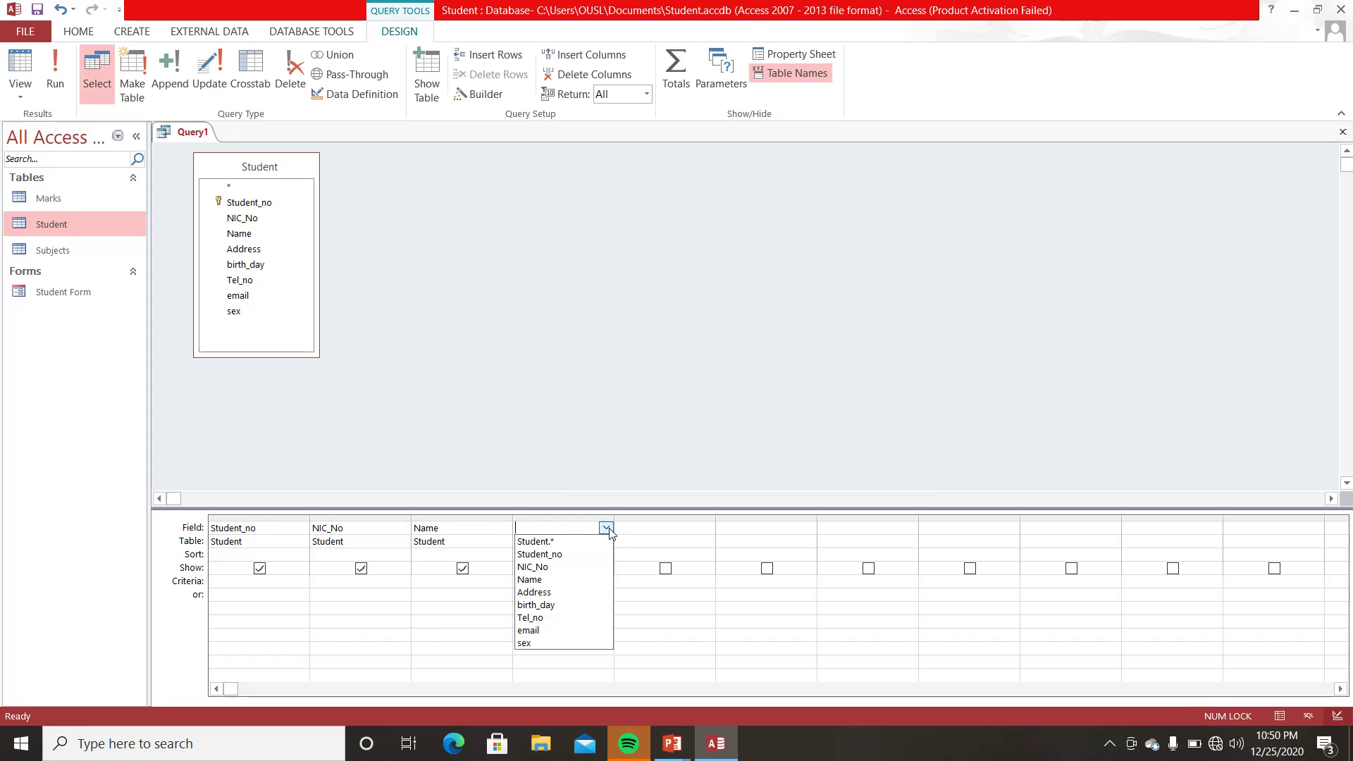
{"action": "left_click", "coordinate": [538, 594]}
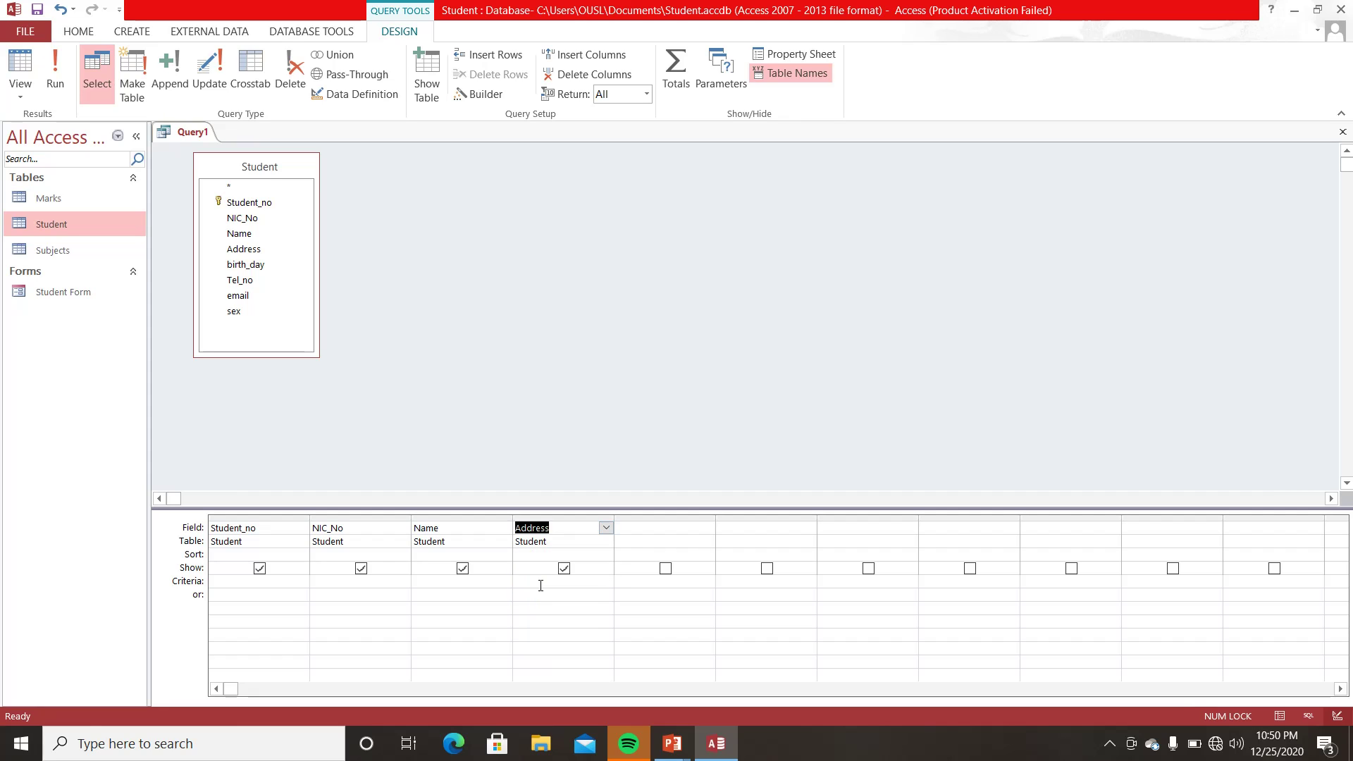
{"action": "left_click", "coordinate": [692, 529]}
{"action": "left_click", "coordinate": [707, 528]}
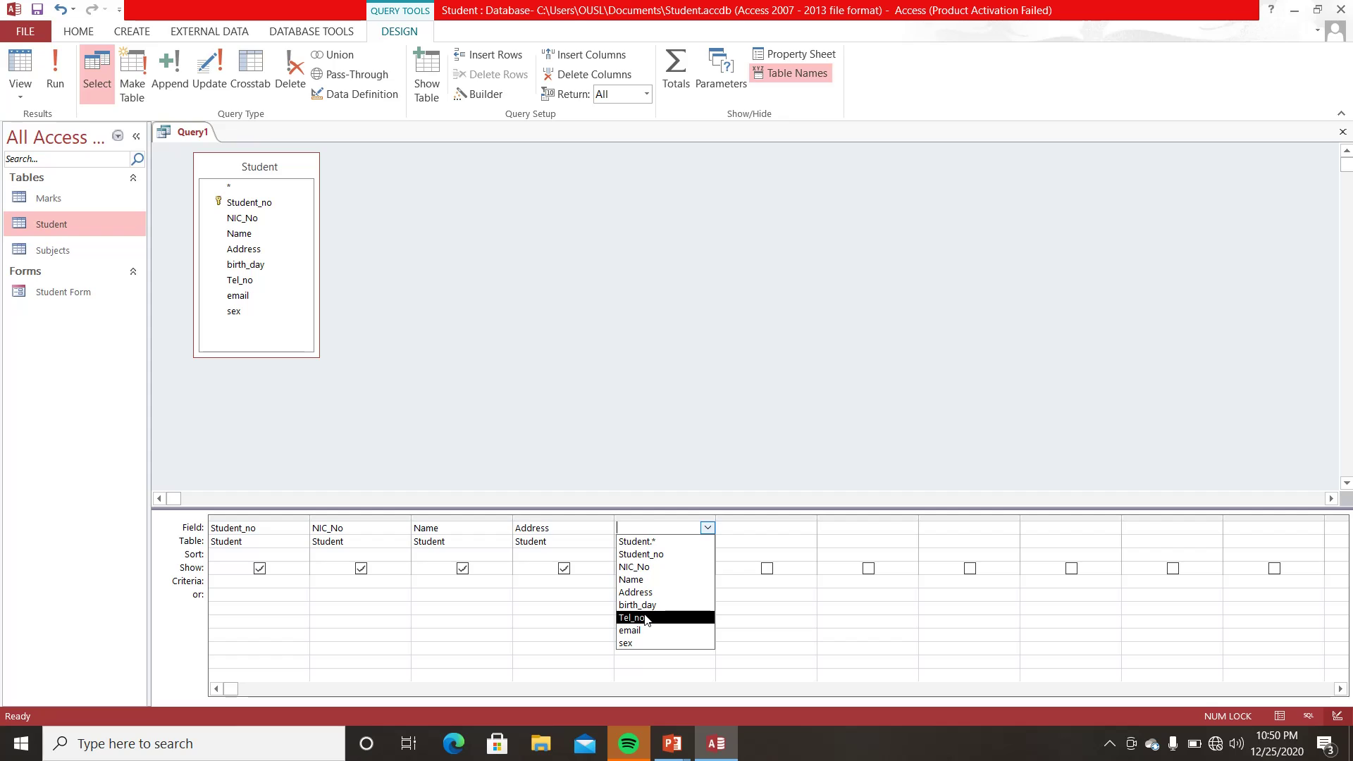
{"action": "left_click", "coordinate": [645, 618]}
{"action": "left_click", "coordinate": [789, 530]}
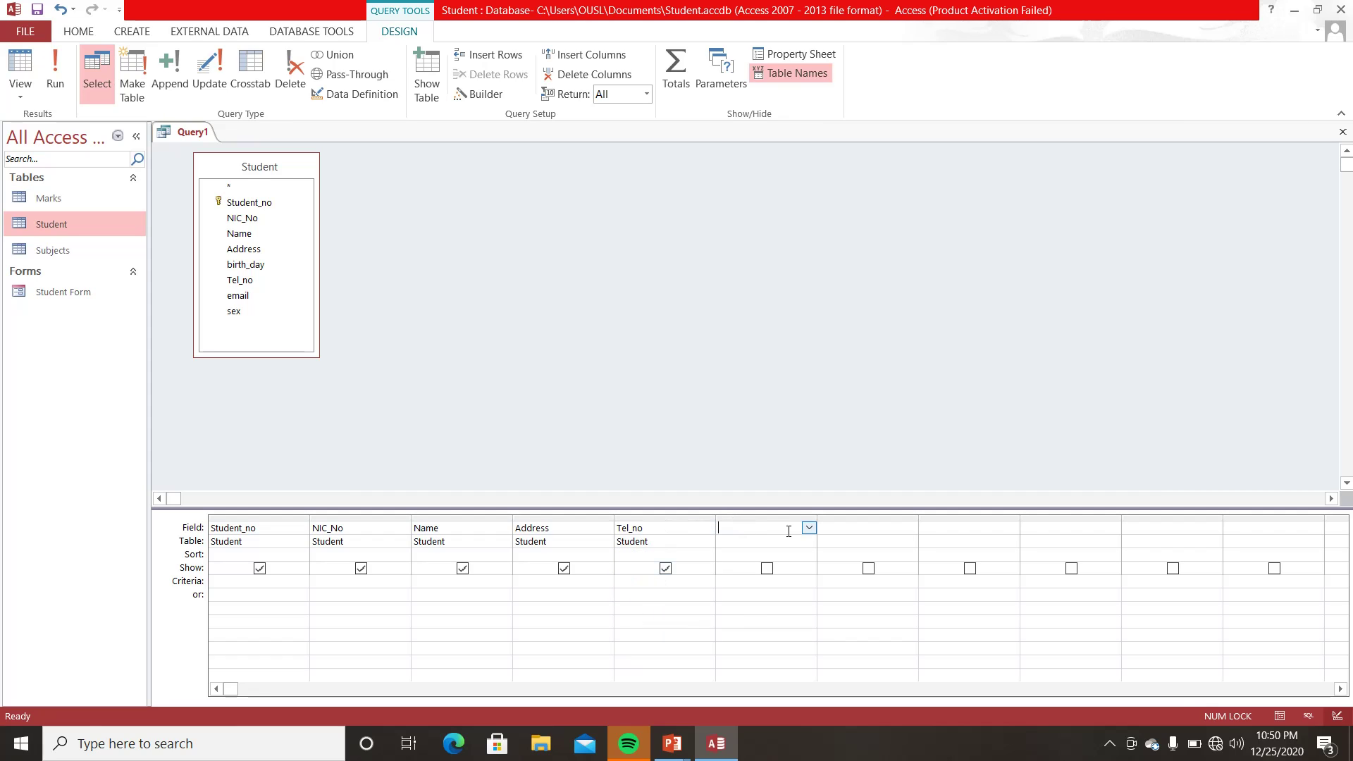
{"action": "left_click", "coordinate": [809, 528]}
{"action": "left_click", "coordinate": [730, 643]}
- Set the Name column's sort order to Ascending
{"action": "left_click", "coordinate": [418, 555]}
{"action": "left_click", "coordinate": [500, 557]}
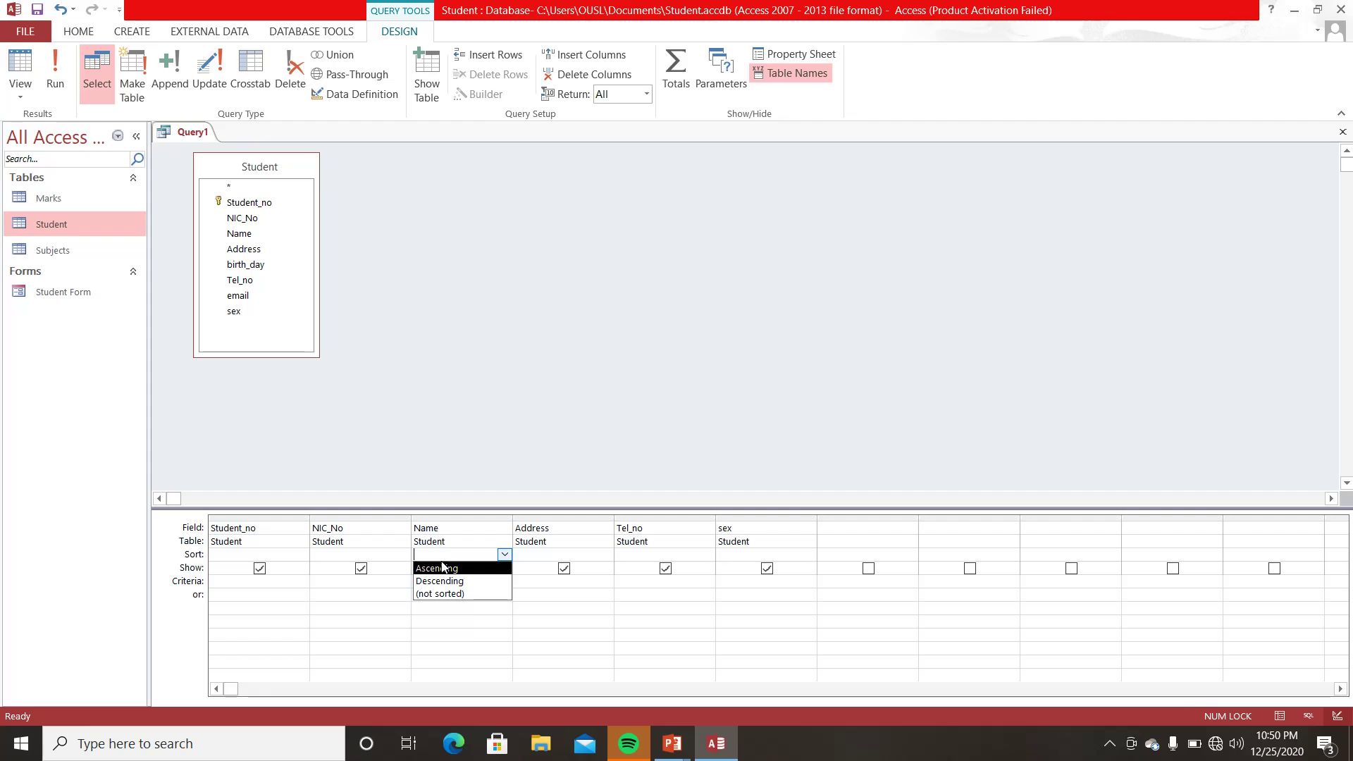
{"action": "left_click", "coordinate": [442, 570]}
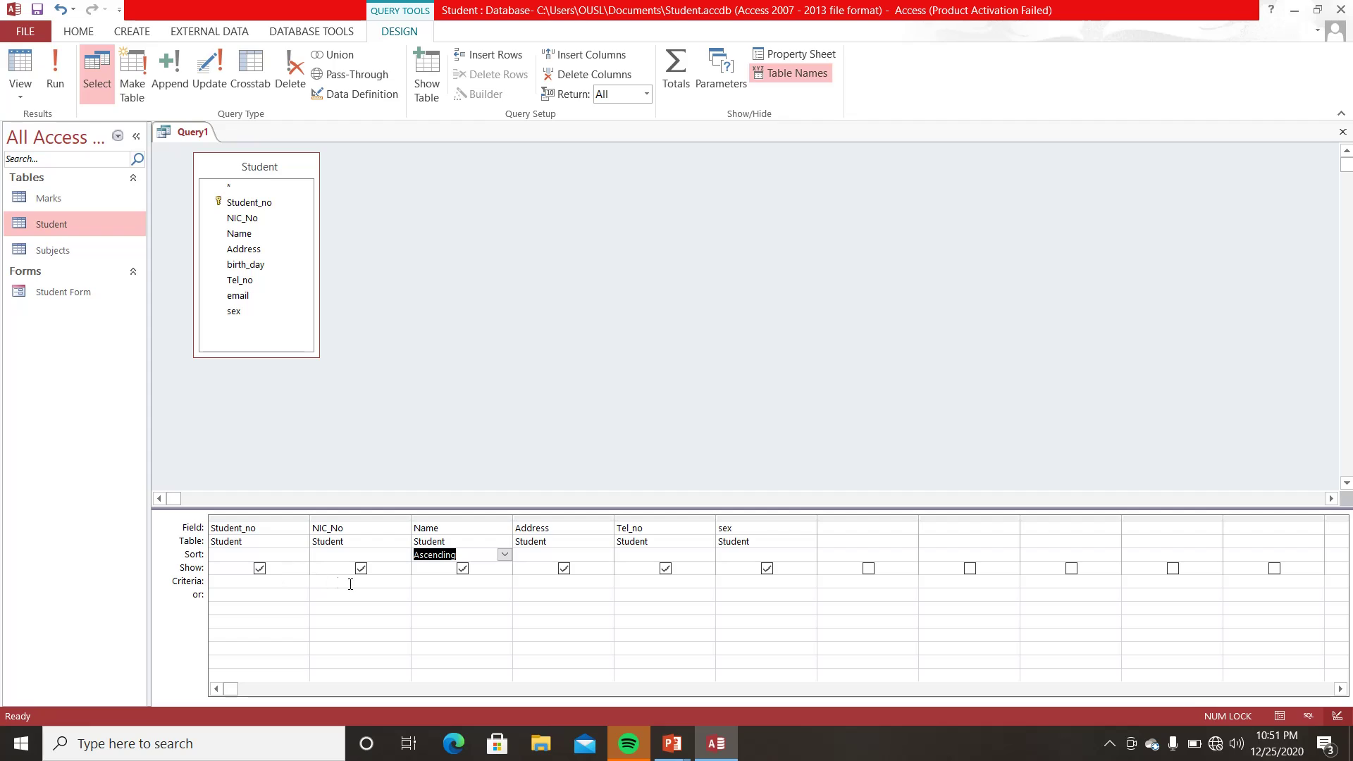
- Enter KURUNEGALA as the Address column's criterion
{"action": "left_click", "coordinate": [533, 583]}
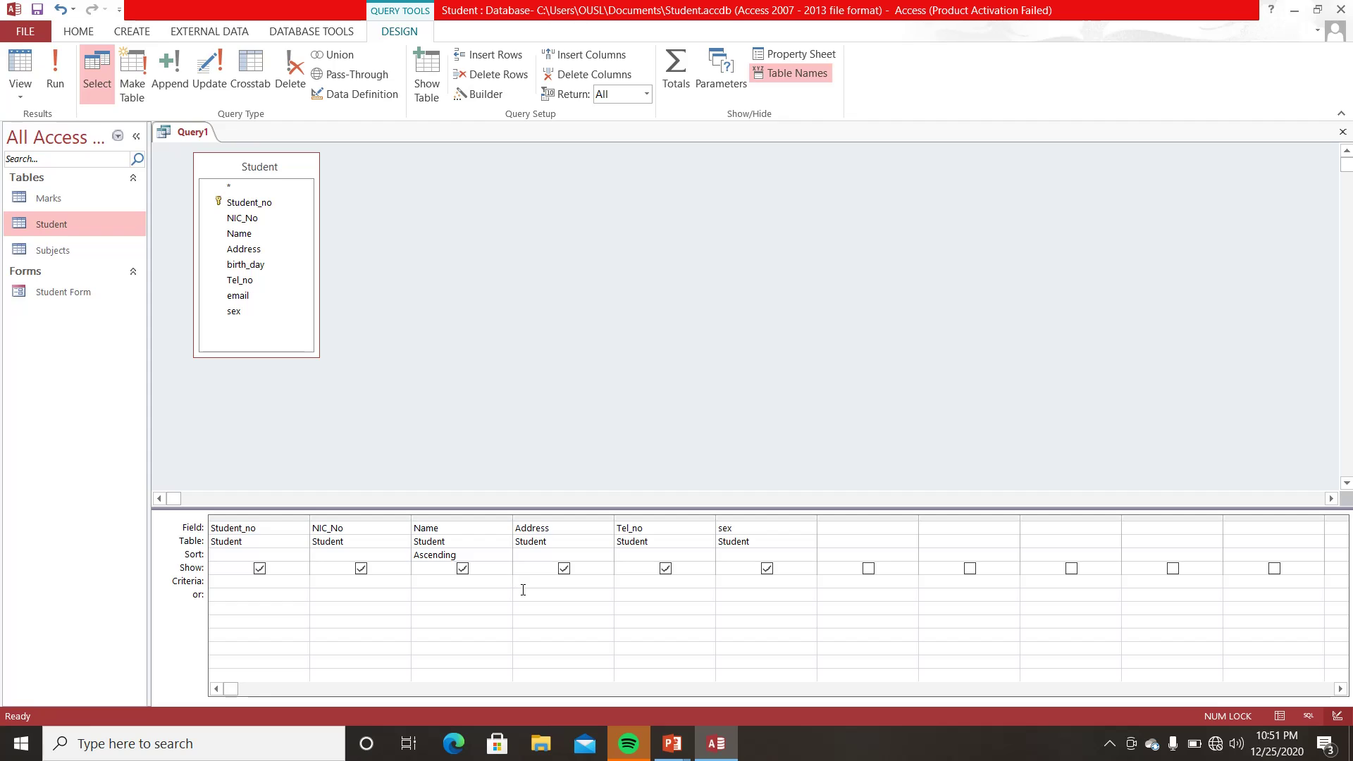
{"action": "key", "text": "Caps_Lock"}
{"action": "type", "text": "KURUNEGALA"}
{"action": "key", "text": "Caps_Lock"}
- Run the query, then open the Student table and compare it with the query results
{"action": "left_click", "coordinate": [53, 58]}
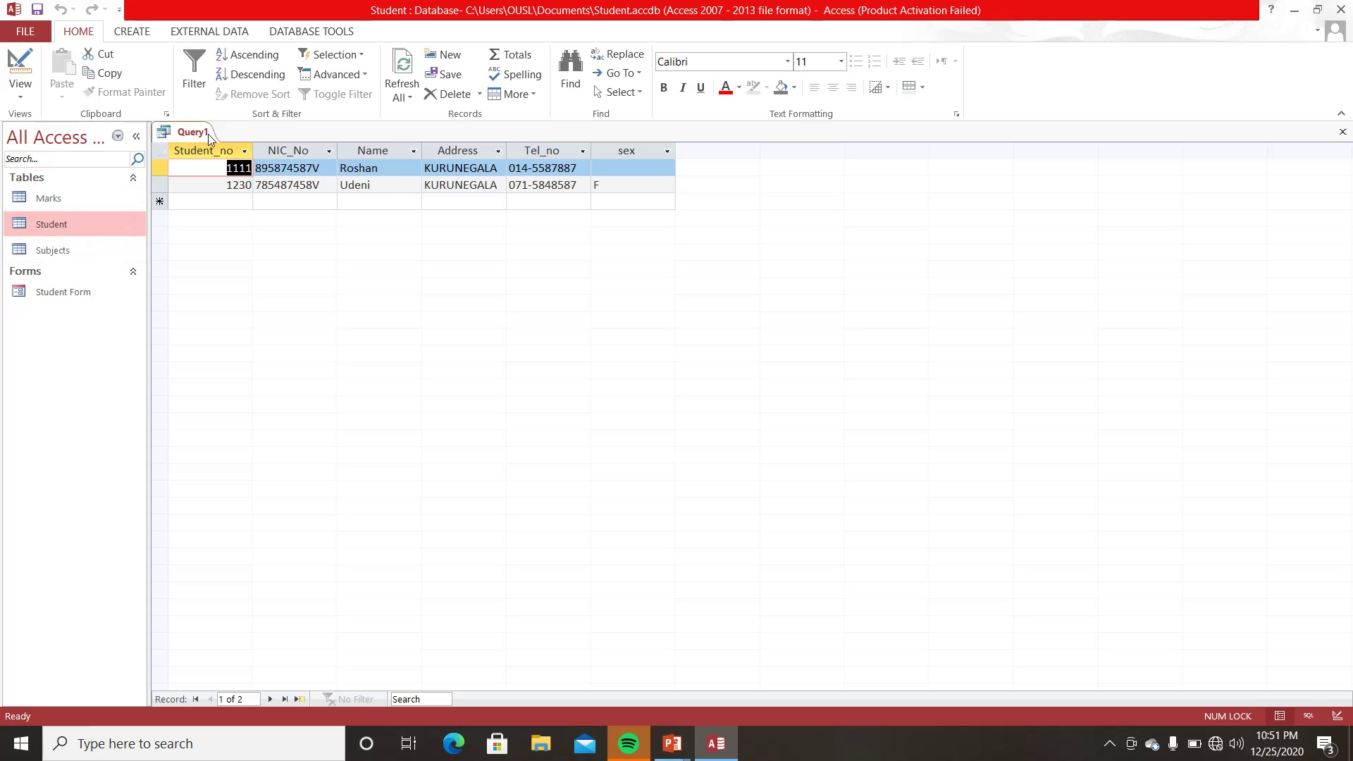
{"action": "double_click", "coordinate": [63, 224]}
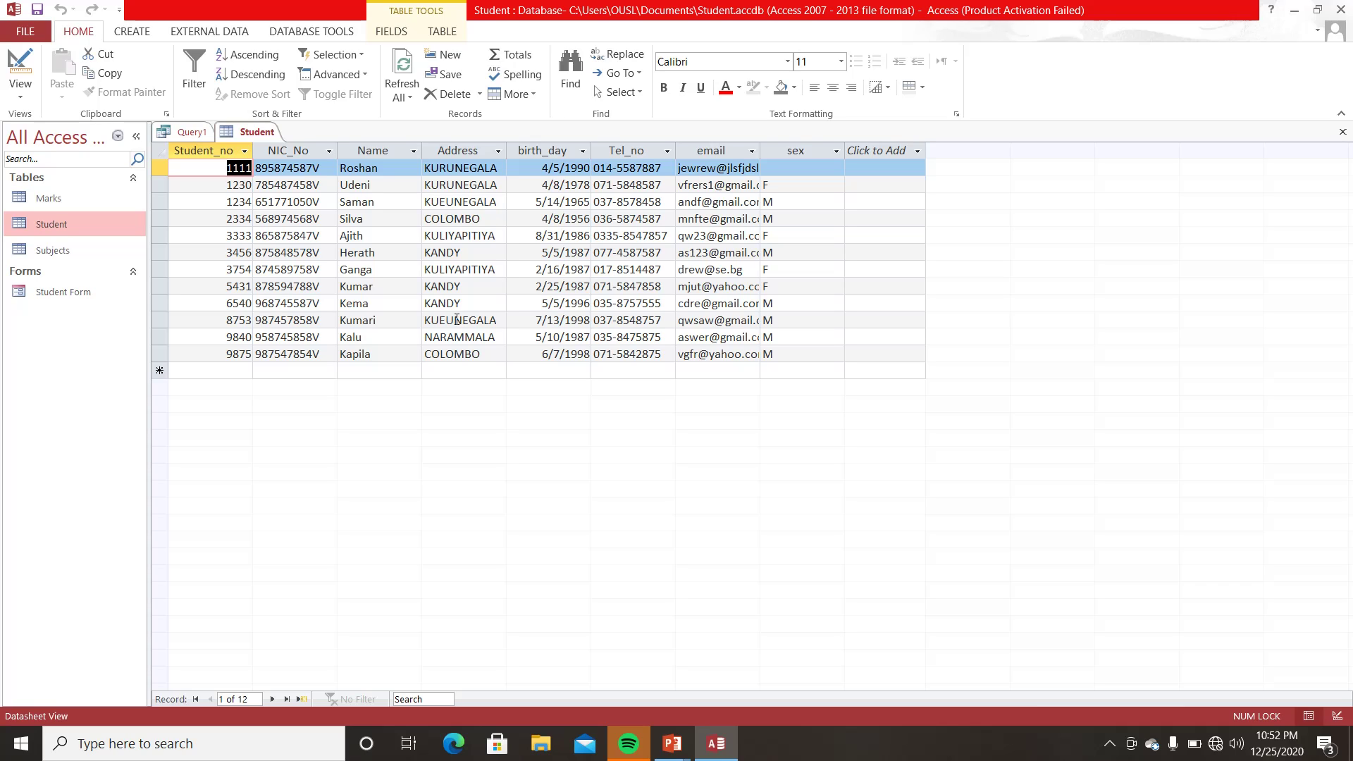
{"action": "left_click", "coordinate": [189, 131]}
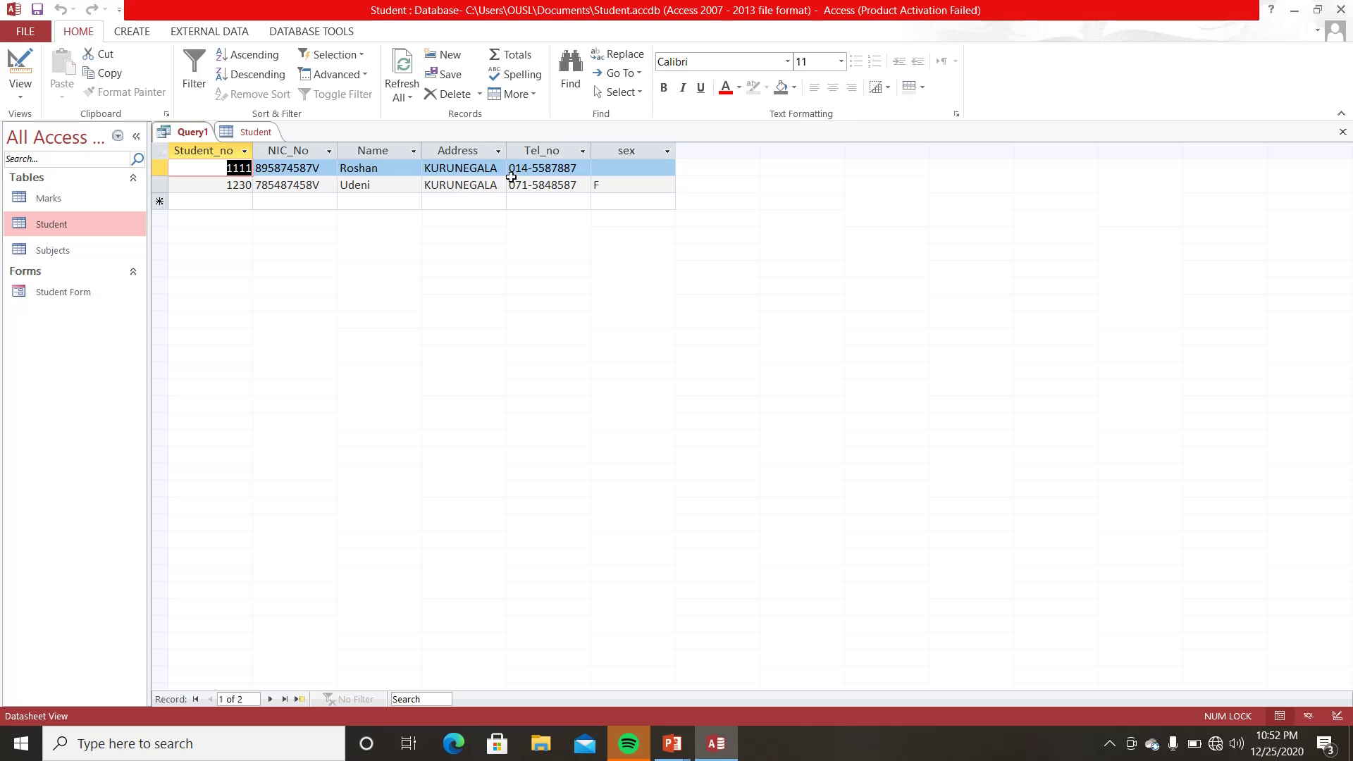
{"action": "left_click", "coordinate": [254, 133]}
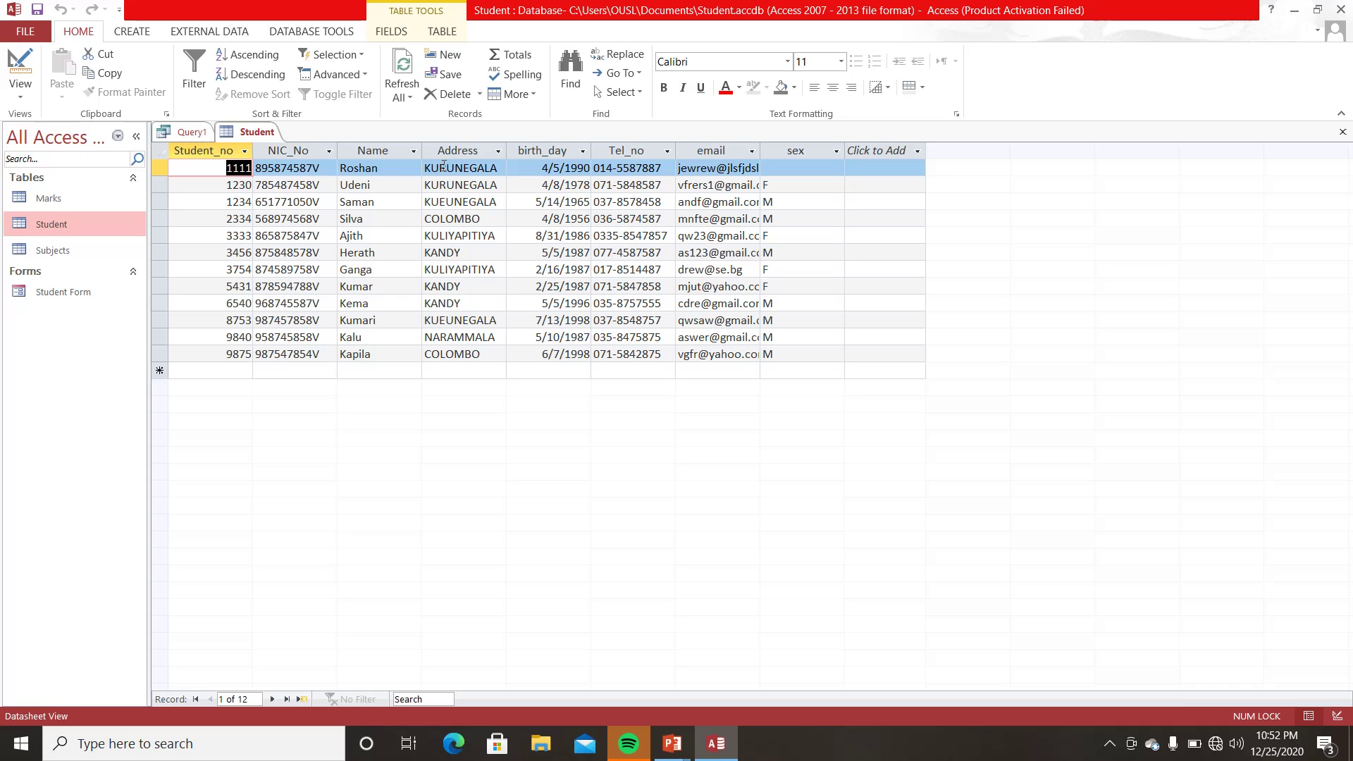
{"action": "left_click", "coordinate": [189, 131]}
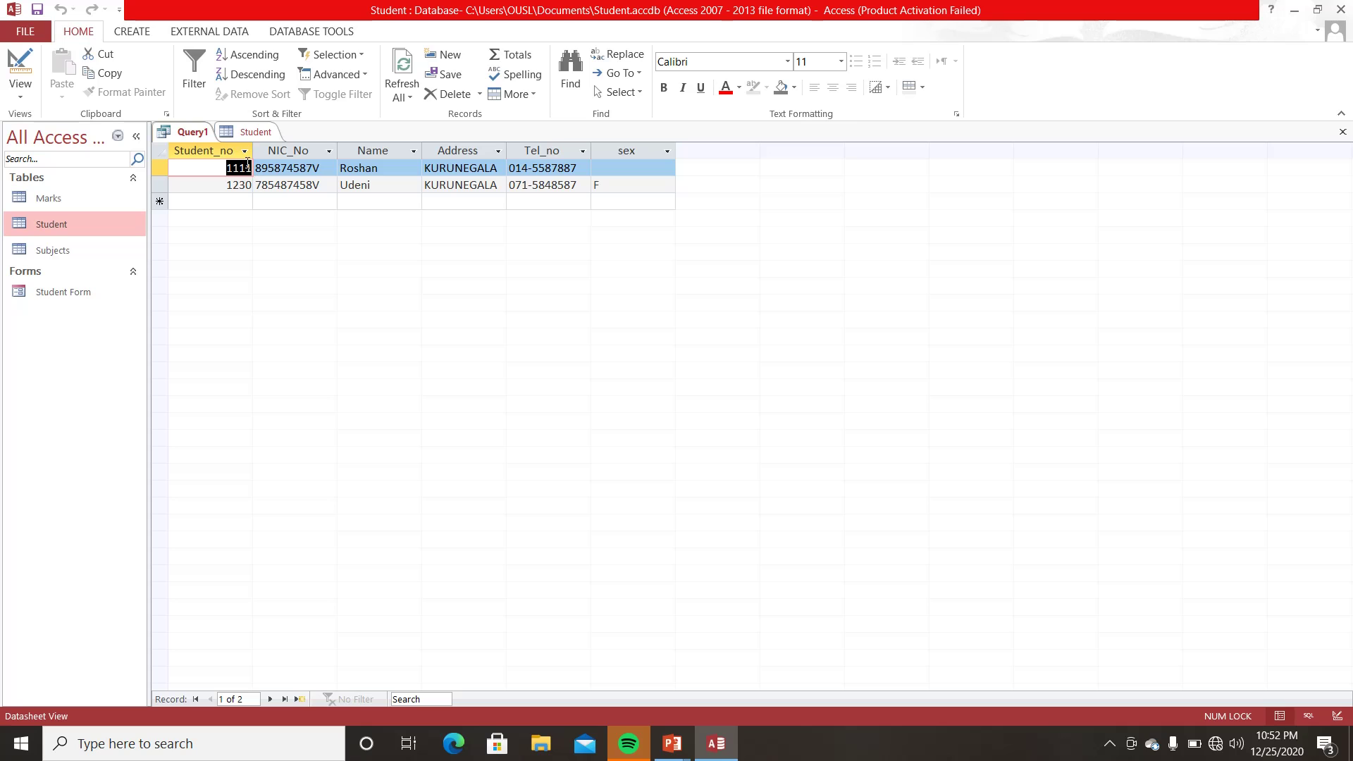
{"action": "left_click", "coordinate": [248, 134]}
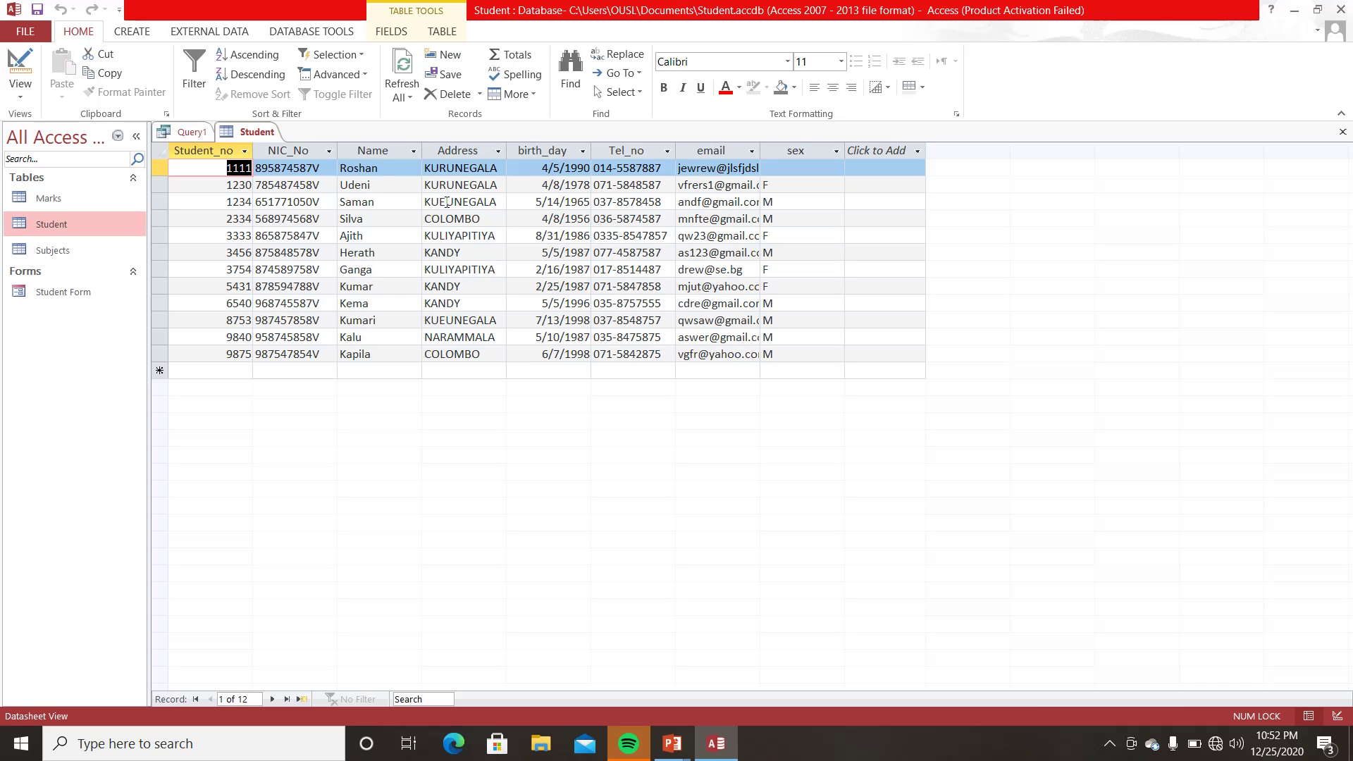
- Correct the misspelled addresses in rows 3 and 10 to KURUNEGALA and close the Student table
{"action": "left_click", "coordinate": [447, 203]}
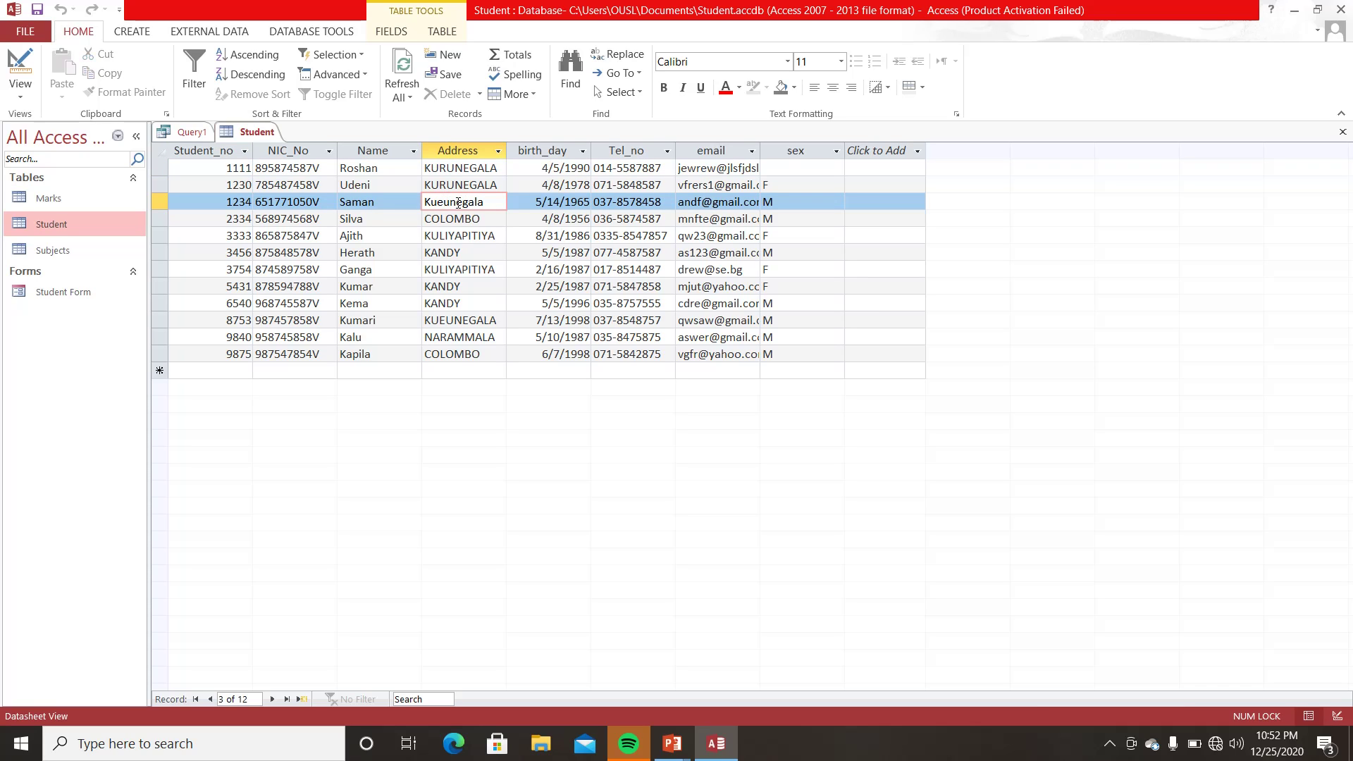
{"action": "key", "text": "BackSpace"}
{"action": "type", "text": "r"}
{"action": "key", "text": "Tab"}
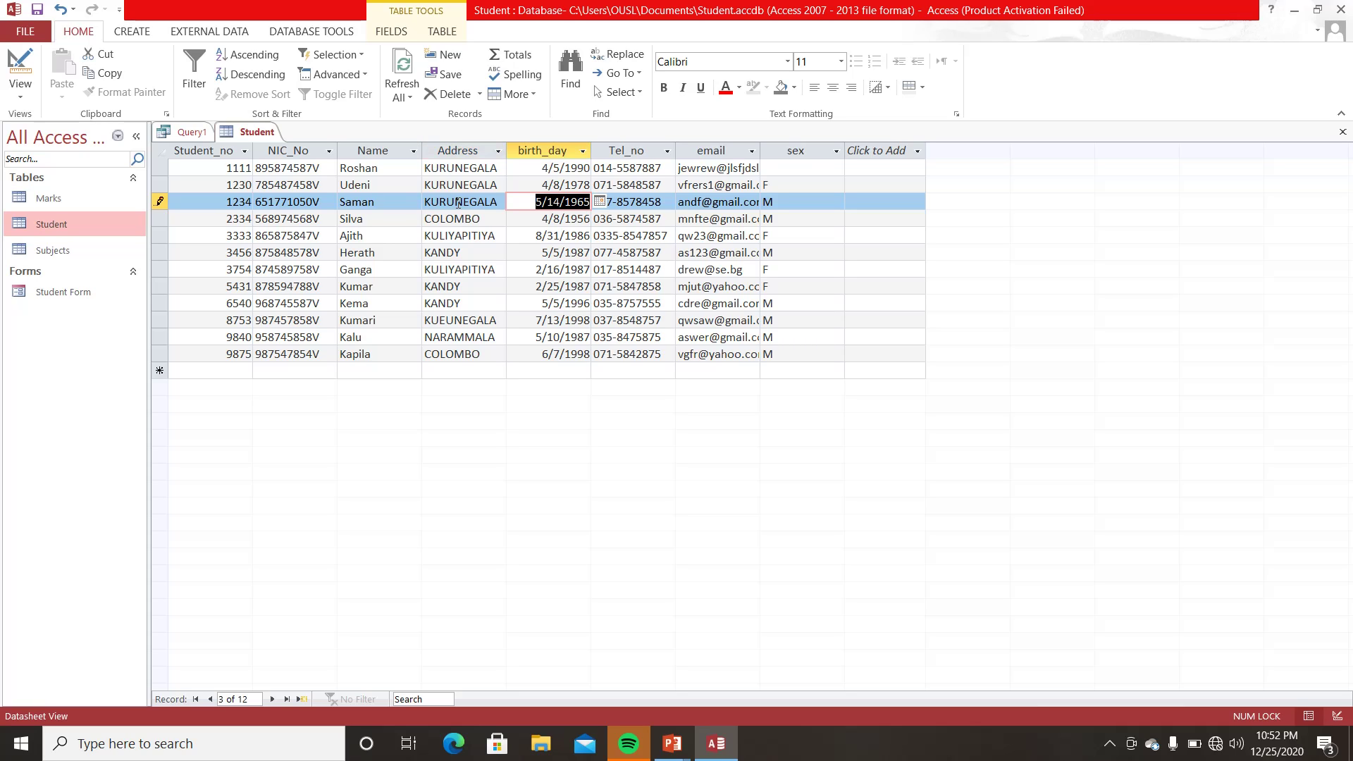
{"action": "left_click", "coordinate": [447, 319]}
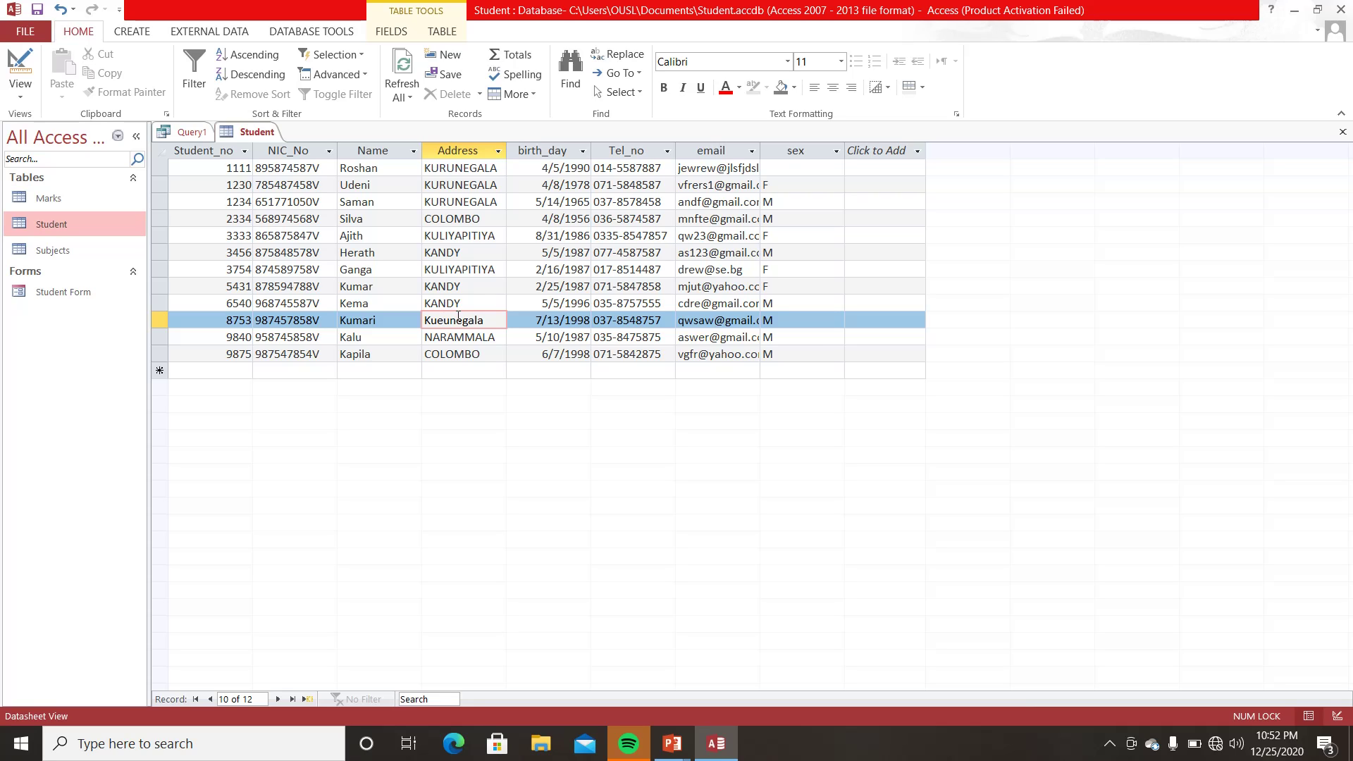
{"action": "key", "text": "BackSpace"}
{"action": "type", "text": "r"}
{"action": "key", "text": "Tab"}
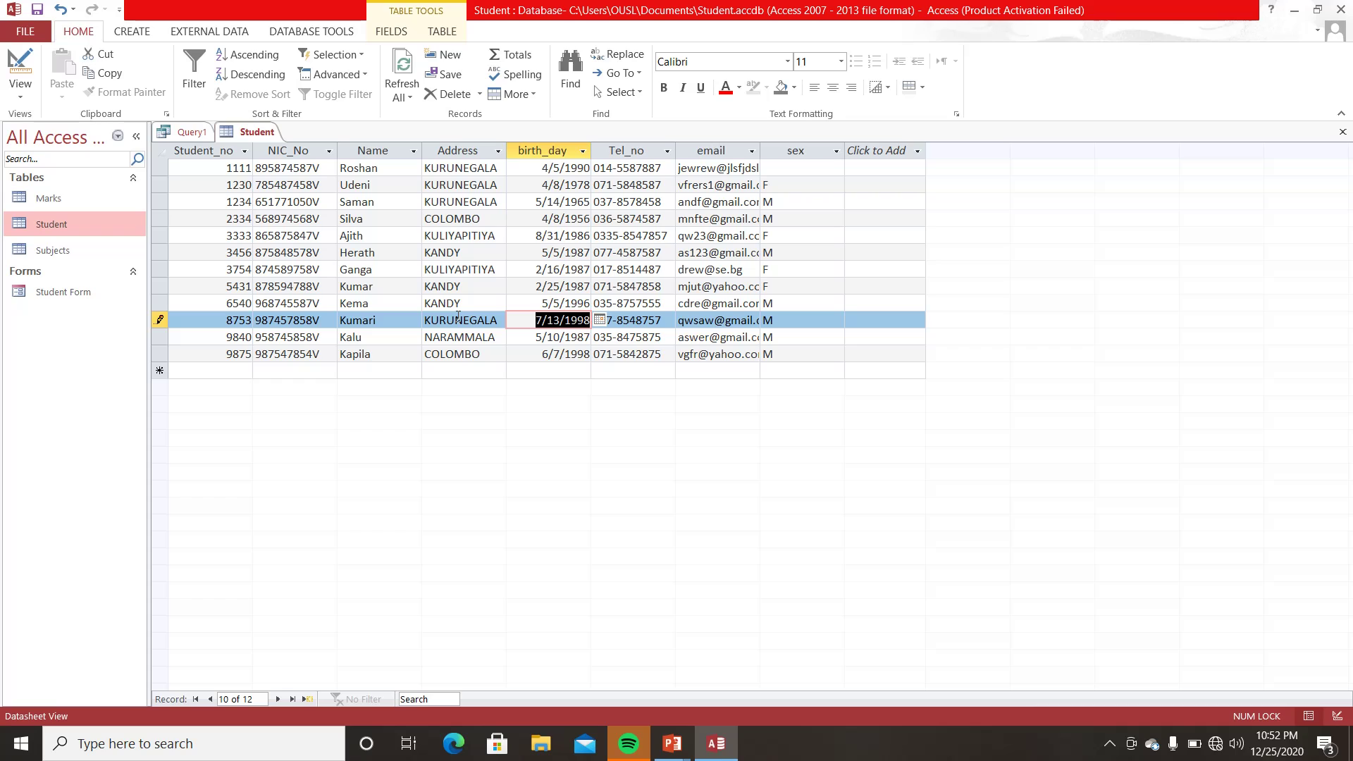
{"action": "left_click", "coordinate": [1343, 133]}
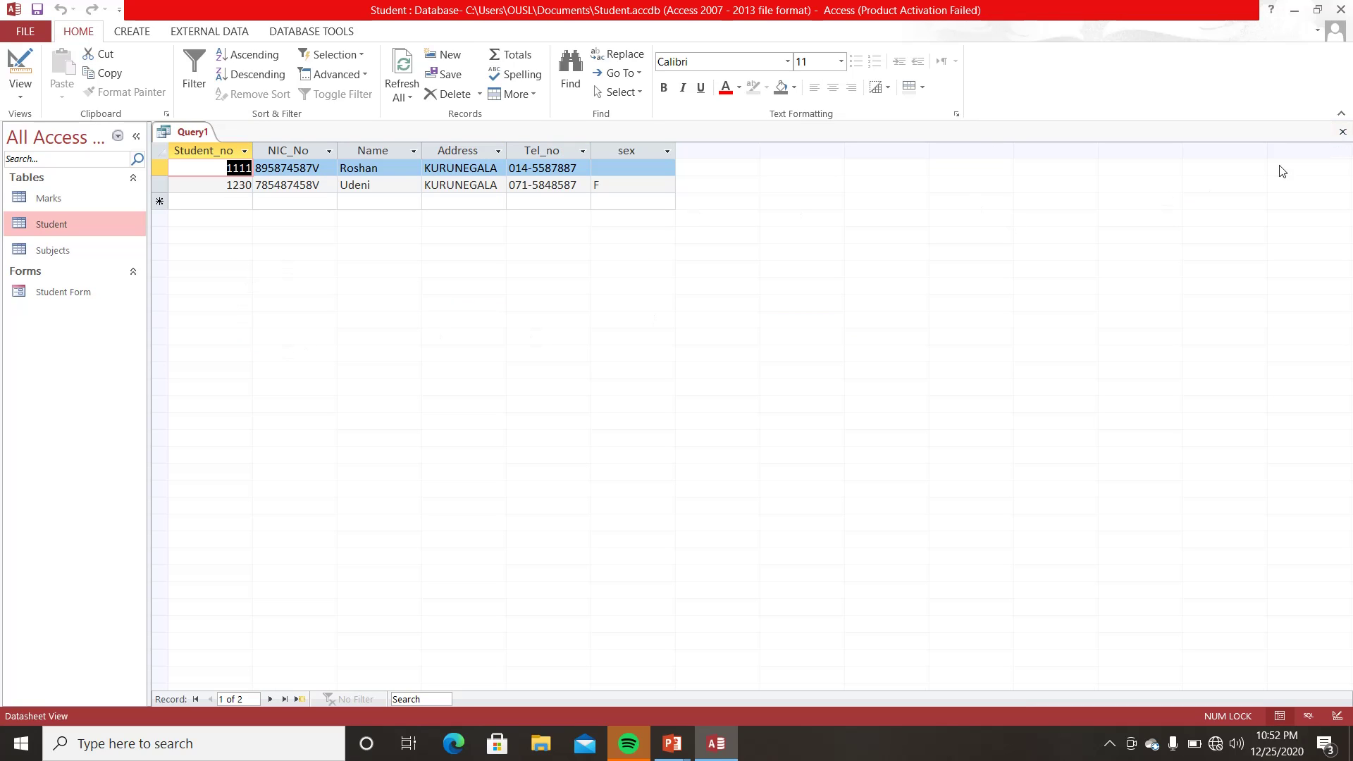
- Close the new query and save it as 'Kurunegala Q1'
{"action": "left_click", "coordinate": [1343, 132]}
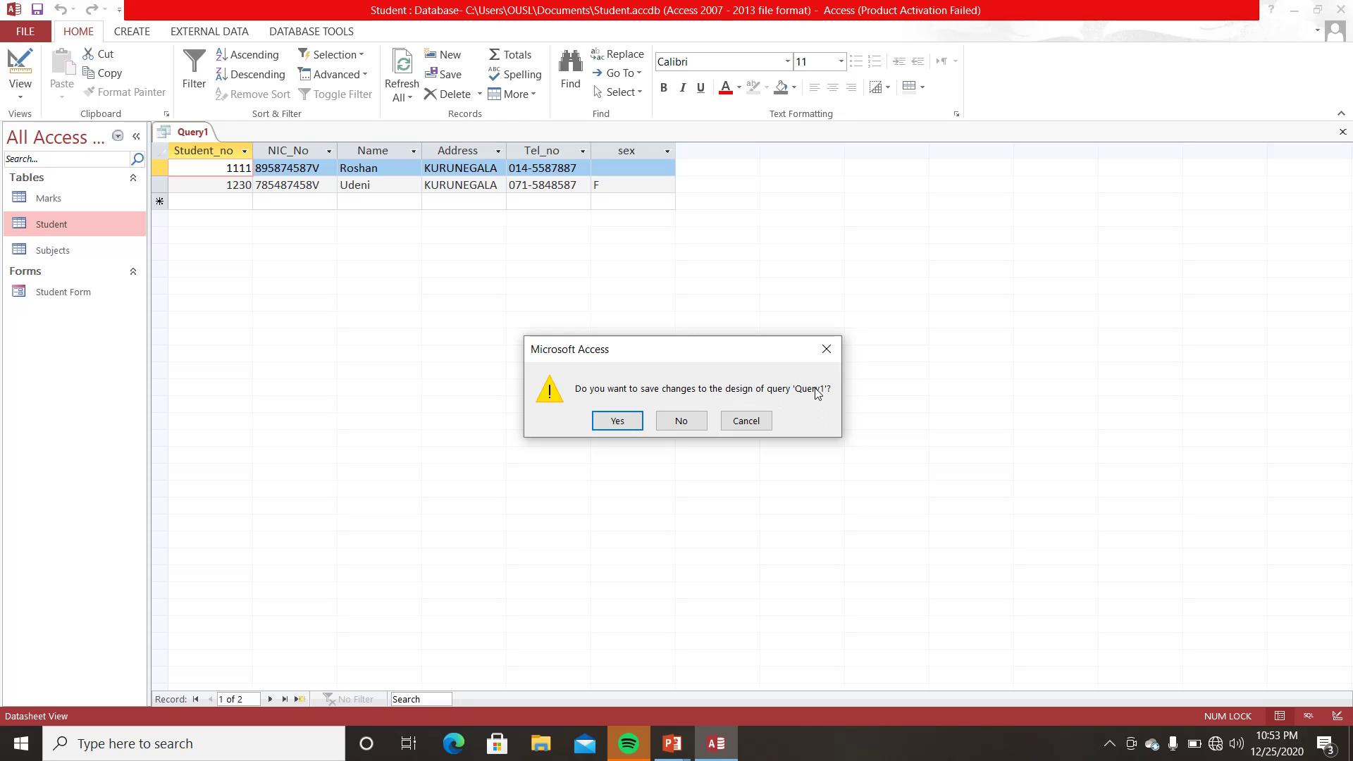
{"action": "left_click", "coordinate": [618, 421]}
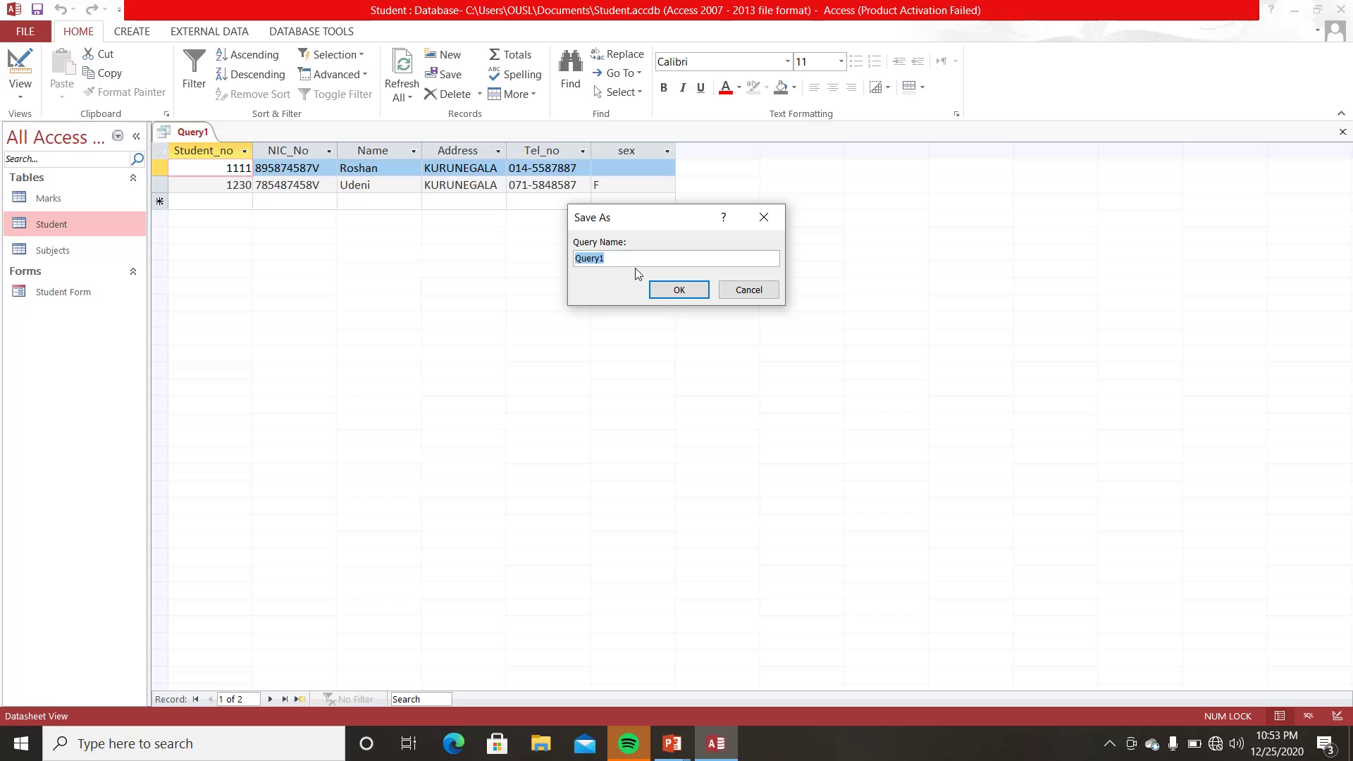
{"action": "type", "text": "Kurunegala Q1"}
{"action": "left_click", "coordinate": [673, 291]}
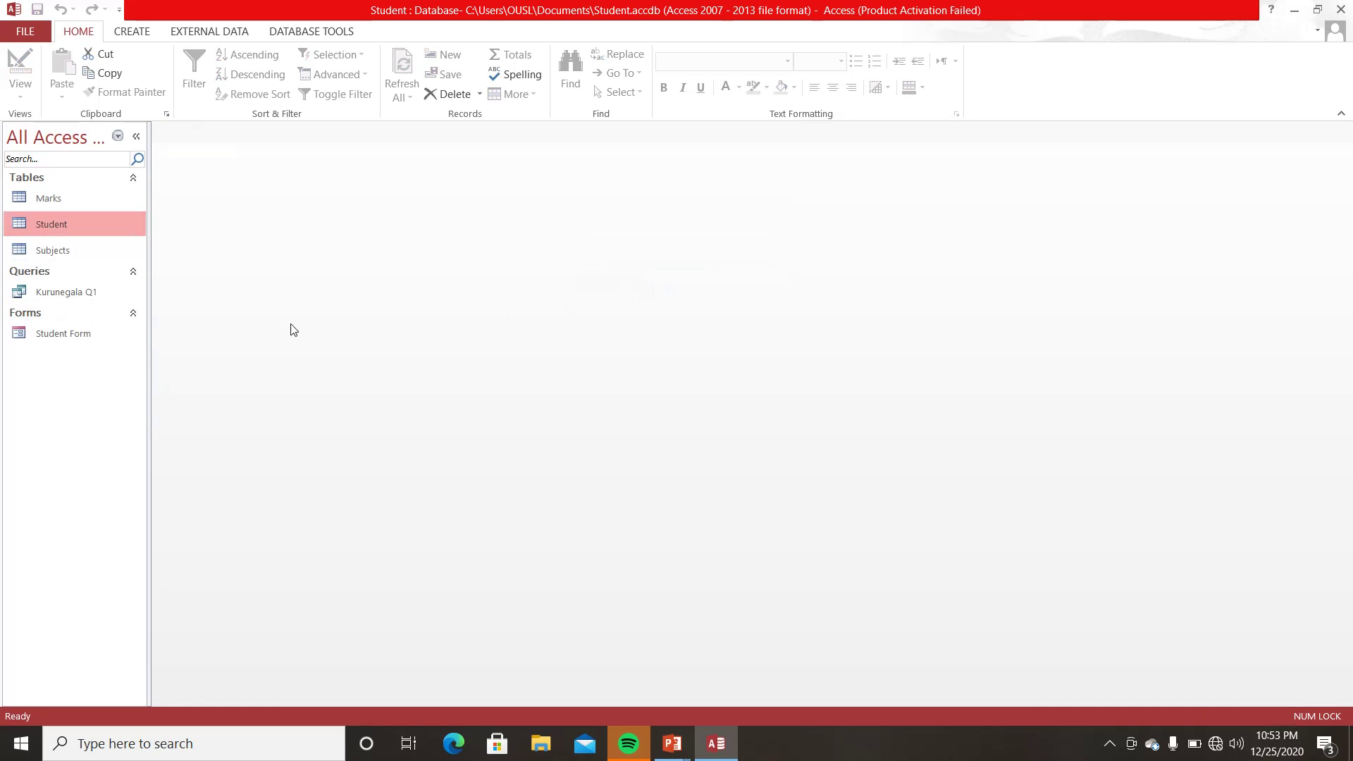
- View Kurunegala Q1's results, then reopen it in Design View
{"action": "double_click", "coordinate": [82, 295]}
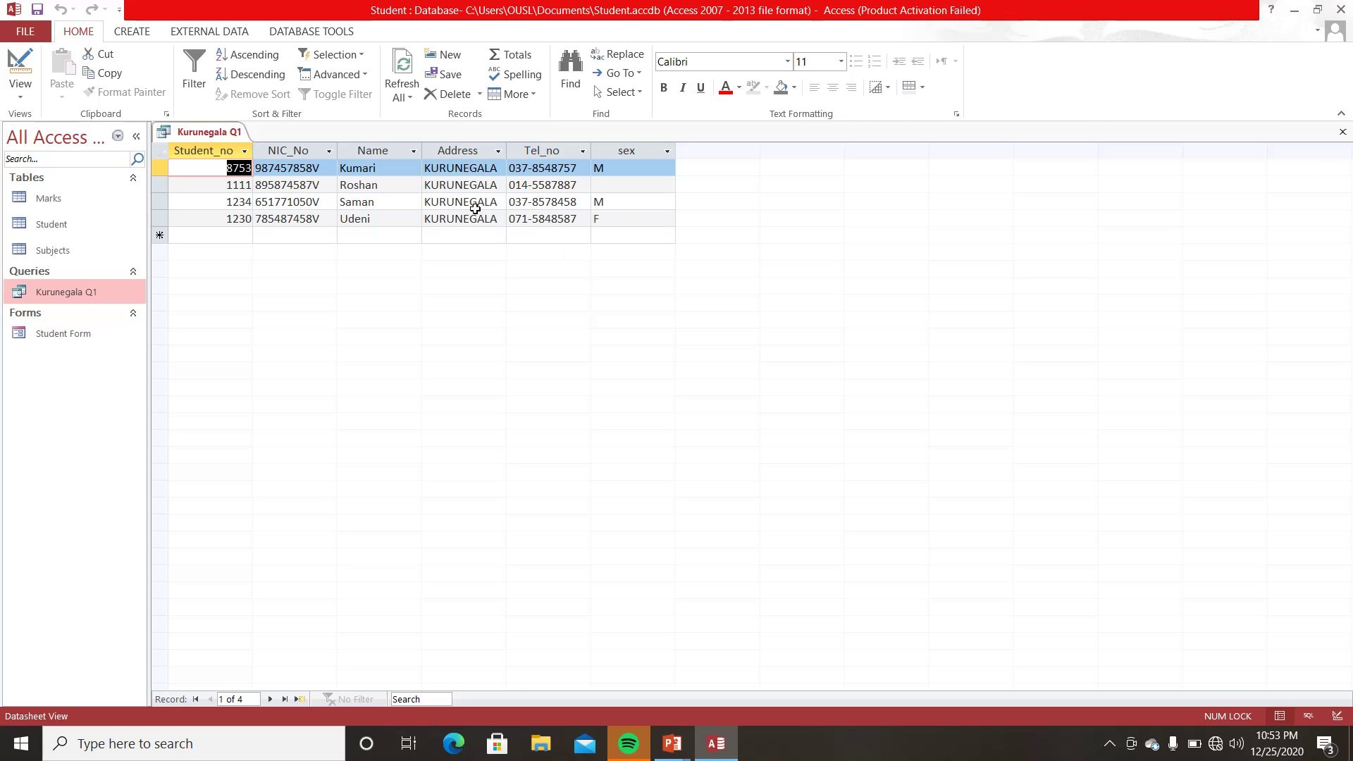
{"action": "left_click", "coordinate": [1343, 131]}
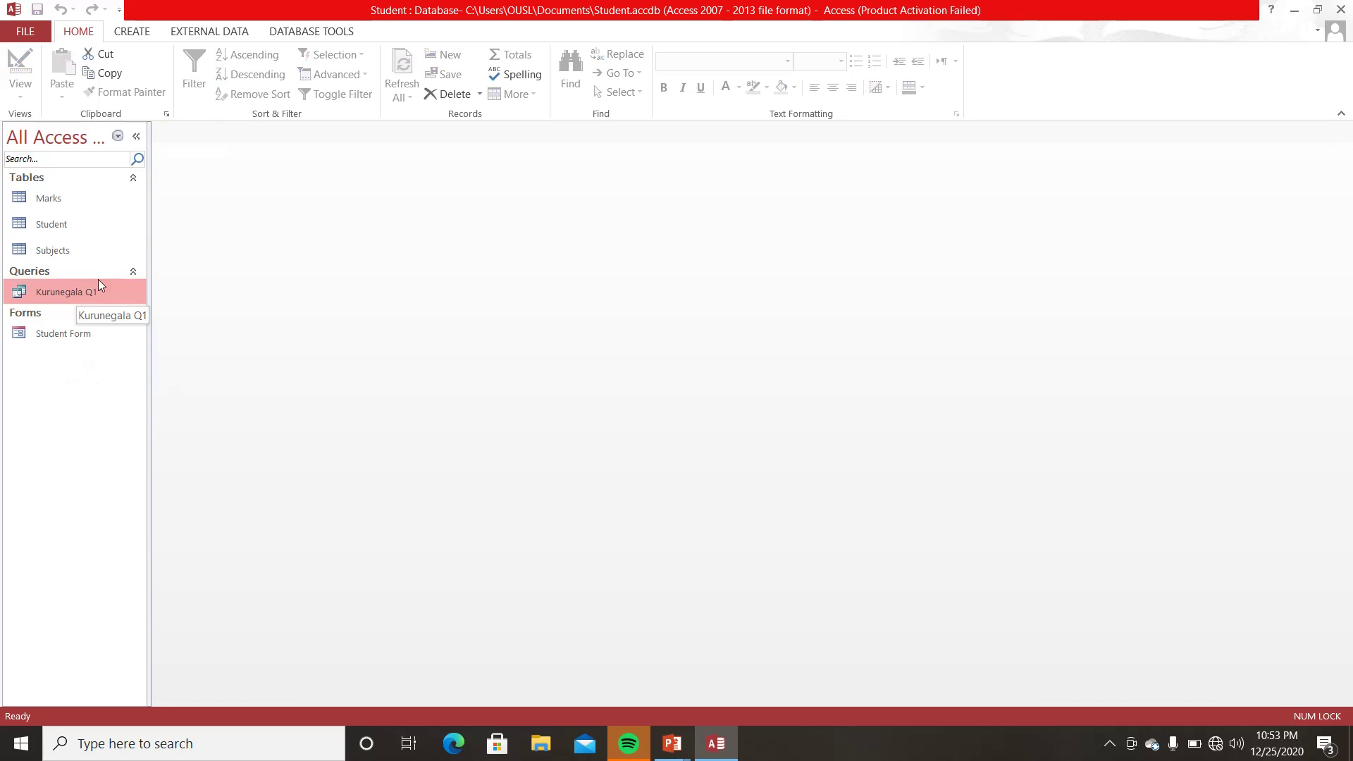
{"action": "right_click", "coordinate": [76, 291]}
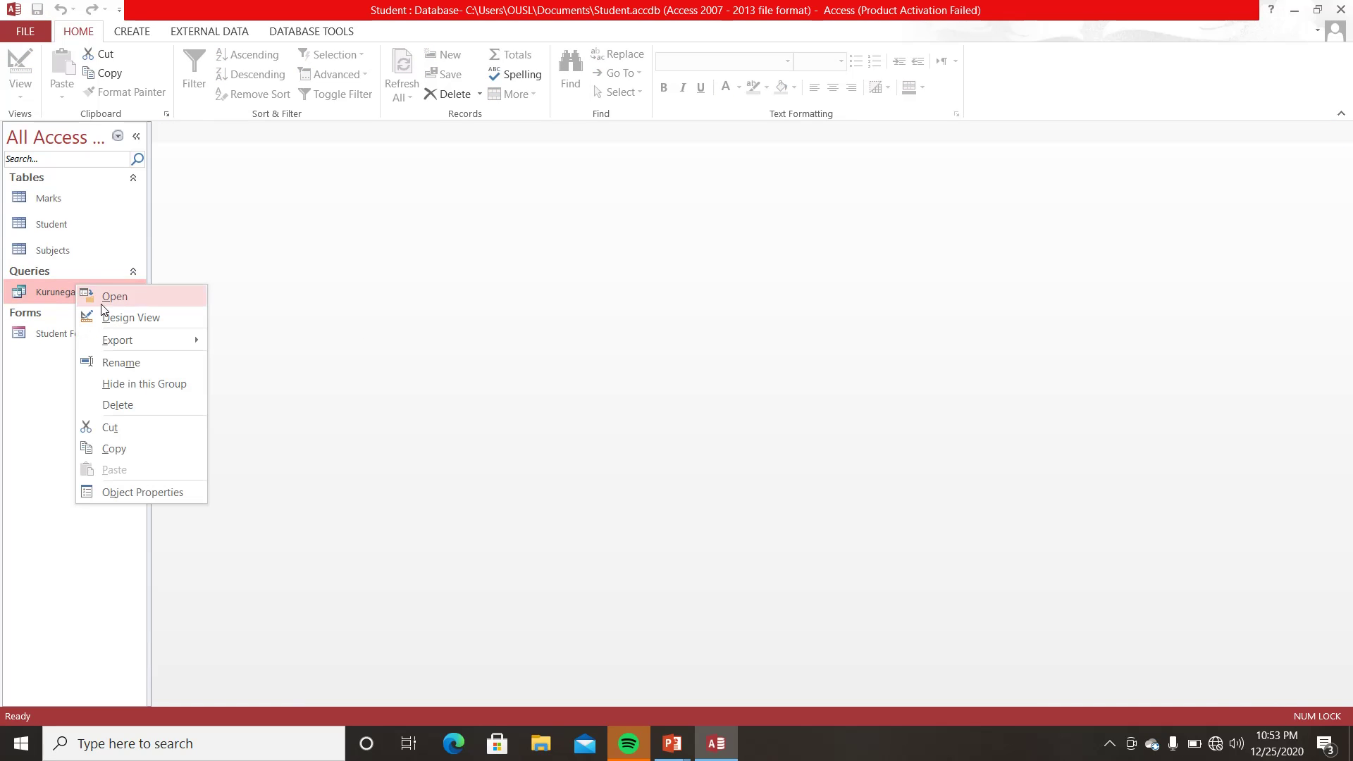
{"action": "left_click", "coordinate": [122, 319]}
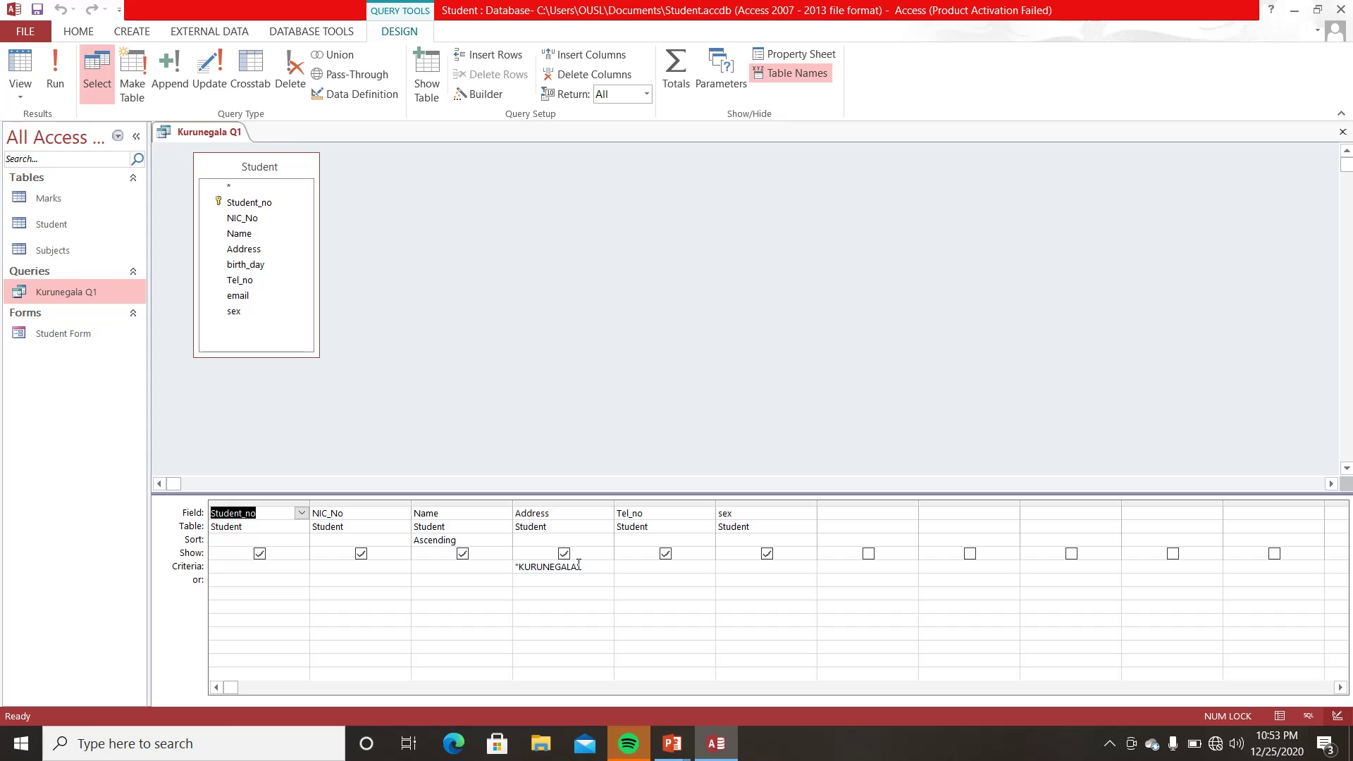
- Close the query design and enter M as Roshan's sex in the Student table
{"action": "left_click", "coordinate": [1343, 132]}
{"action": "double_click", "coordinate": [52, 230]}
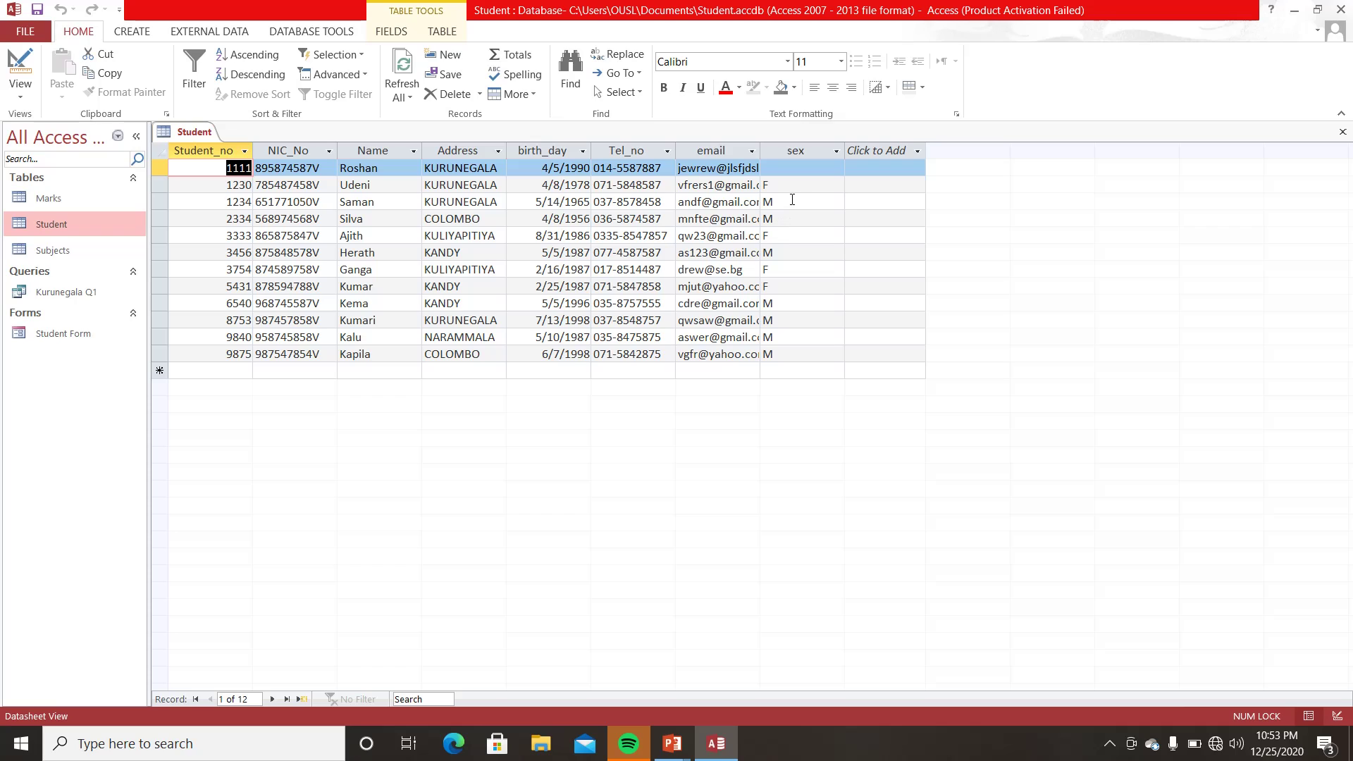
{"action": "left_click", "coordinate": [790, 168]}
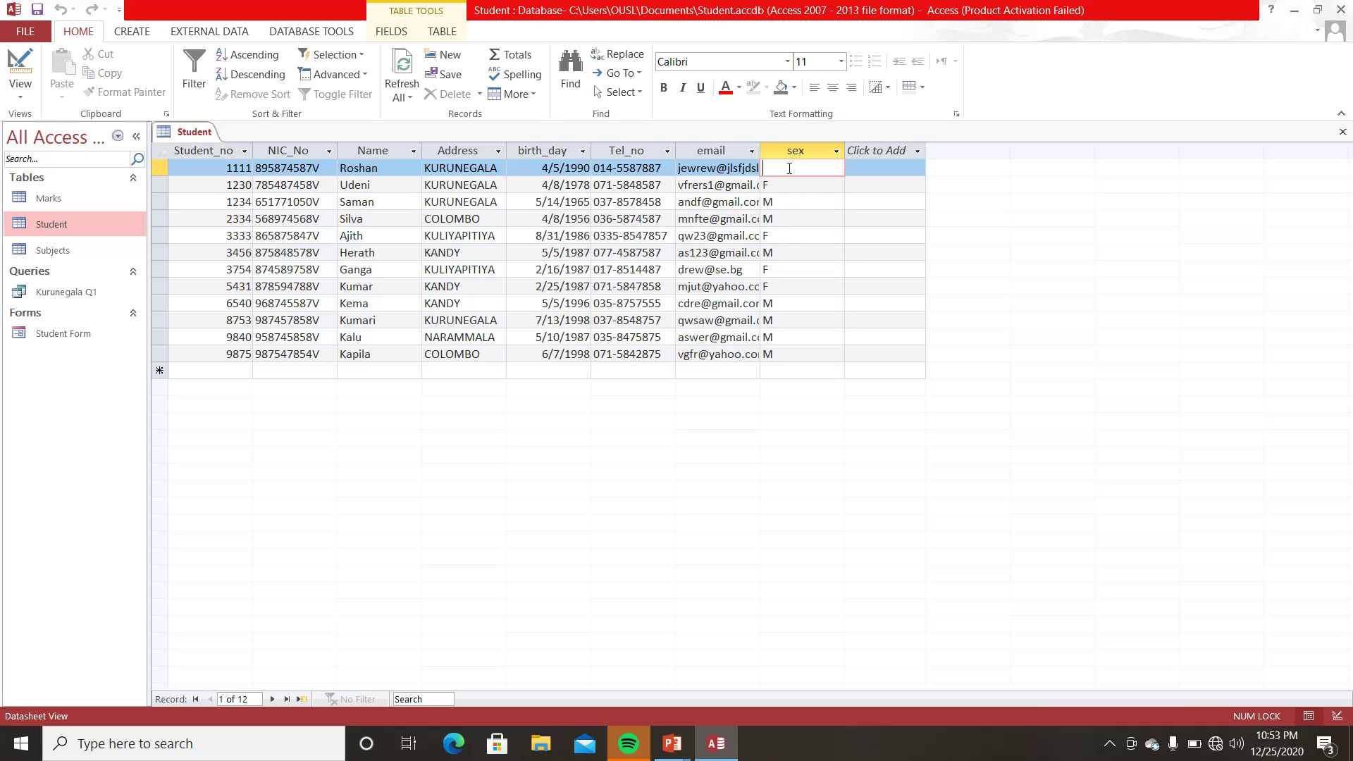
{"action": "type", "text": "M"}
{"action": "left_click", "coordinate": [811, 286]}
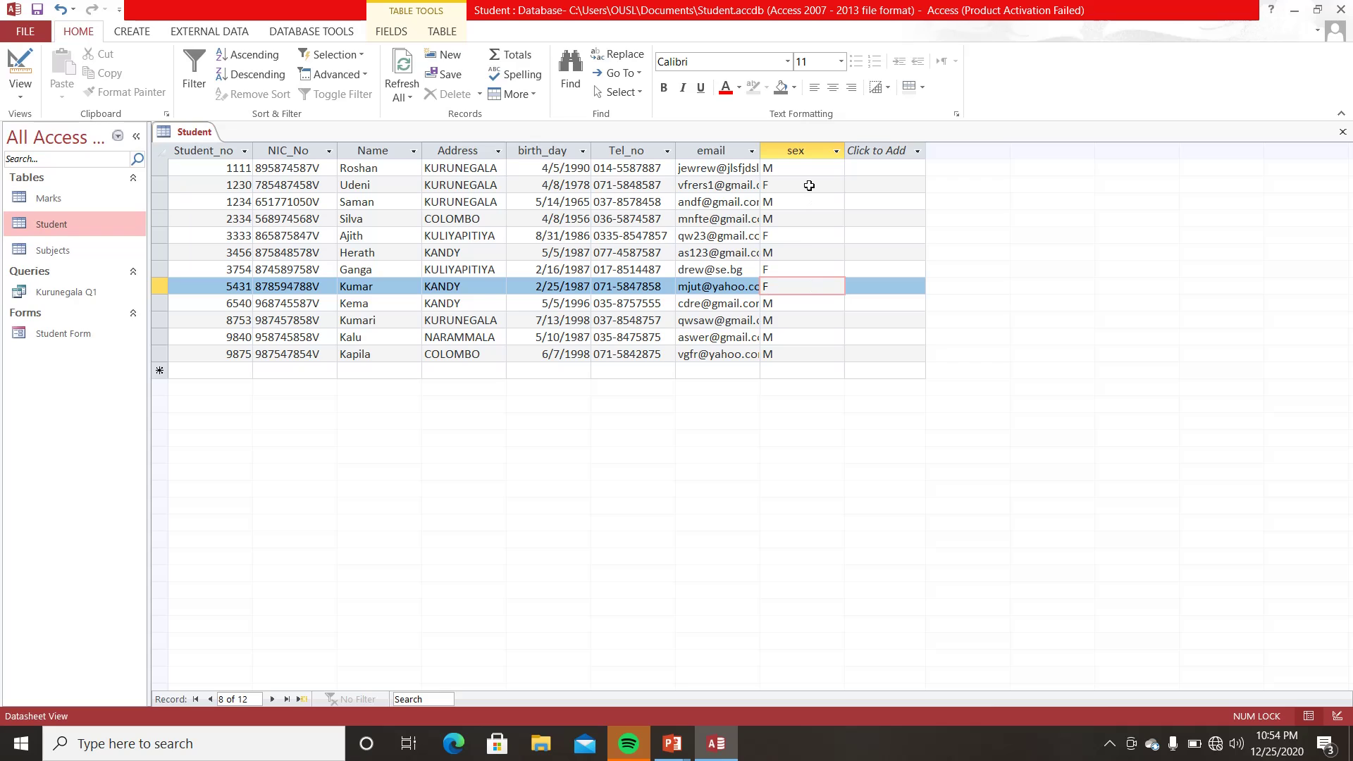
- Widen the Student table's email column, then close it, saving the layout
{"action": "left_click_drag", "start_coordinate": [761, 150], "coordinate": [822, 150]}
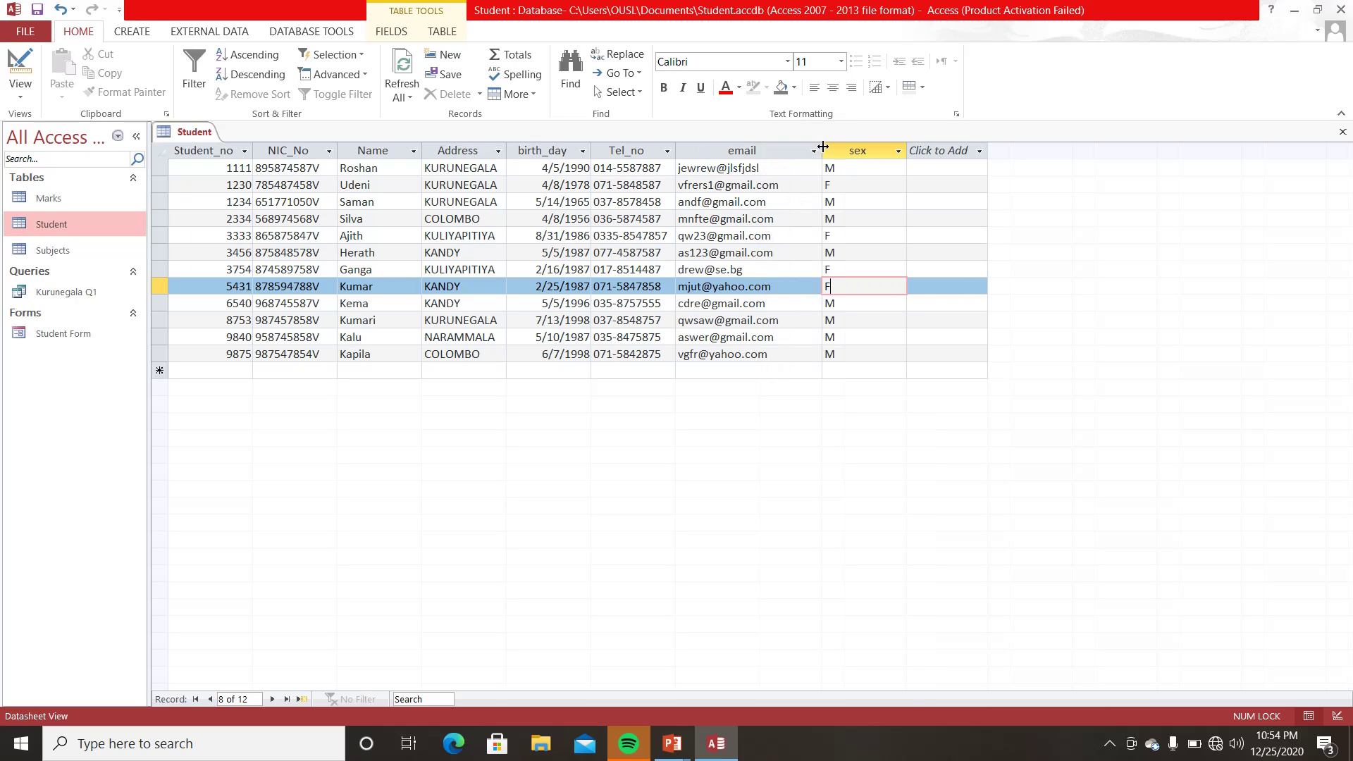
{"action": "left_click", "coordinate": [872, 240]}
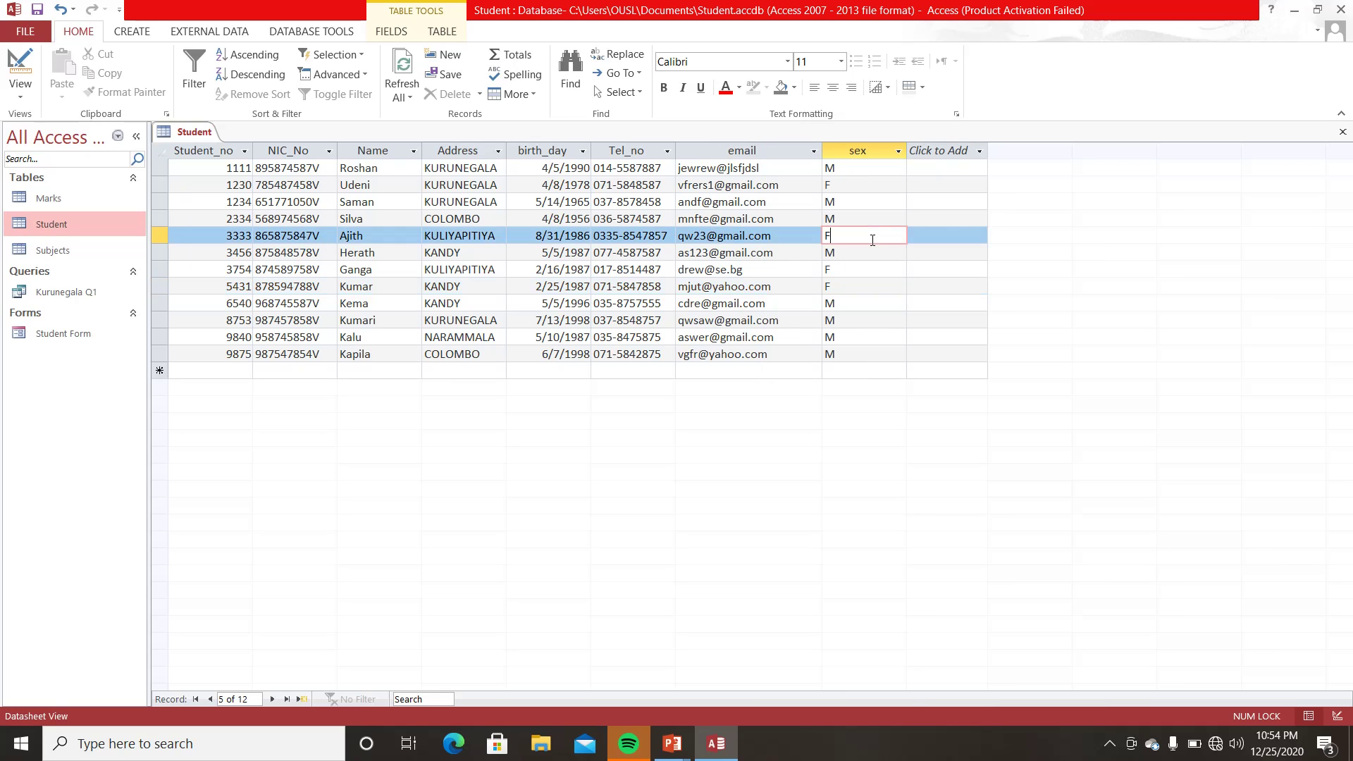
{"action": "left_click", "coordinate": [1343, 131]}
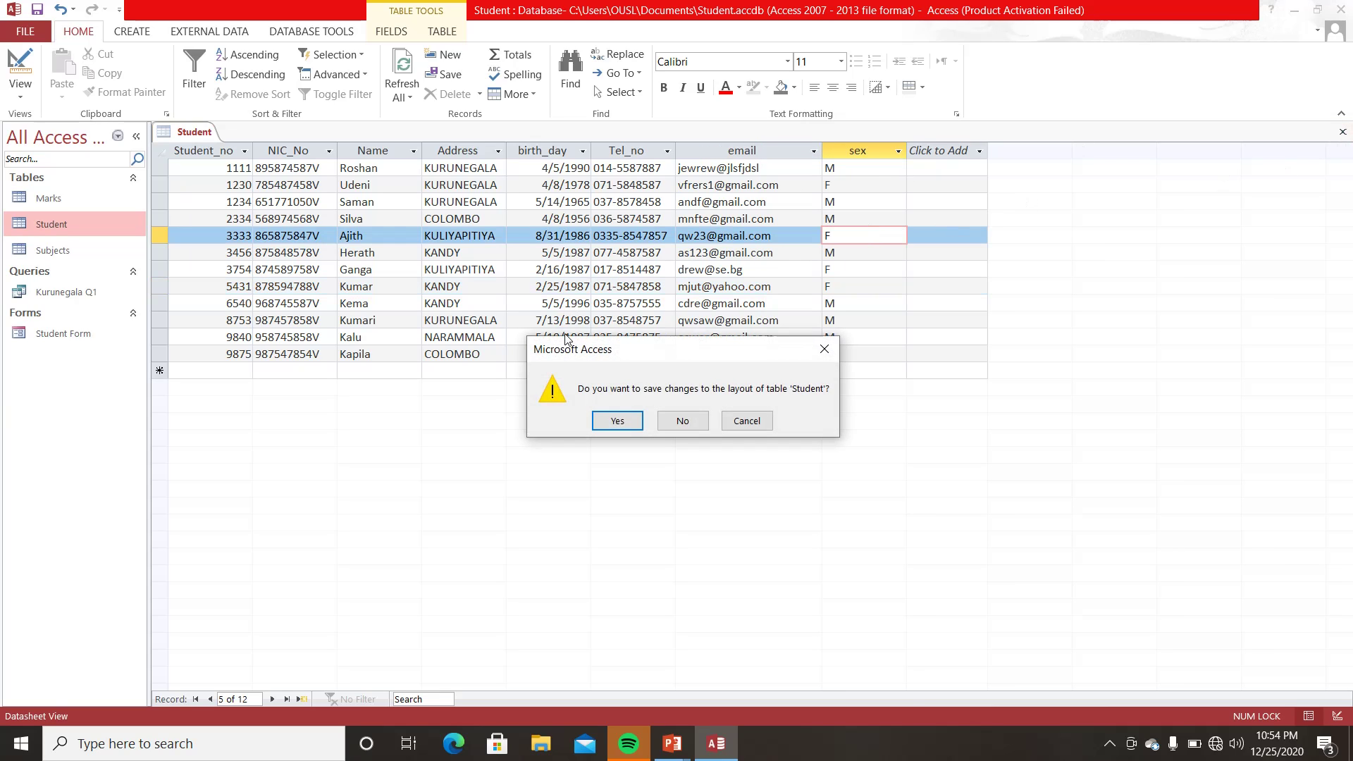
{"action": "left_click", "coordinate": [616, 422]}
{"action": "left_click", "coordinate": [66, 290]}
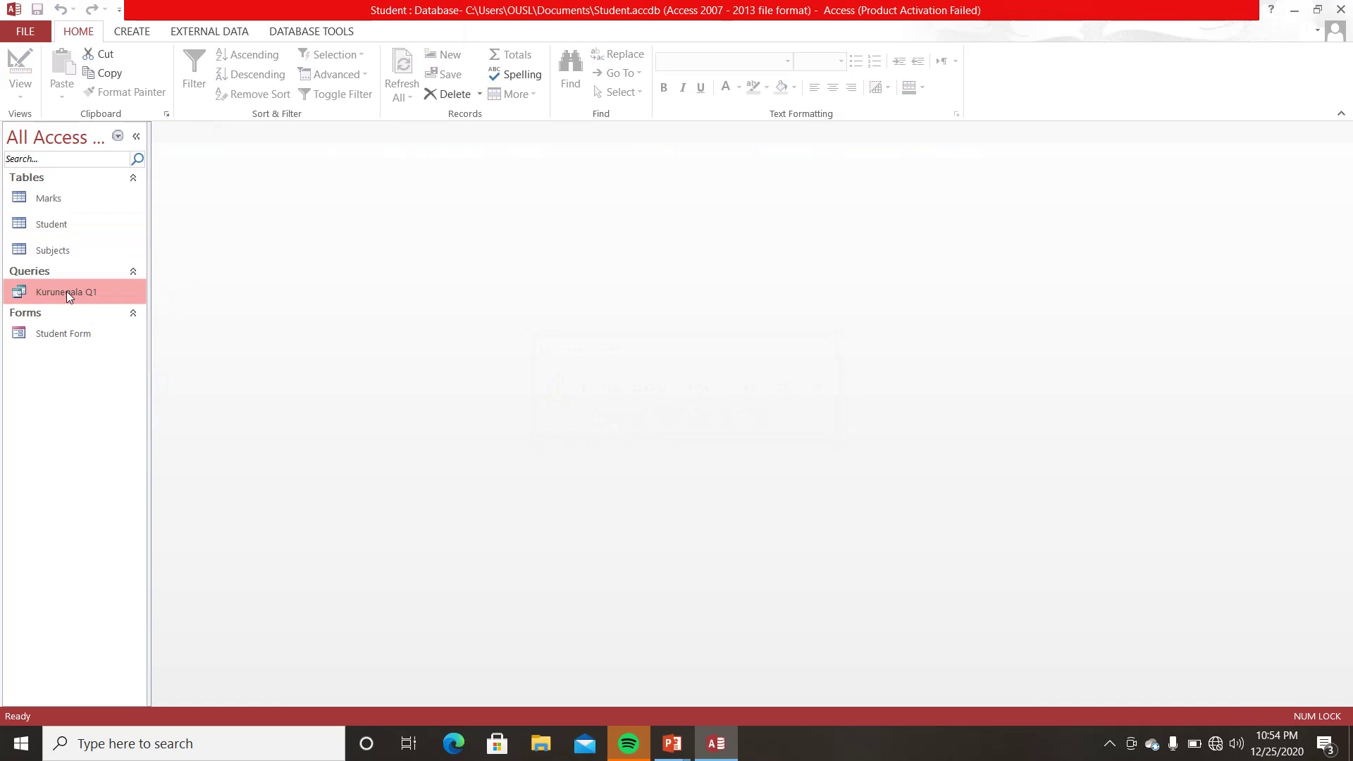
{"action": "right_click", "coordinate": [67, 291]}
- Check Kurunegala Q1's results, then reopen the query in Design View
{"action": "left_click", "coordinate": [99, 325]}
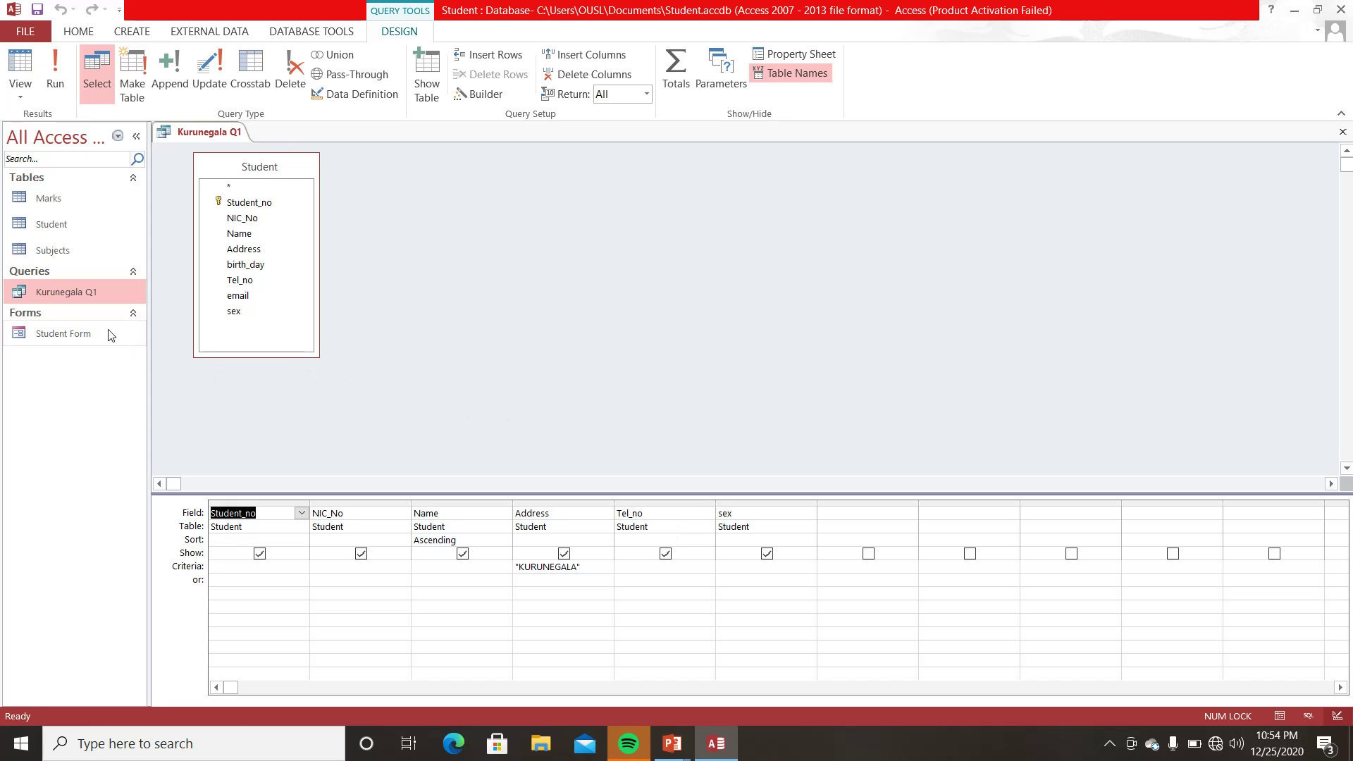
{"action": "left_click", "coordinate": [1341, 133]}
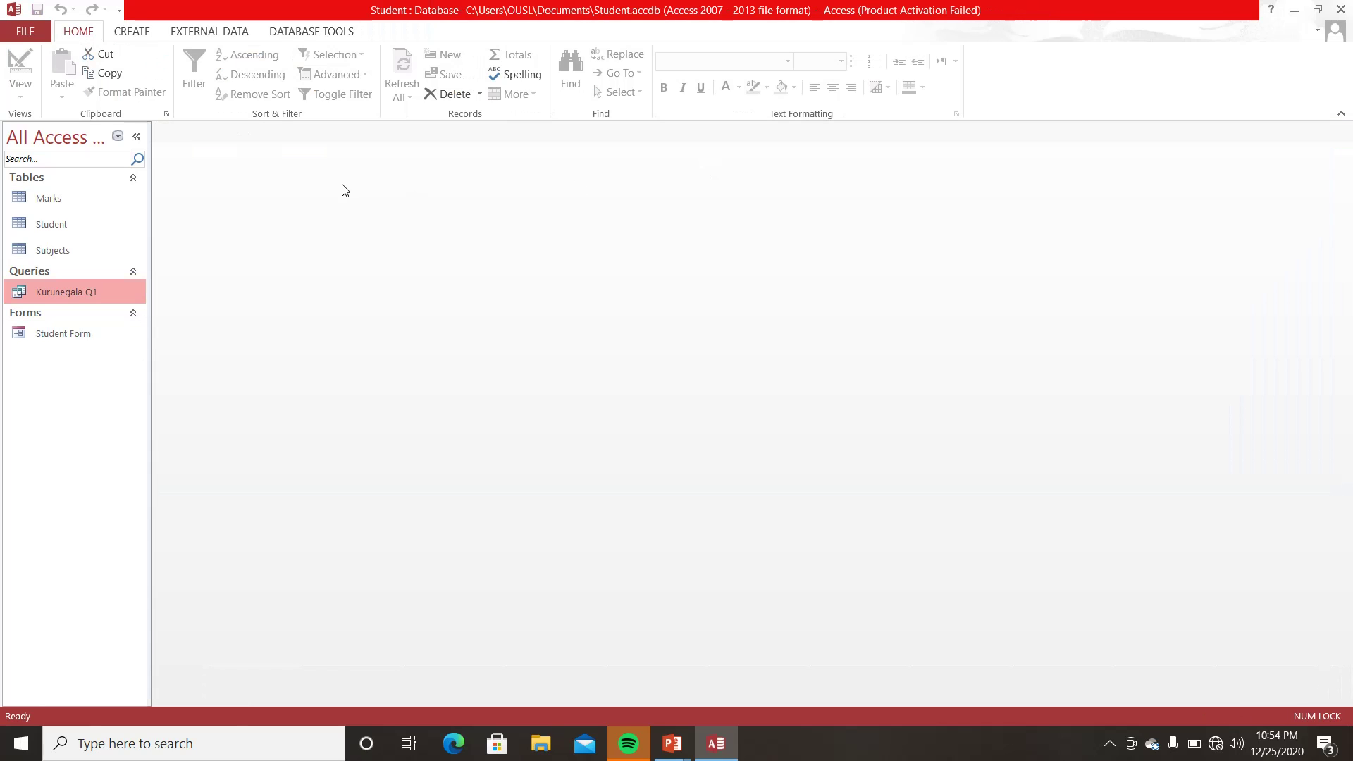
{"action": "double_click", "coordinate": [81, 291]}
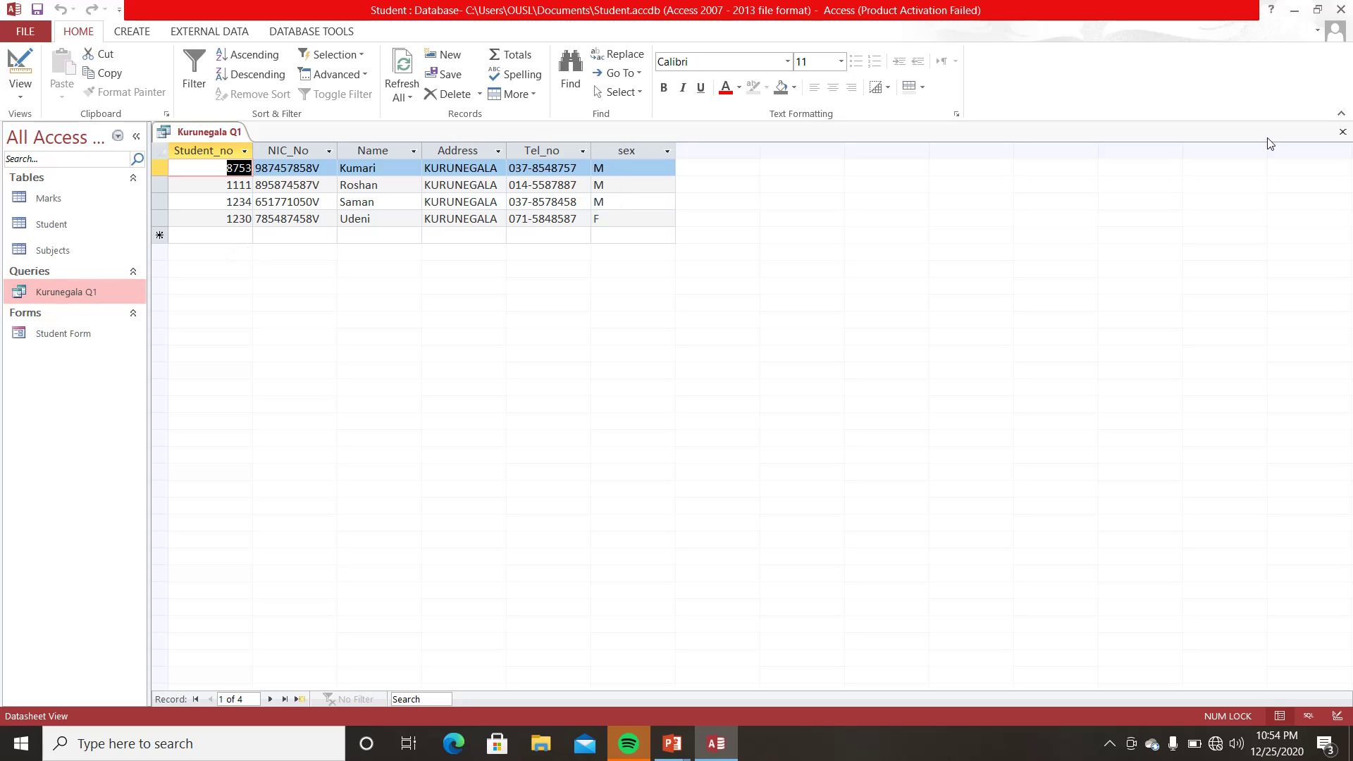
{"action": "left_click", "coordinate": [1343, 132]}
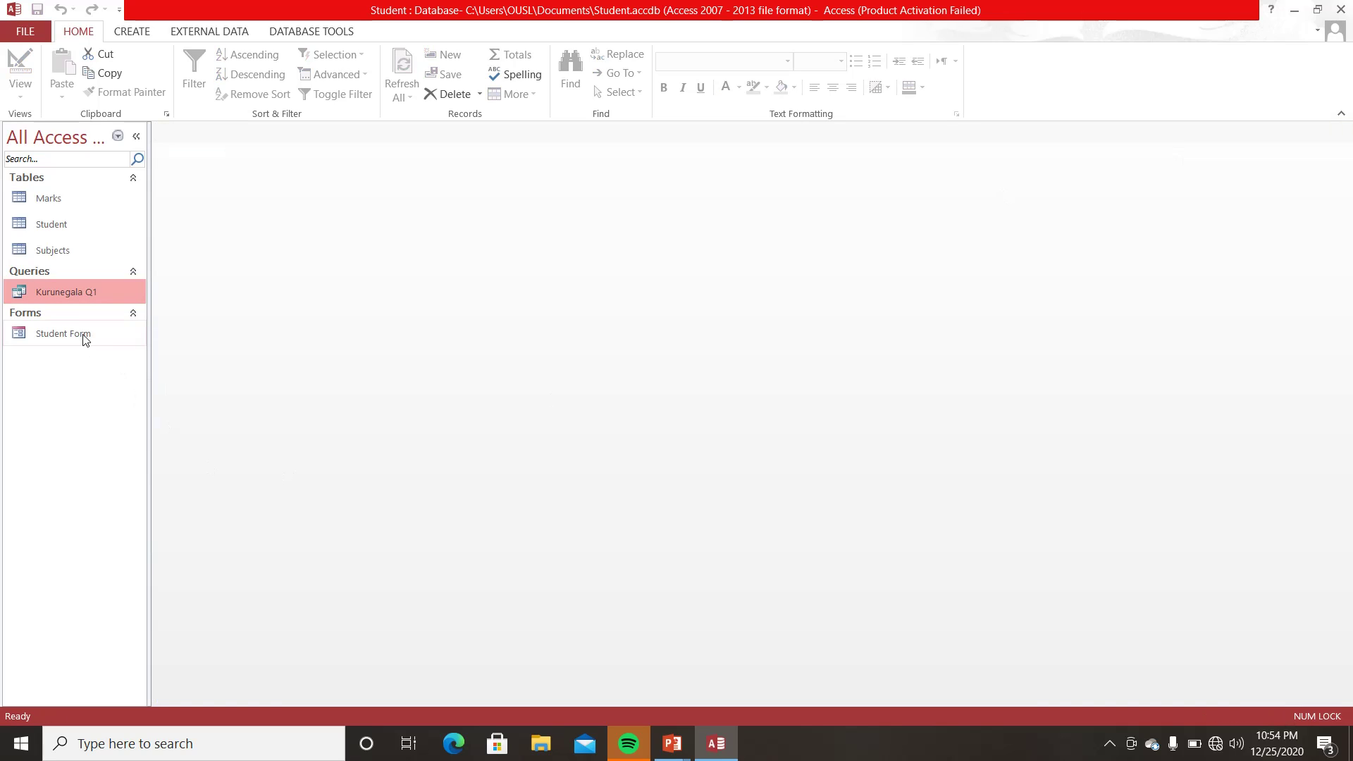
{"action": "right_click", "coordinate": [78, 290]}
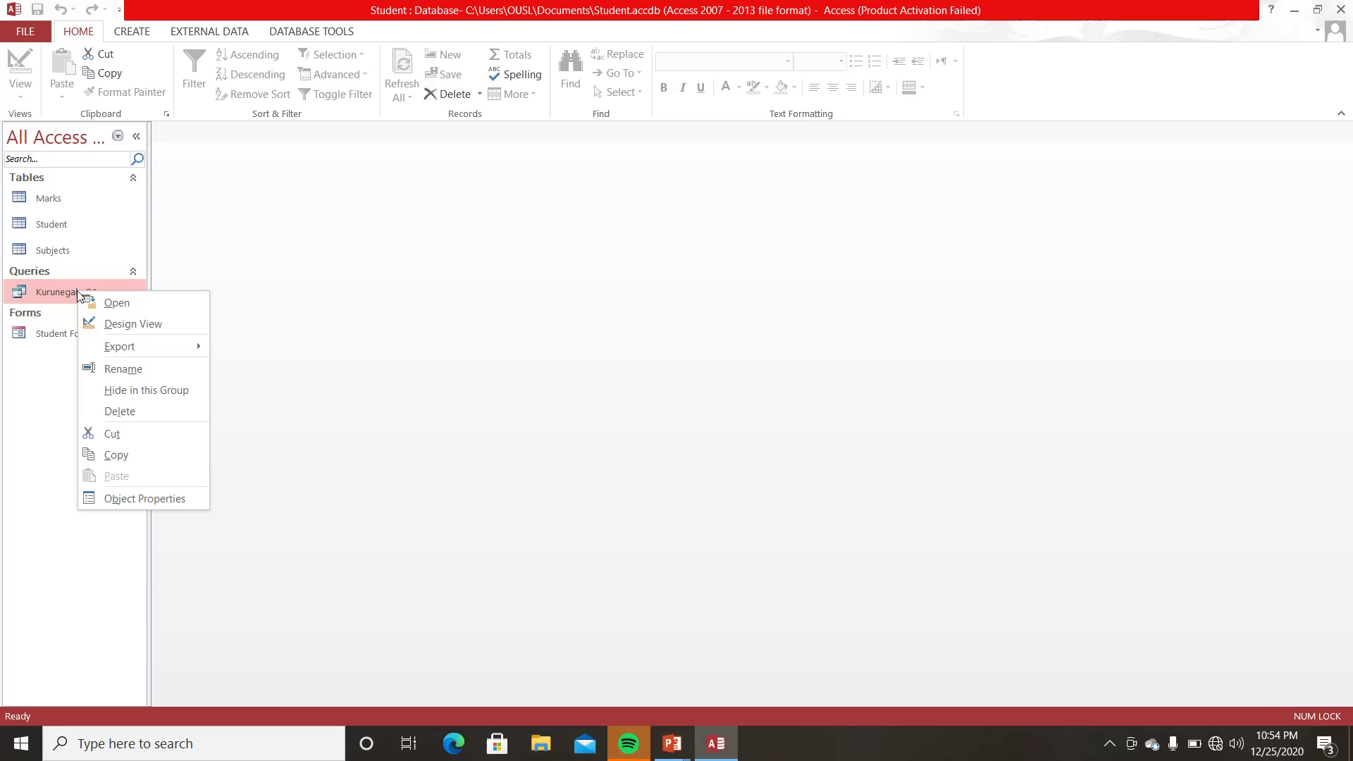
{"action": "left_click", "coordinate": [113, 323]}
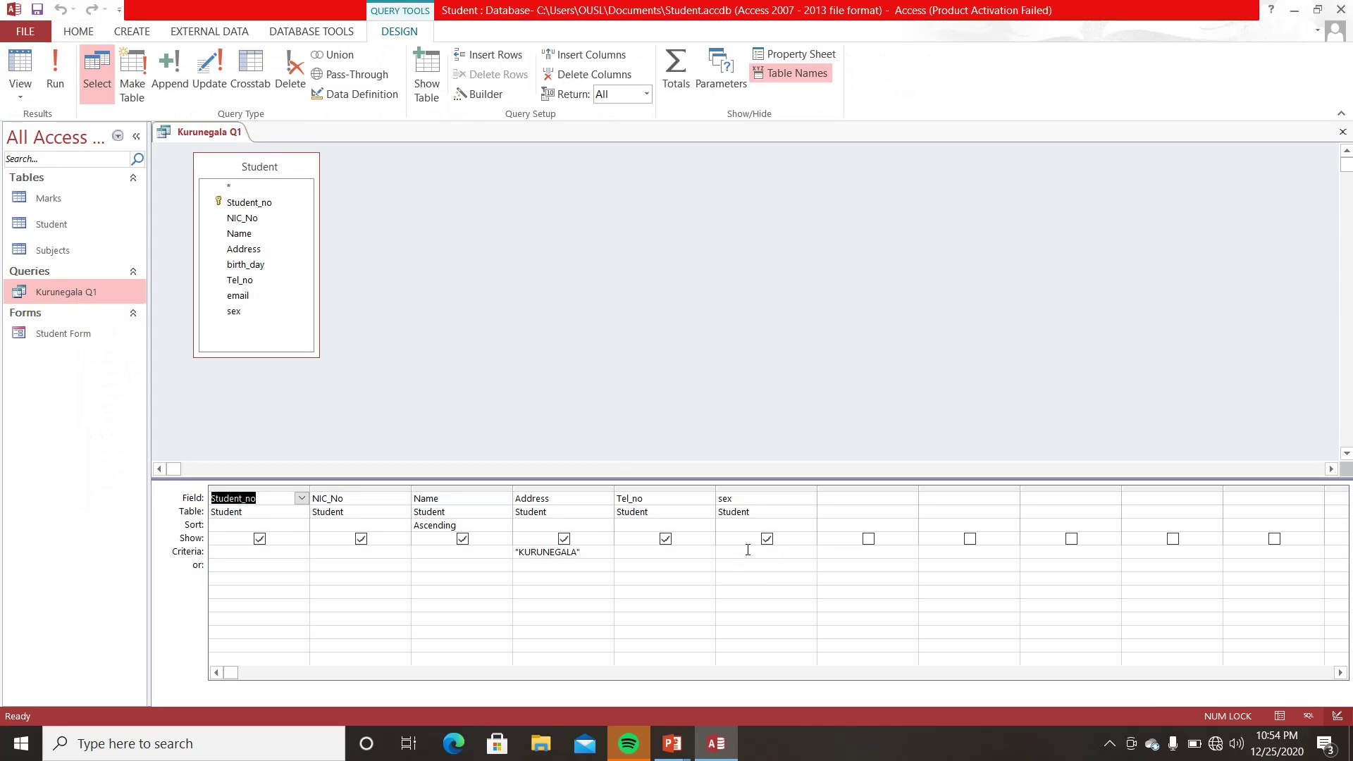
- Set the sex criterion of Kurunegala Q1 to 'm'
{"action": "type", "text": "m"}
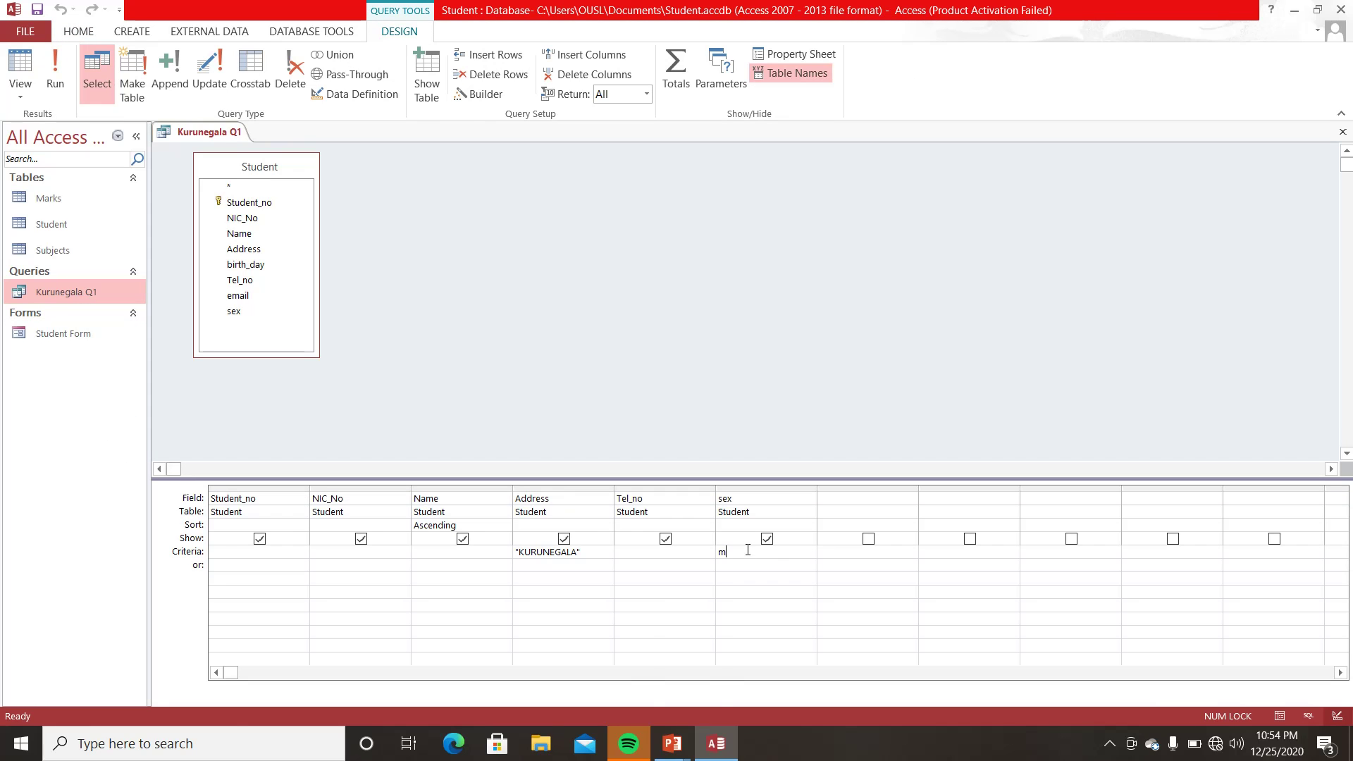
{"action": "key", "text": "Return"}
{"action": "key", "text": "BackSpace"}
{"action": "key", "text": "BackSpace"}
{"action": "key", "text": "BackSpace"}
{"action": "key", "text": "BackSpace"}
{"action": "key", "text": "BackSpace"}
{"action": "key", "text": "BackSpace"}
{"action": "key", "text": "BackSpace"}
{"action": "type", "text": "M"}
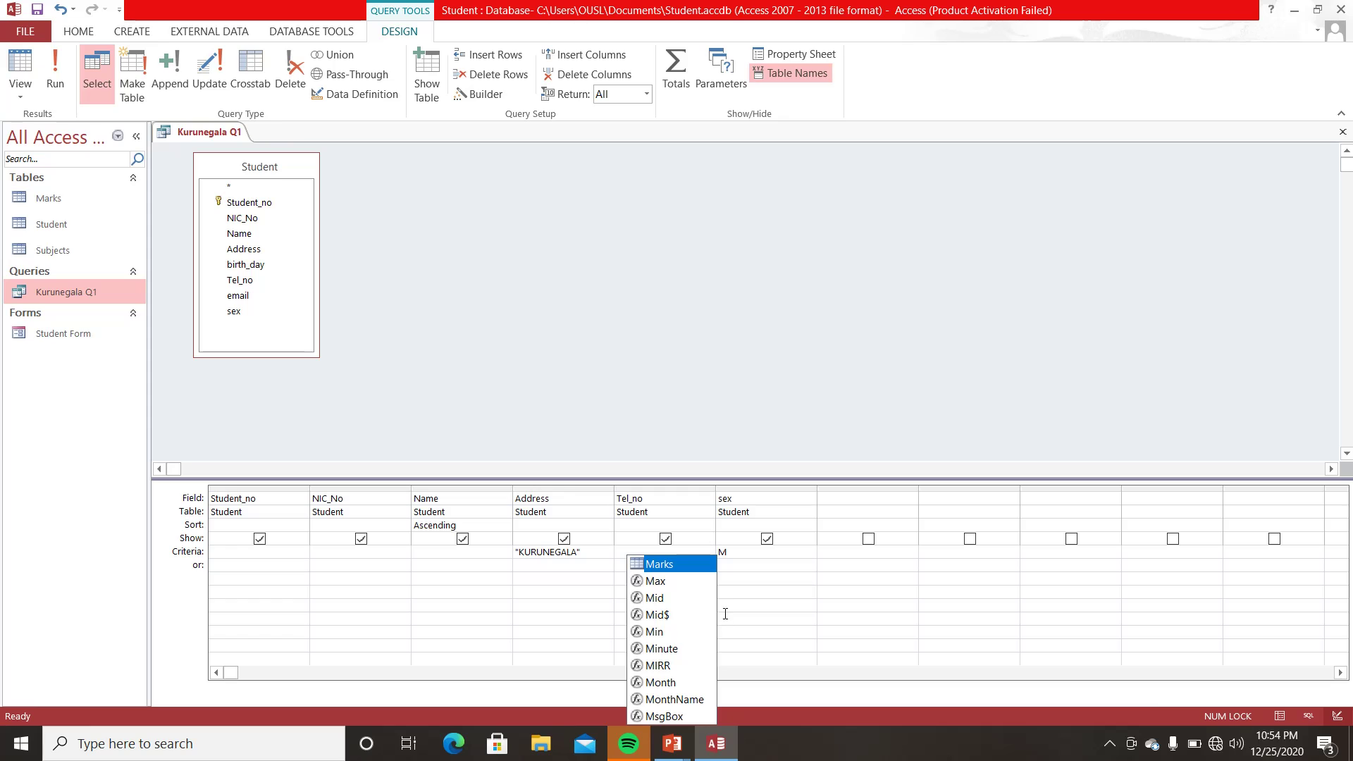
{"action": "left_click", "coordinate": [808, 320]}
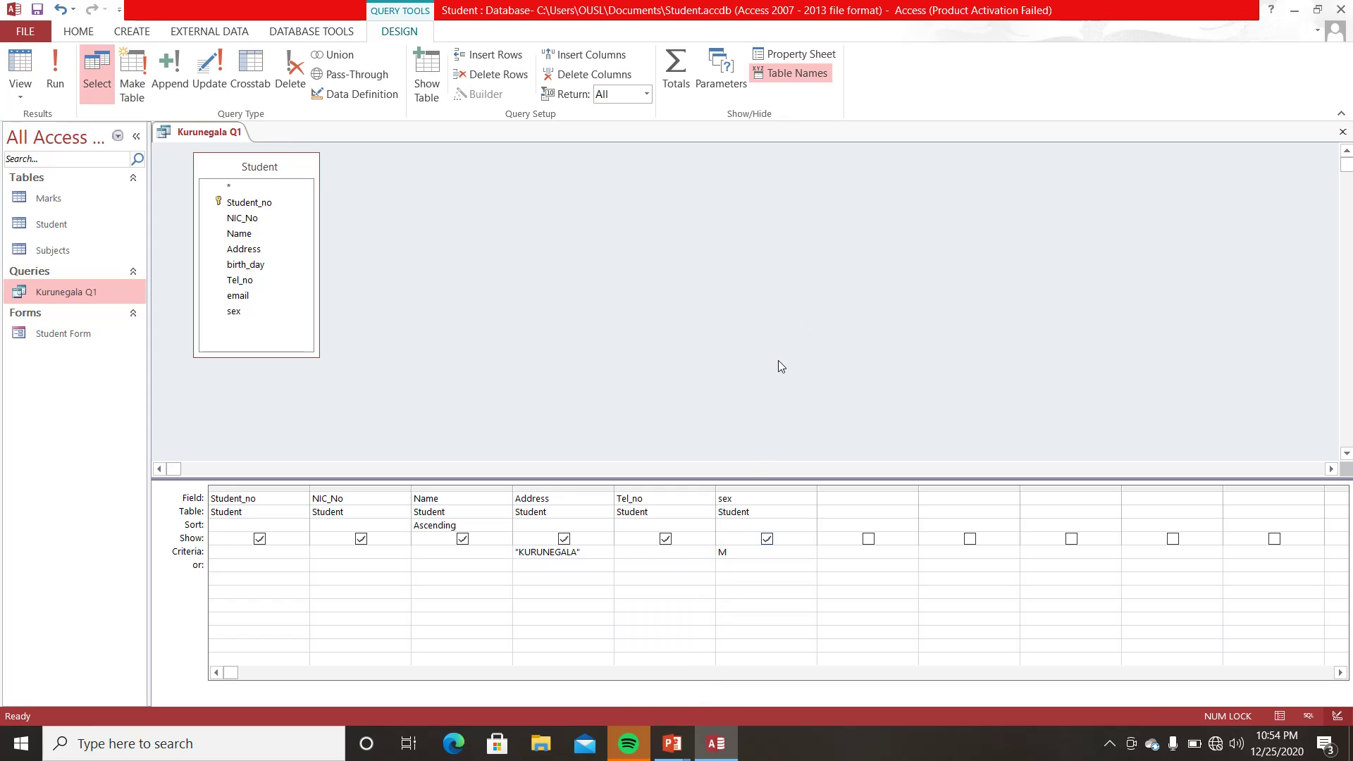
{"action": "double_click", "coordinate": [741, 550]}
{"action": "type", "text": "m"}
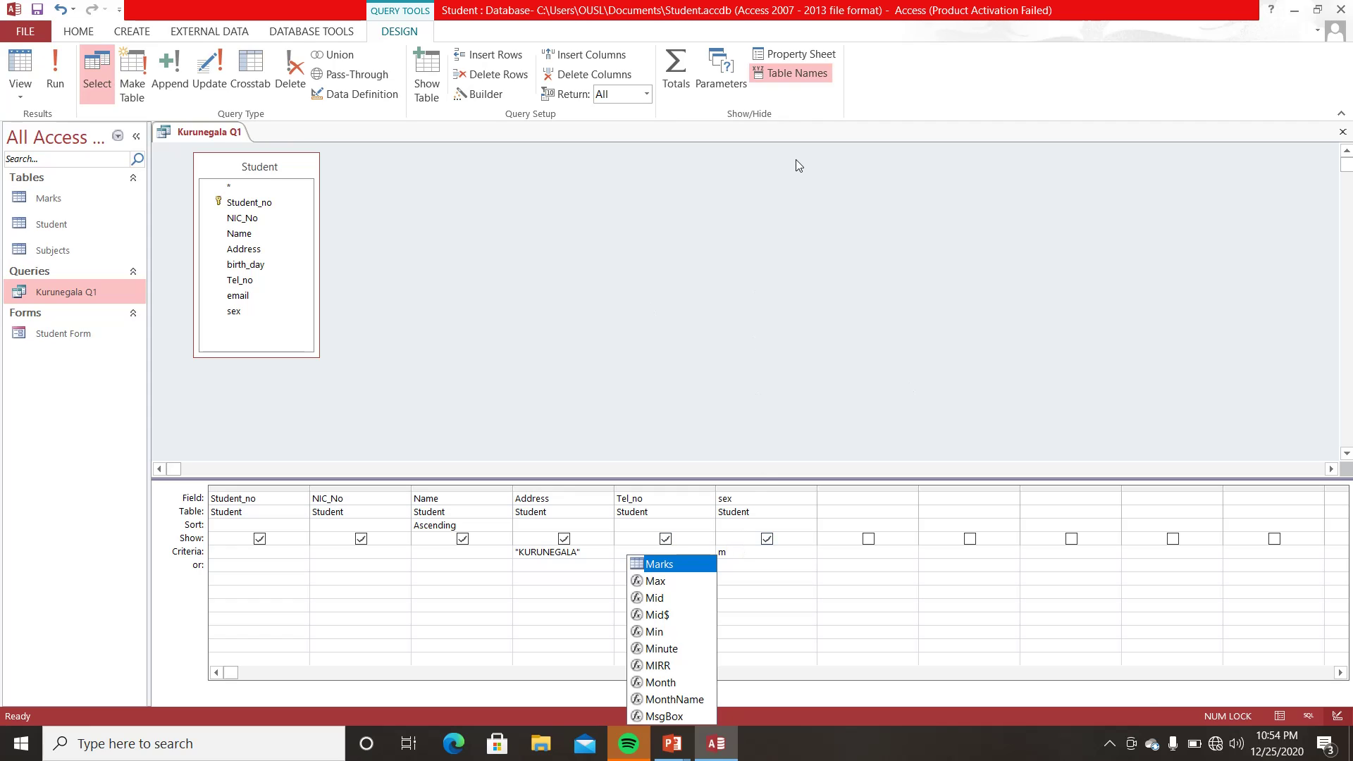
{"action": "left_click", "coordinate": [771, 247]}
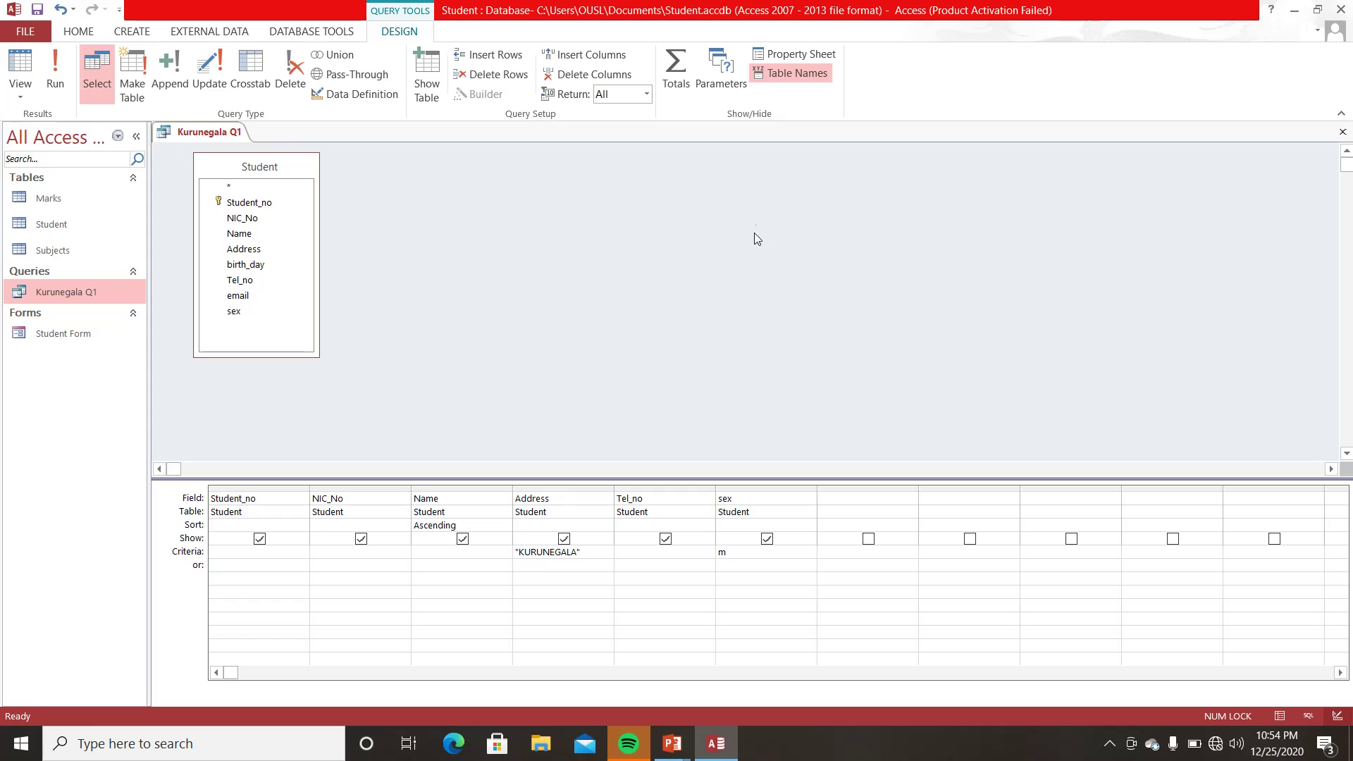
- Run Kurunegala Q1 to list three male Kurunegala students, and save the design
{"action": "left_click", "coordinate": [56, 65]}
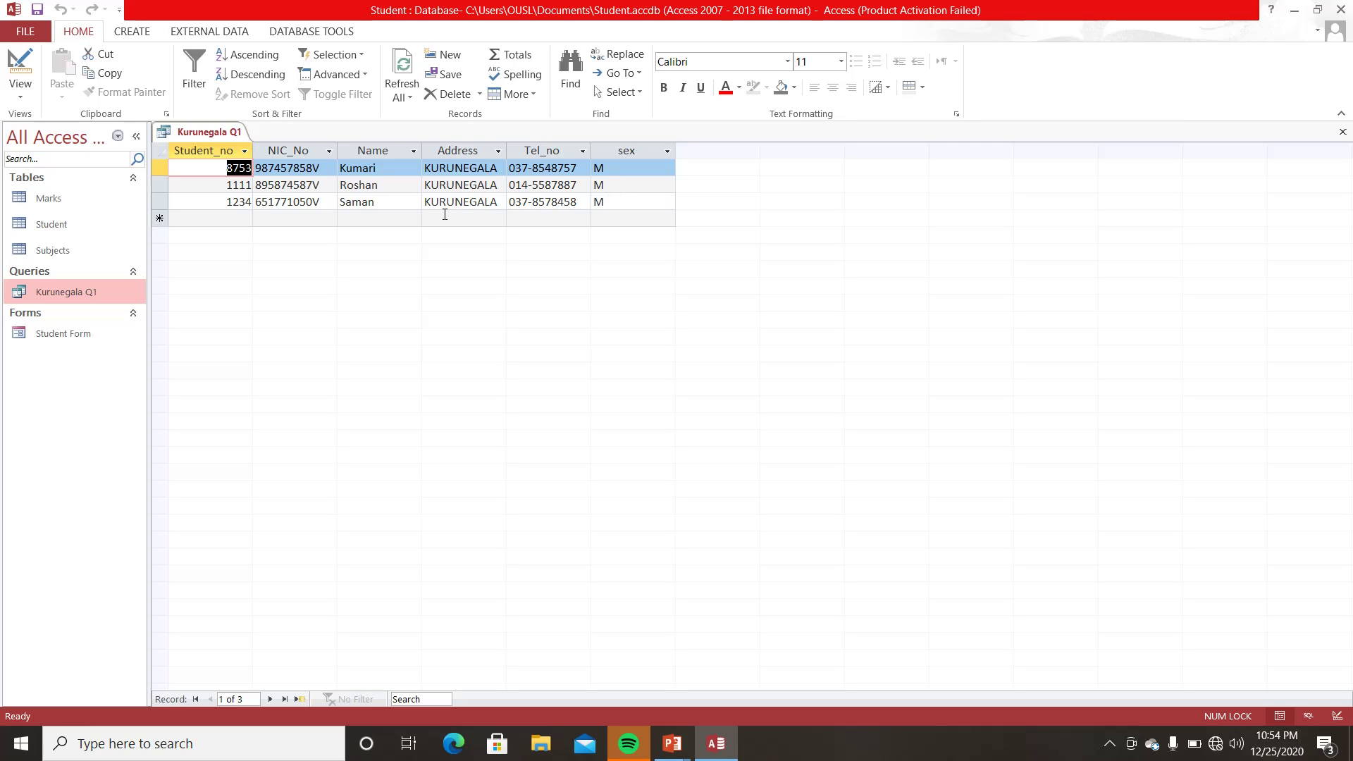
{"action": "left_click", "coordinate": [1343, 132]}
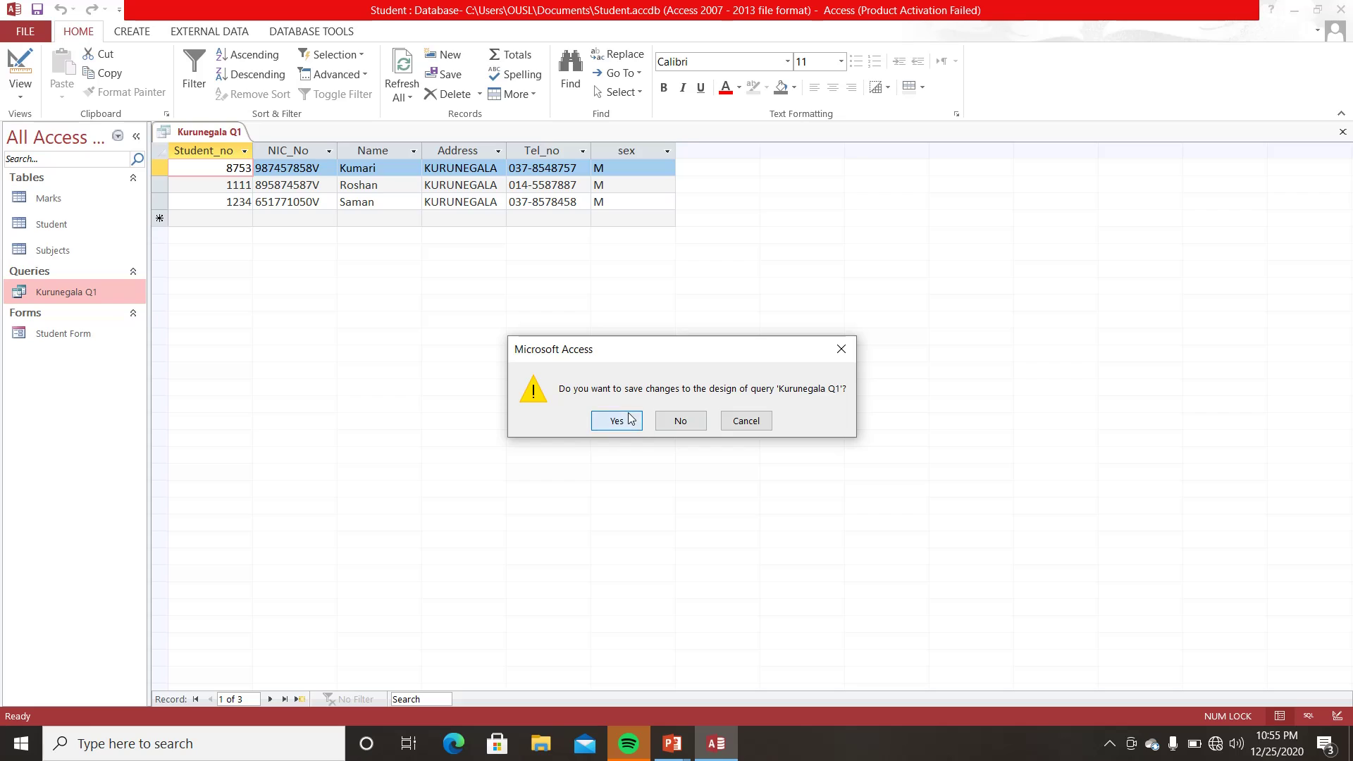
{"action": "left_click", "coordinate": [617, 420]}
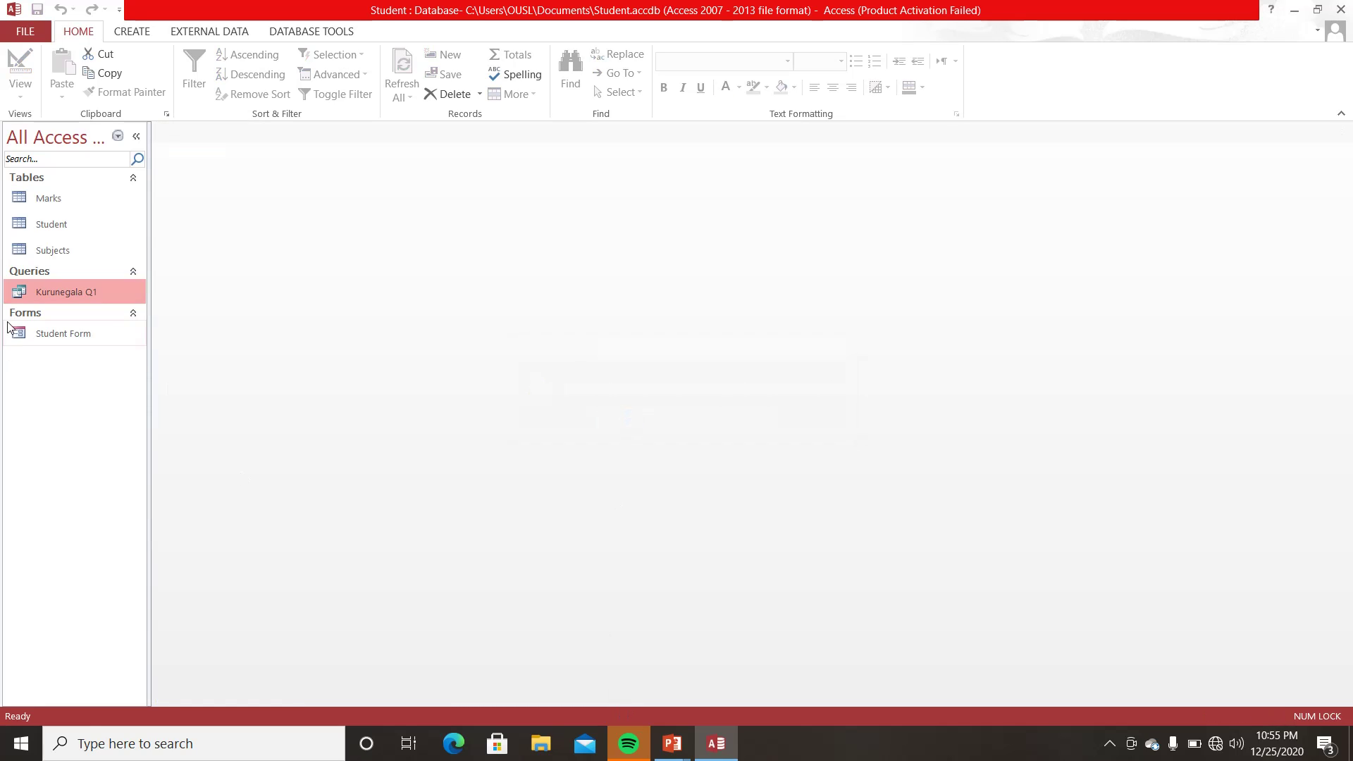
{"action": "right_click", "coordinate": [64, 292]}
{"action": "left_click", "coordinate": [102, 326]}
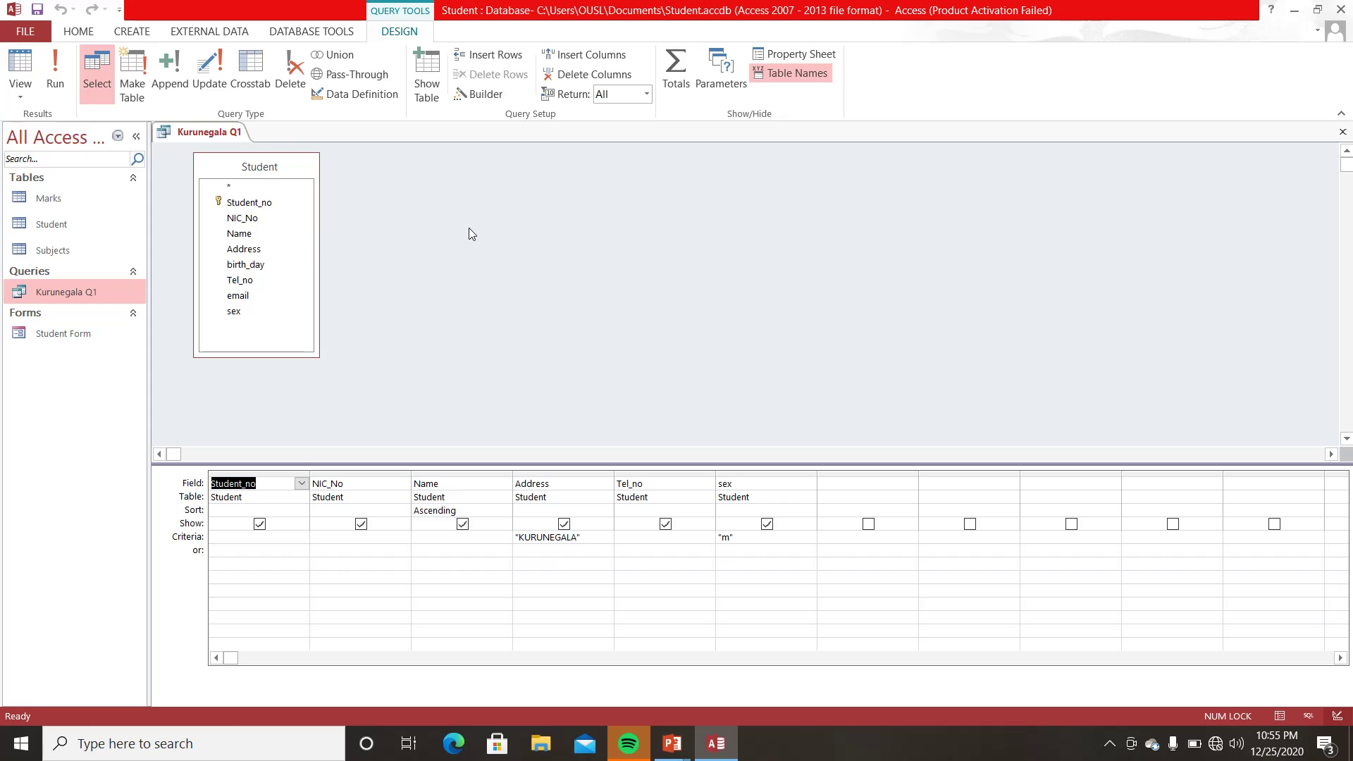
{"action": "left_click", "coordinate": [1343, 132]}
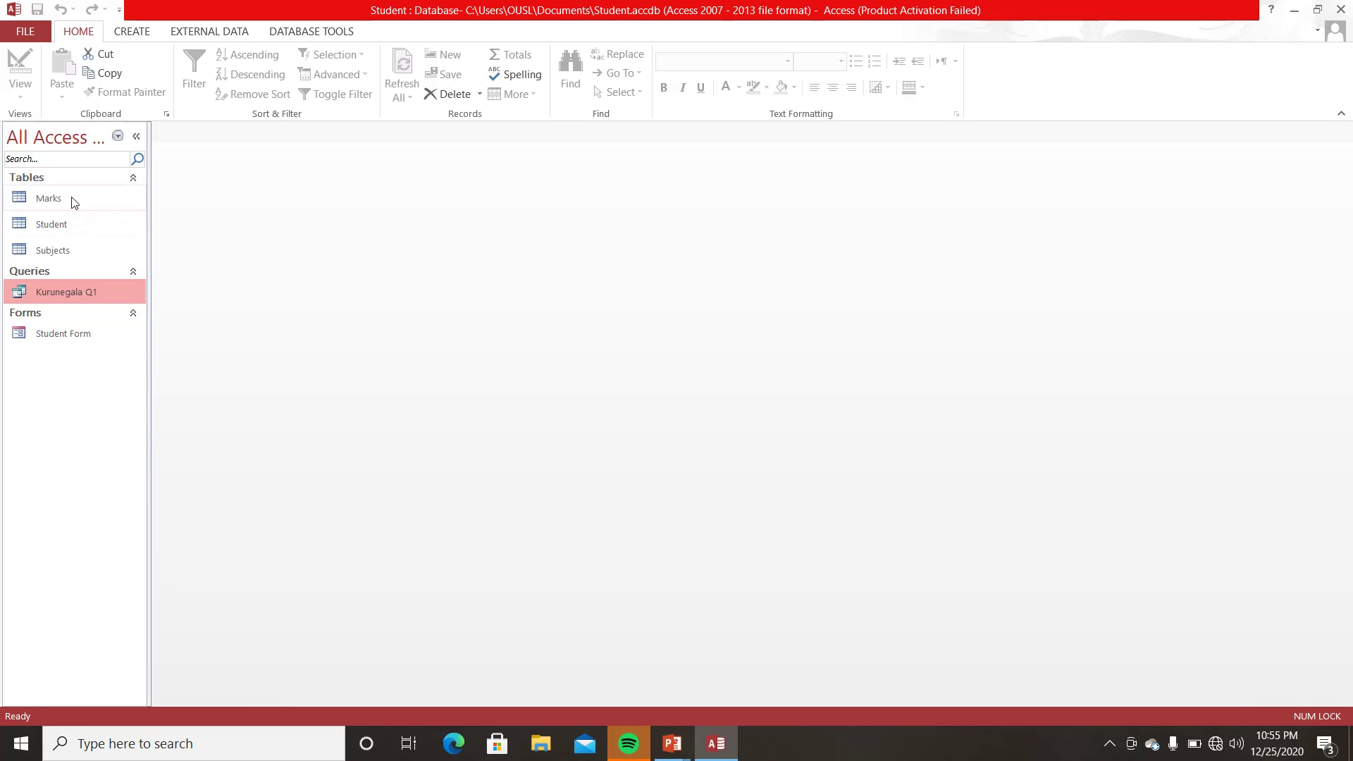
{"action": "left_click", "coordinate": [71, 200]}
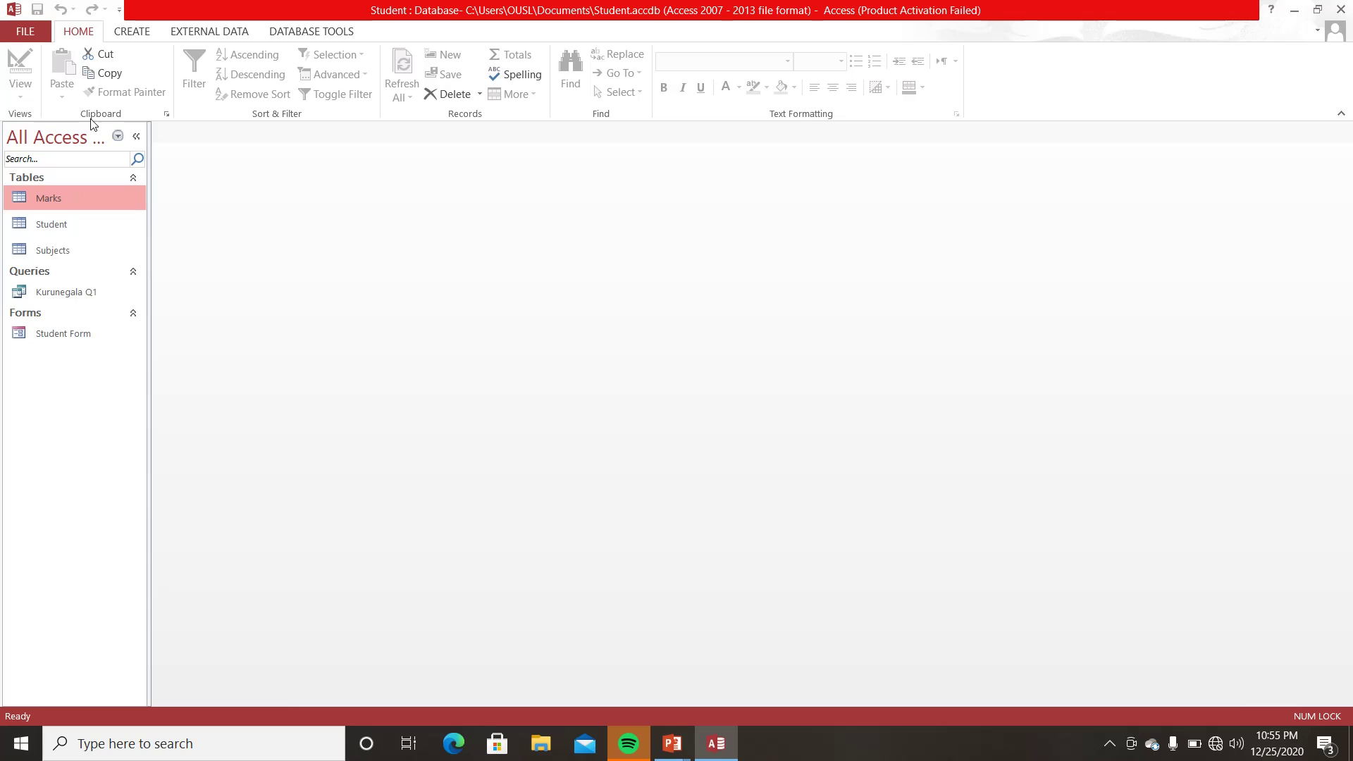
- Start a new query design based on the Marks table
{"action": "left_click", "coordinate": [125, 33]}
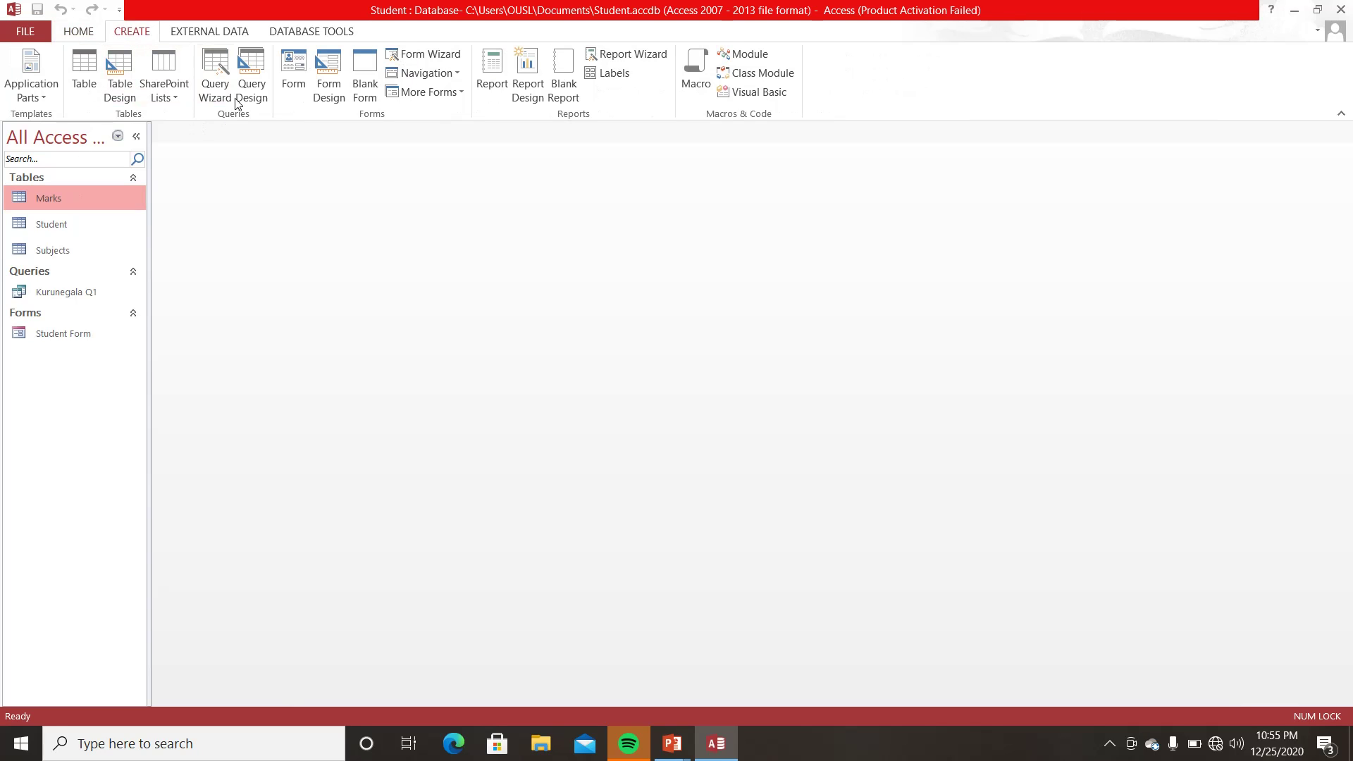
{"action": "left_click", "coordinate": [253, 66]}
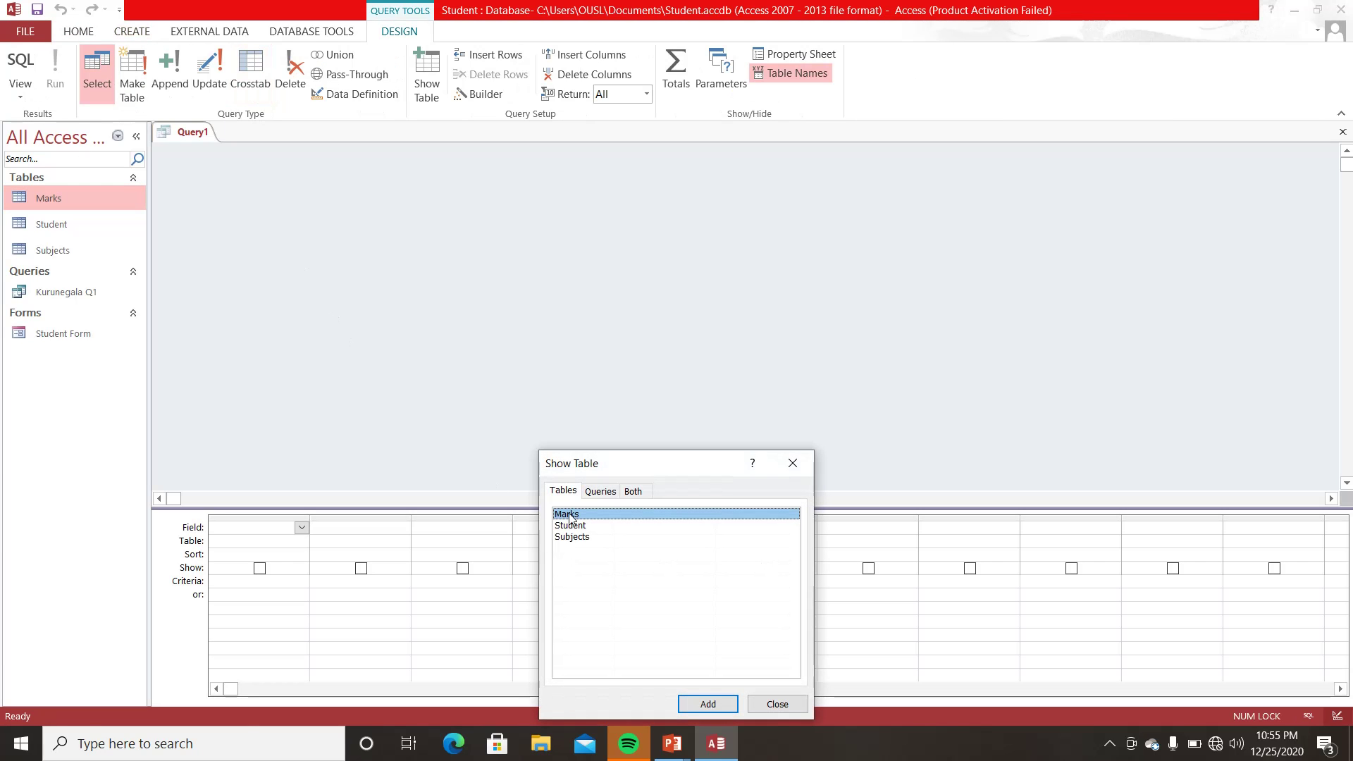
{"action": "left_click", "coordinate": [708, 704]}
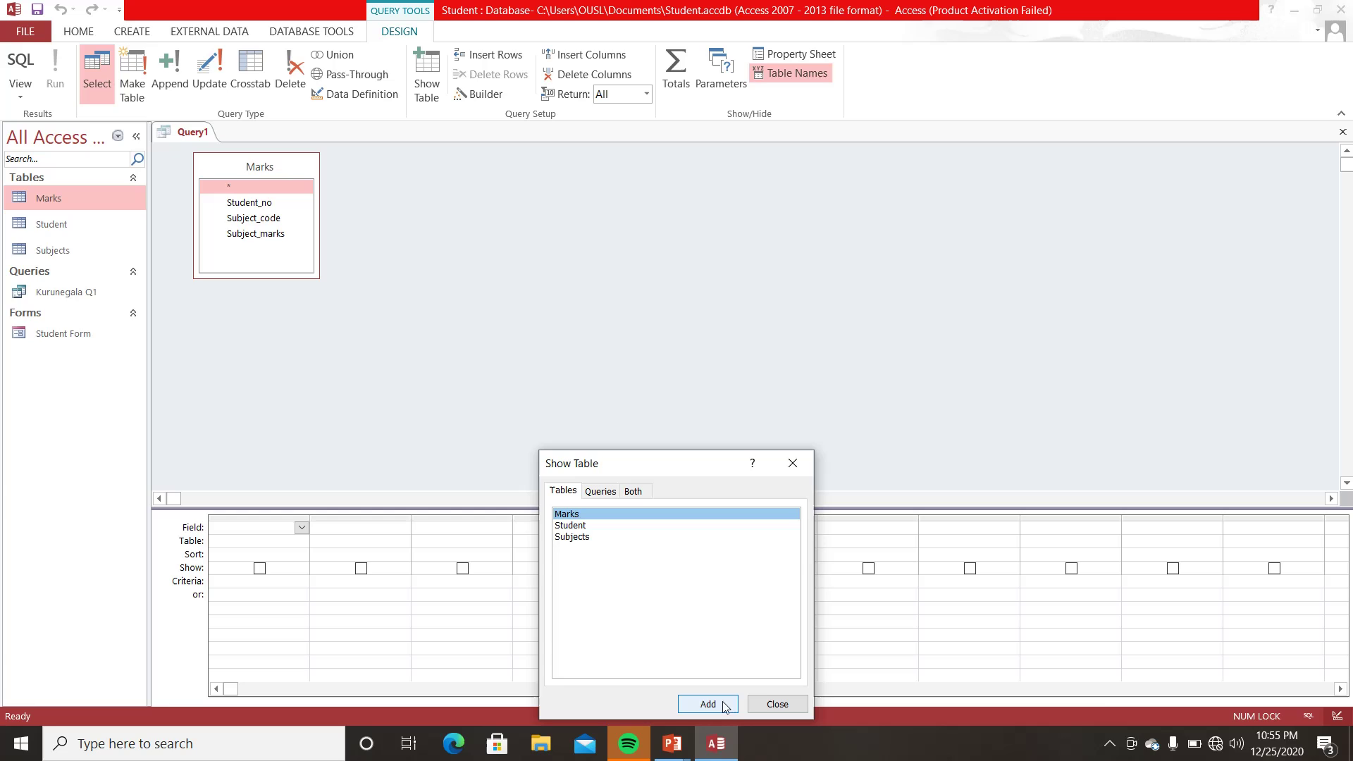
{"action": "left_click", "coordinate": [772, 704]}
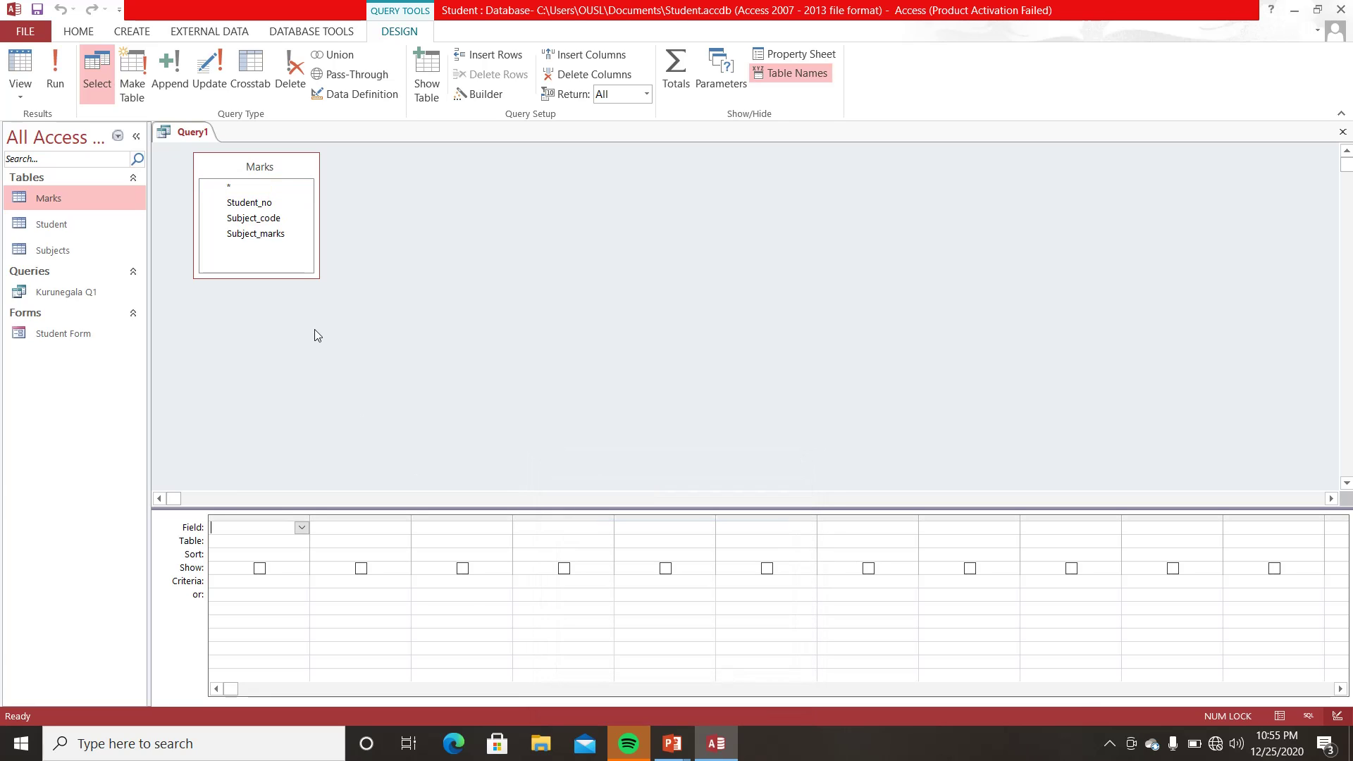
- Add the Student_no, Subject_code and Subject_marks fields to the query grid
{"action": "left_click", "coordinate": [302, 528]}
{"action": "left_click", "coordinate": [265, 552]}
{"action": "left_click", "coordinate": [356, 527]}
{"action": "left_click", "coordinate": [404, 528]}
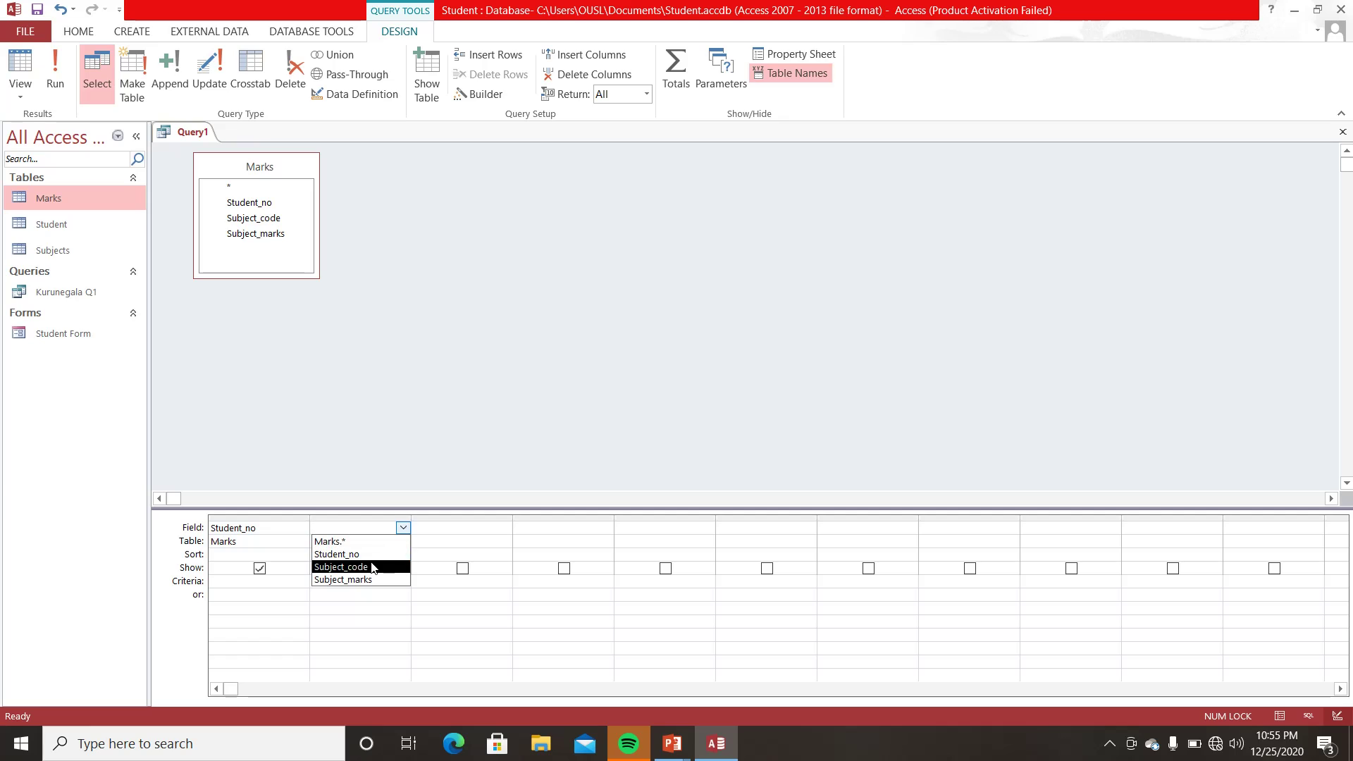
{"action": "left_click", "coordinate": [374, 567]}
{"action": "left_click", "coordinate": [422, 530]}
{"action": "left_click", "coordinate": [505, 528]}
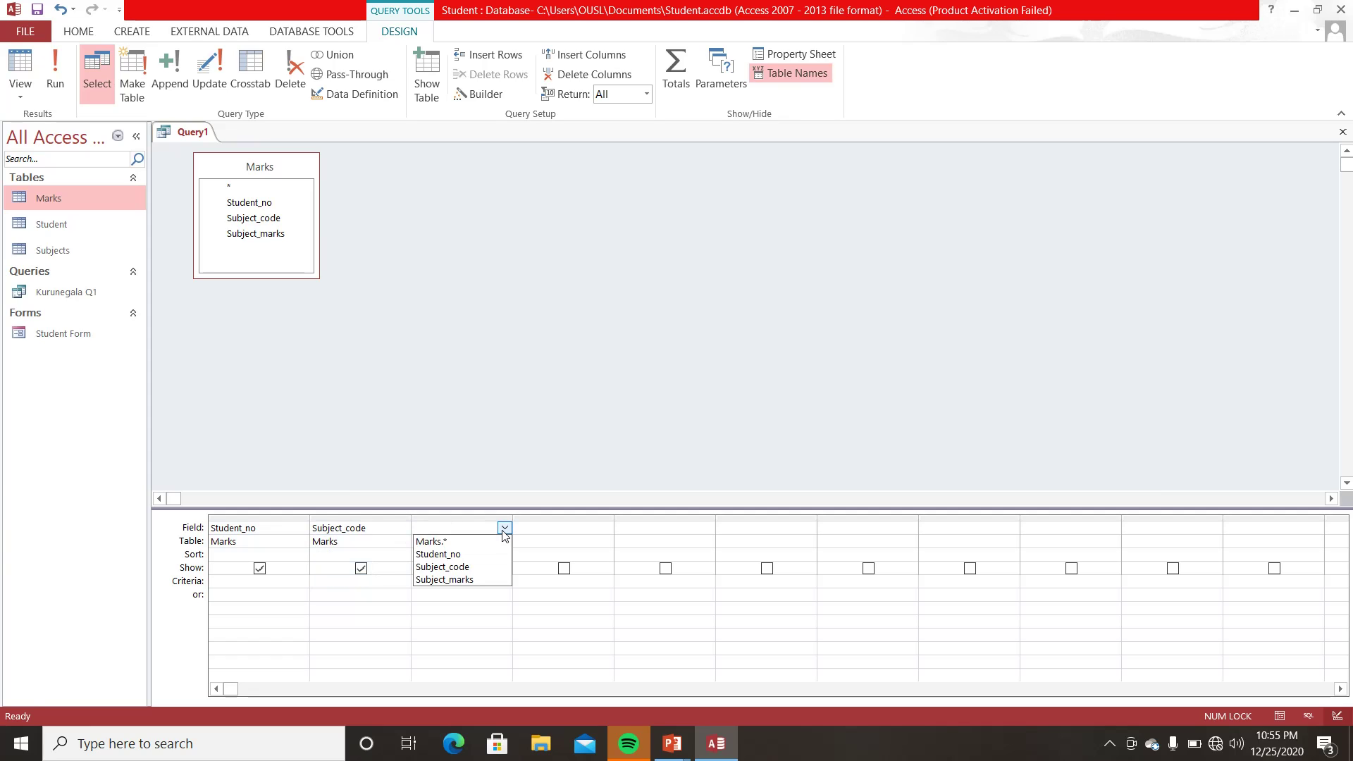
{"action": "left_click", "coordinate": [468, 579]}
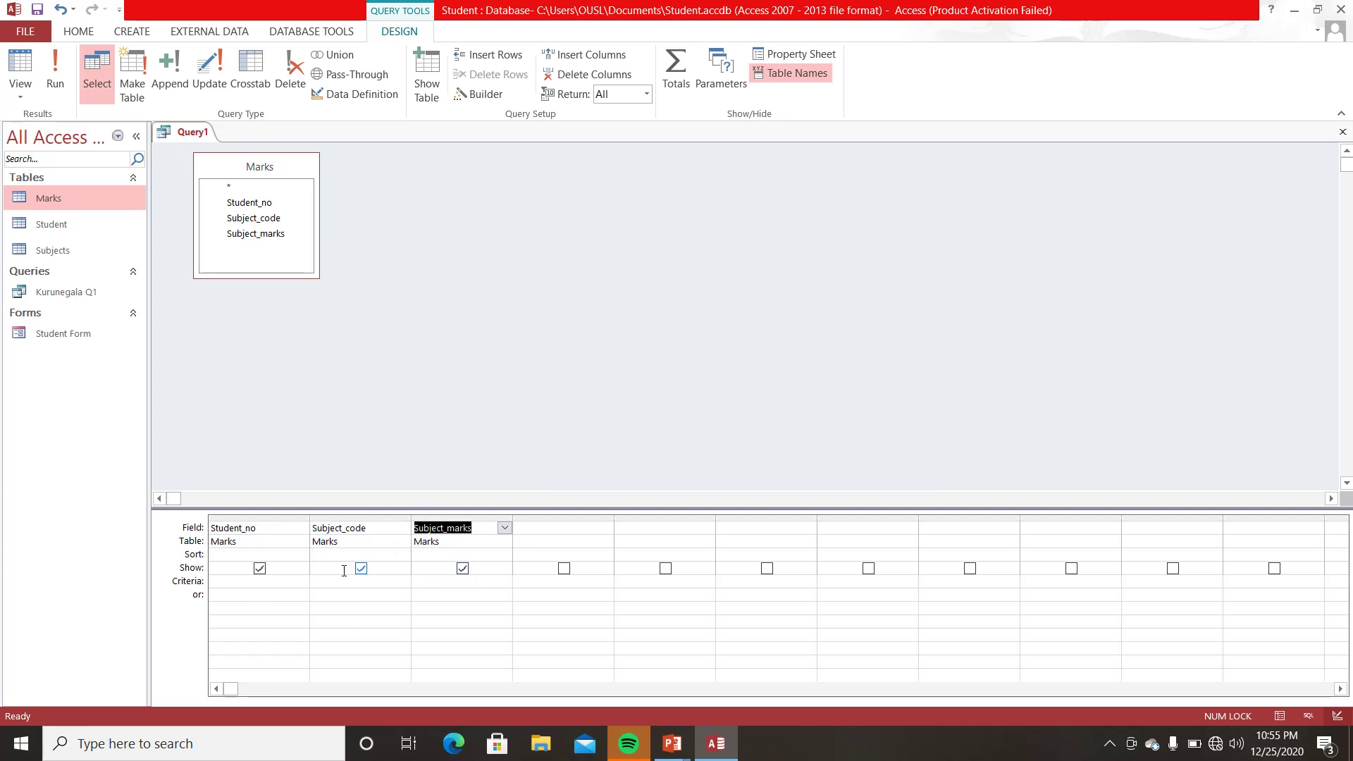
- Filter Subject_marks to >=50 And <=80 and run the query, returning 9 records
{"action": "left_click", "coordinate": [428, 582]}
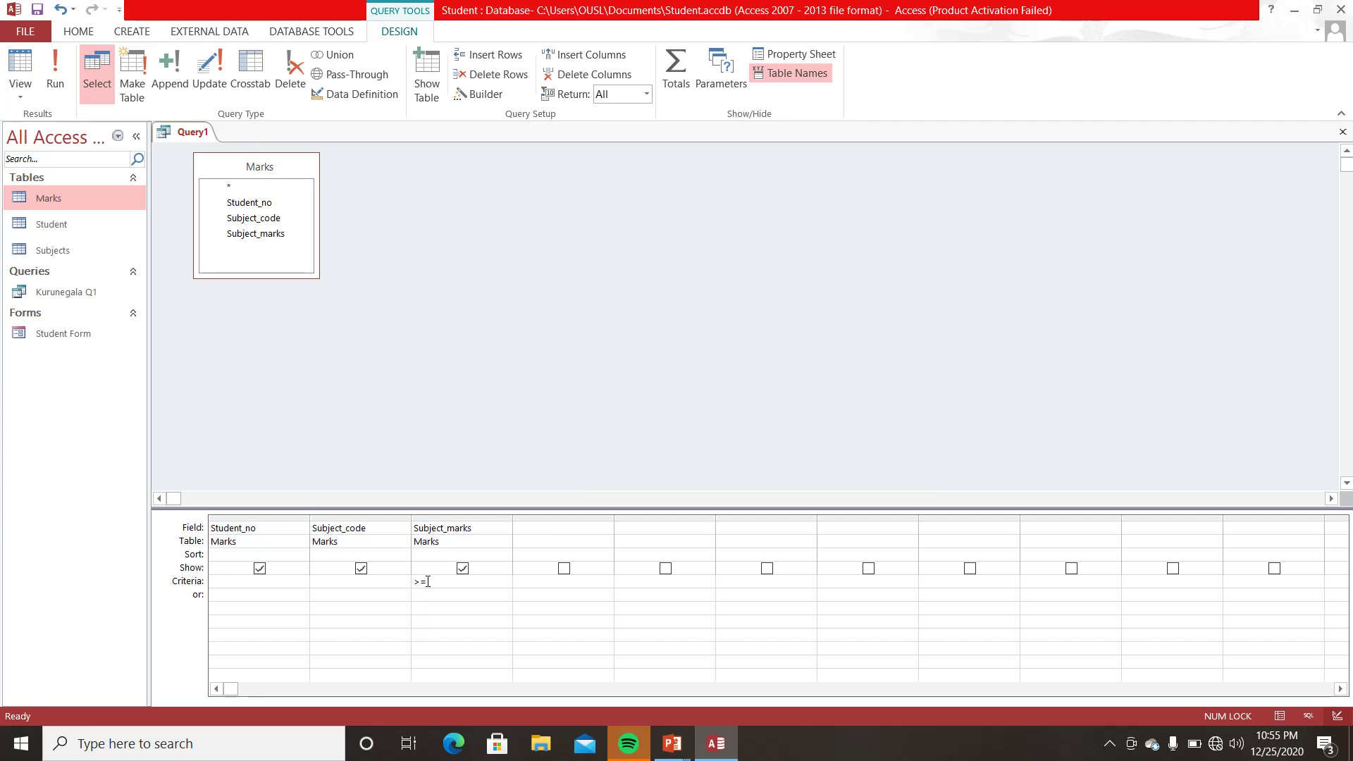
{"action": "type", "text": ">=50 and"}
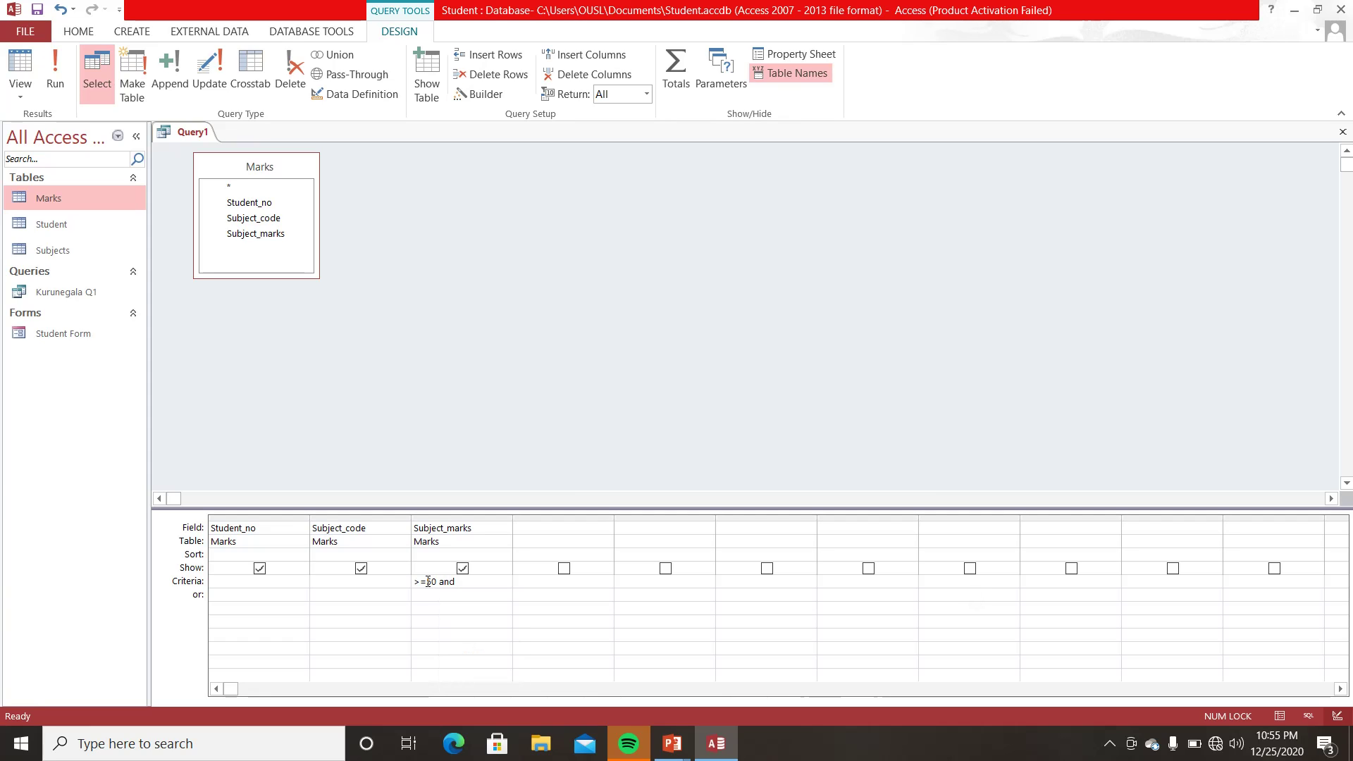
{"action": "type", "text": " <=80"}
{"action": "key", "text": "Tab"}
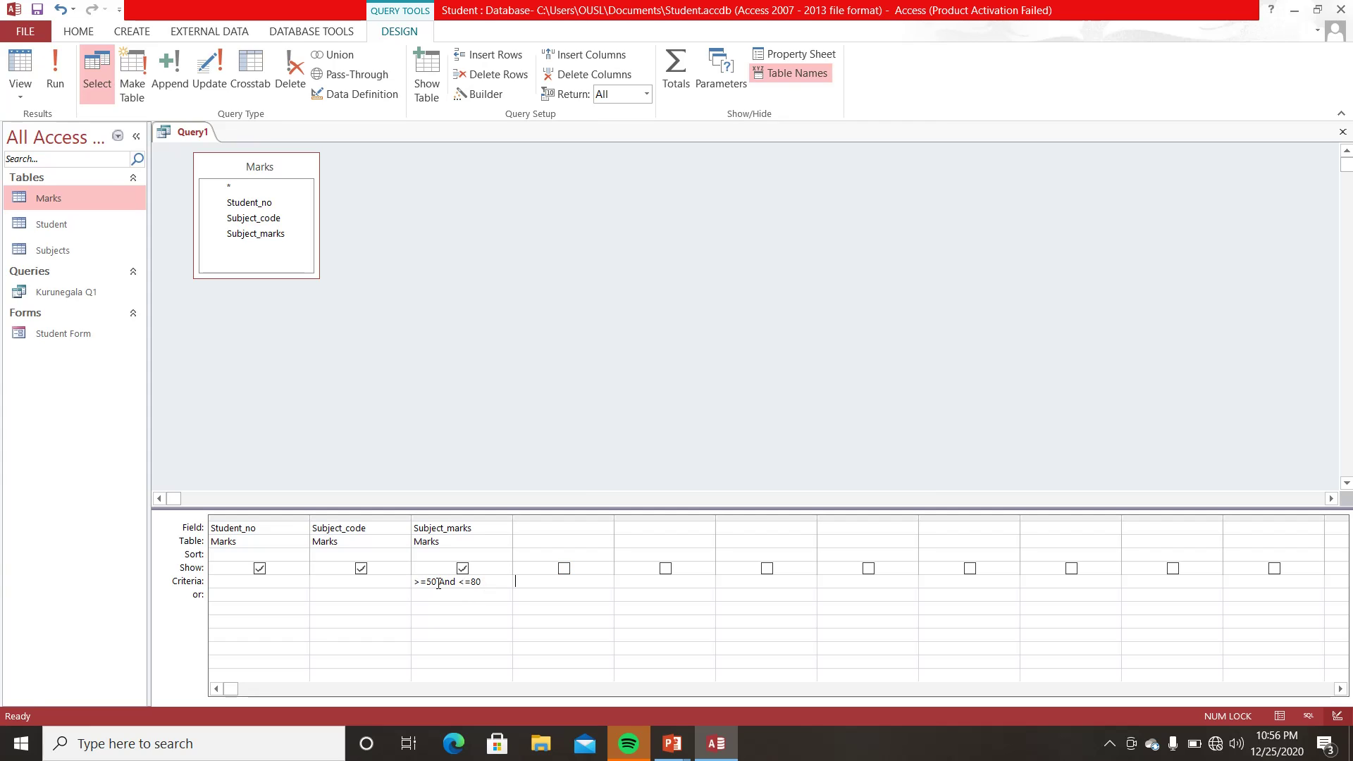
{"action": "left_click", "coordinate": [56, 68]}
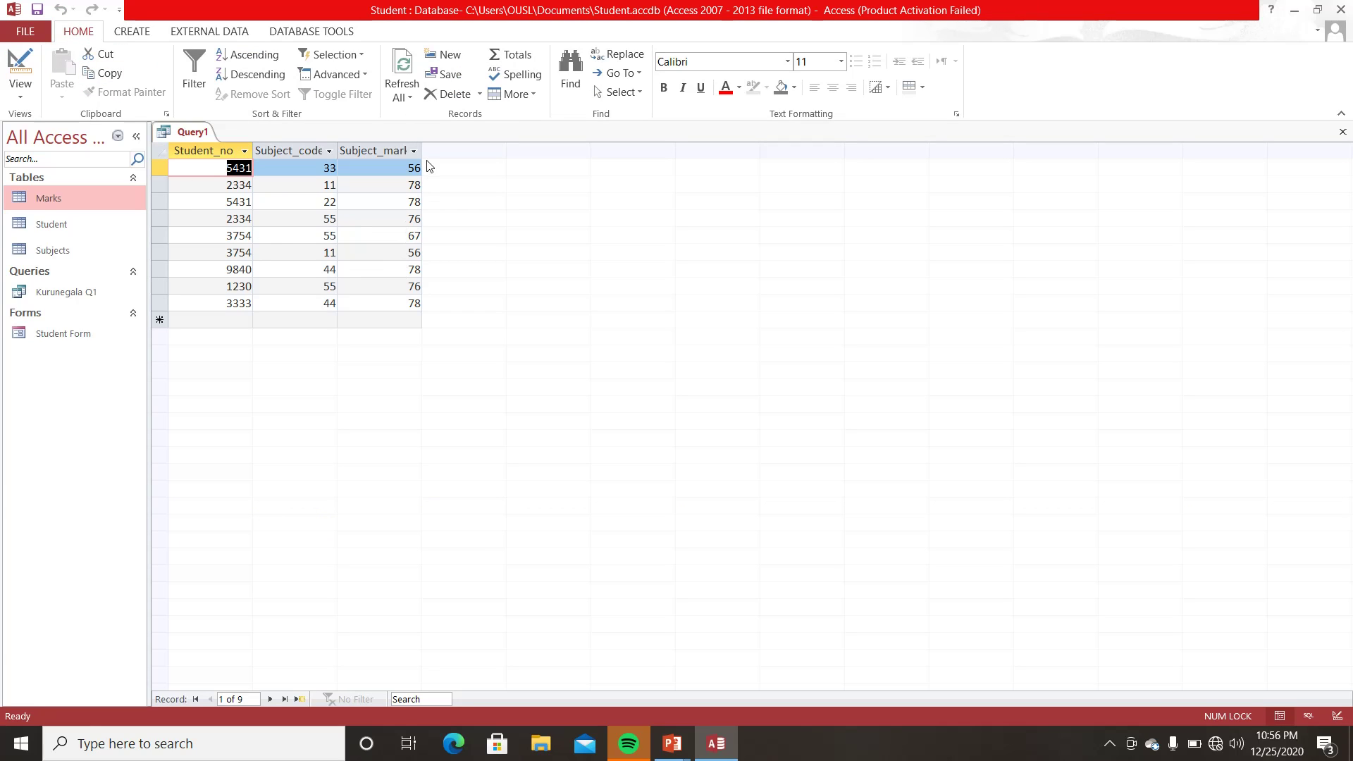
- Widen the Subject_marks column and compare the results against the Marks table
{"action": "left_click_drag", "start_coordinate": [421, 150], "coordinate": [453, 150]}
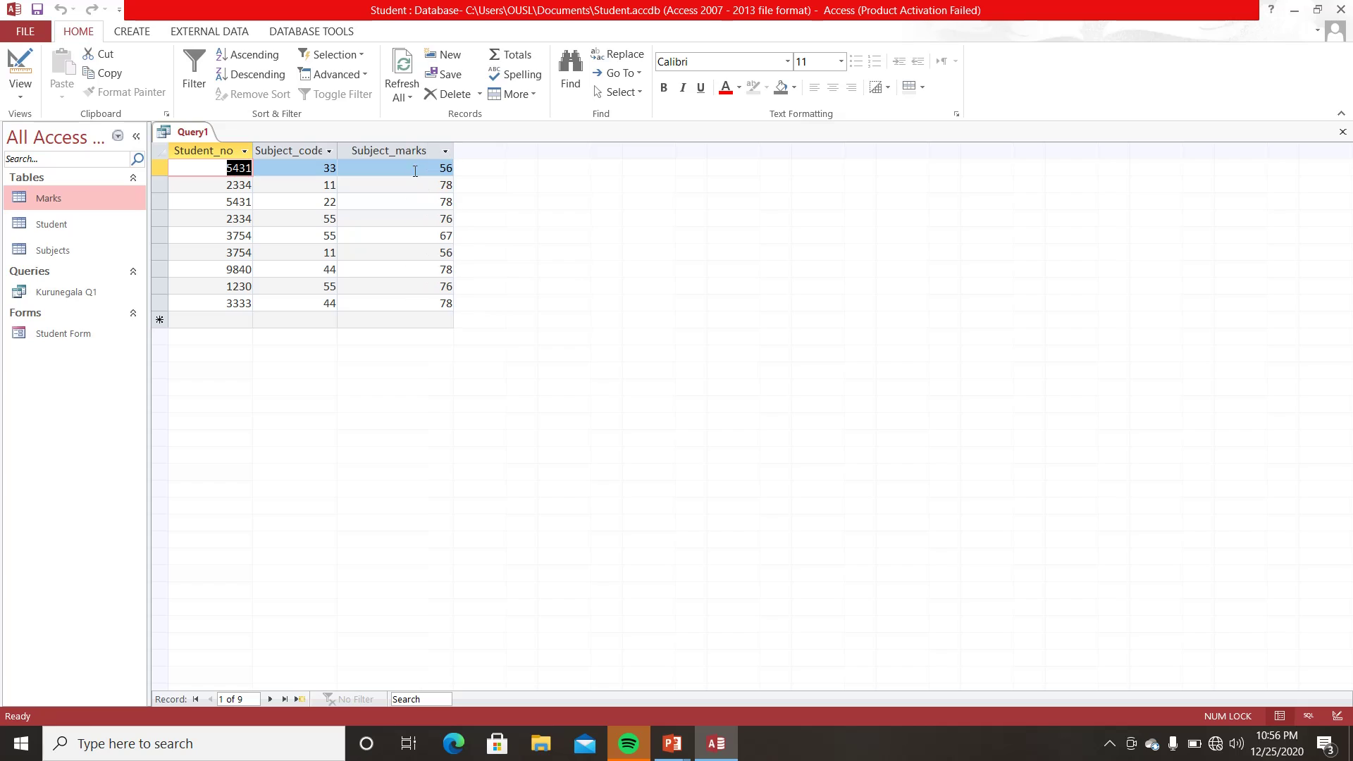
{"action": "double_click", "coordinate": [107, 202]}
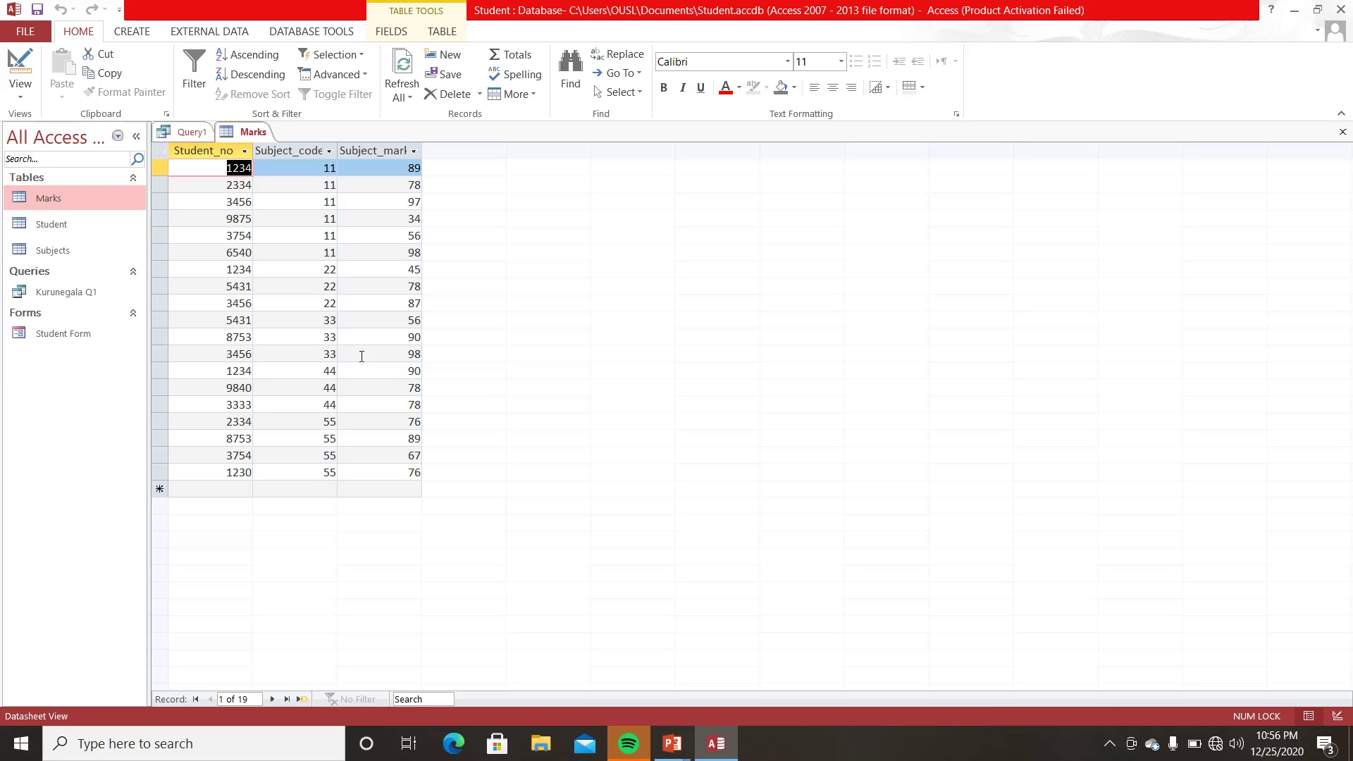
{"action": "left_click", "coordinate": [1342, 132]}
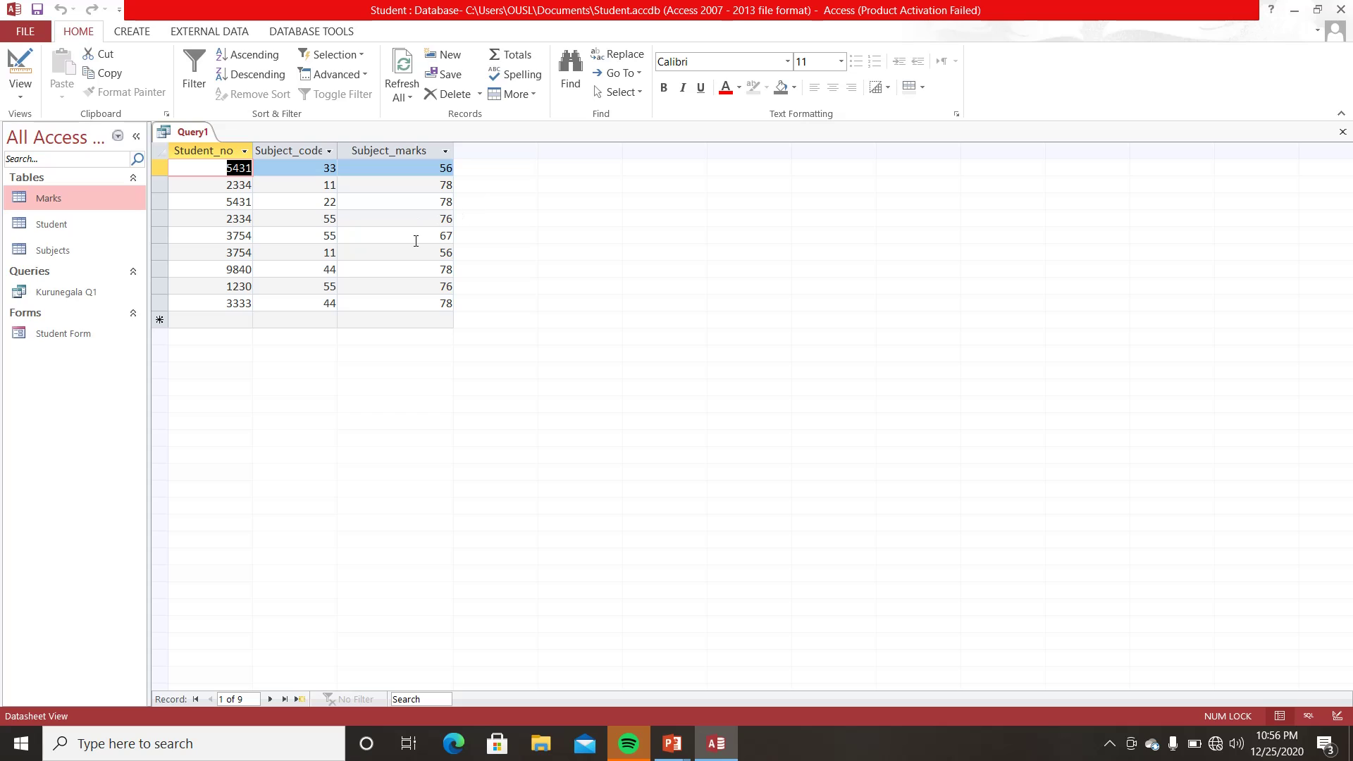
- Close the marks-range query and save it as 'Marks Q2'
{"action": "left_click", "coordinate": [1343, 134]}
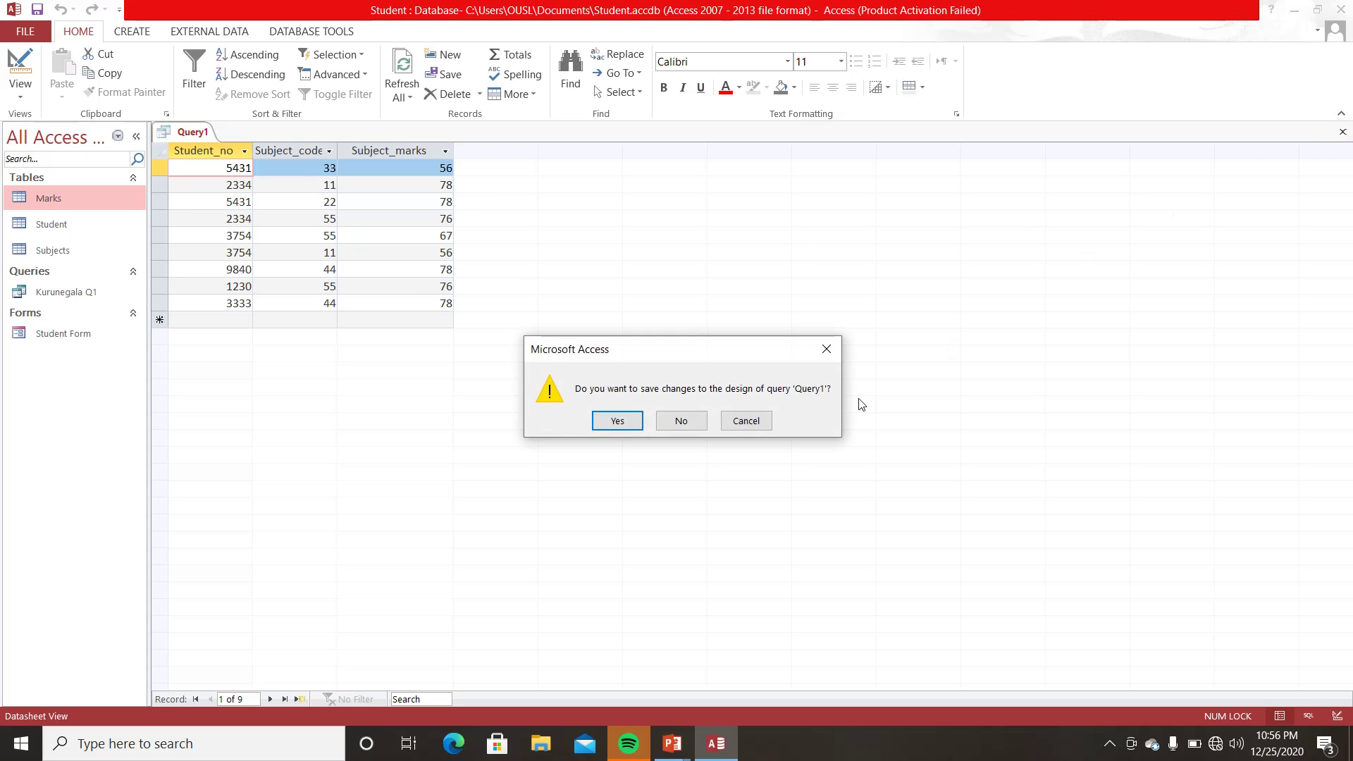
{"action": "left_click", "coordinate": [619, 420]}
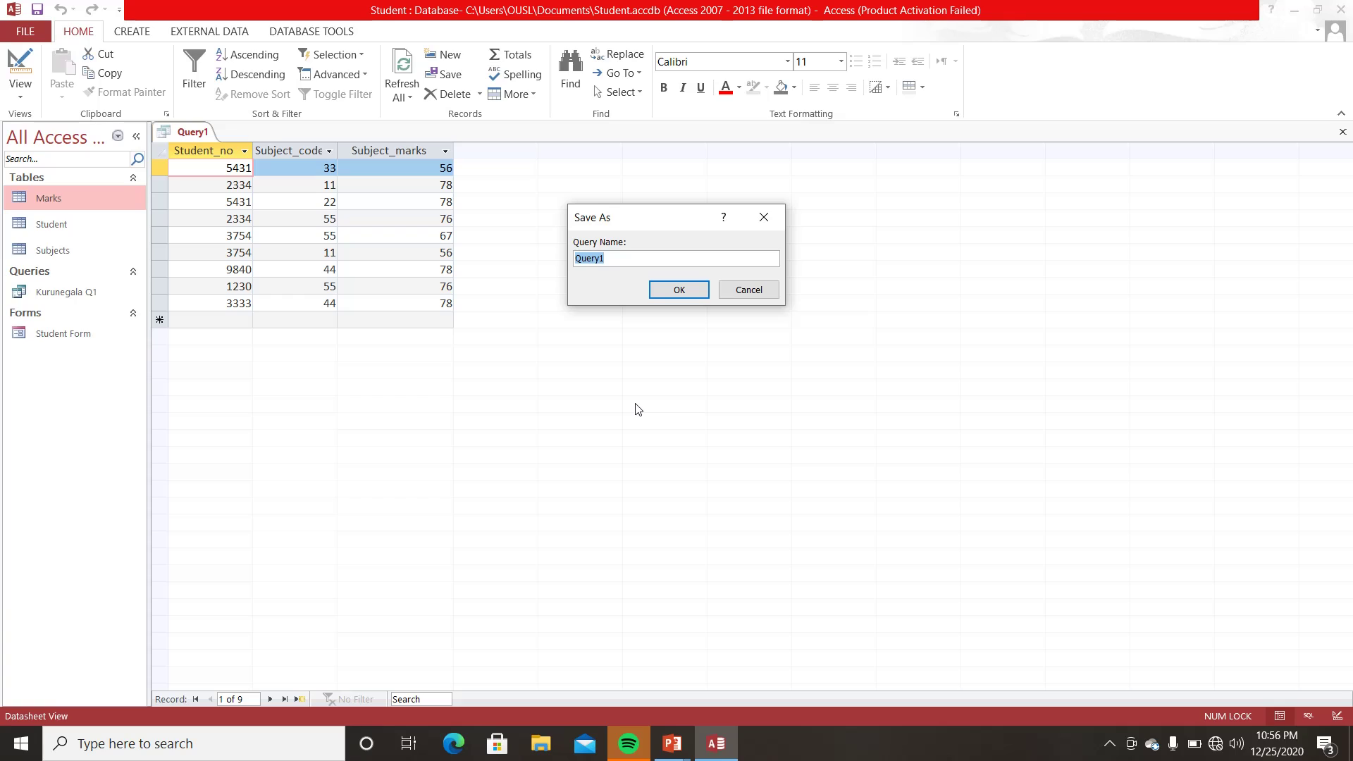
{"action": "type", "text": "Marks Q2"}
{"action": "left_click", "coordinate": [674, 291]}
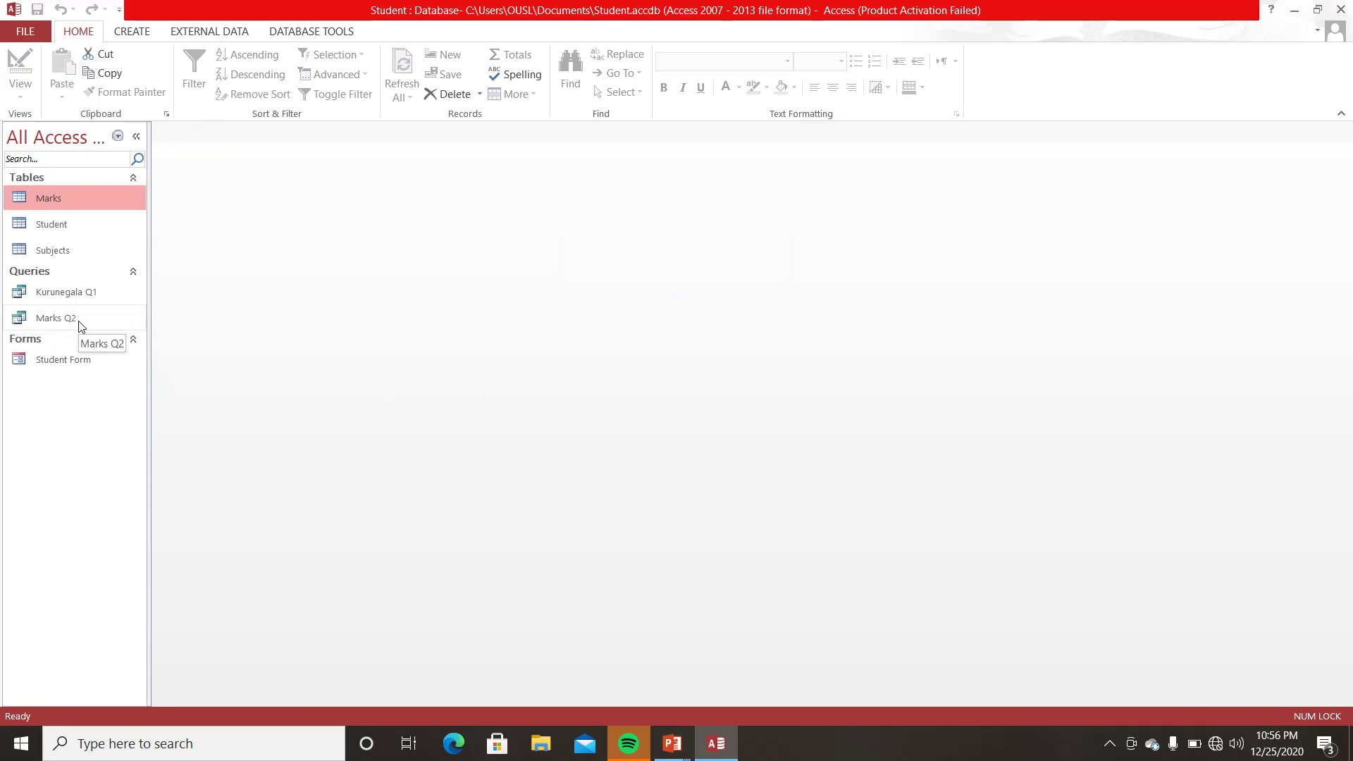
- Trial-edit Marks Q2's Subject_marks criterion, run it, then discard the changes
{"action": "right_click", "coordinate": [80, 323]}
{"action": "left_click", "coordinate": [120, 353]}
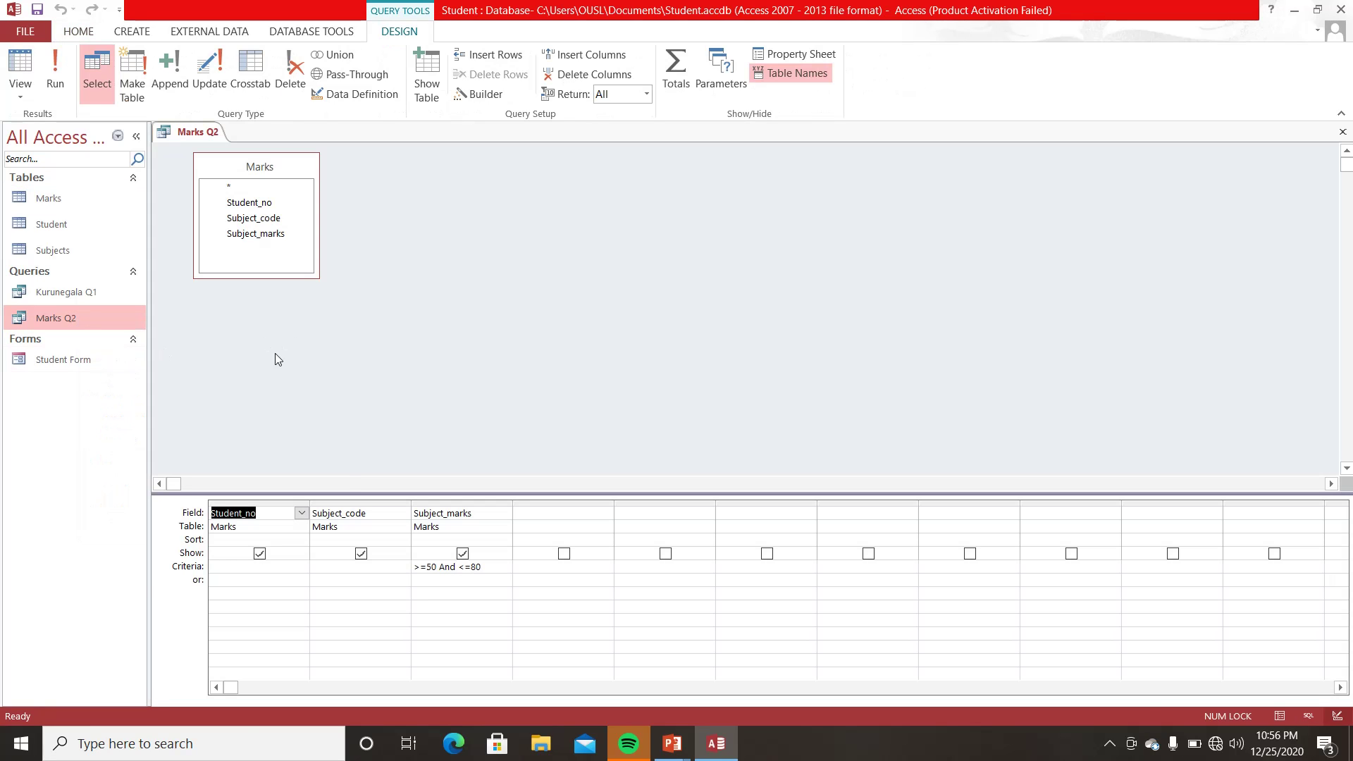
{"action": "left_click", "coordinate": [500, 568]}
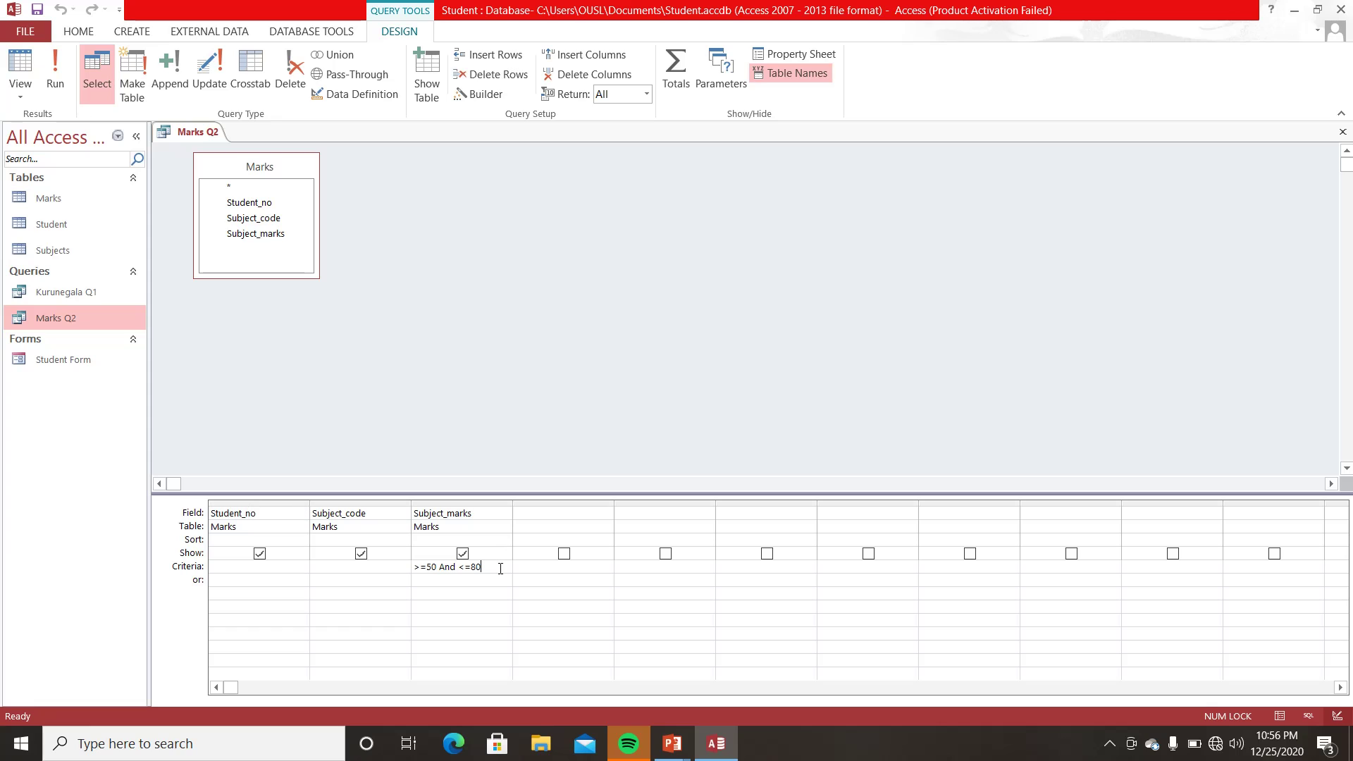
{"action": "key", "text": "BackSpace"}
{"action": "key", "text": "BackSpace"}
{"action": "key", "text": "BackSpace"}
{"action": "key", "text": "BackSpace"}
{"action": "left_click", "coordinate": [59, 77]}
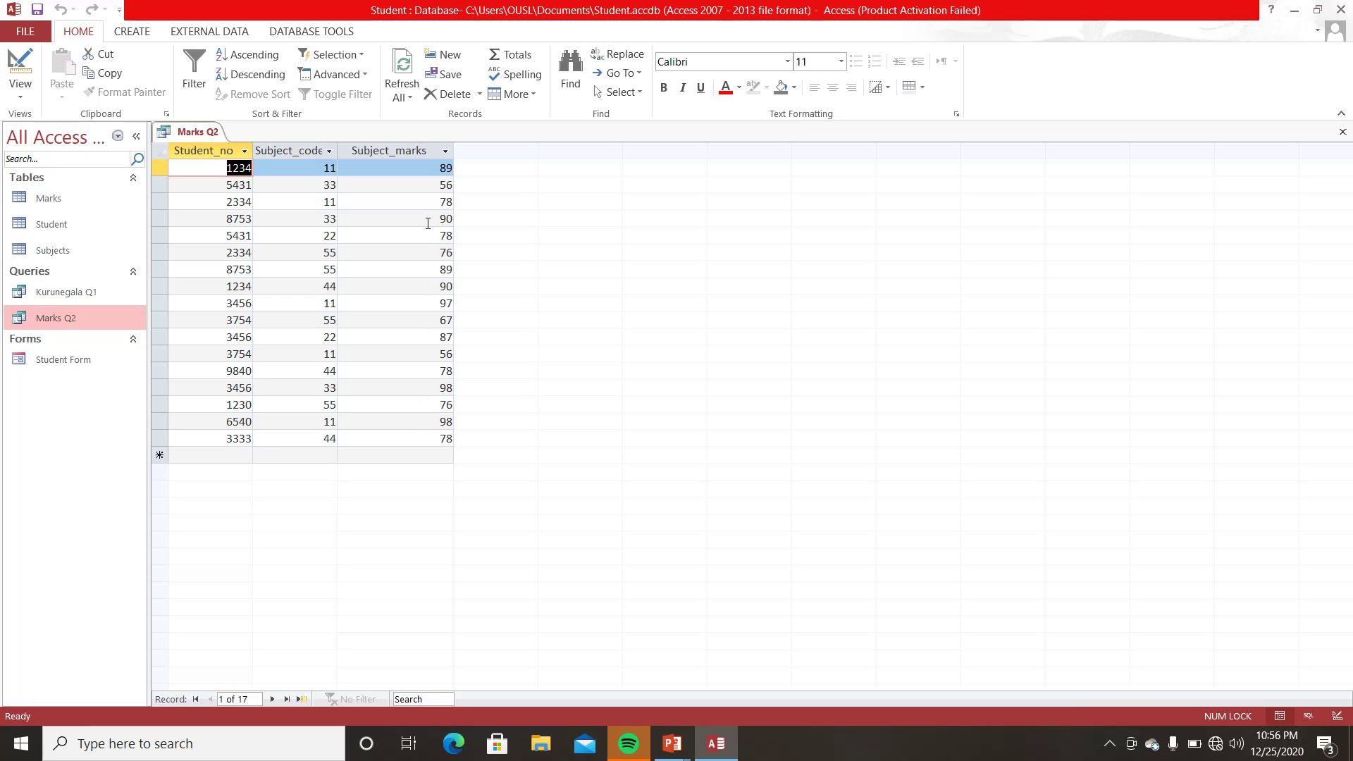
{"action": "left_click", "coordinate": [1344, 134]}
{"action": "left_click", "coordinate": [679, 417]}
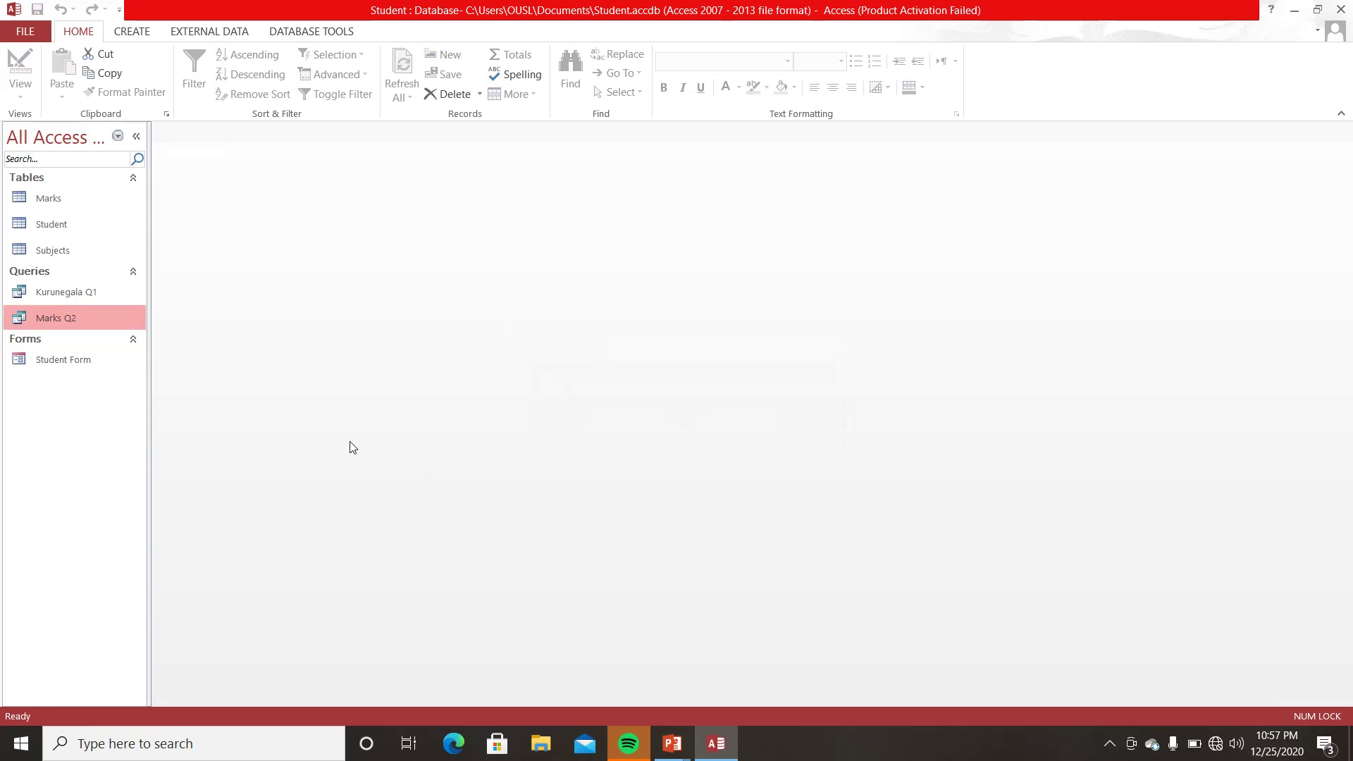
- Change Marks Q2's Subject_marks criterion to >=75, returning 14 records with marks 76–98
{"action": "right_click", "coordinate": [66, 323]}
{"action": "left_click", "coordinate": [102, 359]}
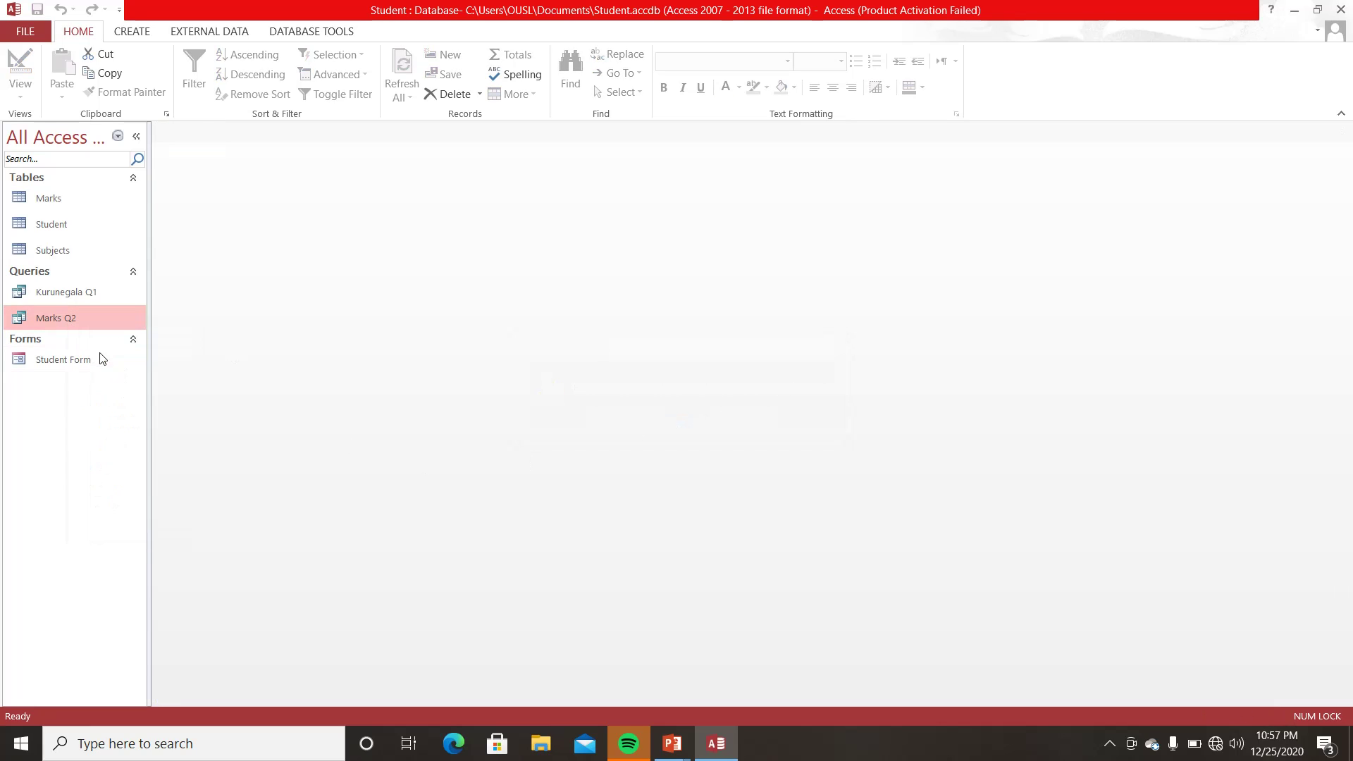
{"action": "left_click", "coordinate": [481, 566]}
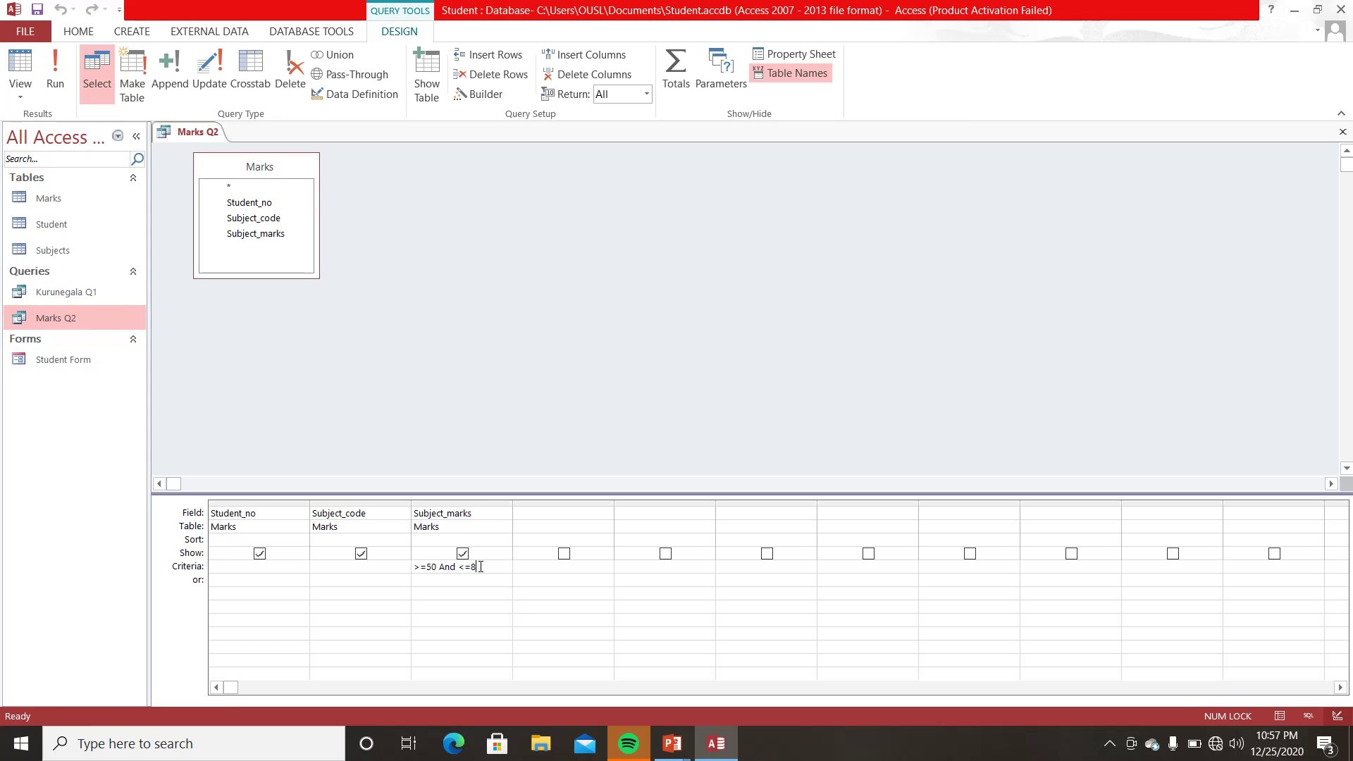
{"action": "key", "text": "BackSpace"}
{"action": "key", "text": "BackSpace"}
{"action": "key", "text": "BackSpace"}
{"action": "key", "text": "BackSpace"}
{"action": "key", "text": "BackSpace"}
{"action": "left_click", "coordinate": [55, 70]}
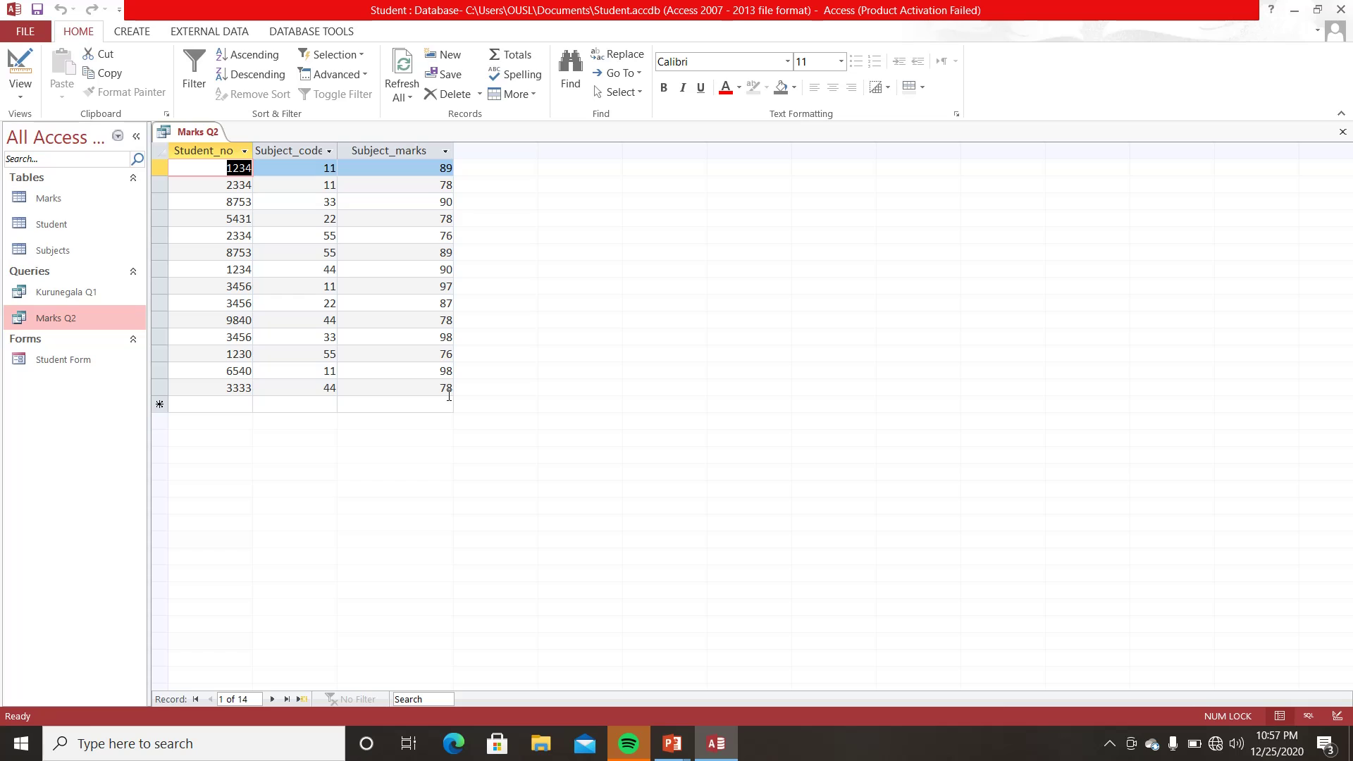
{"action": "left_click", "coordinate": [1343, 132]}
{"action": "left_click", "coordinate": [613, 423]}
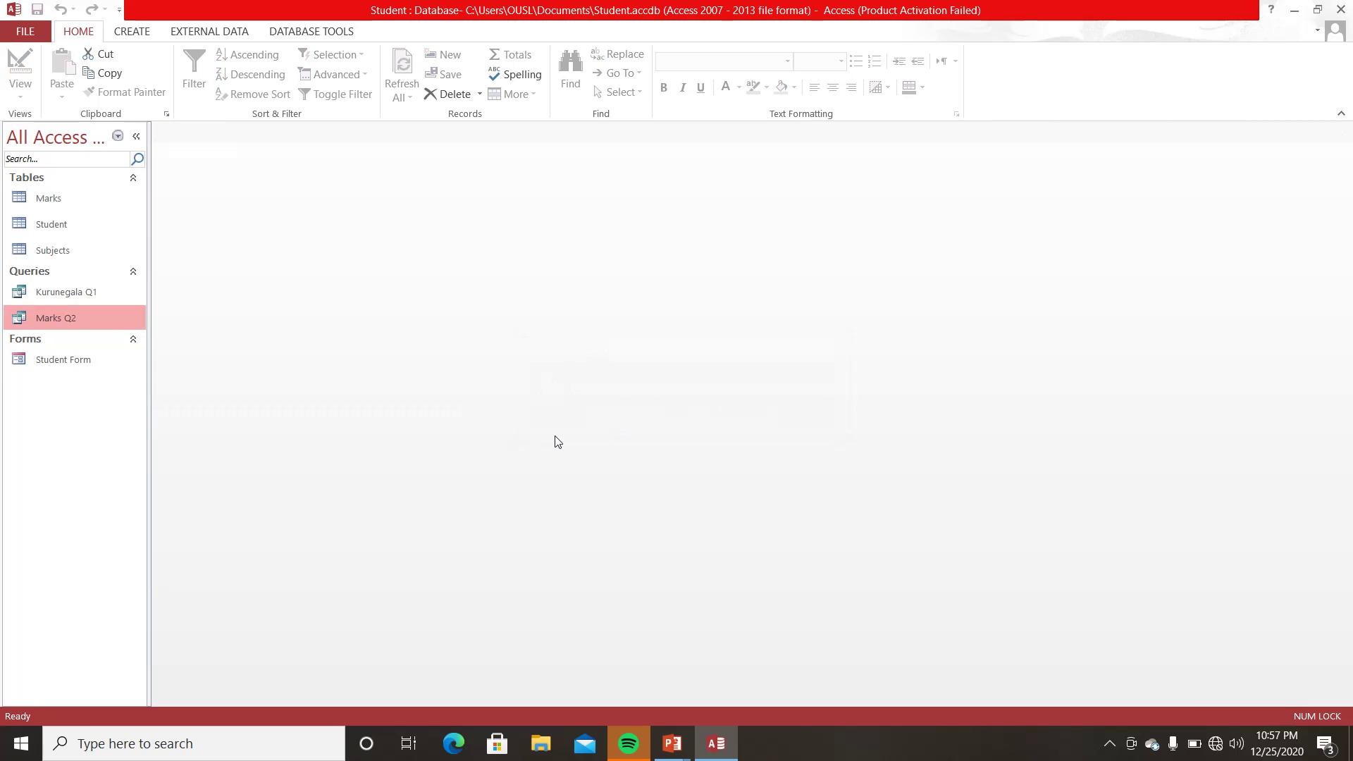
{"action": "left_click", "coordinate": [66, 291]}
{"action": "double_click", "coordinate": [65, 297]}
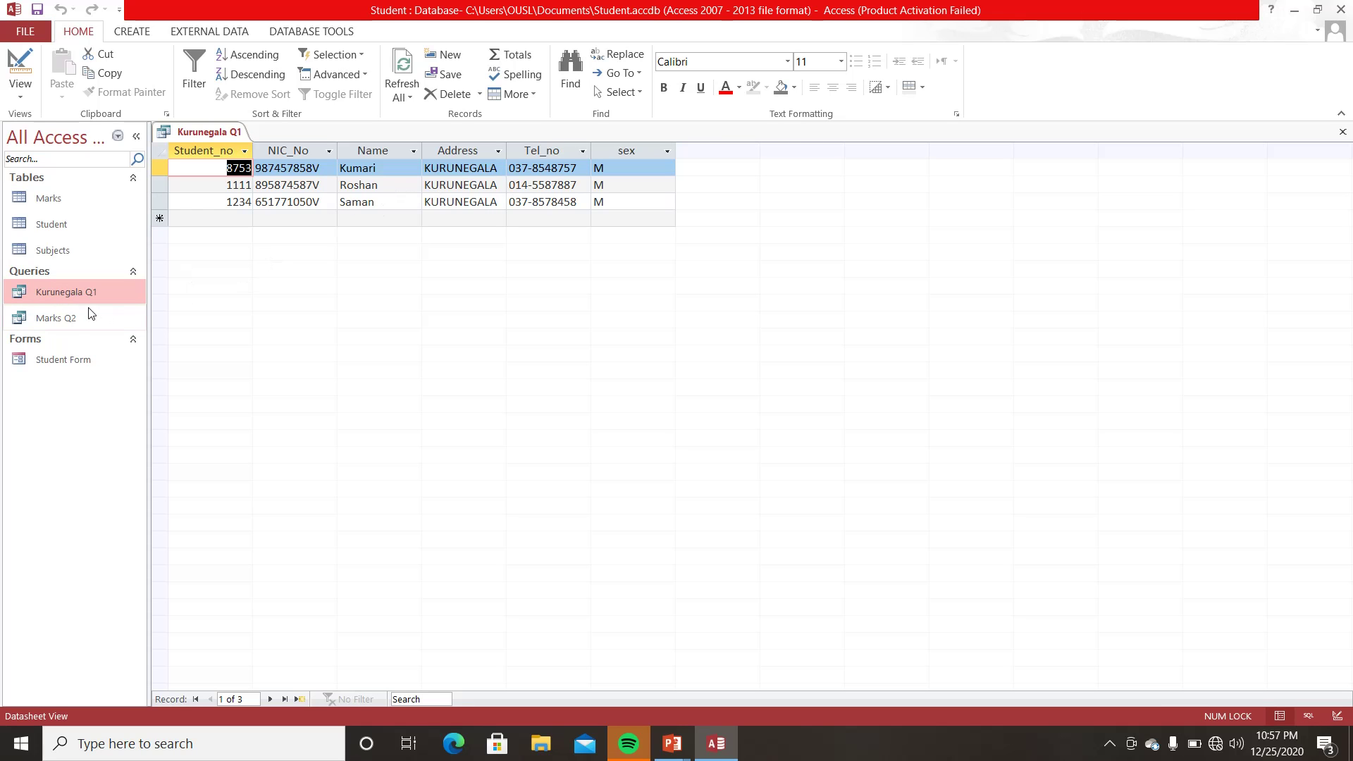
{"action": "left_click", "coordinate": [1345, 135]}
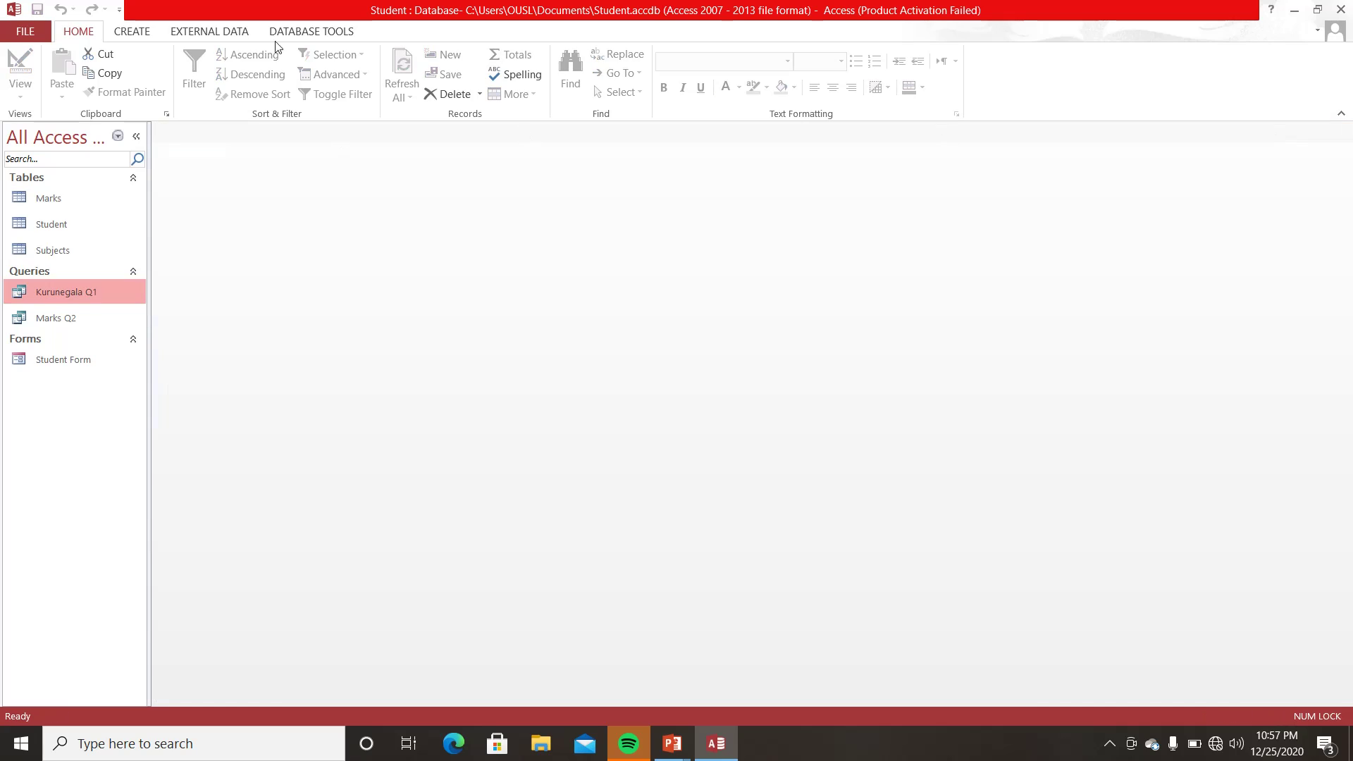
{"action": "left_click", "coordinate": [111, 318]}
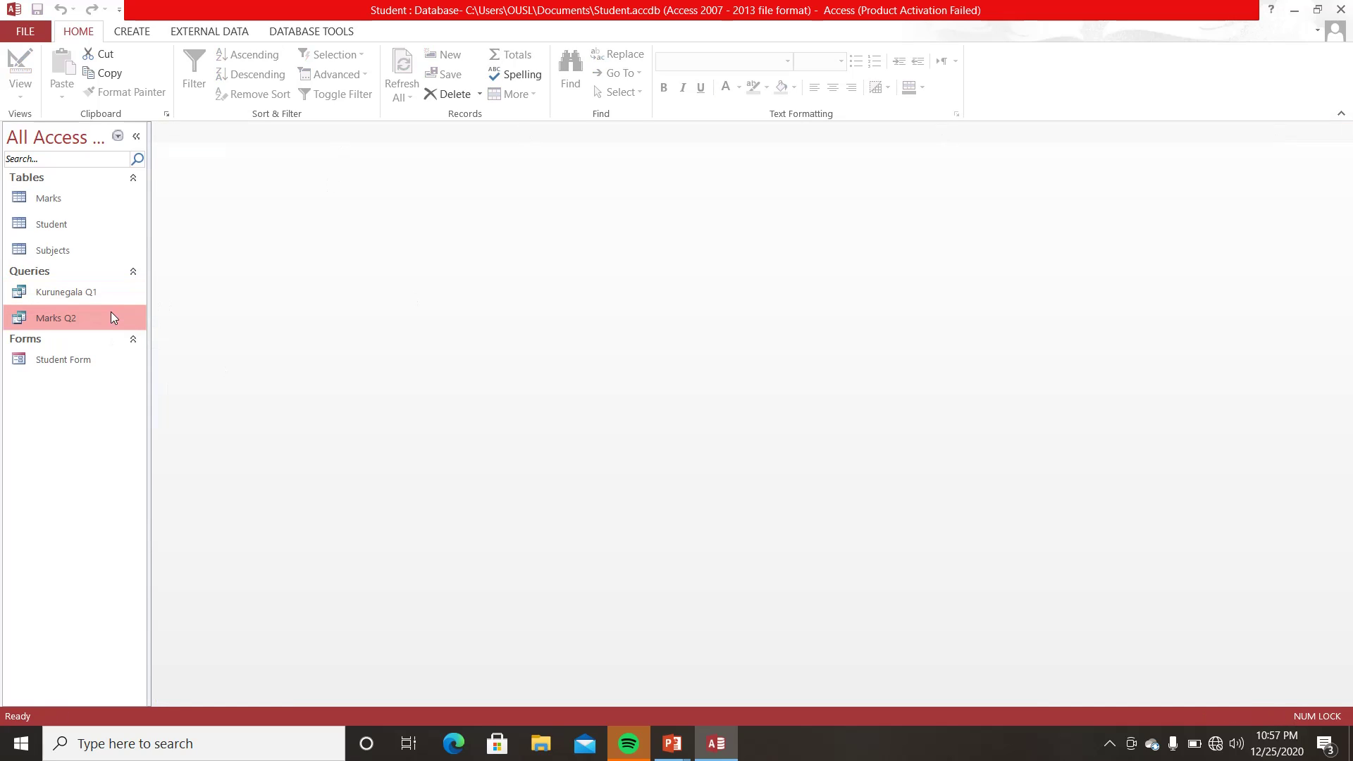
{"action": "left_click", "coordinate": [96, 294]}
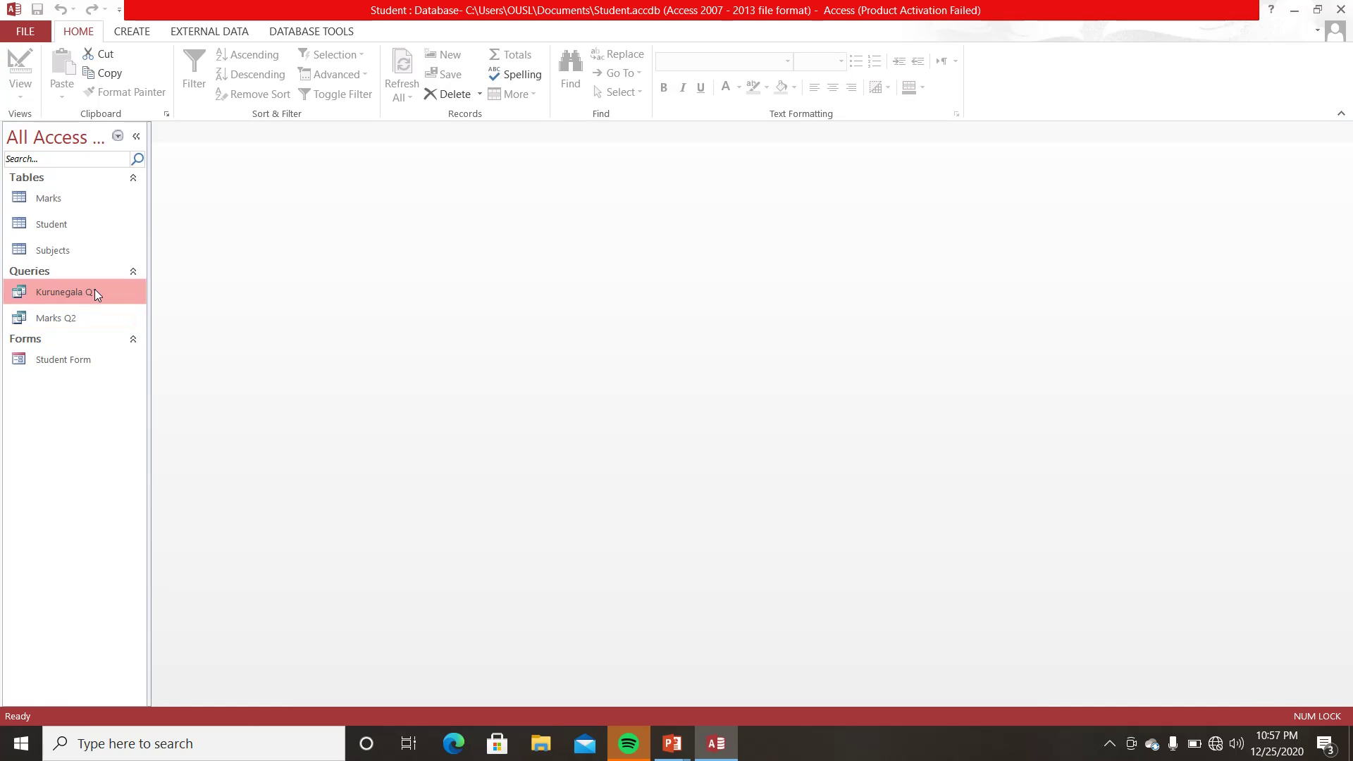
{"action": "left_click", "coordinate": [86, 317]}
{"action": "right_click", "coordinate": [86, 317]}
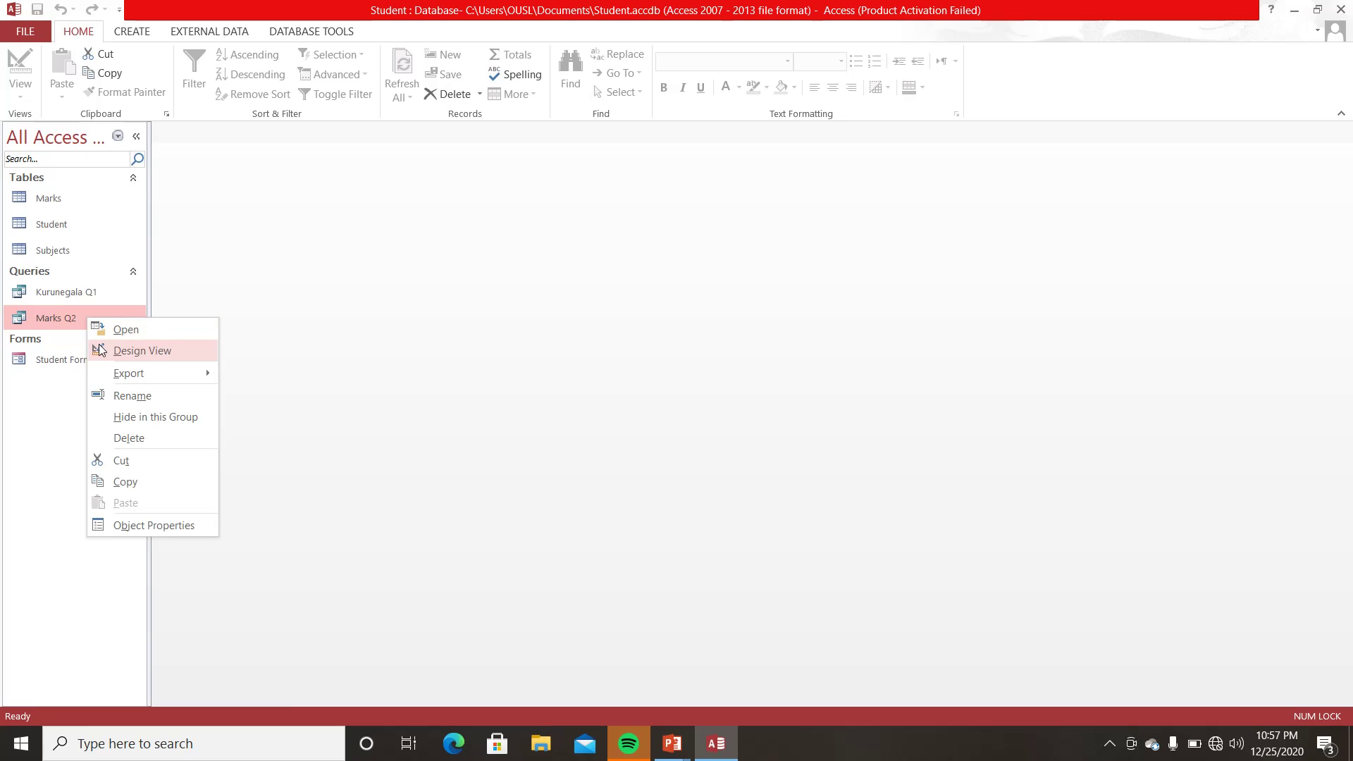
{"action": "left_click", "coordinate": [224, 257]}
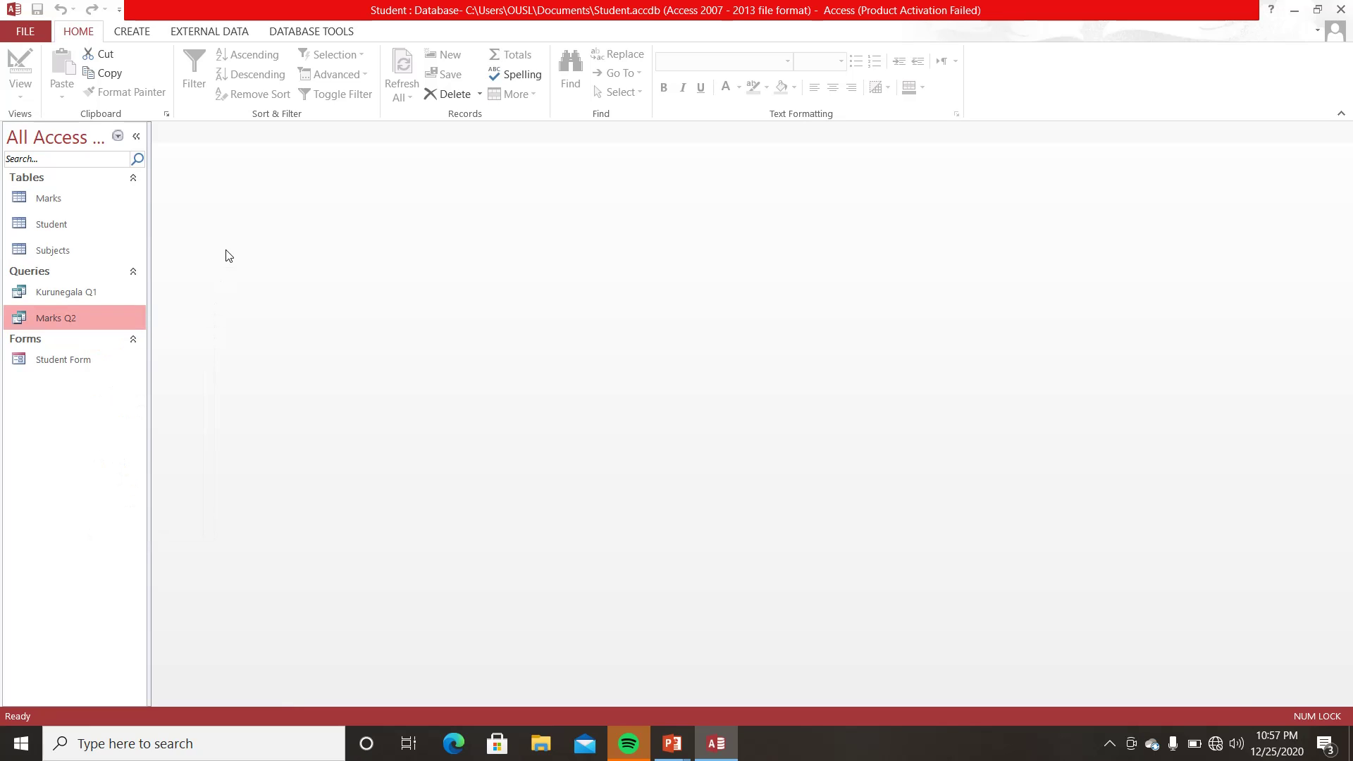
{"action": "left_click", "coordinate": [118, 136]}
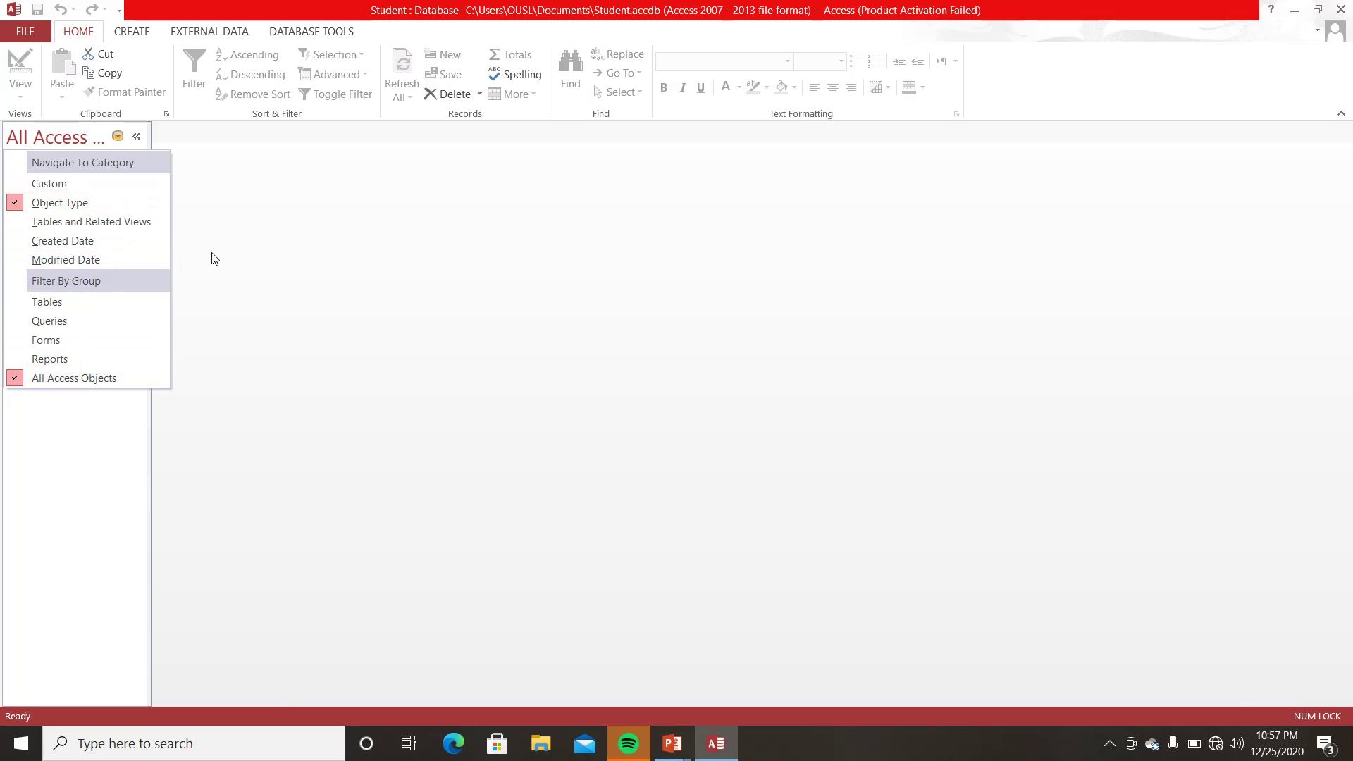
{"action": "left_click", "coordinate": [297, 237]}
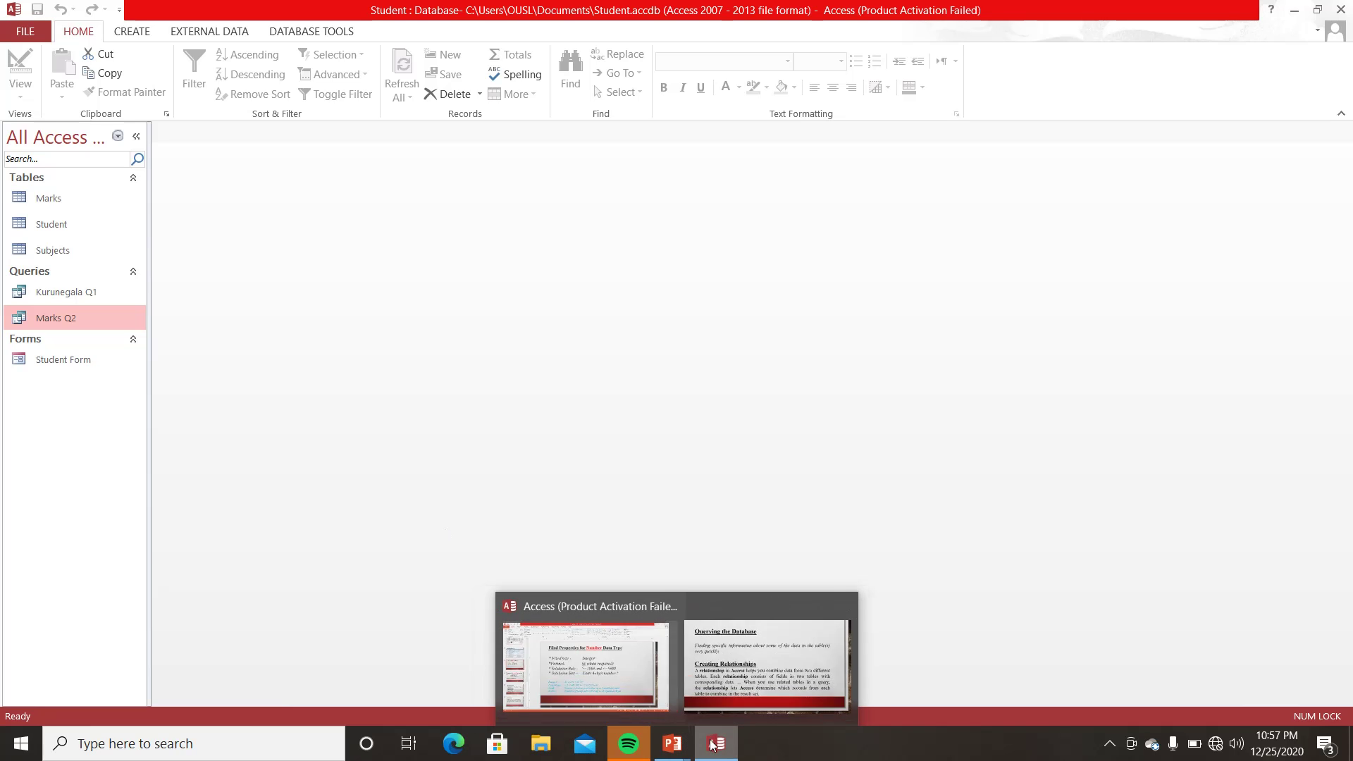
{"action": "mouse_move", "coordinate": [679, 748]}
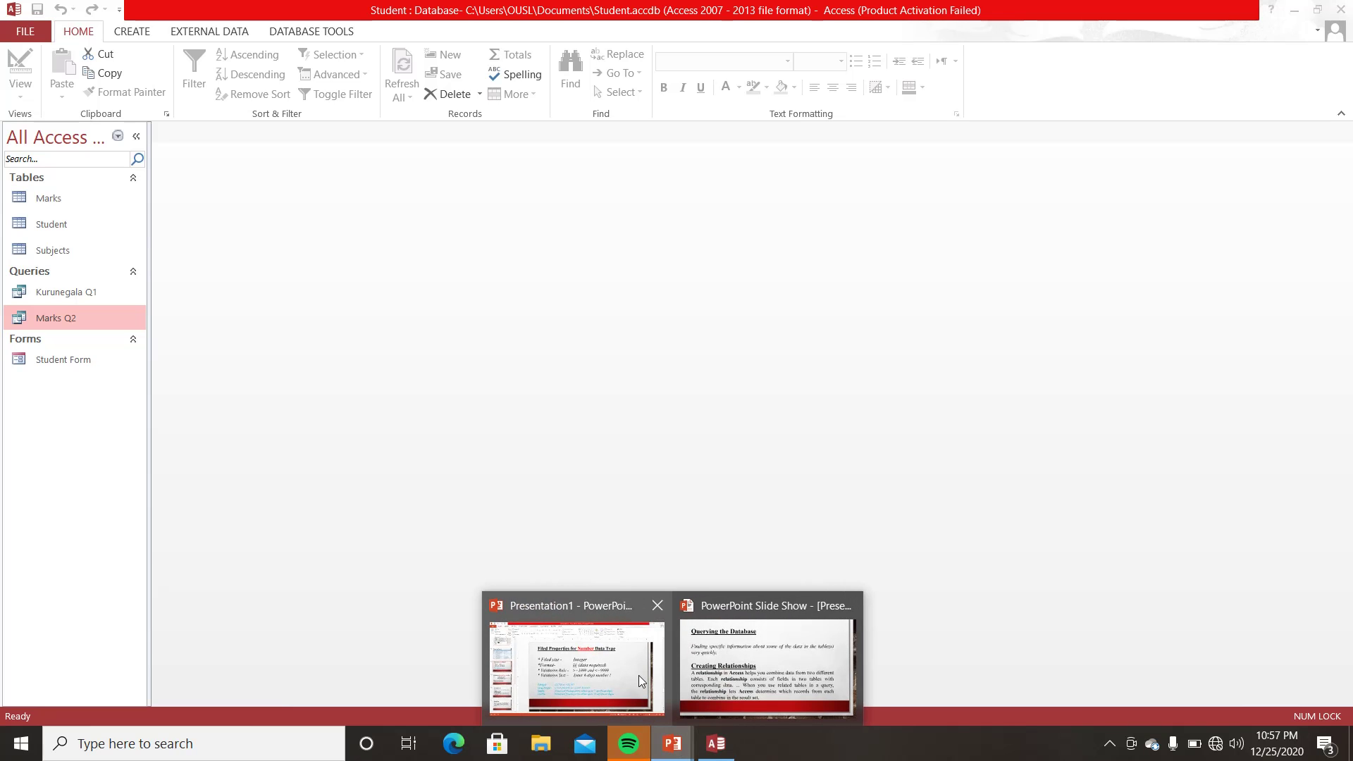
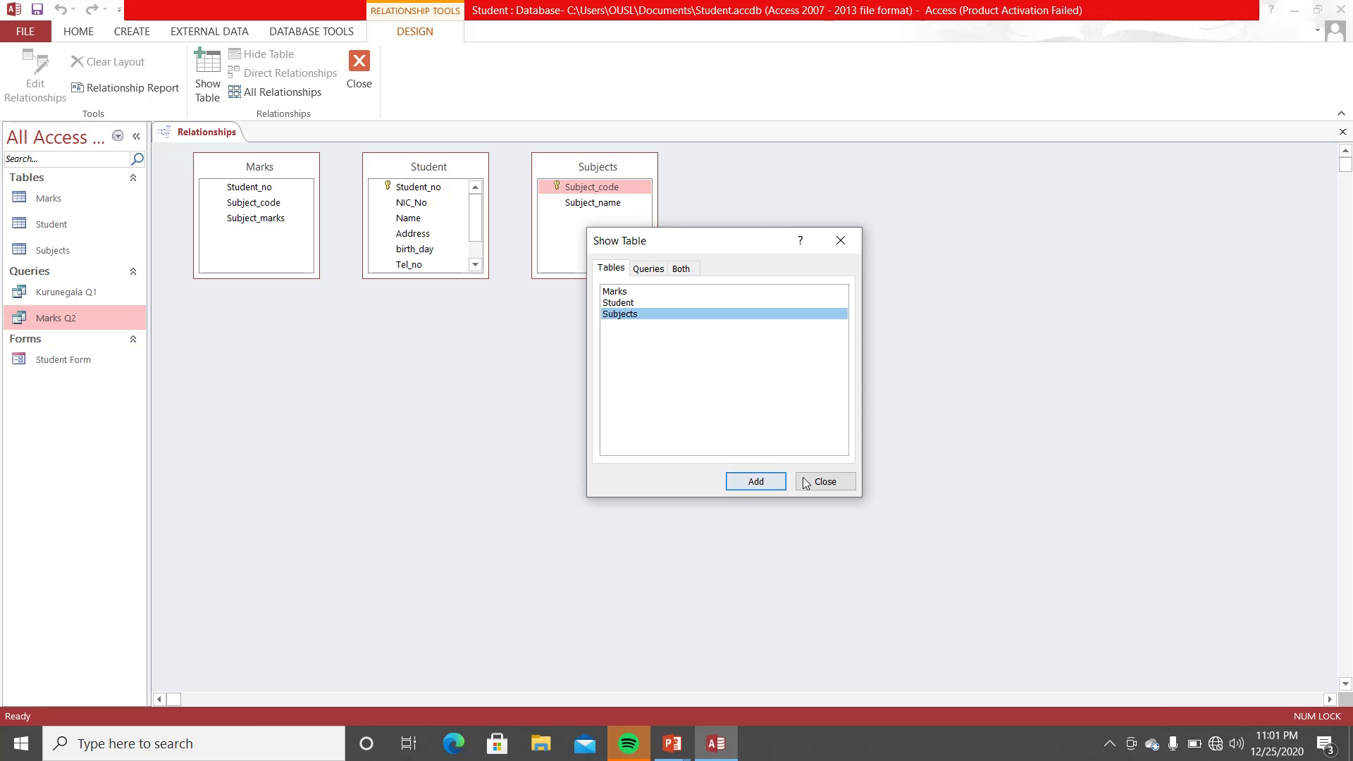
- Close Show Table and arrange Student, Marks and Subjects in a row, Marks in the middle
{"action": "left_click", "coordinate": [823, 481]}
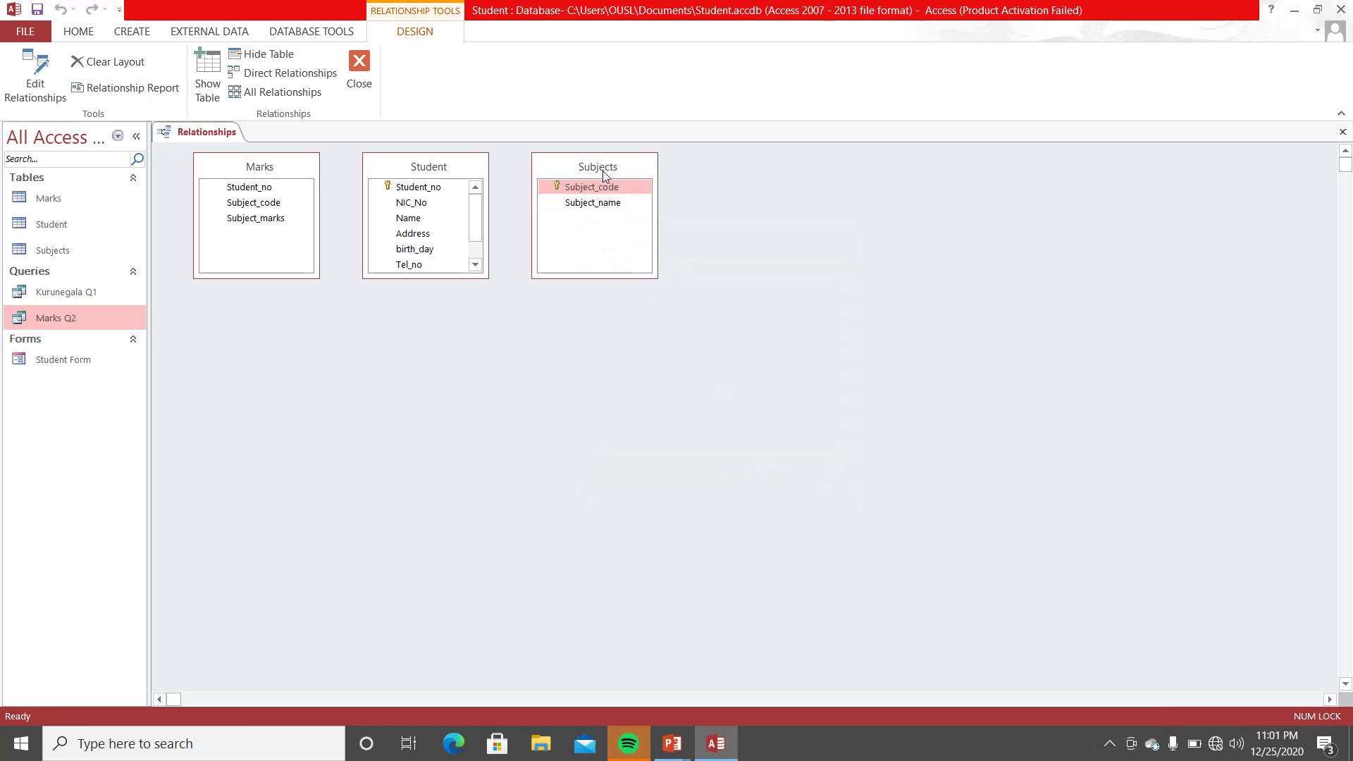
{"action": "left_click_drag", "start_coordinate": [617, 170], "coordinate": [538, 352]}
{"action": "left_click_drag", "start_coordinate": [429, 167], "coordinate": [737, 309]}
{"action": "left_click_drag", "start_coordinate": [303, 167], "coordinate": [997, 305]}
{"action": "left_click_drag", "start_coordinate": [785, 310], "coordinate": [334, 254]}
{"action": "left_click_drag", "start_coordinate": [920, 310], "coordinate": [449, 280]}
{"action": "left_click_drag", "start_coordinate": [557, 357], "coordinate": [902, 328]}
{"action": "left_click_drag", "start_coordinate": [509, 274], "coordinate": [606, 289]}
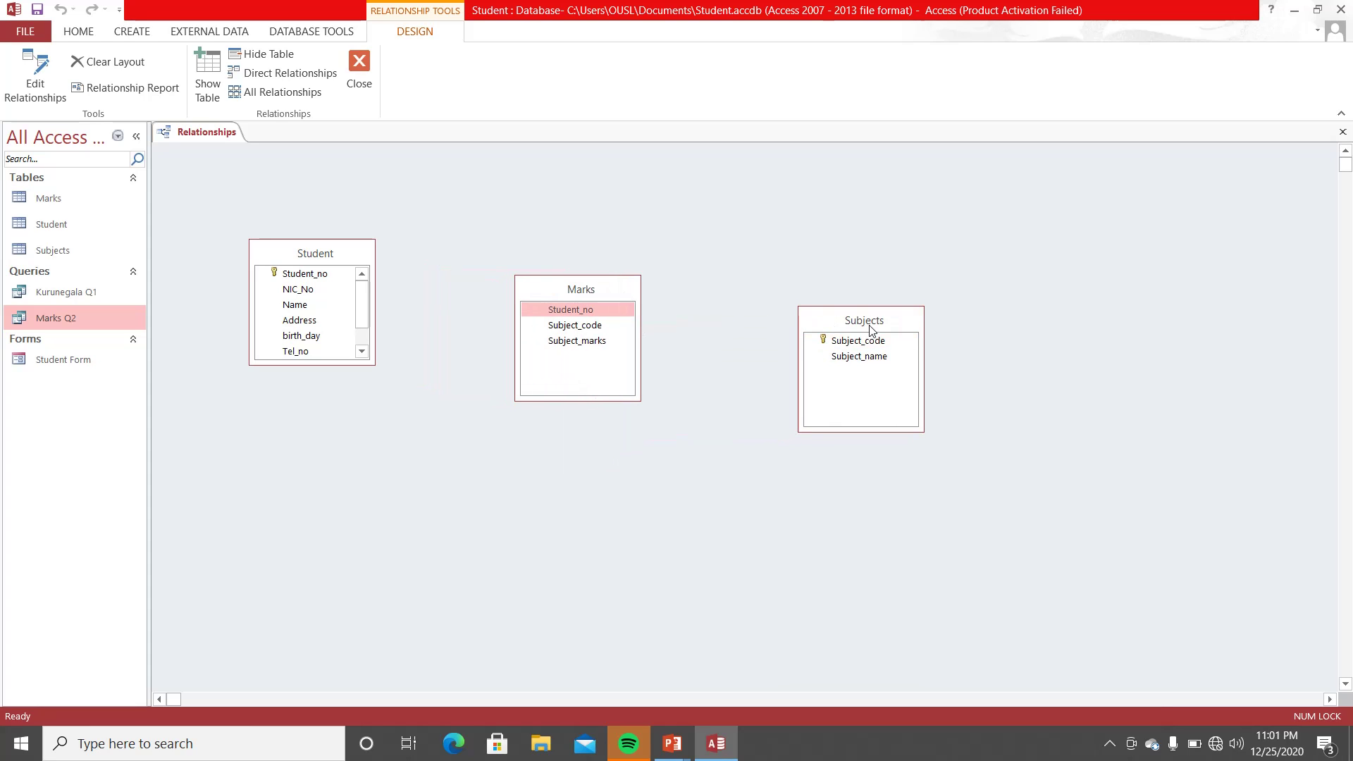
{"action": "left_click_drag", "start_coordinate": [872, 330], "coordinate": [868, 292]}
{"action": "left_click_drag", "start_coordinate": [615, 292], "coordinate": [576, 261]}
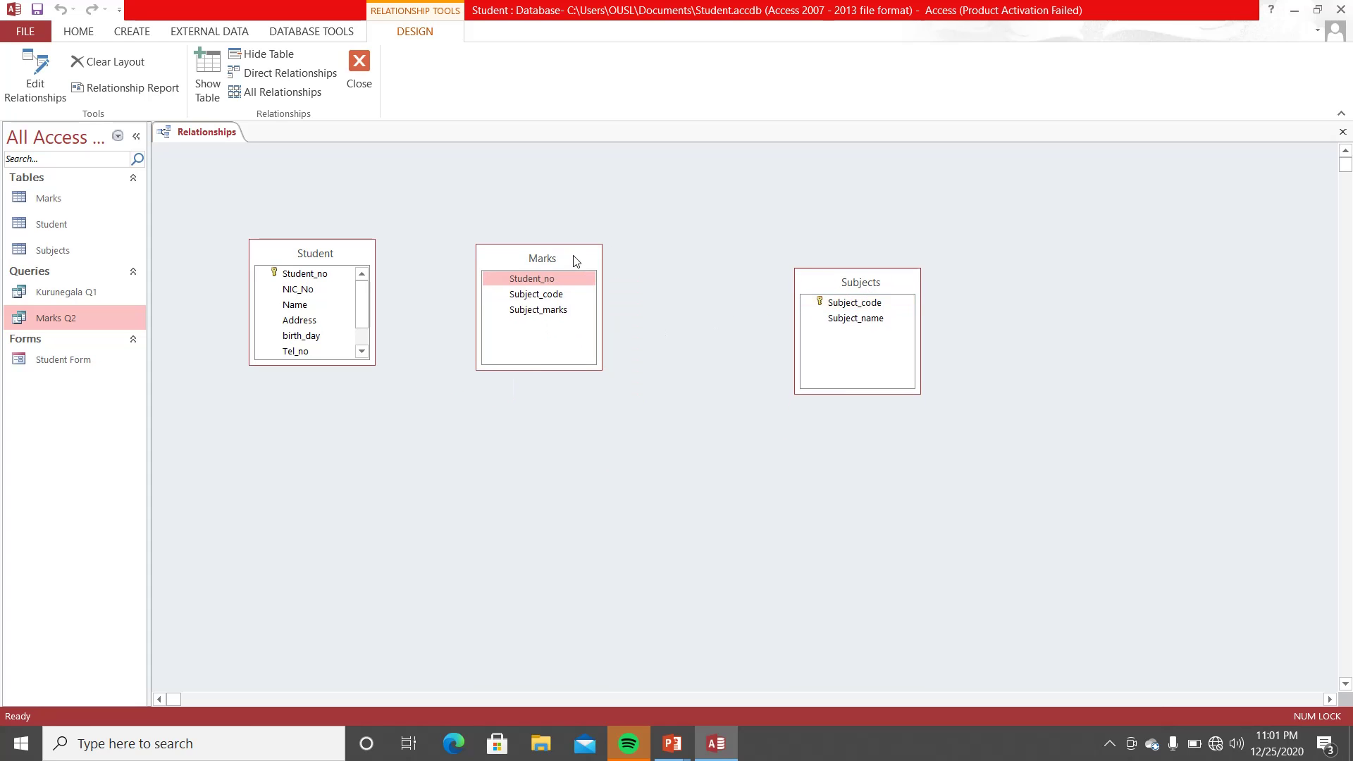
- Enlarge Student to show email and sex, then drag its Student_no onto Marks' Student_no
{"action": "left_click_drag", "start_coordinate": [332, 366], "coordinate": [332, 449]}
{"action": "left_click_drag", "start_coordinate": [540, 272], "coordinate": [572, 301]}
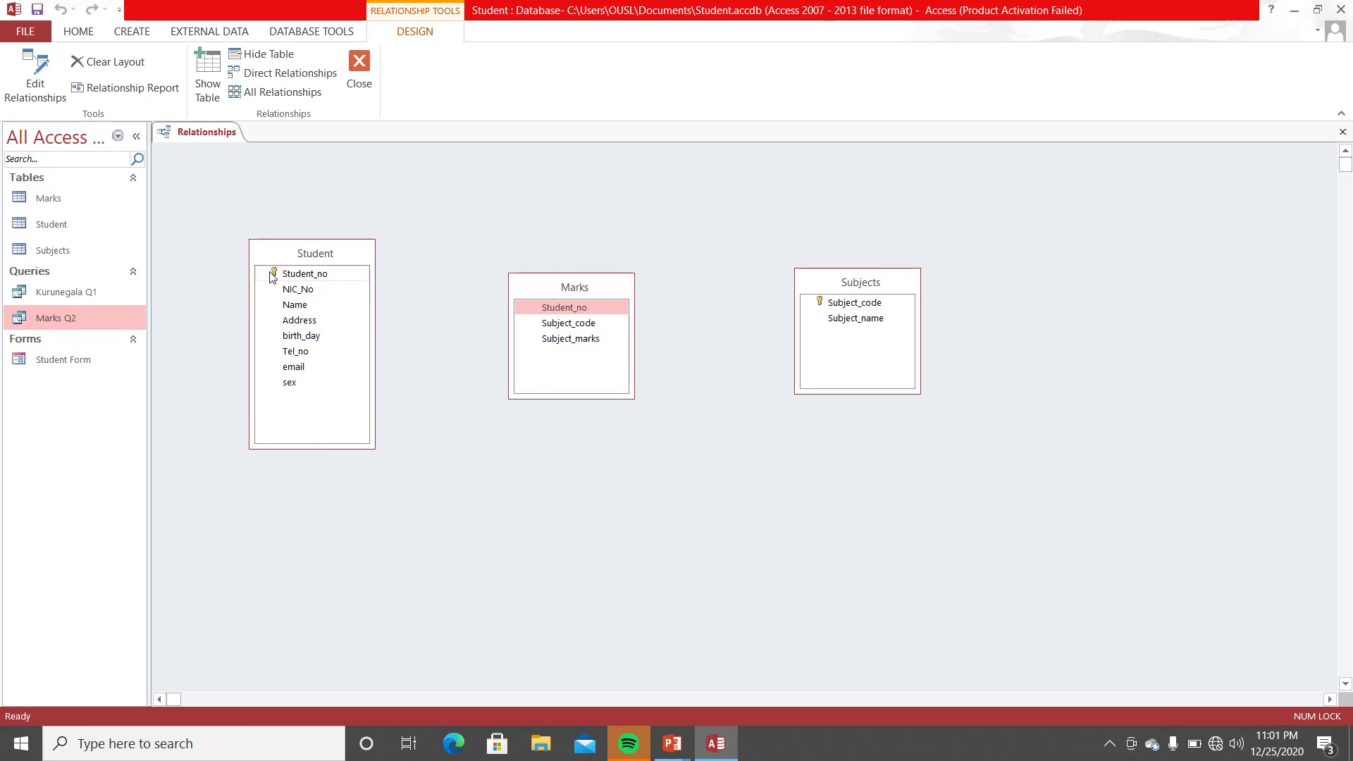
{"action": "left_click", "coordinate": [549, 310]}
{"action": "left_click", "coordinate": [318, 279]}
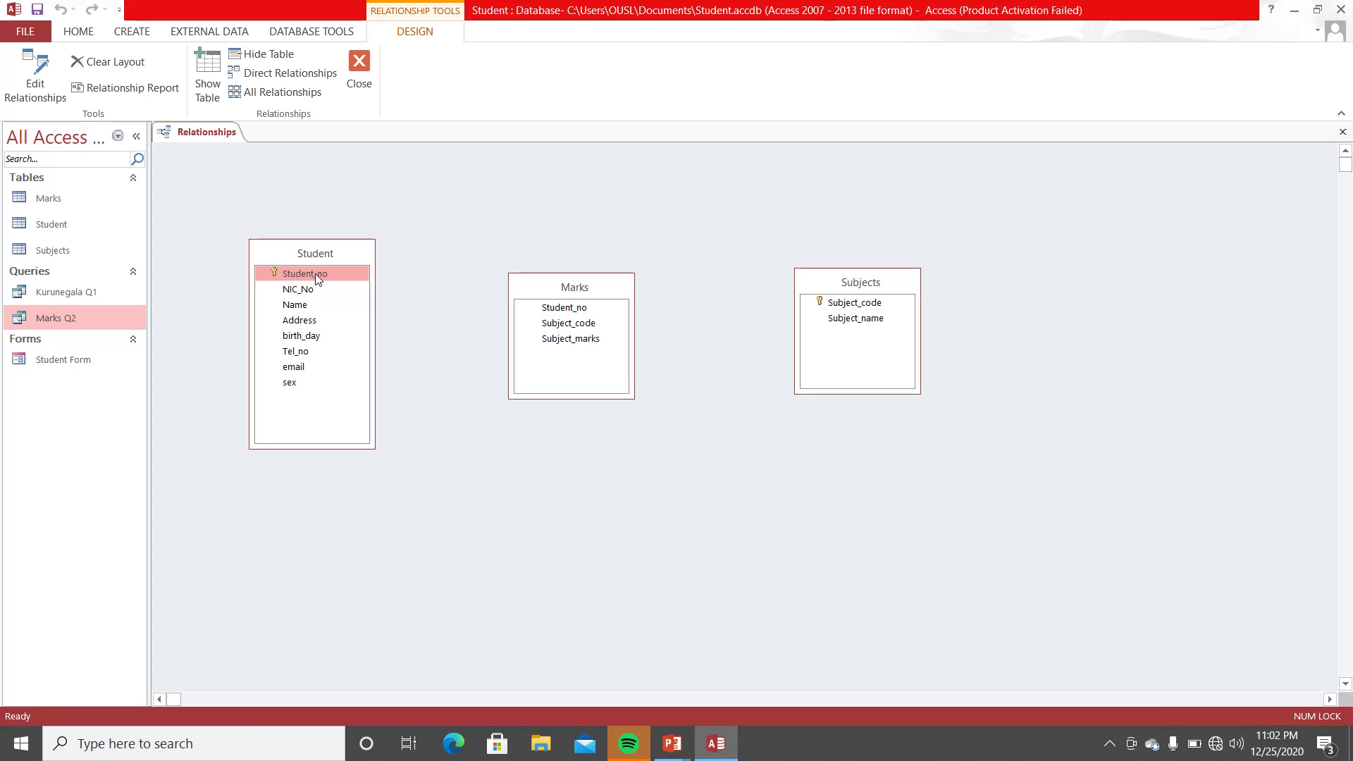
{"action": "left_click_drag", "start_coordinate": [315, 273], "coordinate": [559, 311]}
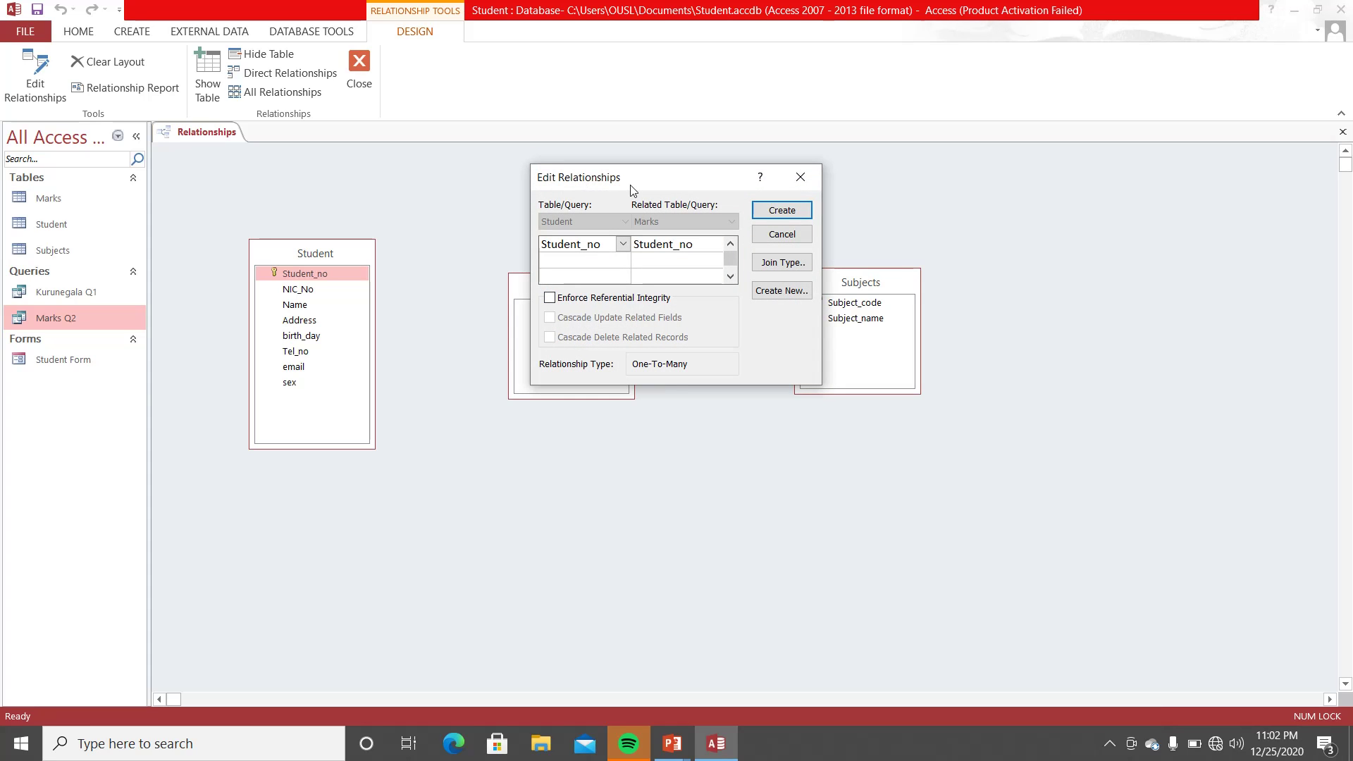
- Enforce referential integrity and retry creating the link, each attempt failing with a data type mismatch
{"action": "left_click", "coordinate": [550, 298]}
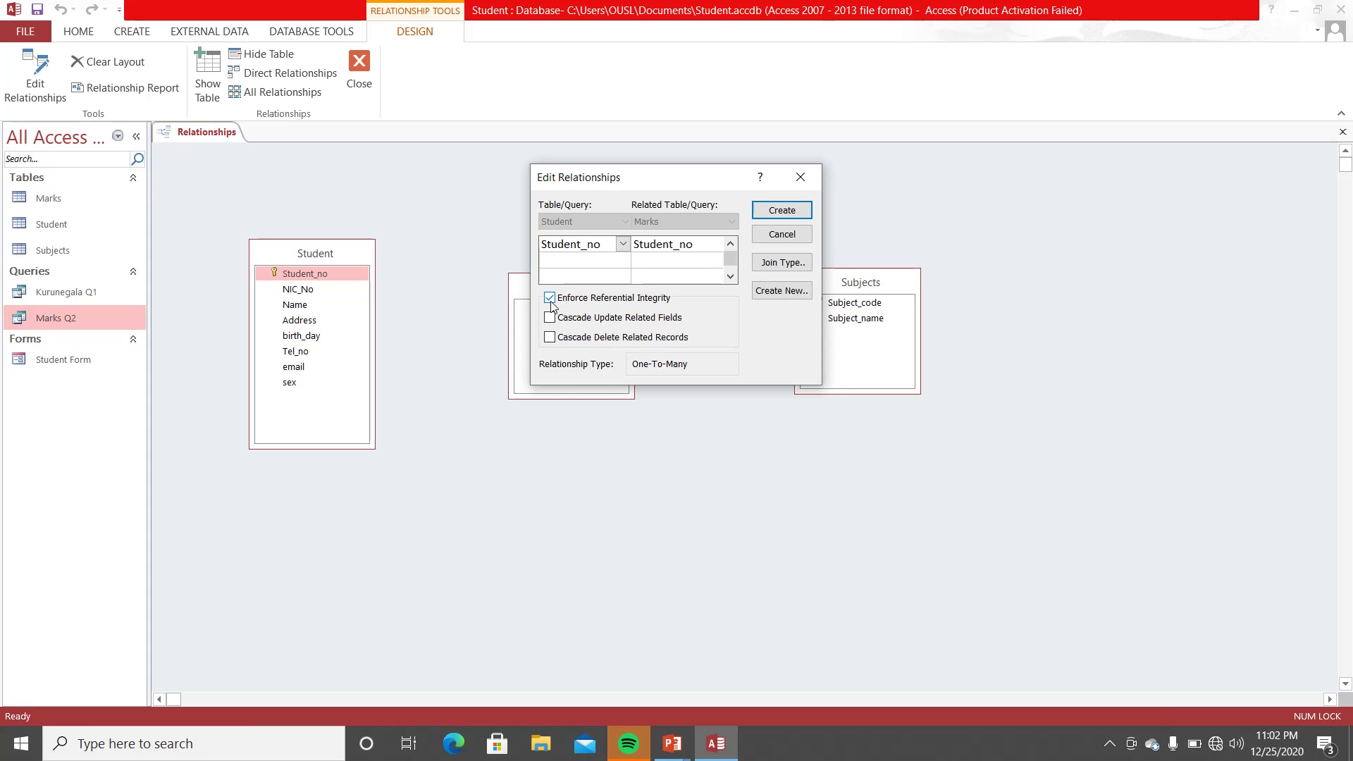
{"action": "left_click", "coordinate": [554, 303]}
{"action": "left_click", "coordinate": [553, 303]}
{"action": "left_click", "coordinate": [786, 211]}
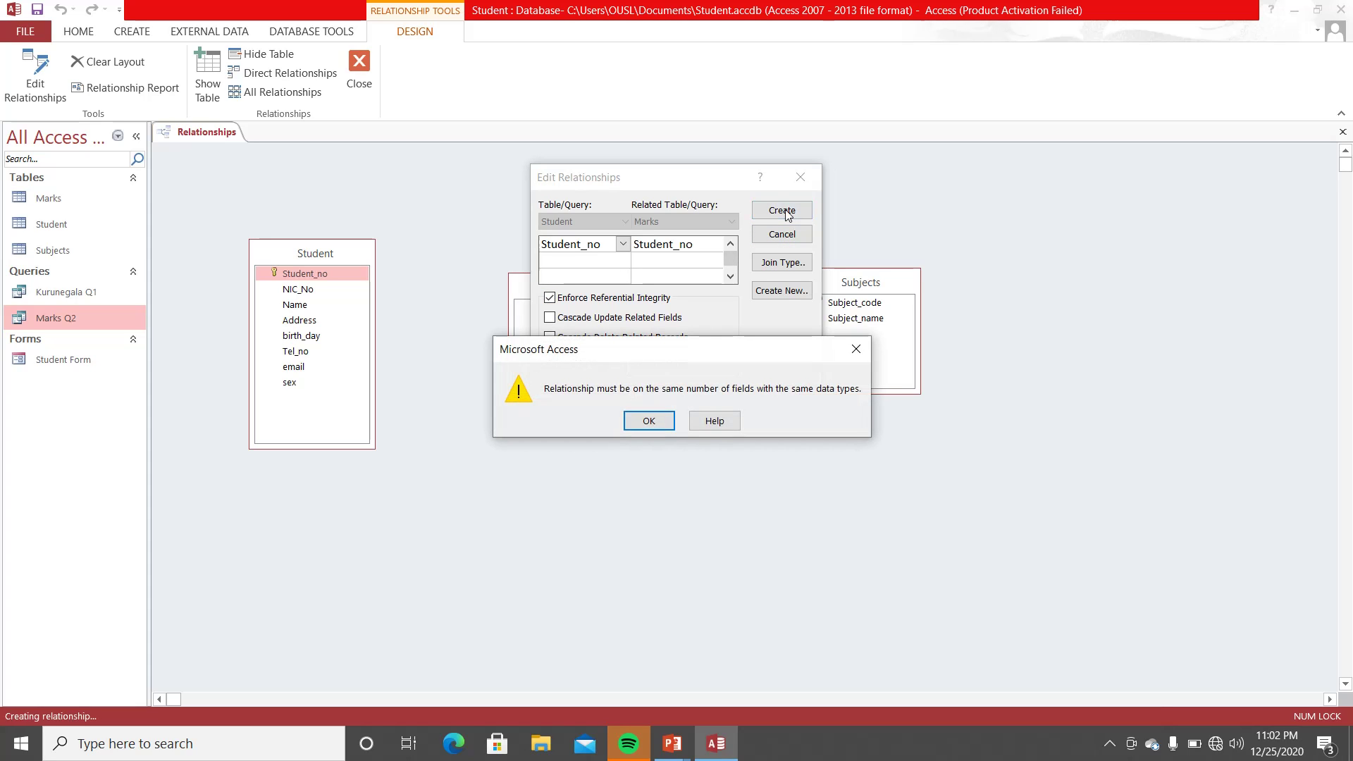
{"action": "left_click", "coordinate": [649, 422]}
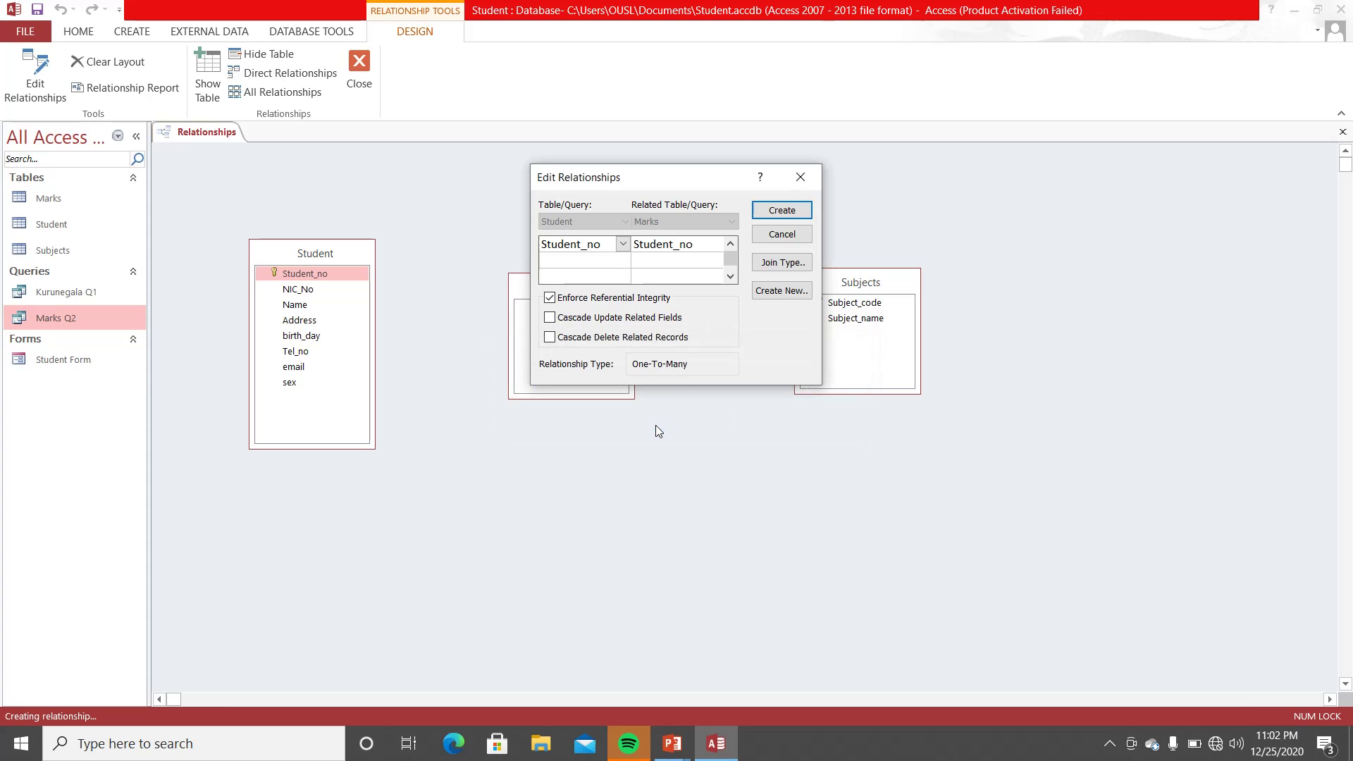
{"action": "left_click", "coordinate": [778, 213]}
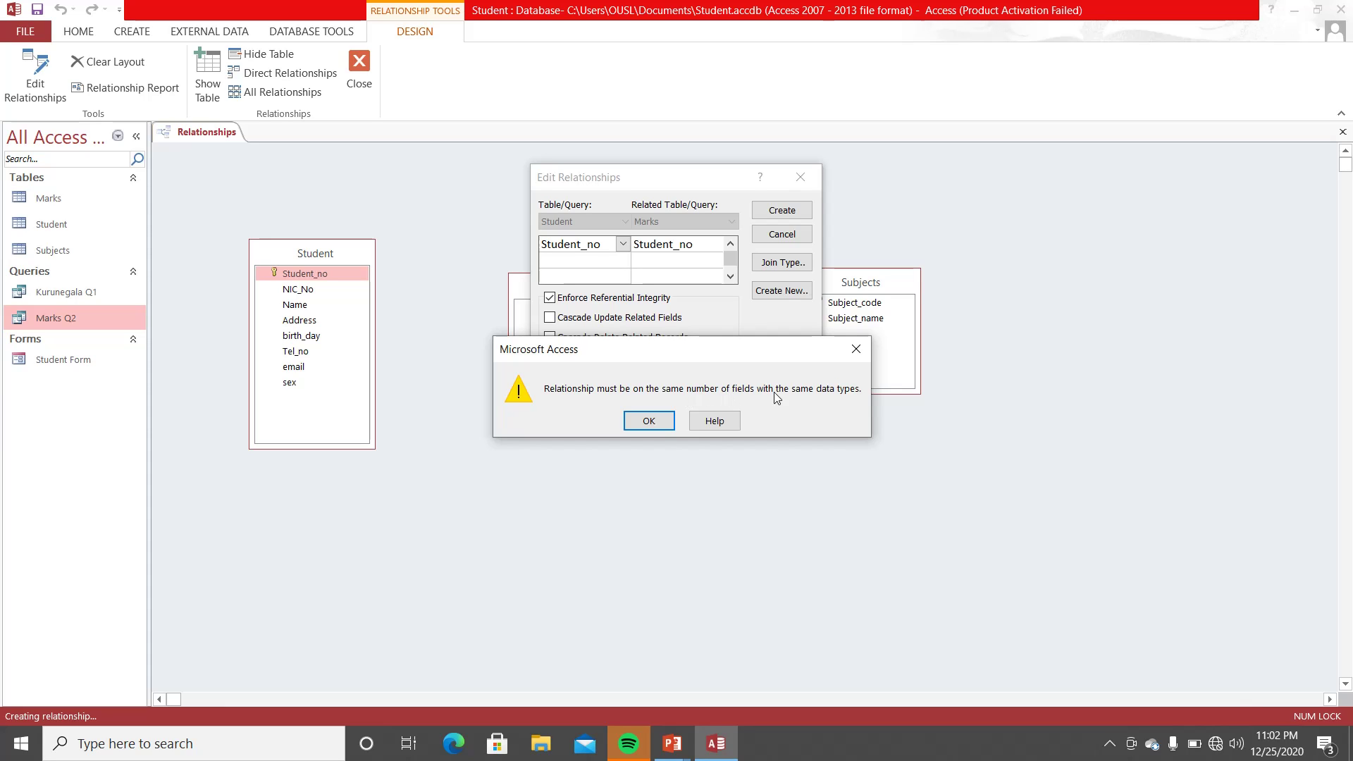
{"action": "left_click", "coordinate": [650, 421]}
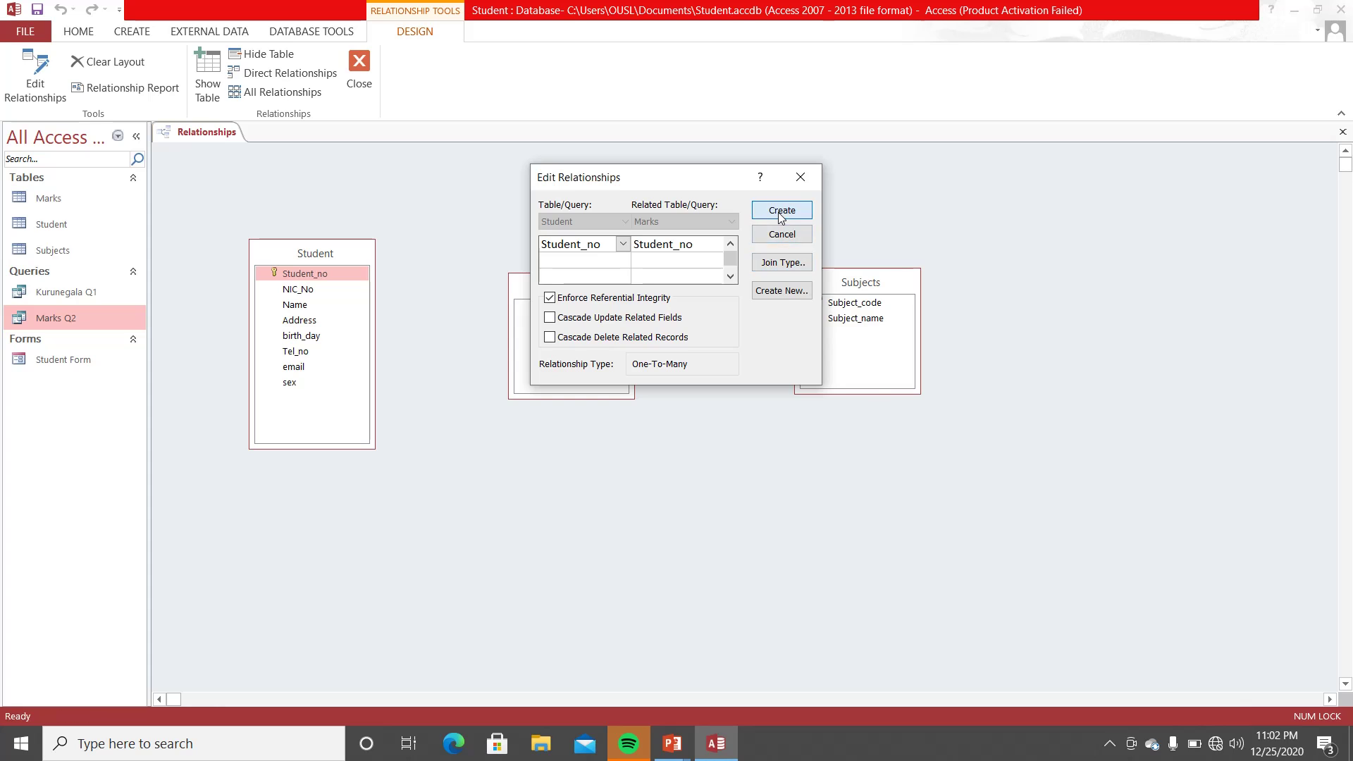
{"action": "left_click", "coordinate": [781, 211]}
{"action": "left_click", "coordinate": [649, 422]}
{"action": "left_click", "coordinate": [784, 211]}
{"action": "left_click", "coordinate": [669, 420]}
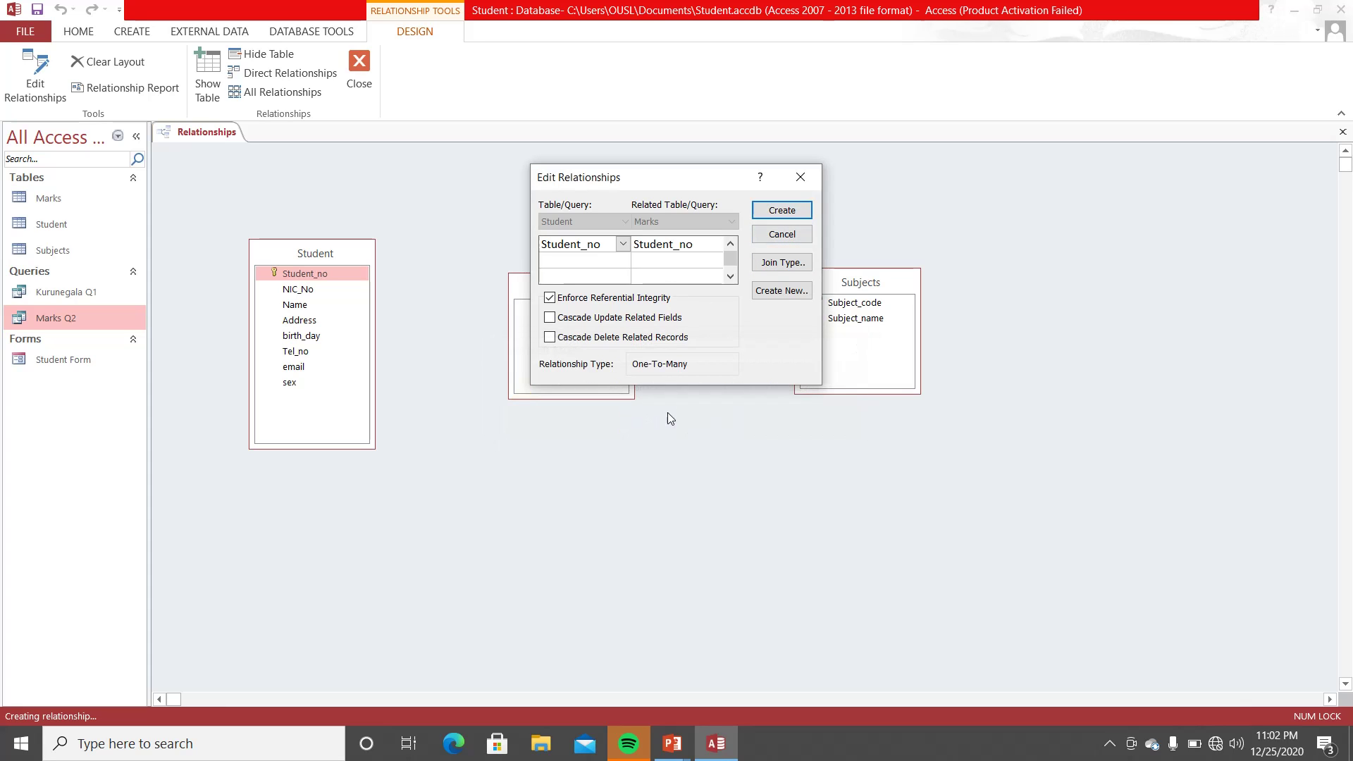
- Cancel the Student–Marks link and close Relationships without saving the layout
{"action": "left_click", "coordinate": [802, 178]}
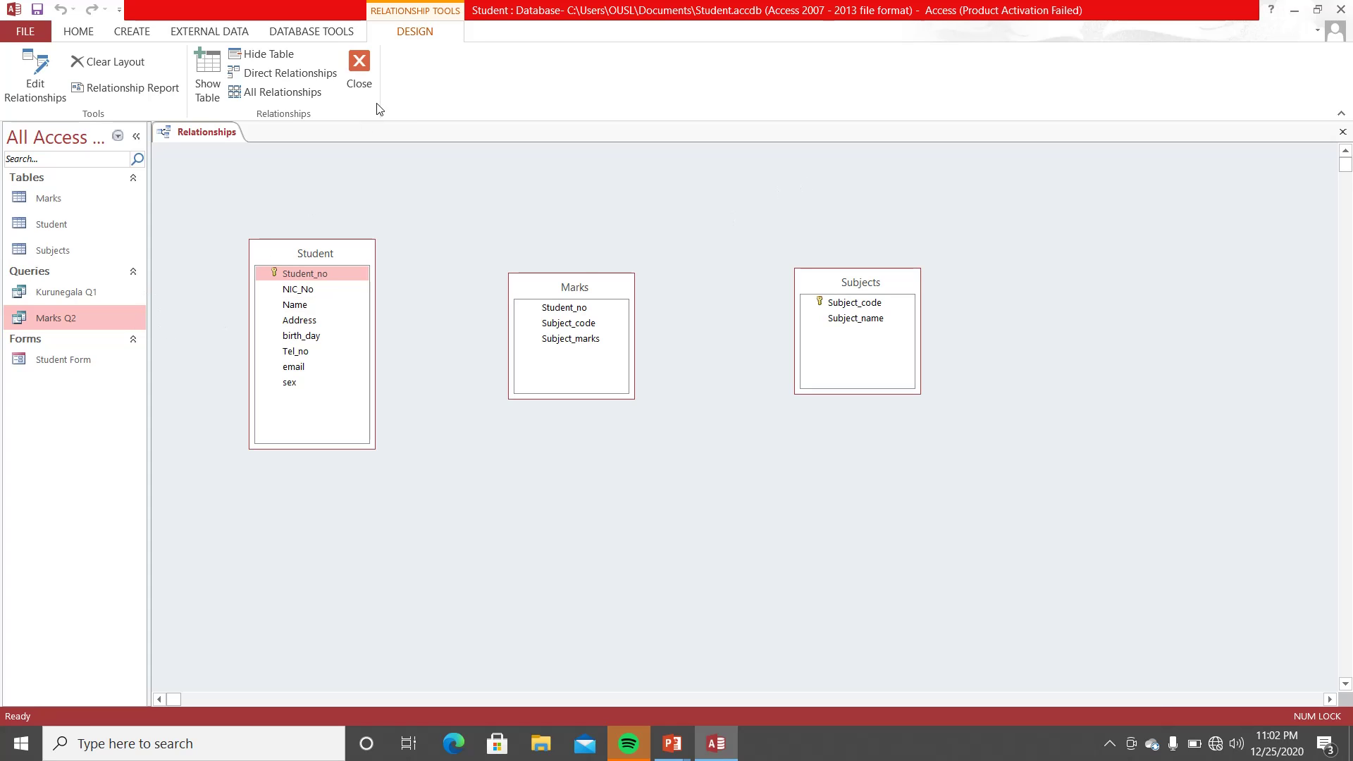
{"action": "left_click", "coordinate": [360, 66]}
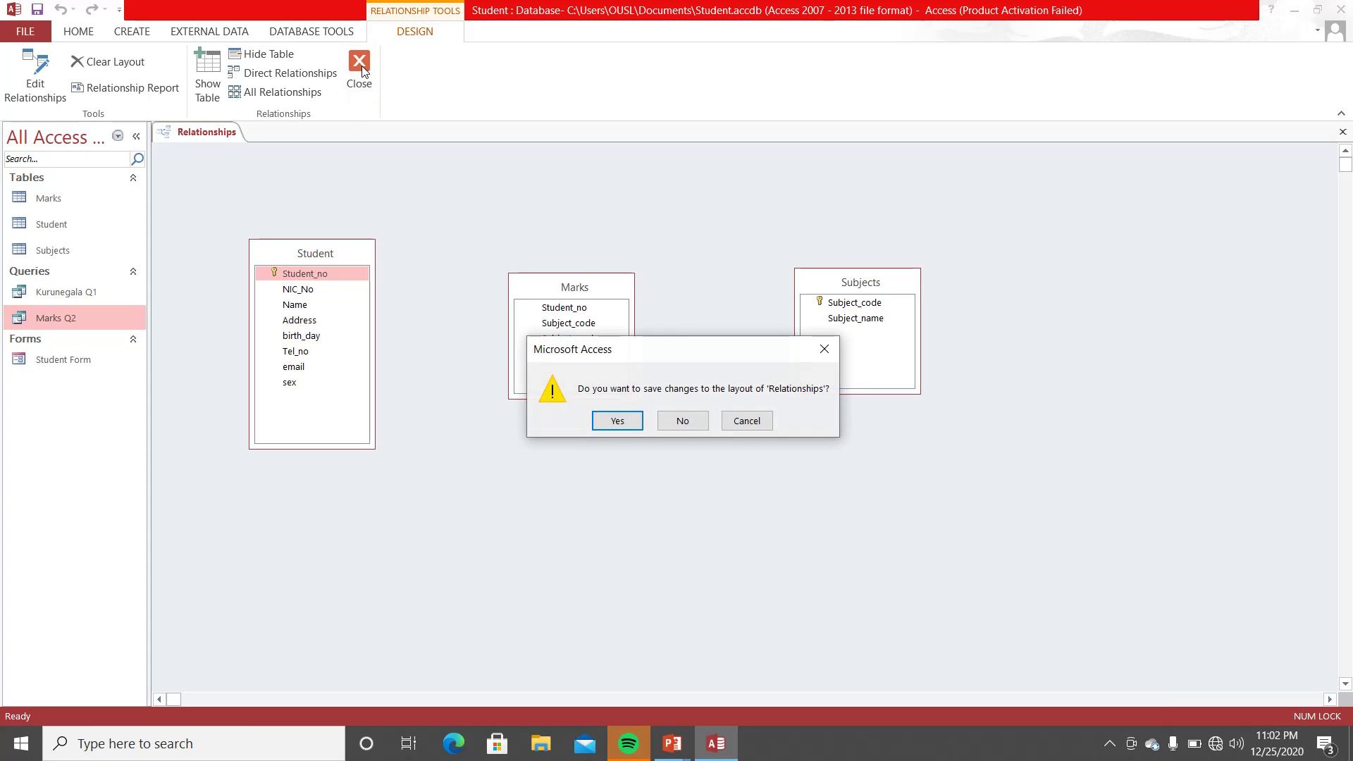
{"action": "left_click", "coordinate": [680, 422]}
{"action": "left_click", "coordinate": [52, 224]}
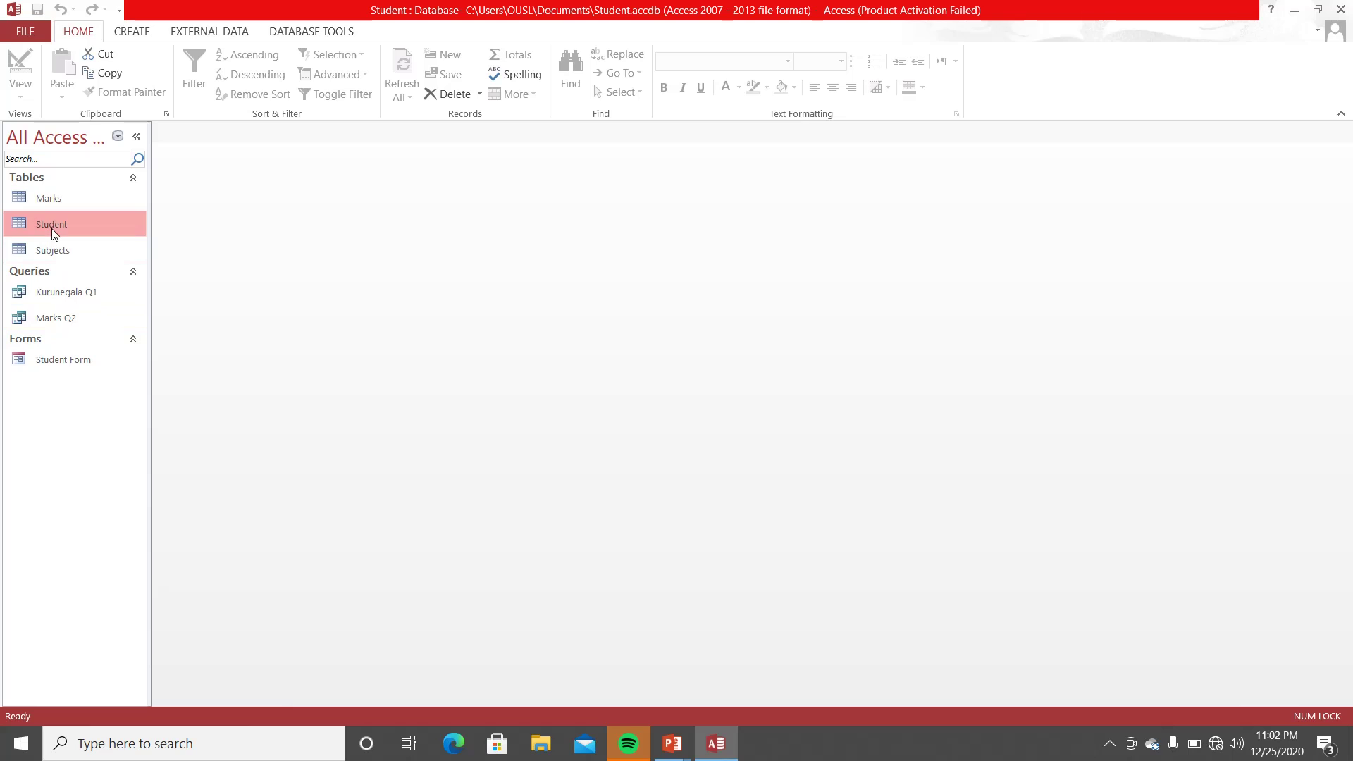
{"action": "right_click", "coordinate": [52, 227]}
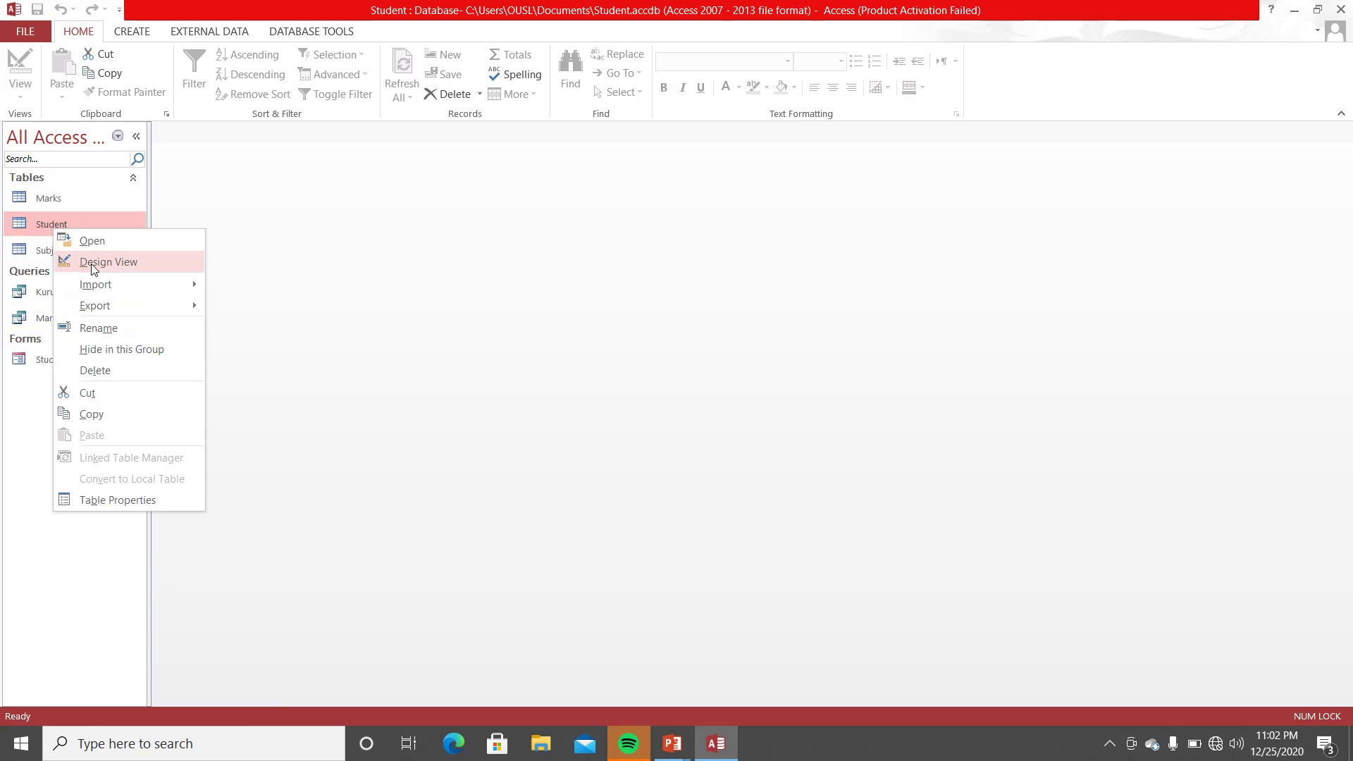
{"action": "left_click", "coordinate": [36, 224]}
{"action": "right_click", "coordinate": [37, 224]}
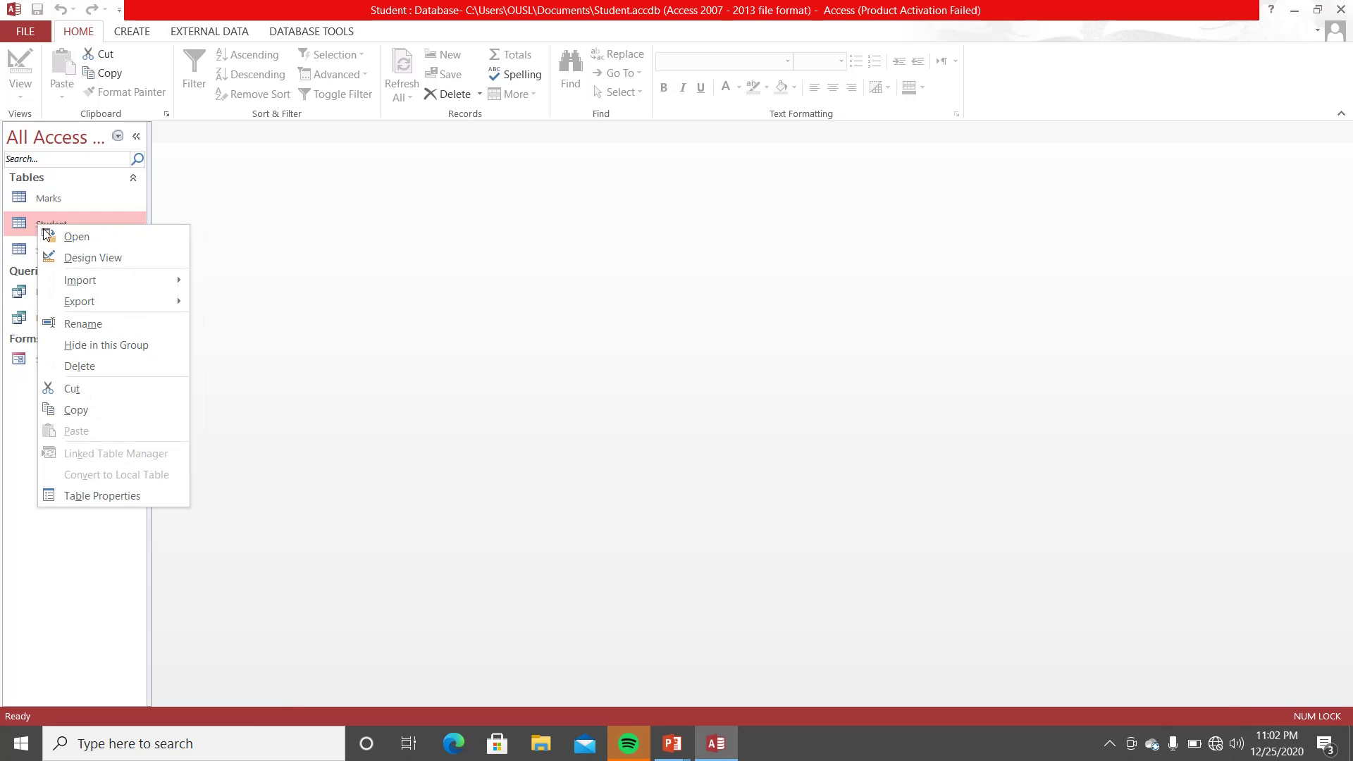
{"action": "left_click", "coordinate": [70, 258]}
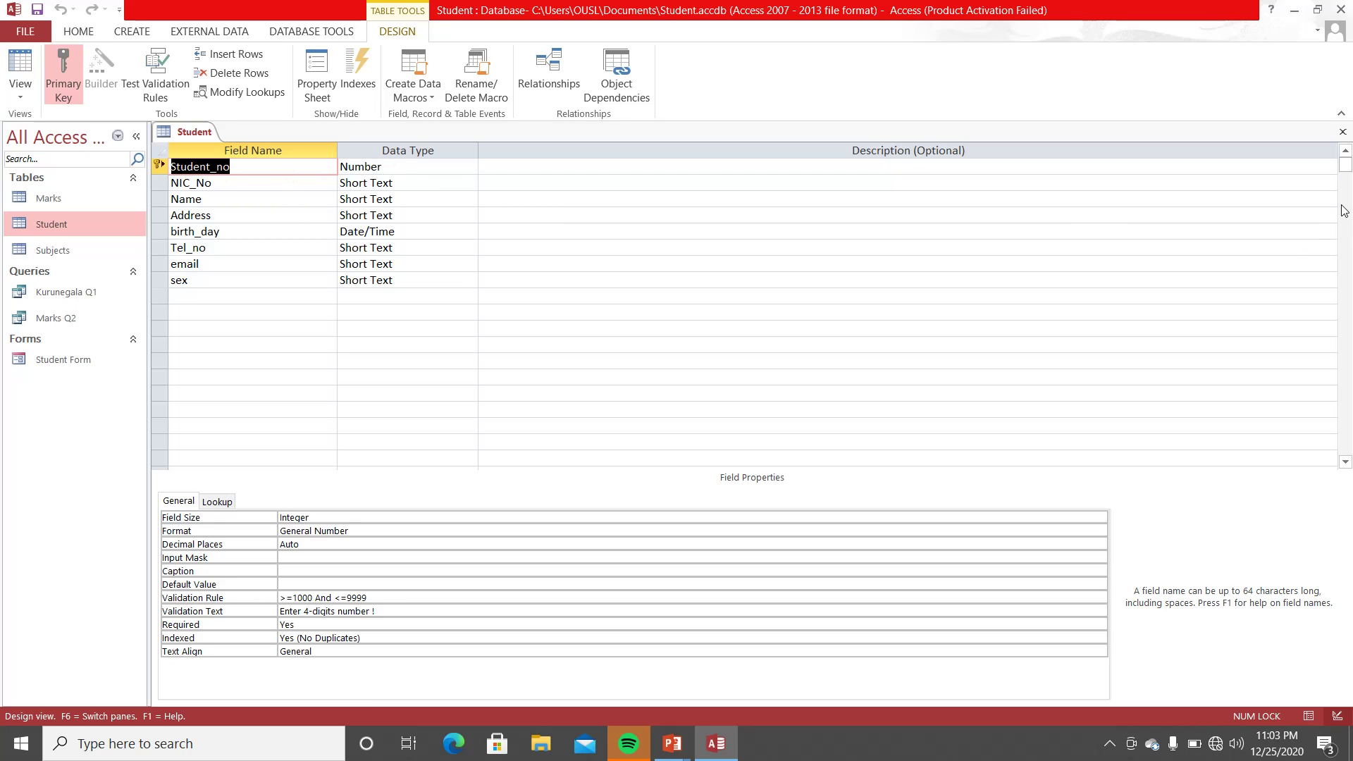
{"action": "left_click", "coordinate": [1342, 132]}
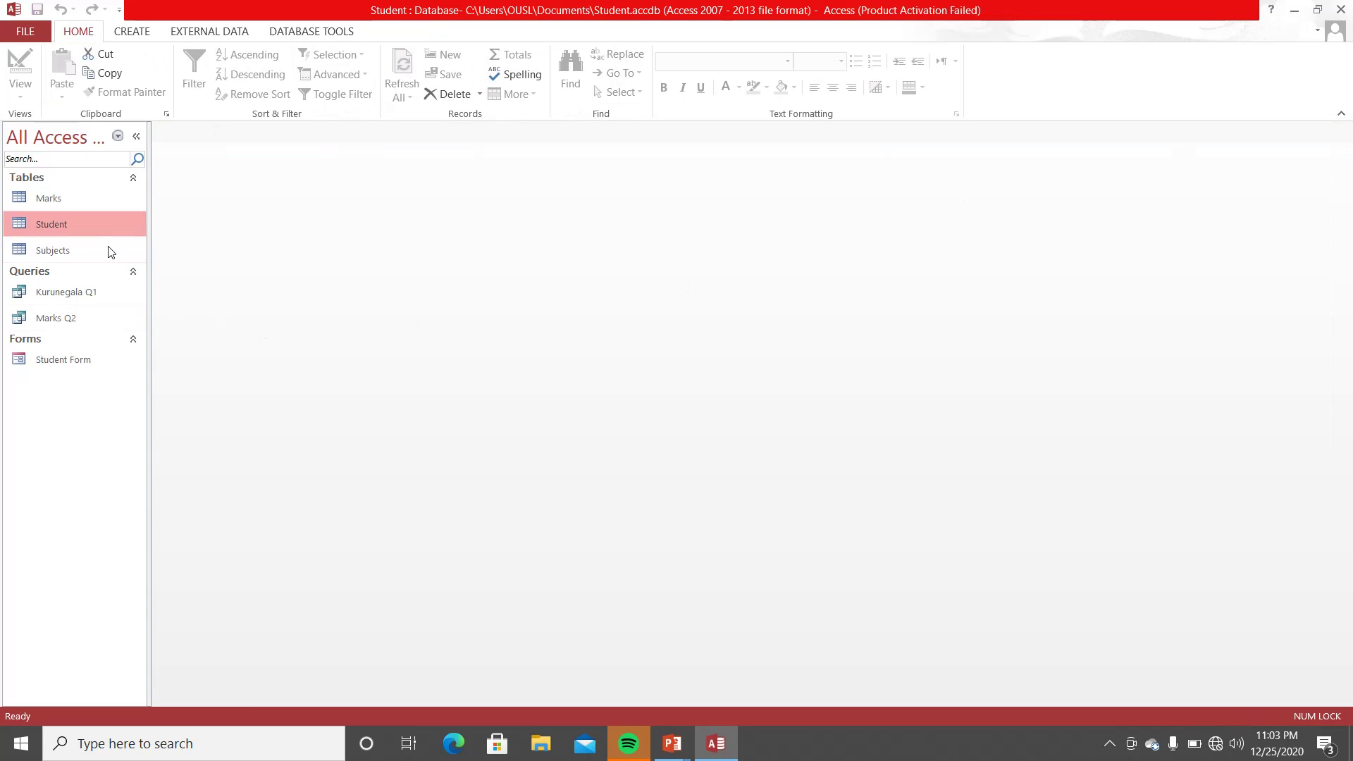
{"action": "left_click", "coordinate": [103, 196]}
{"action": "right_click", "coordinate": [103, 196]}
{"action": "left_click", "coordinate": [139, 228]}
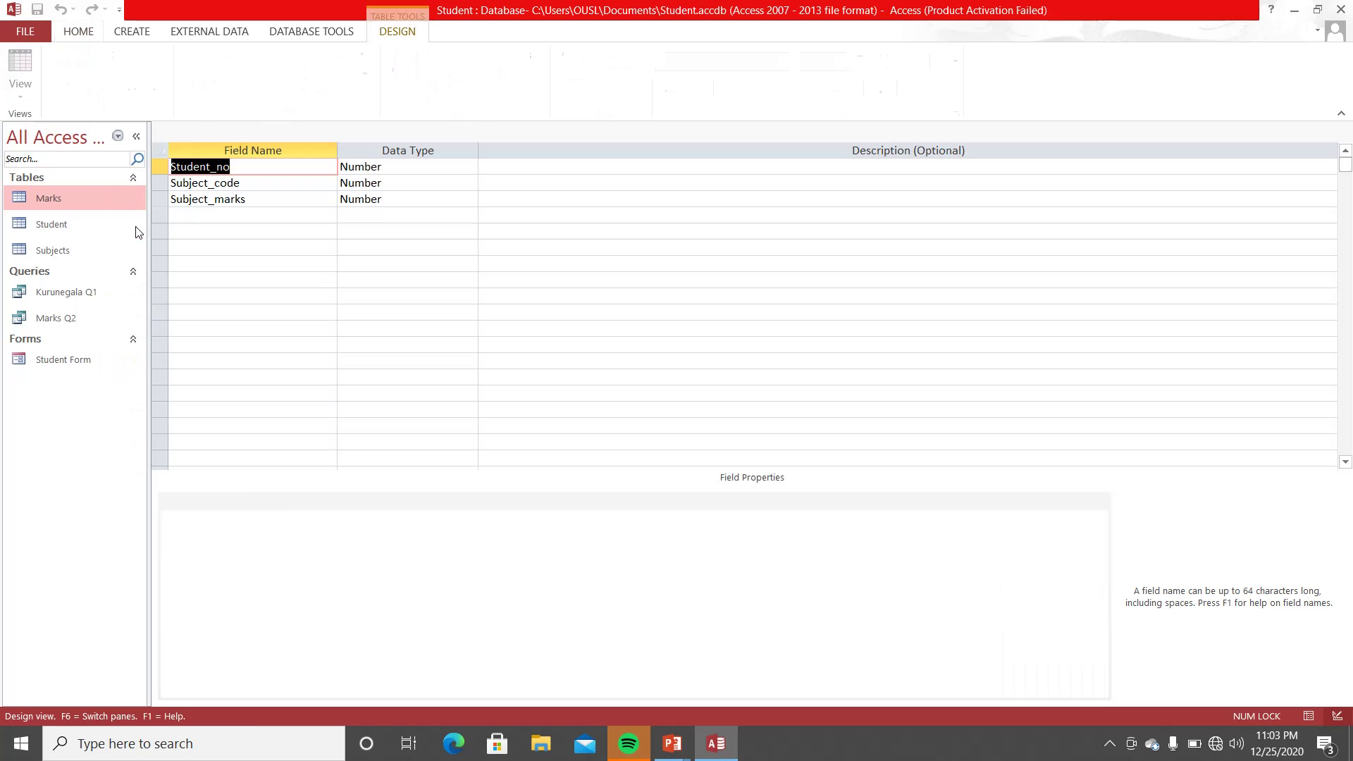
{"action": "left_click", "coordinate": [394, 166]}
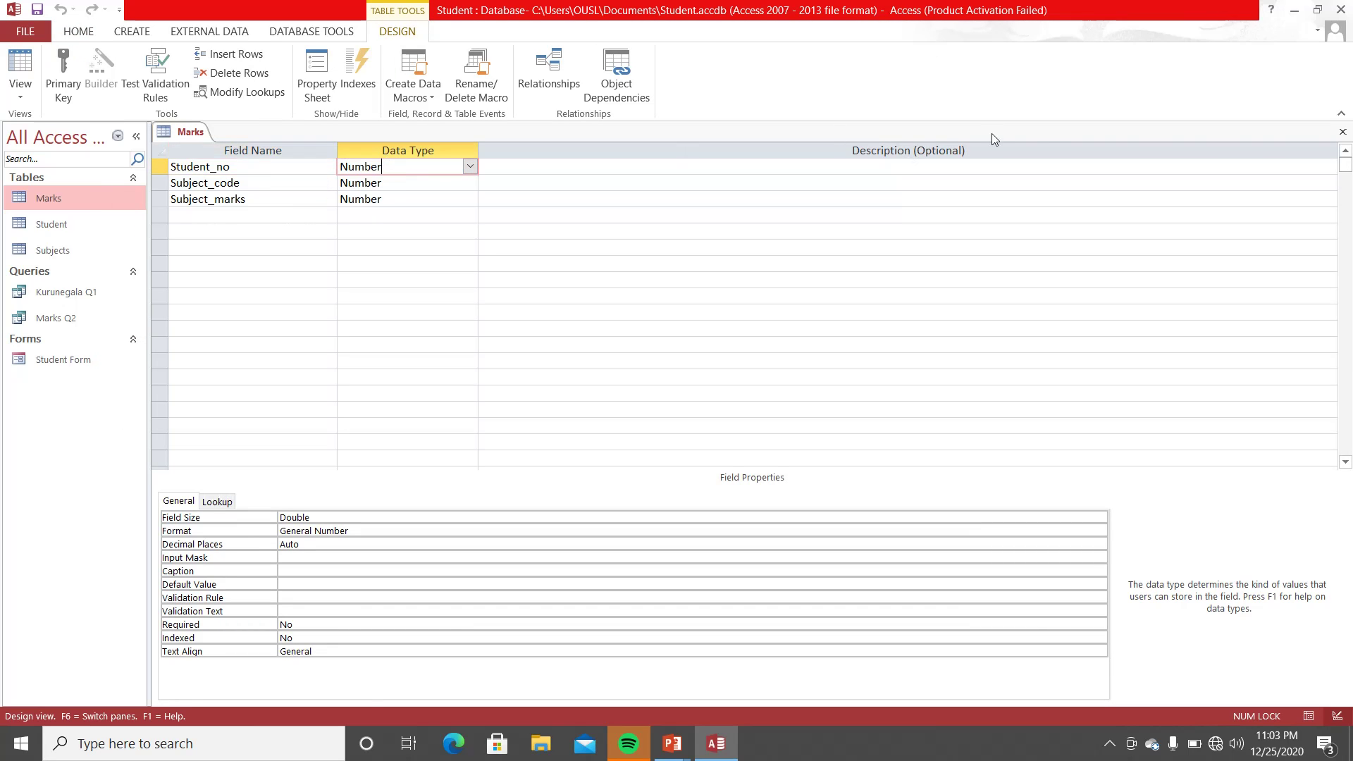
{"action": "left_click", "coordinate": [1342, 134]}
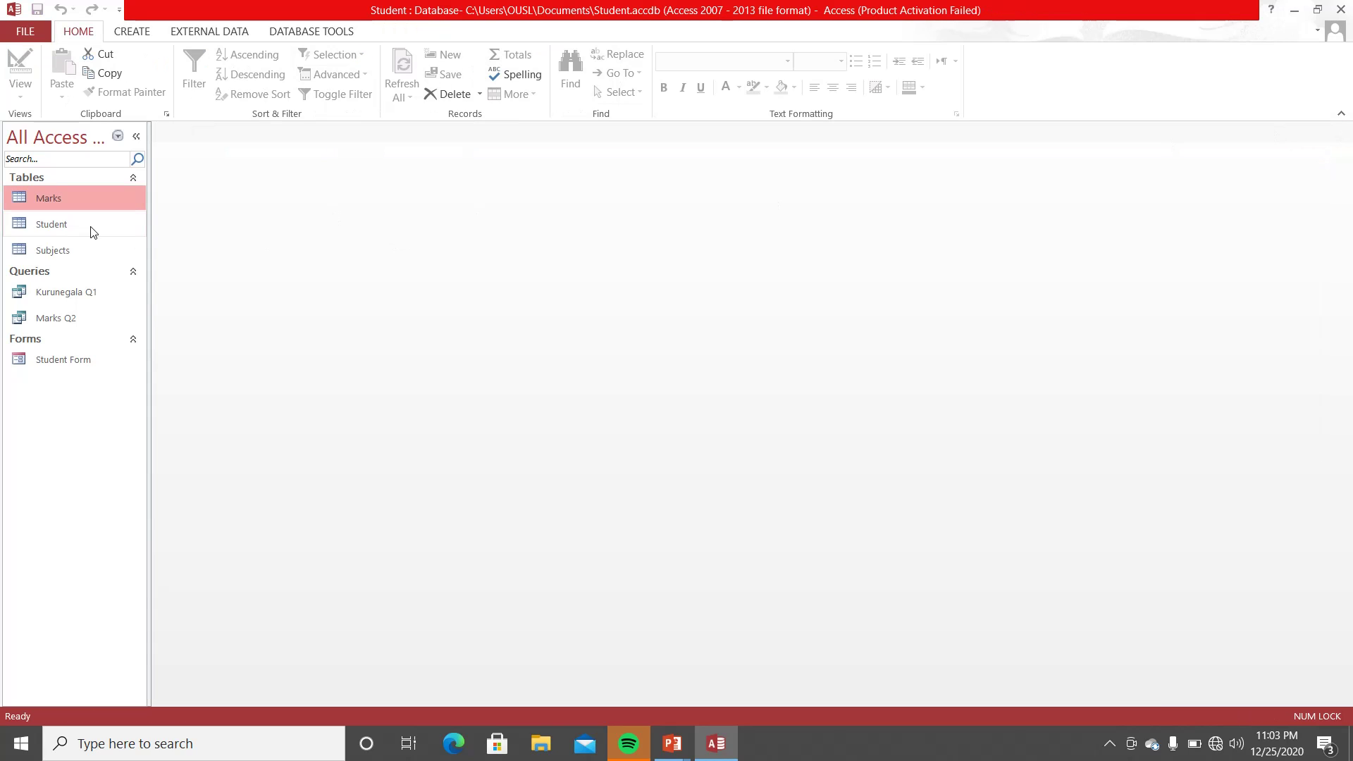
{"action": "left_click", "coordinate": [68, 248]}
{"action": "right_click", "coordinate": [68, 248]}
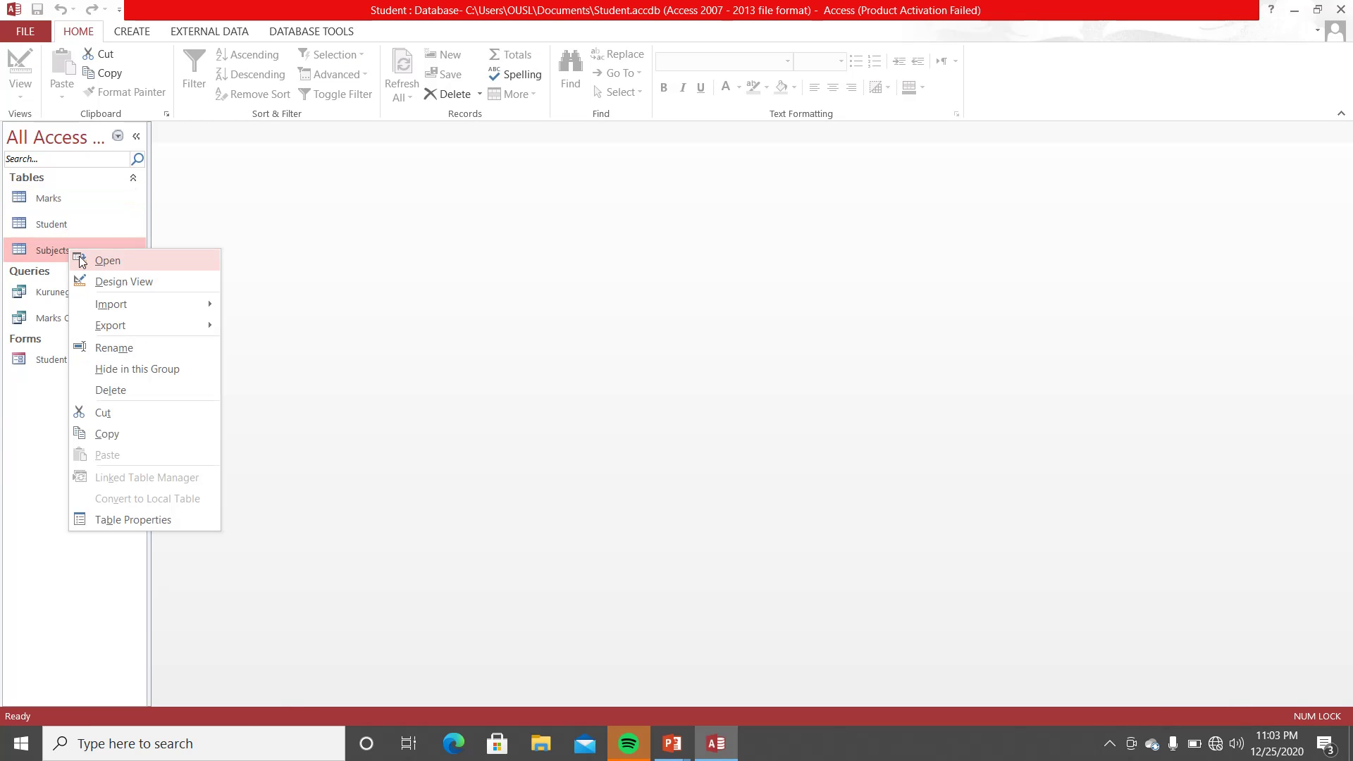
{"action": "left_click", "coordinate": [109, 282]}
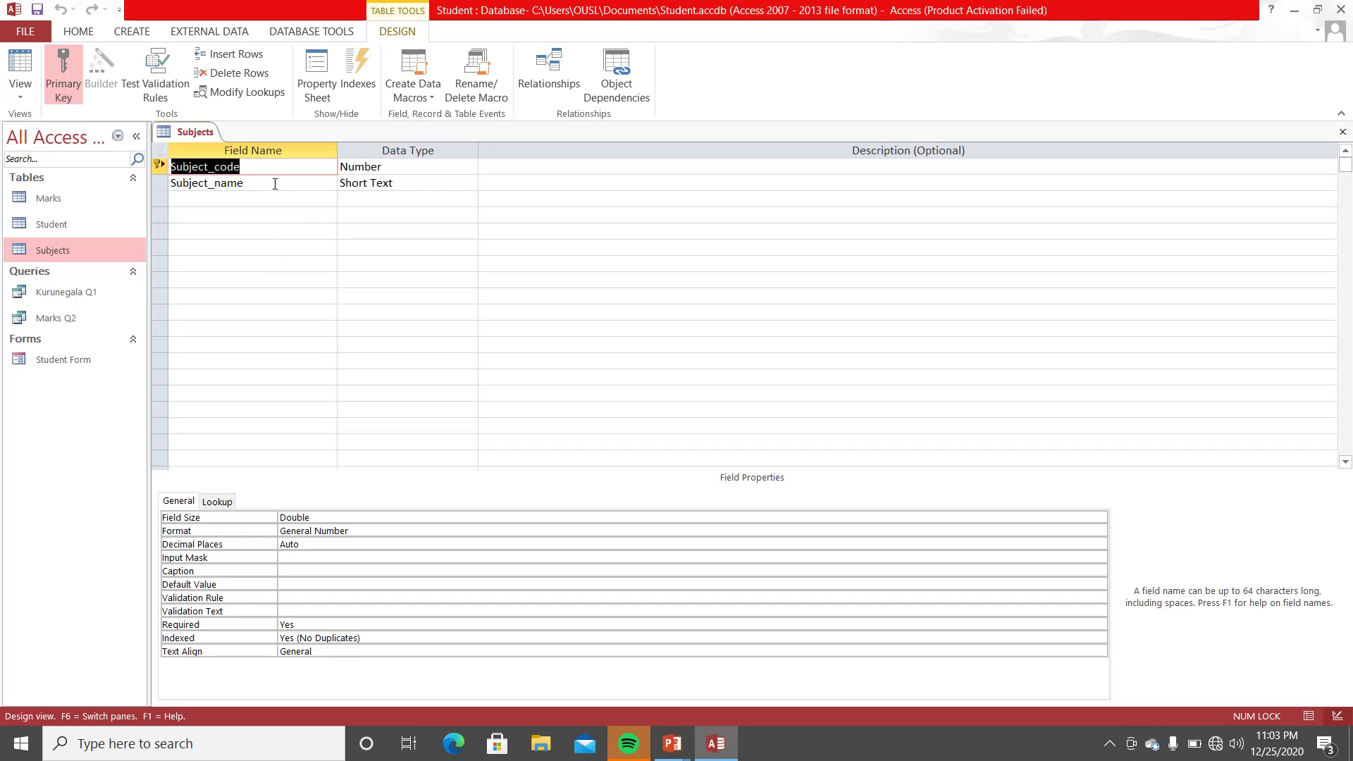
{"action": "left_click", "coordinate": [403, 164]}
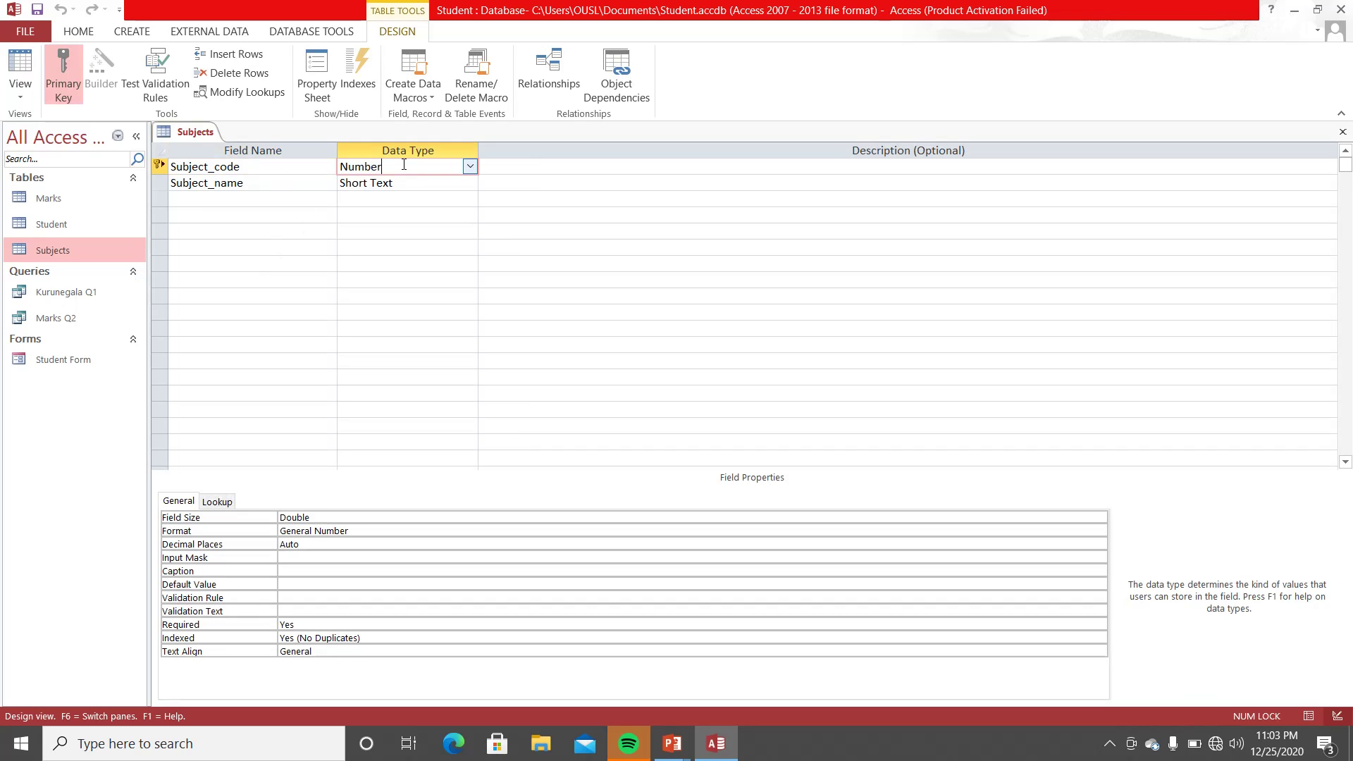
{"action": "left_click", "coordinate": [1342, 132]}
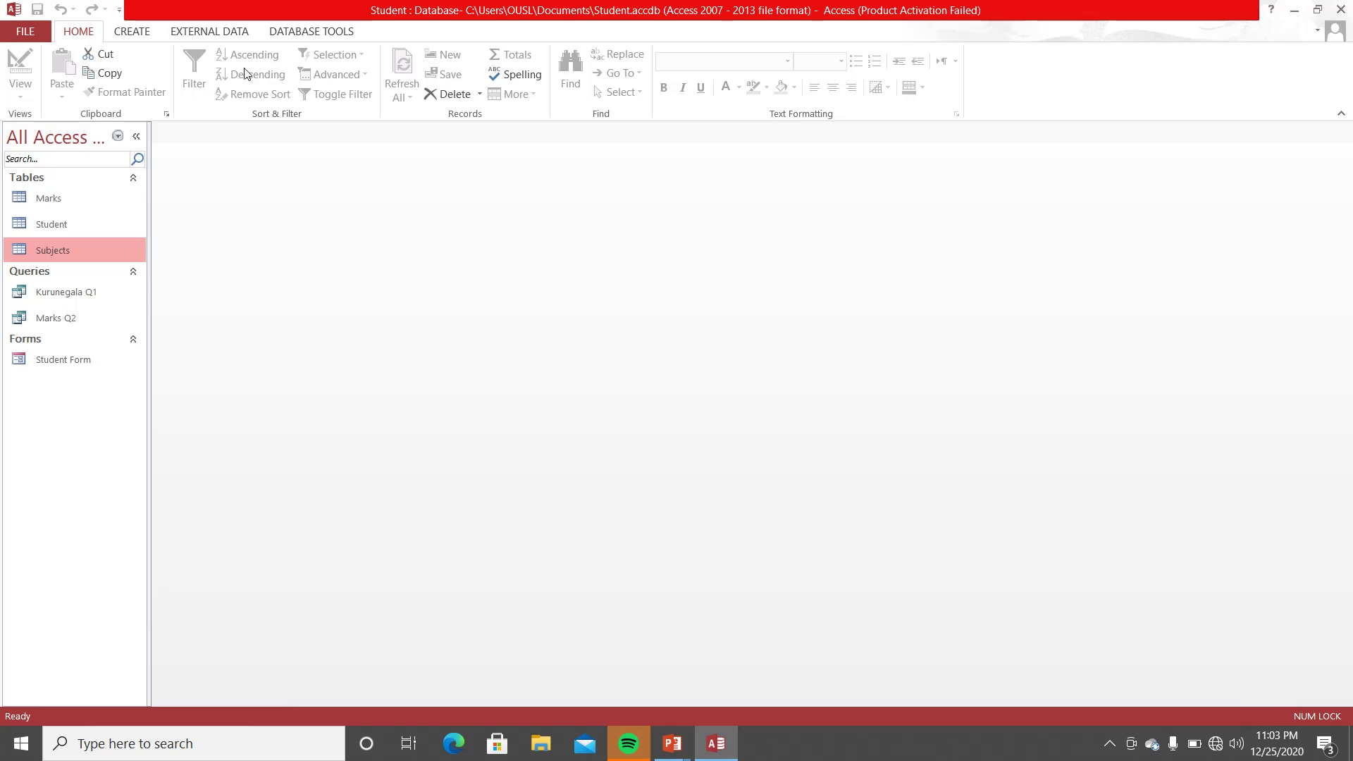
{"action": "left_click", "coordinate": [347, 34]}
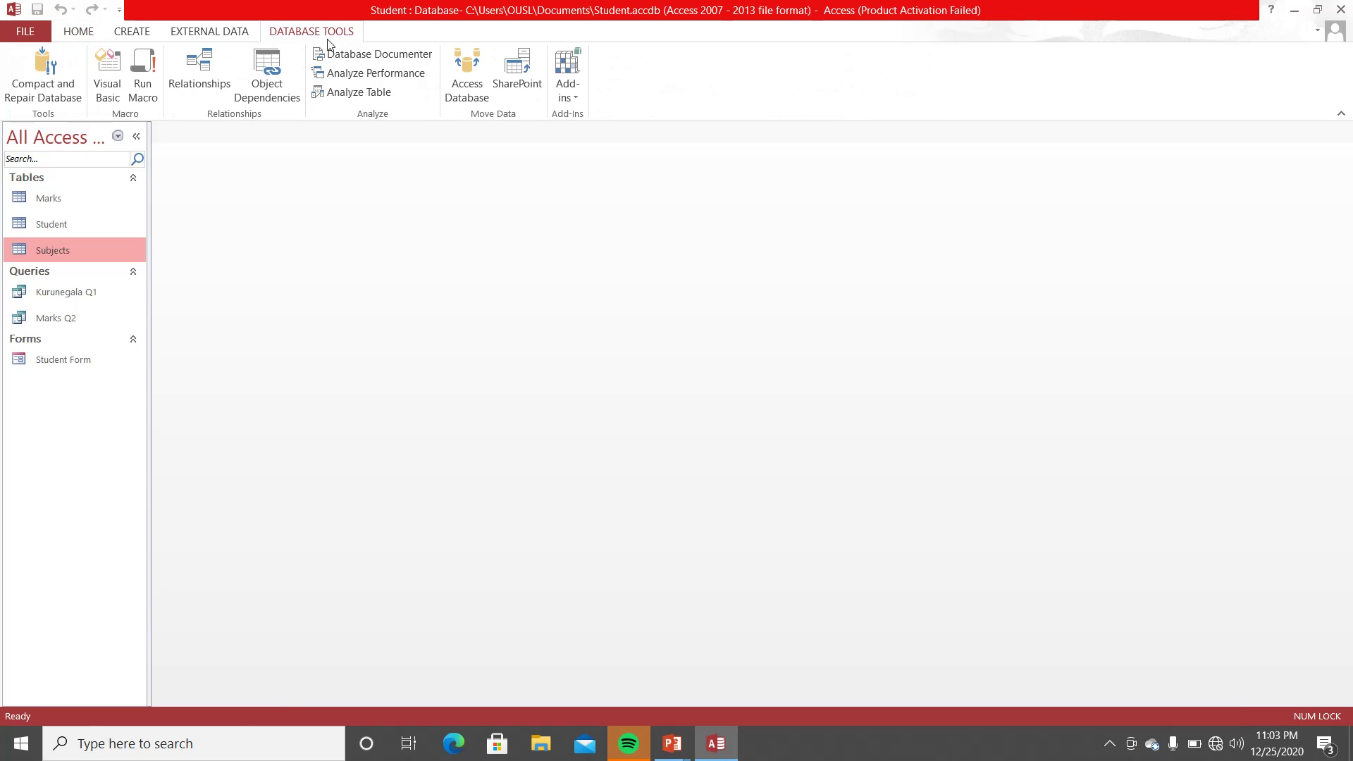
- Add the Student, Marks and Subjects tables to a new relationships diagram
{"action": "left_click", "coordinate": [200, 70]}
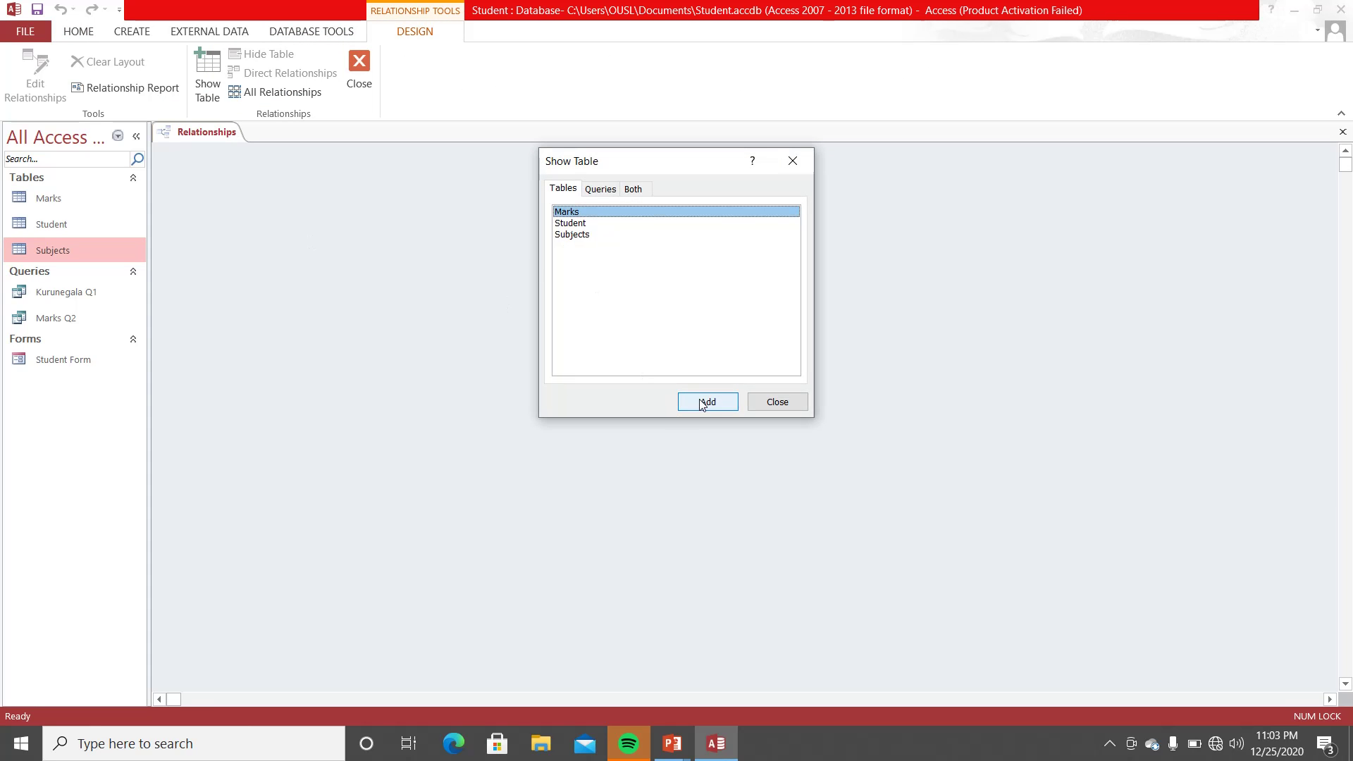
{"action": "left_click", "coordinate": [572, 226]}
{"action": "left_click", "coordinate": [691, 400]}
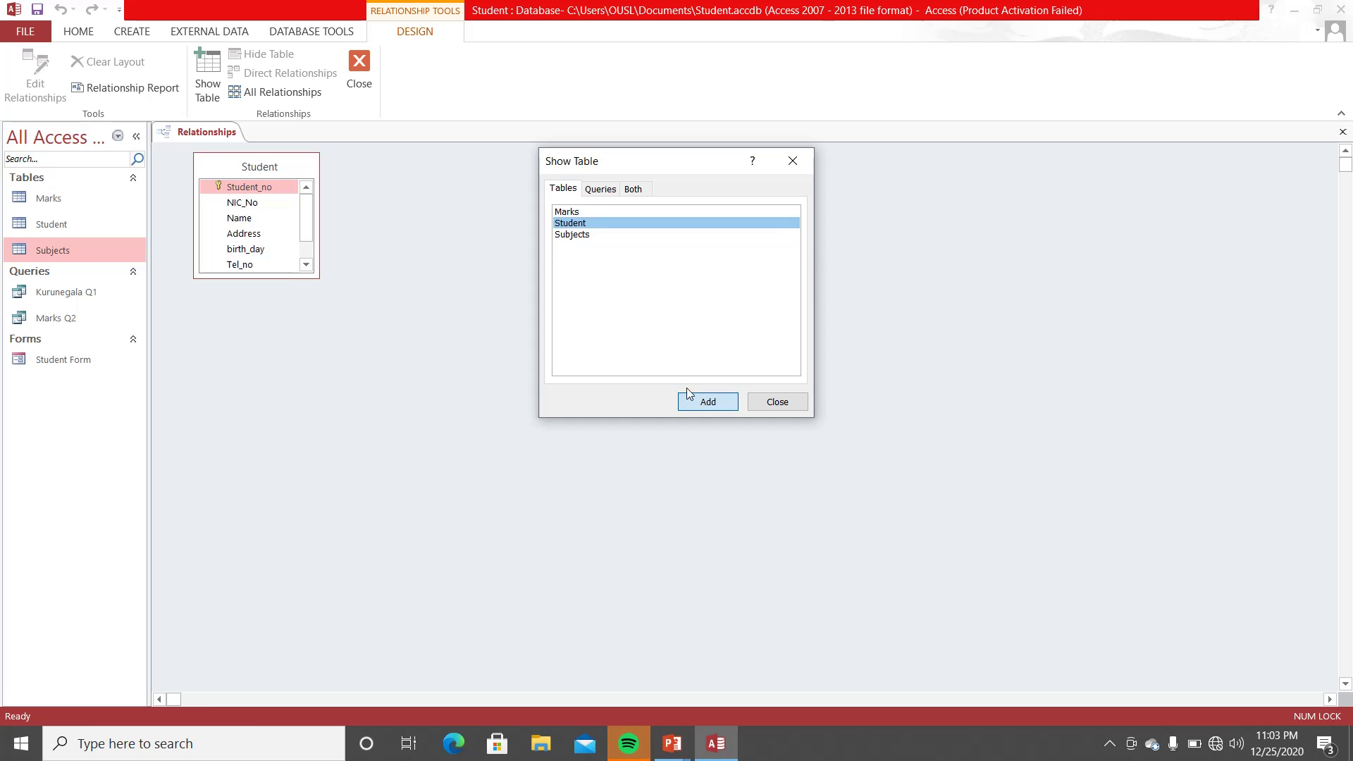
{"action": "left_click", "coordinate": [567, 212]}
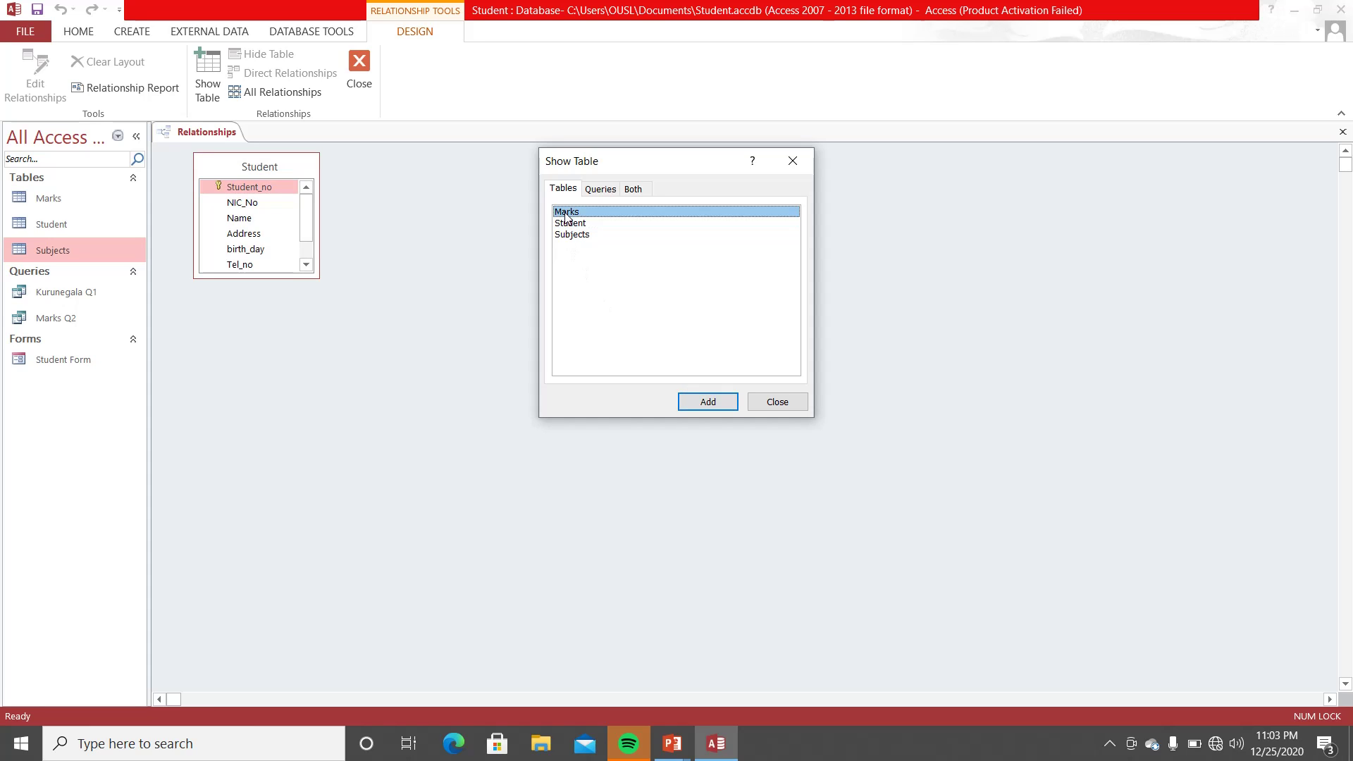
{"action": "left_click", "coordinate": [705, 401]}
{"action": "left_click", "coordinate": [574, 235]}
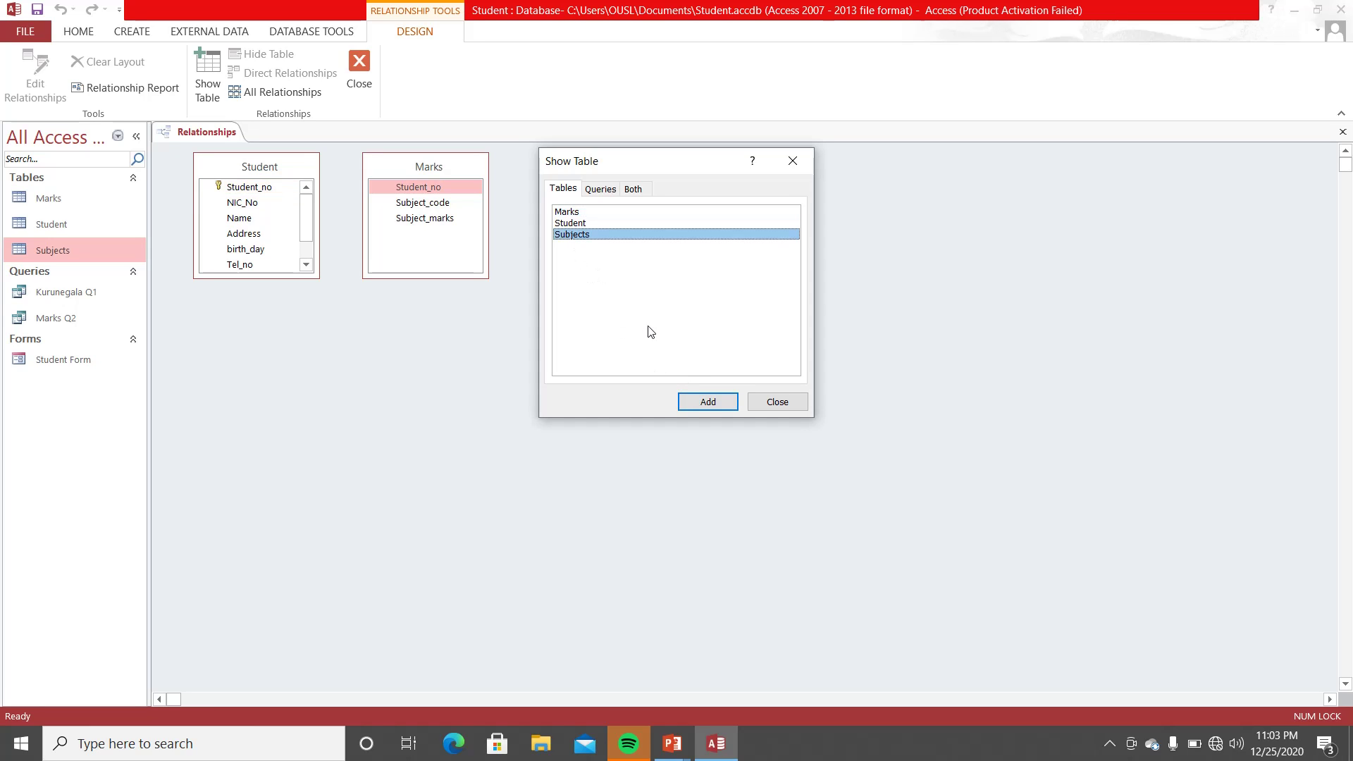
{"action": "left_click", "coordinate": [704, 400]}
{"action": "left_click", "coordinate": [776, 402]}
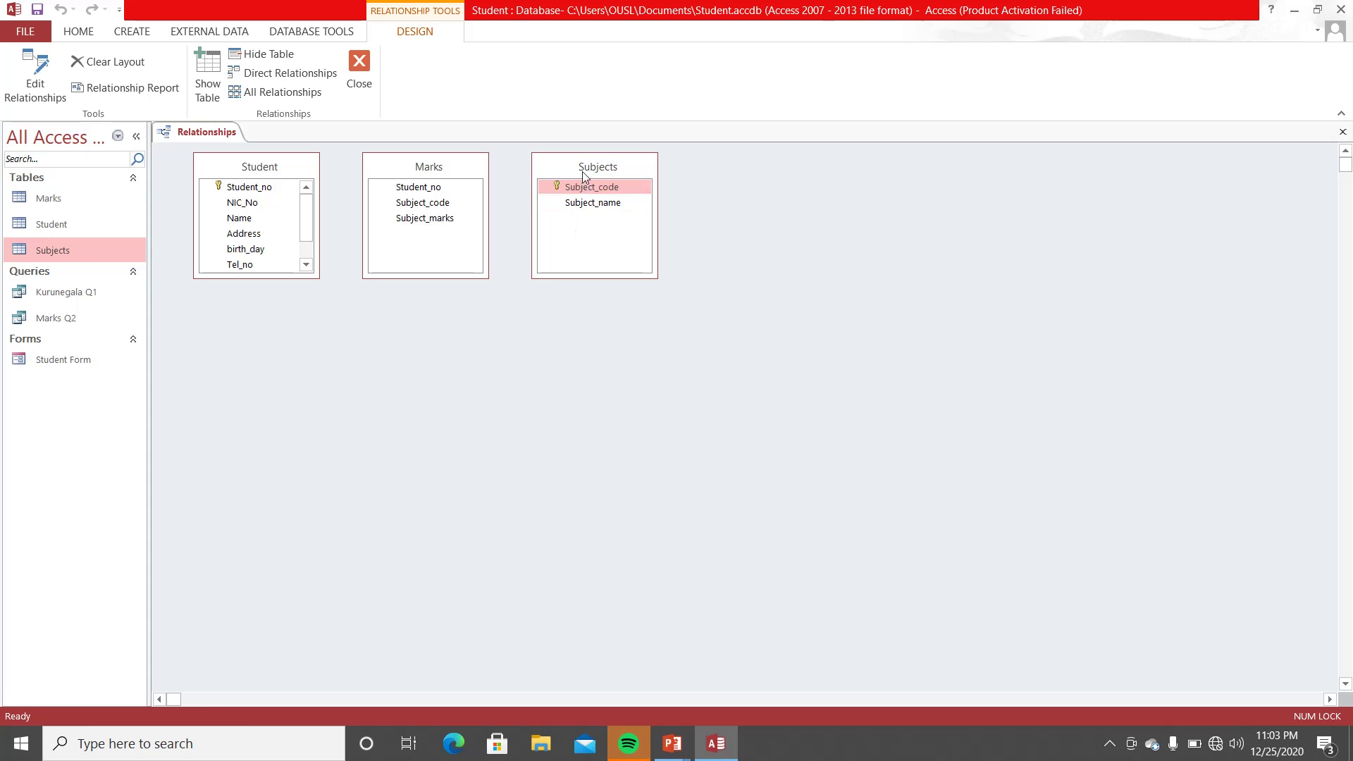
- Arrange the tables and join Student to Marks on Student_no
{"action": "left_click_drag", "start_coordinate": [583, 169], "coordinate": [699, 285]}
{"action": "left_click_drag", "start_coordinate": [439, 160], "coordinate": [490, 272]}
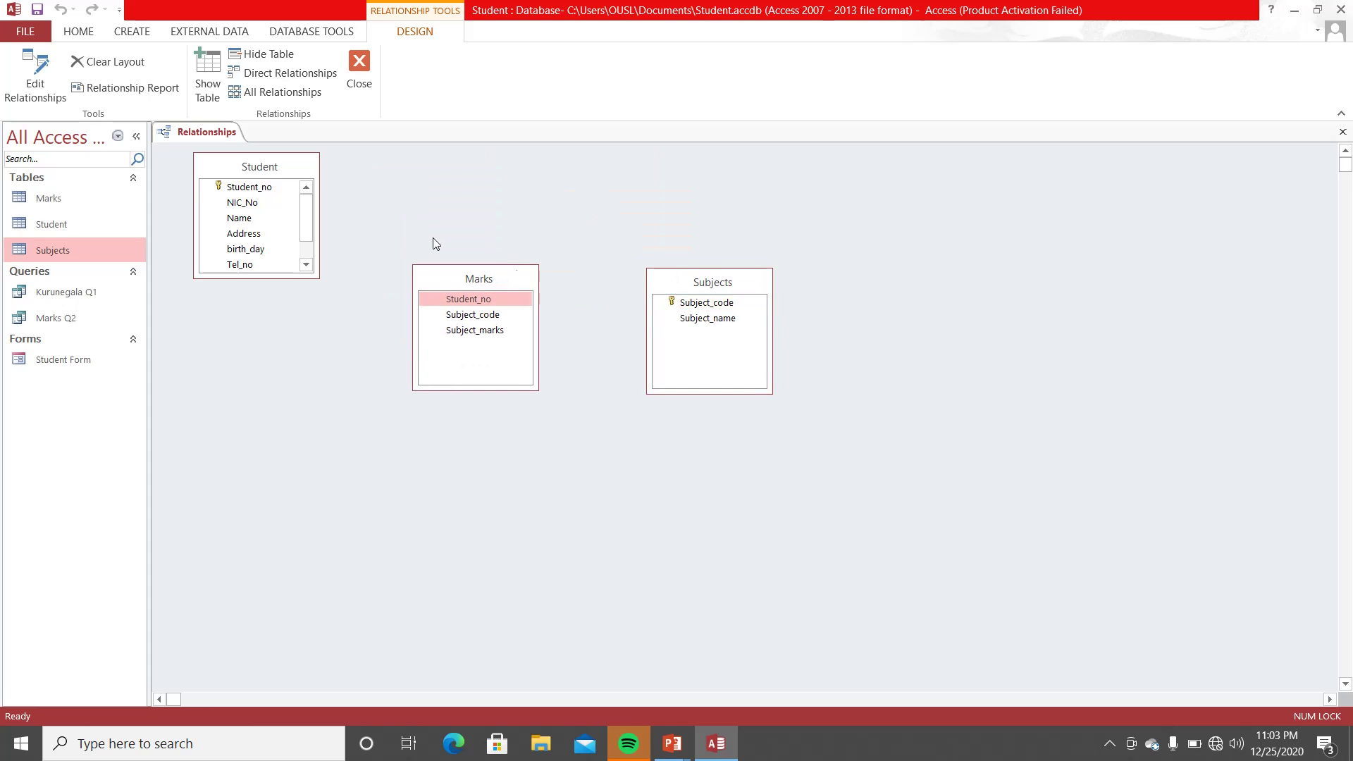
{"action": "left_click_drag", "start_coordinate": [243, 186], "coordinate": [462, 300]}
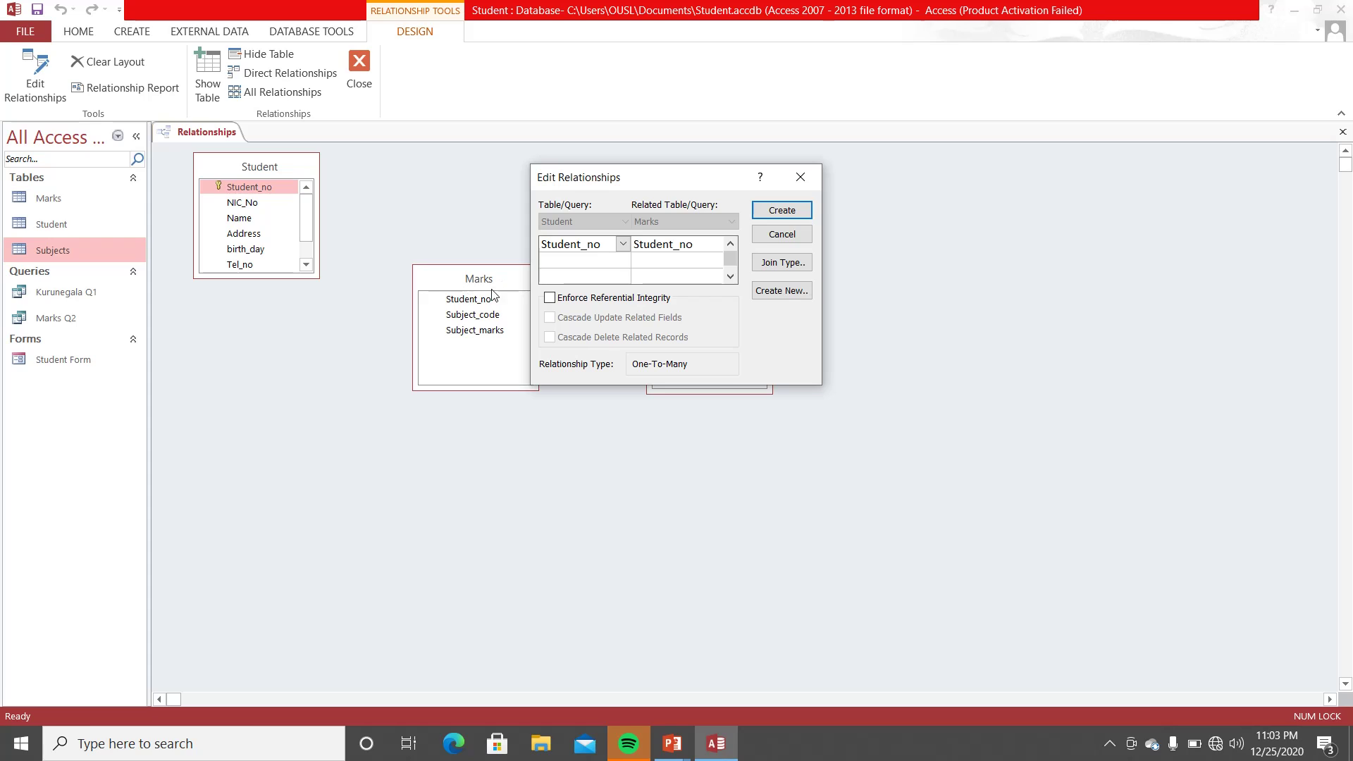
{"action": "left_click", "coordinate": [770, 211]}
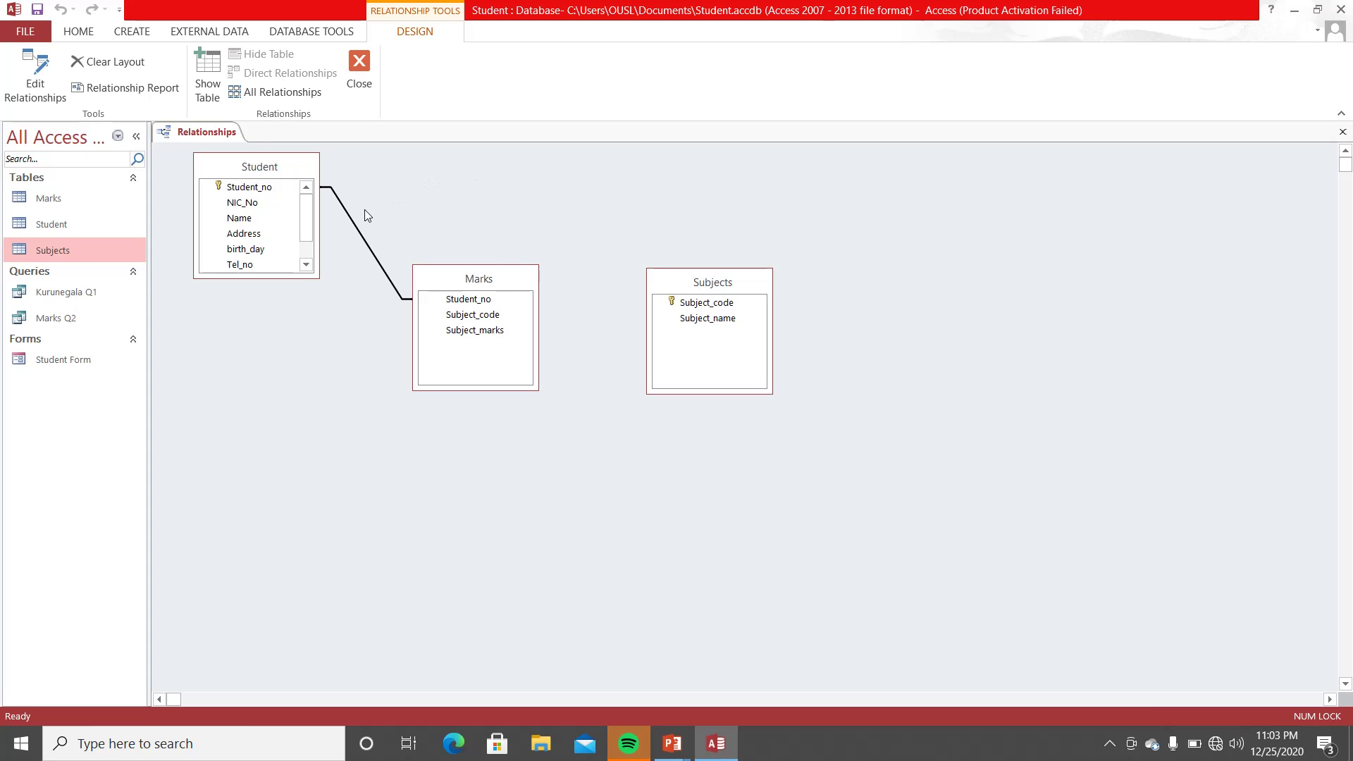
- Try enforcing referential integrity on the Student–Marks join, then keep it without after the mismatch error
{"action": "left_click_drag", "start_coordinate": [466, 275], "coordinate": [510, 316]}
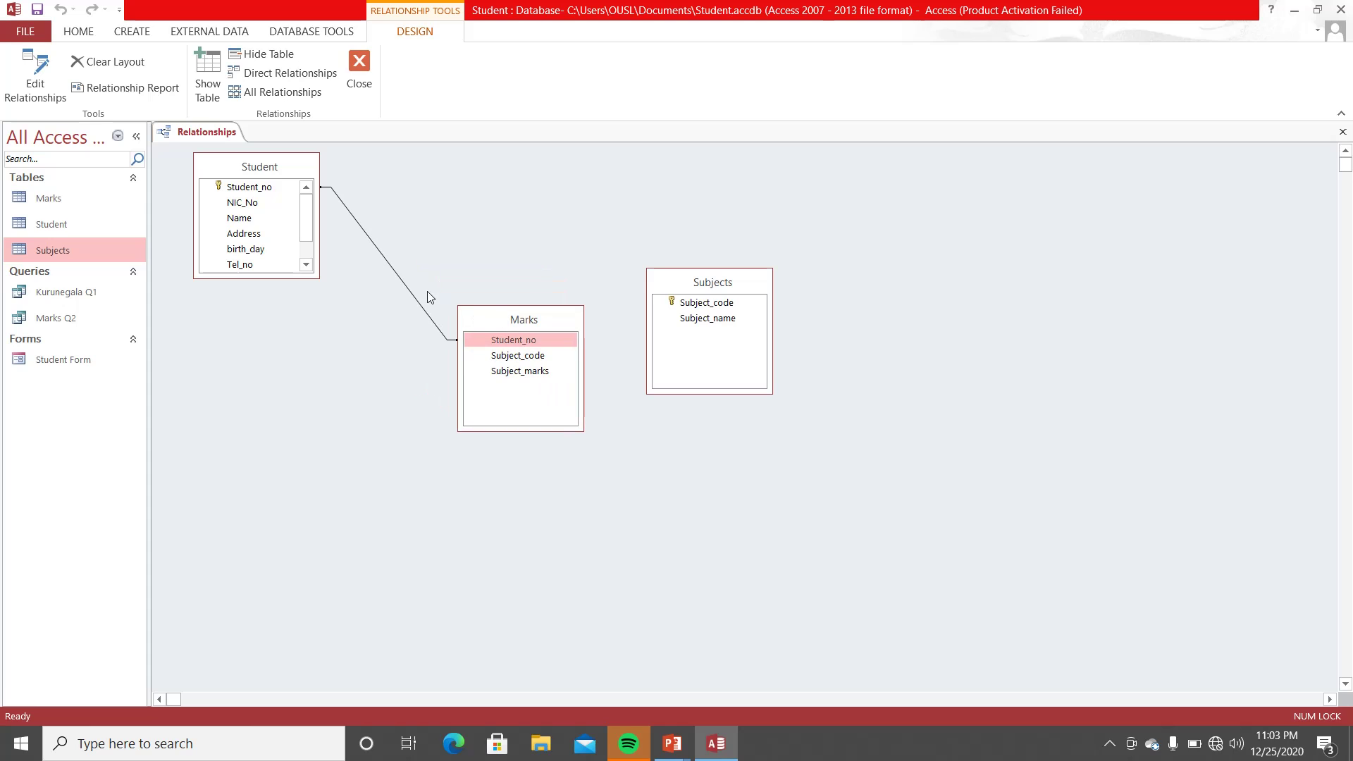
{"action": "right_click", "coordinate": [390, 271]}
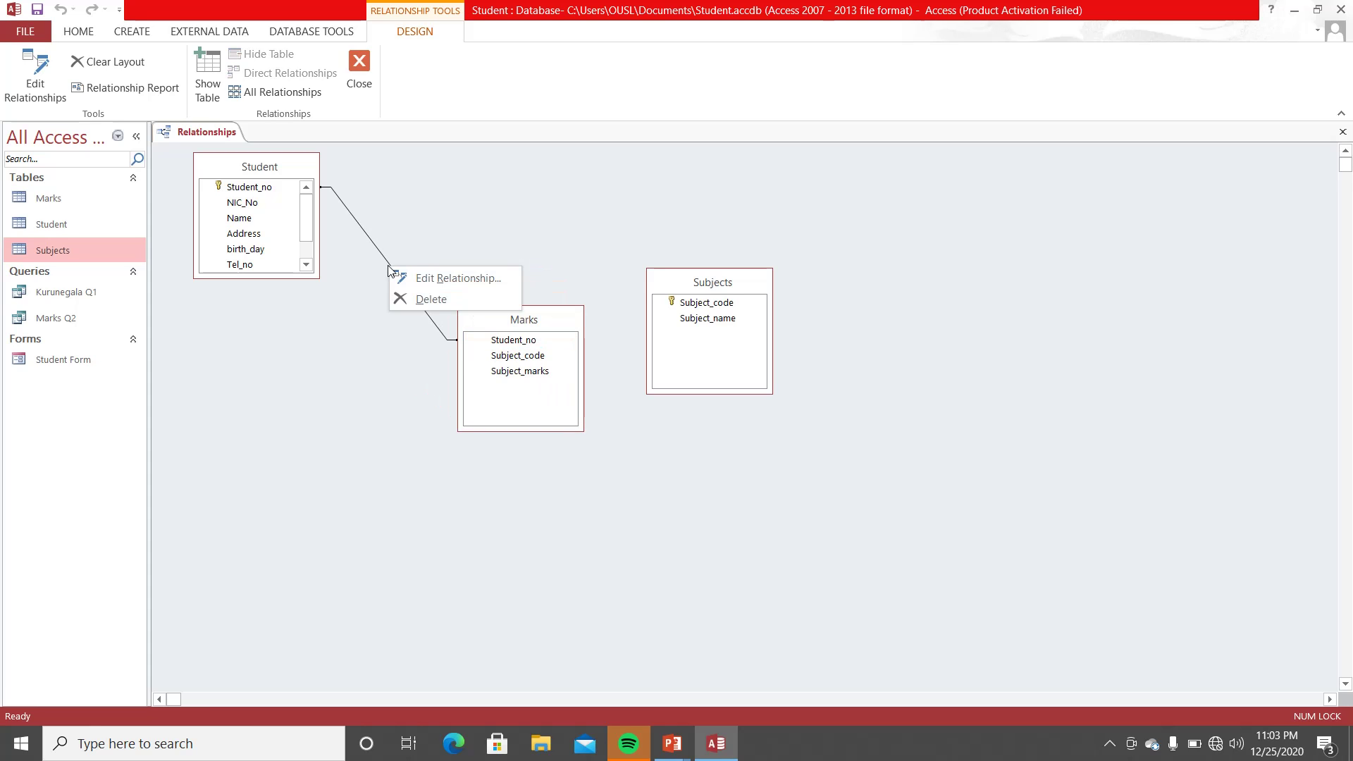
{"action": "left_click", "coordinate": [422, 279]}
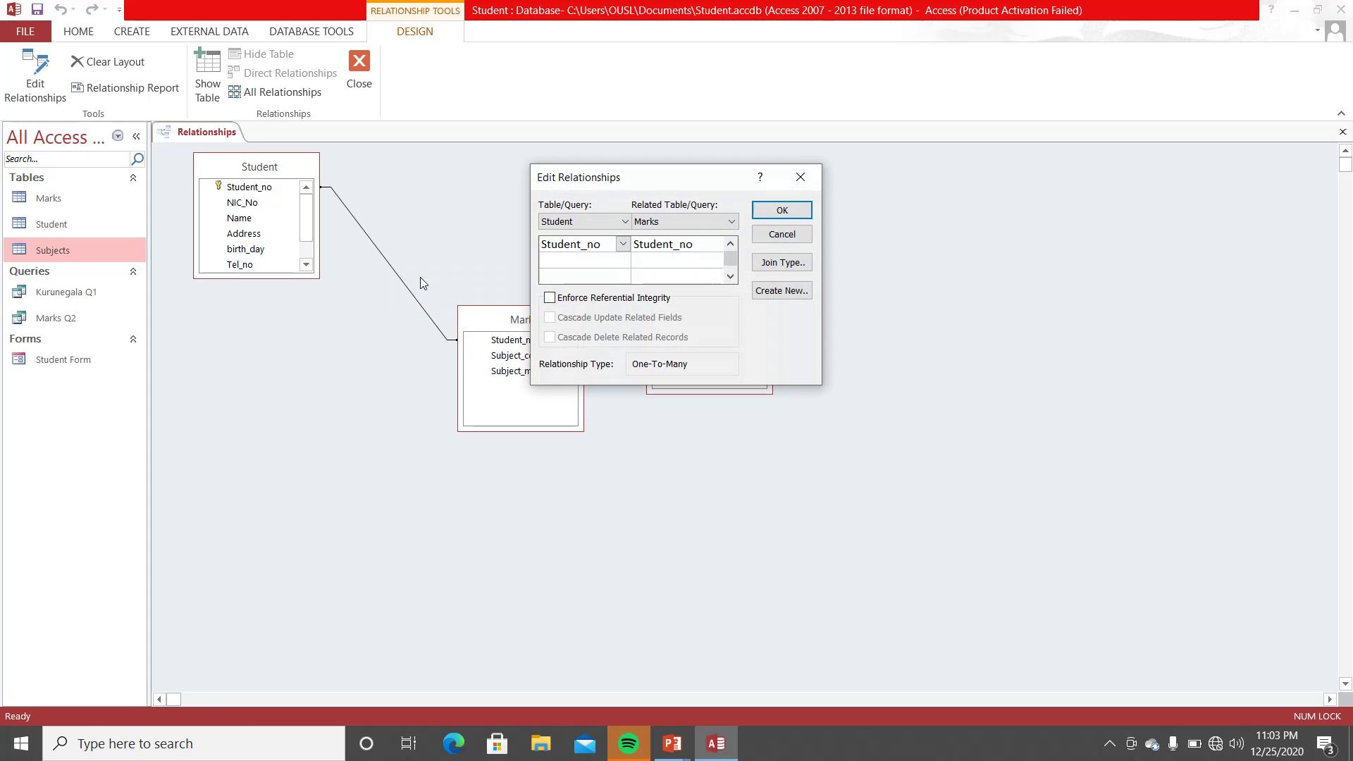
{"action": "left_click", "coordinate": [550, 298]}
{"action": "left_click", "coordinate": [782, 211]}
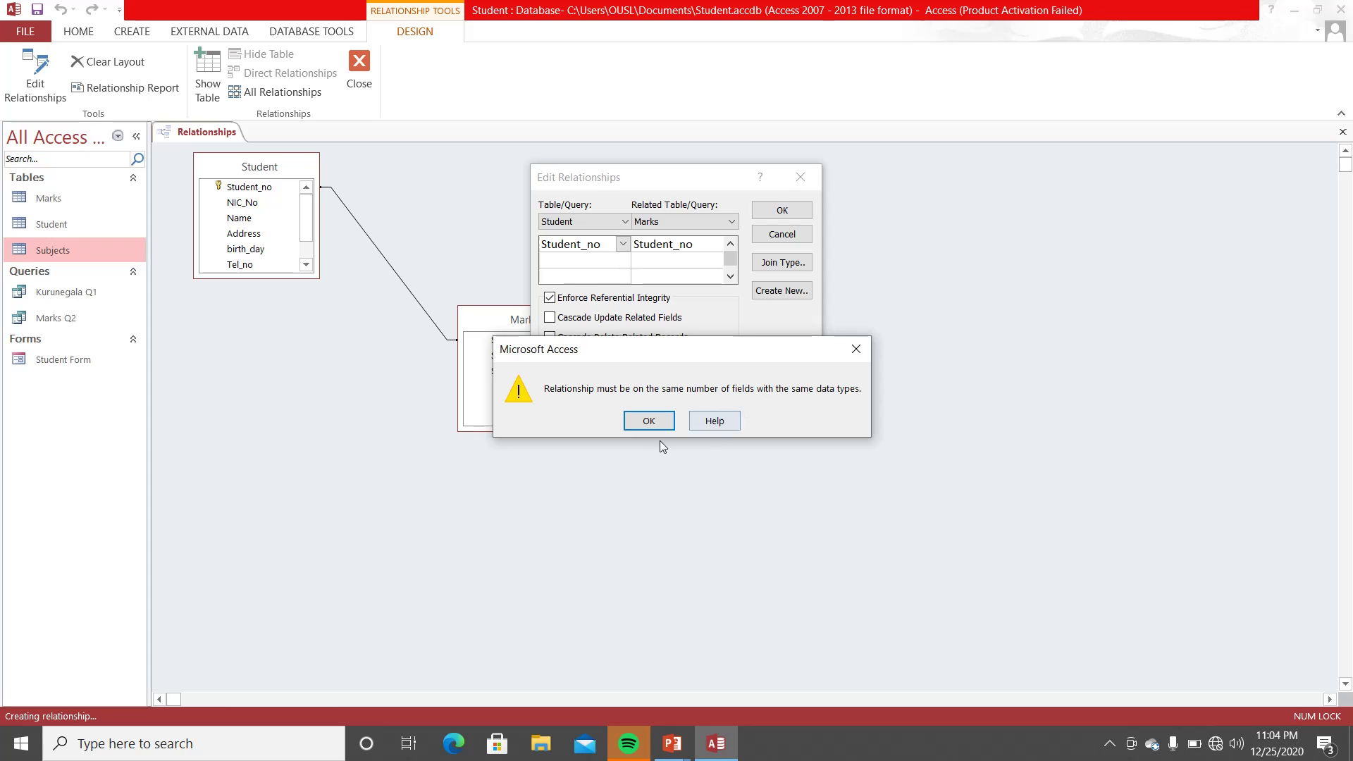
{"action": "left_click", "coordinate": [649, 421]}
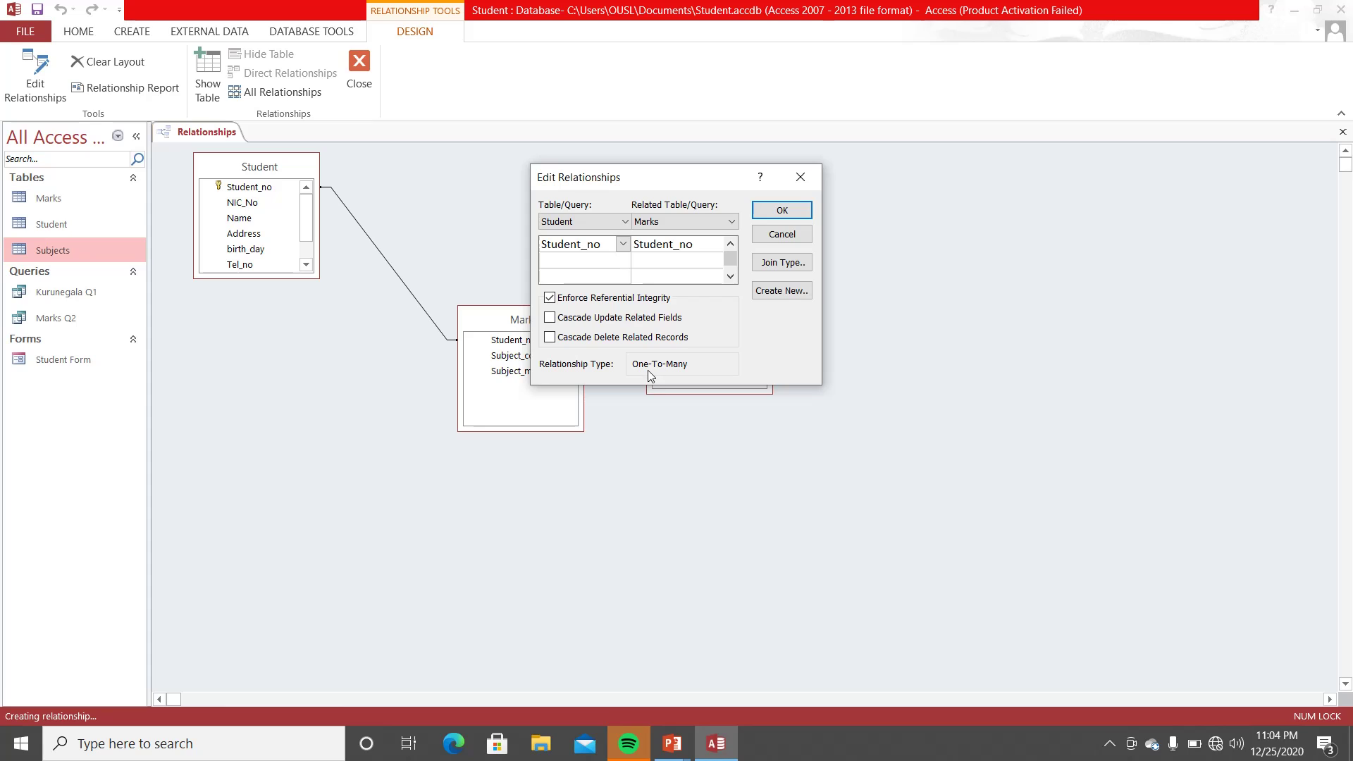
{"action": "left_click", "coordinate": [550, 298]}
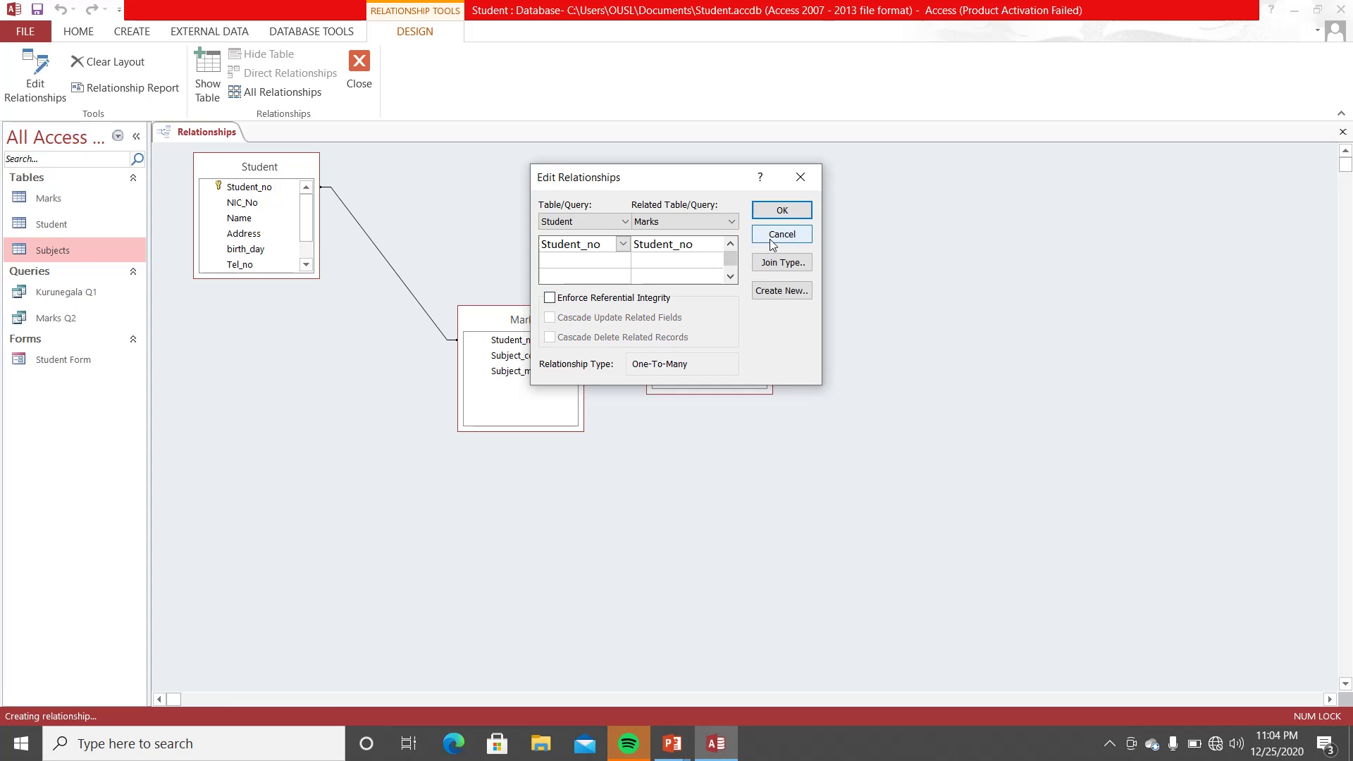
{"action": "left_click", "coordinate": [782, 210]}
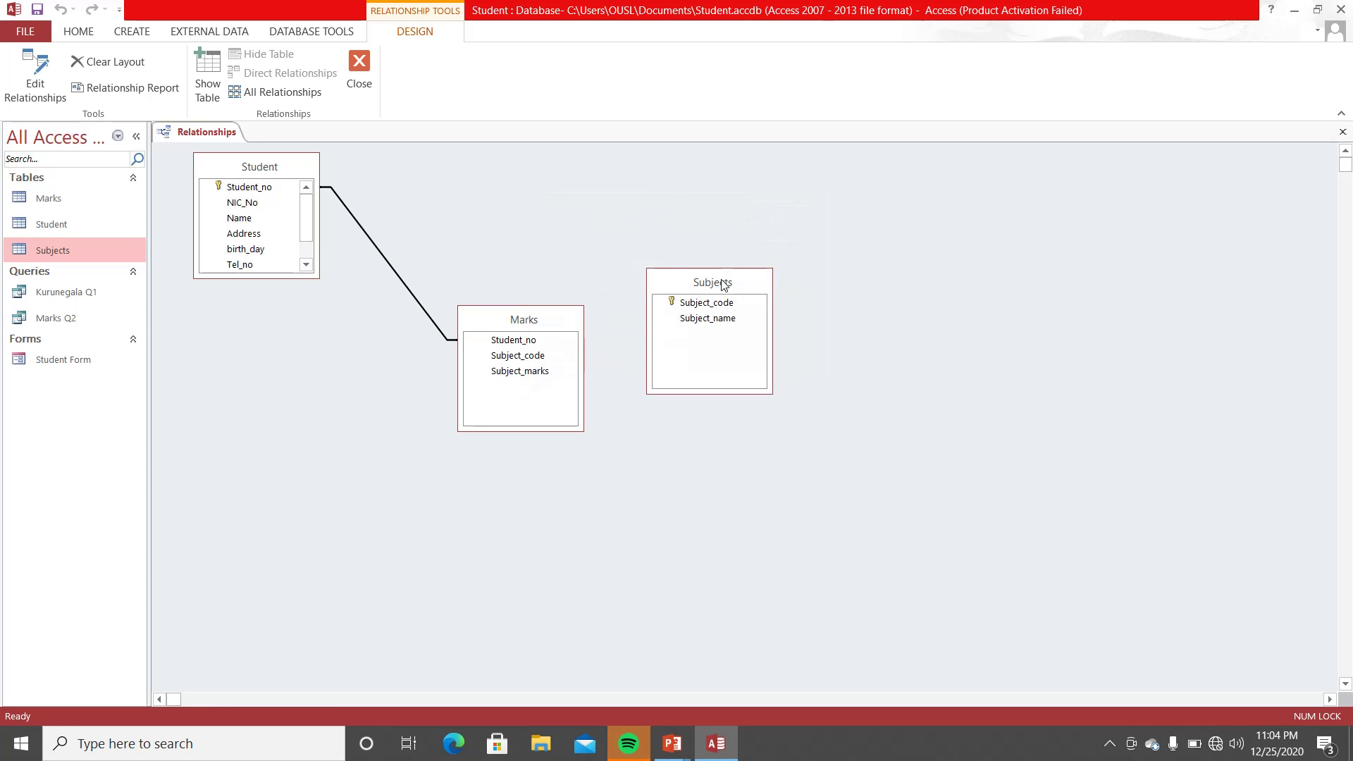
- Reposition Subjects and Marks, then drag Subject_code from Subjects onto Marks
{"action": "left_click_drag", "start_coordinate": [723, 285], "coordinate": [855, 278]}
{"action": "left_click_drag", "start_coordinate": [550, 320], "coordinate": [565, 296]}
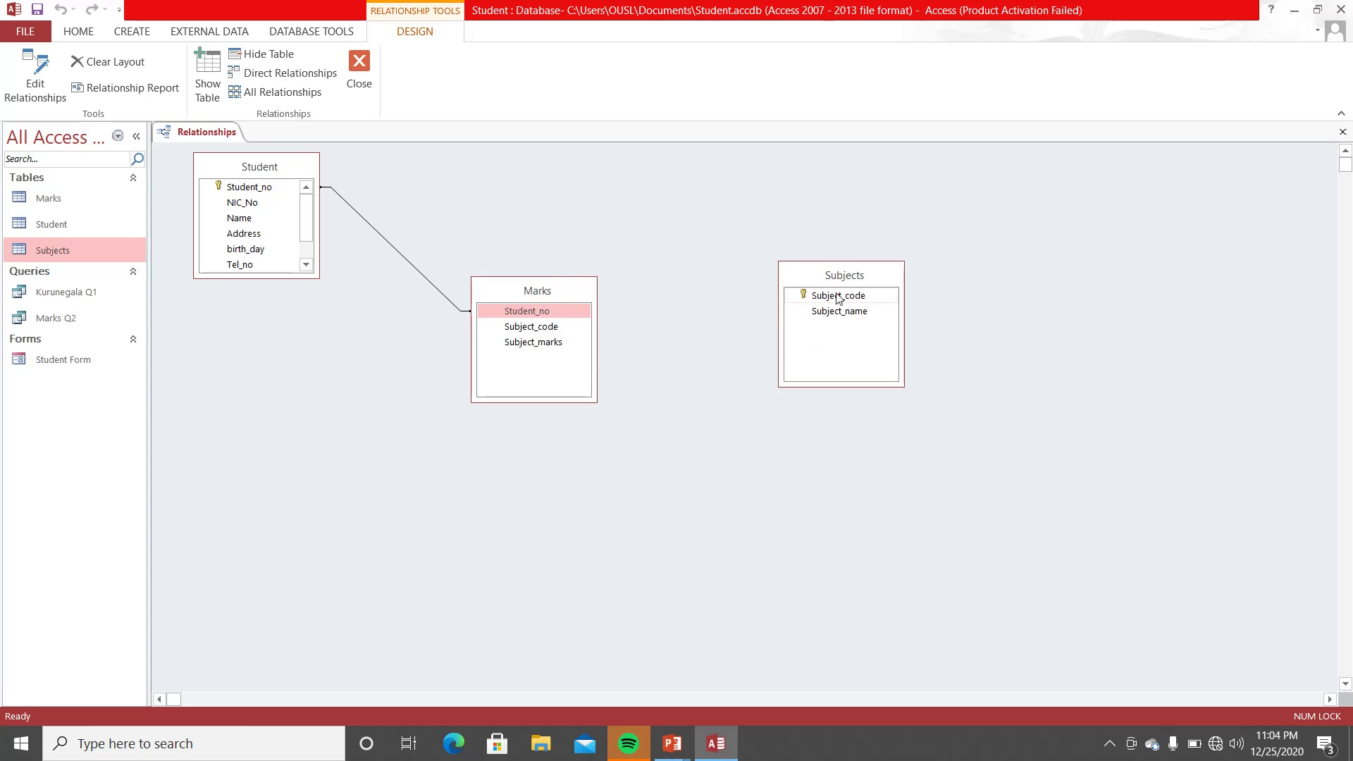
{"action": "left_click_drag", "start_coordinate": [838, 300], "coordinate": [548, 328]}
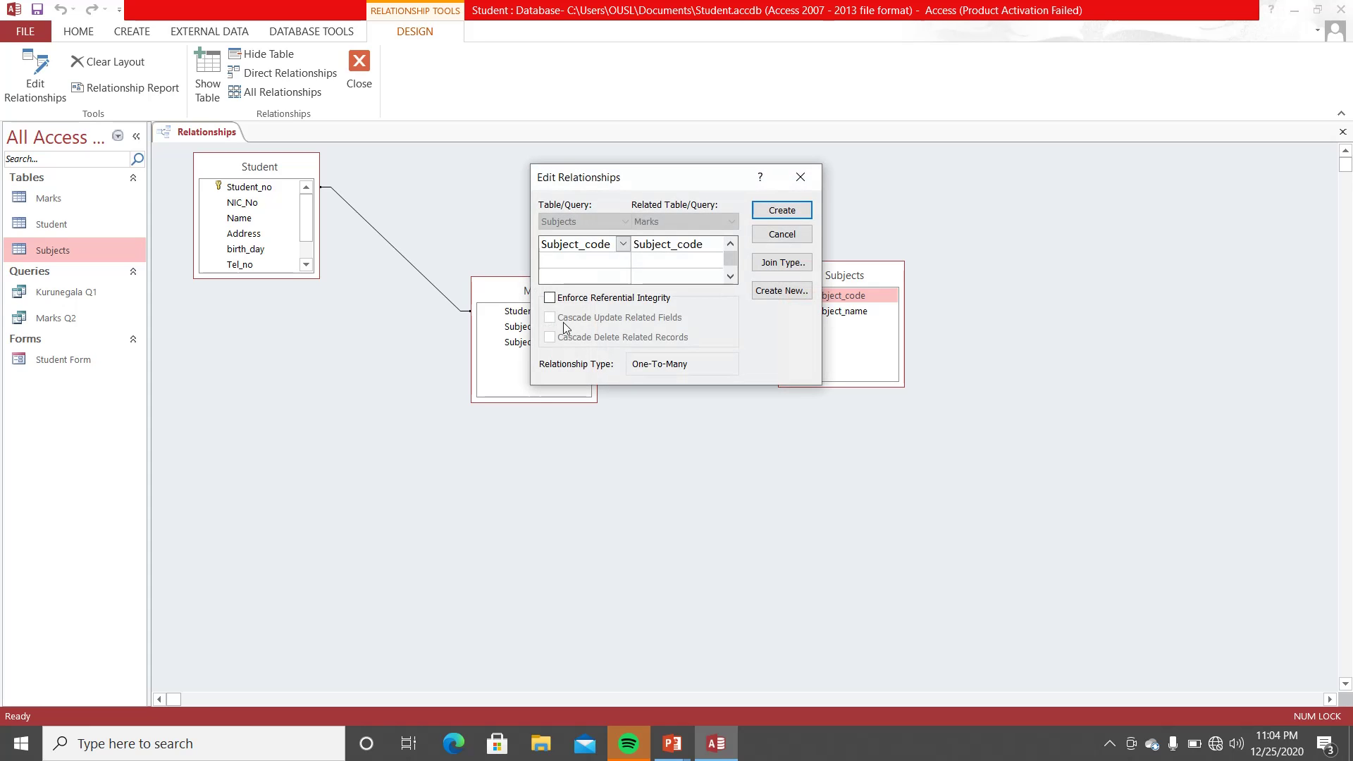
- Create the Marks–Subjects join on Subject_code, tidy the three tables, and save the layout when closing
{"action": "left_click", "coordinate": [781, 211]}
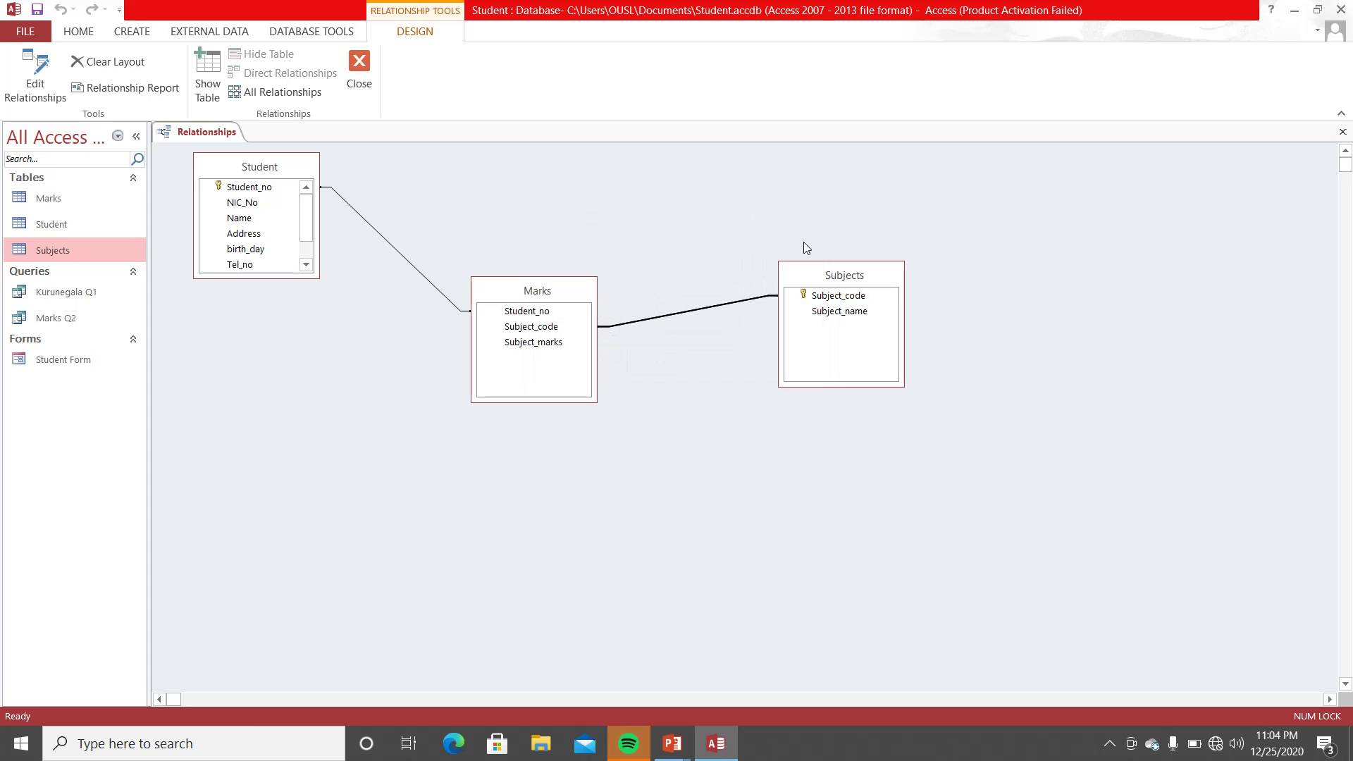
{"action": "left_click_drag", "start_coordinate": [828, 277], "coordinate": [837, 198]}
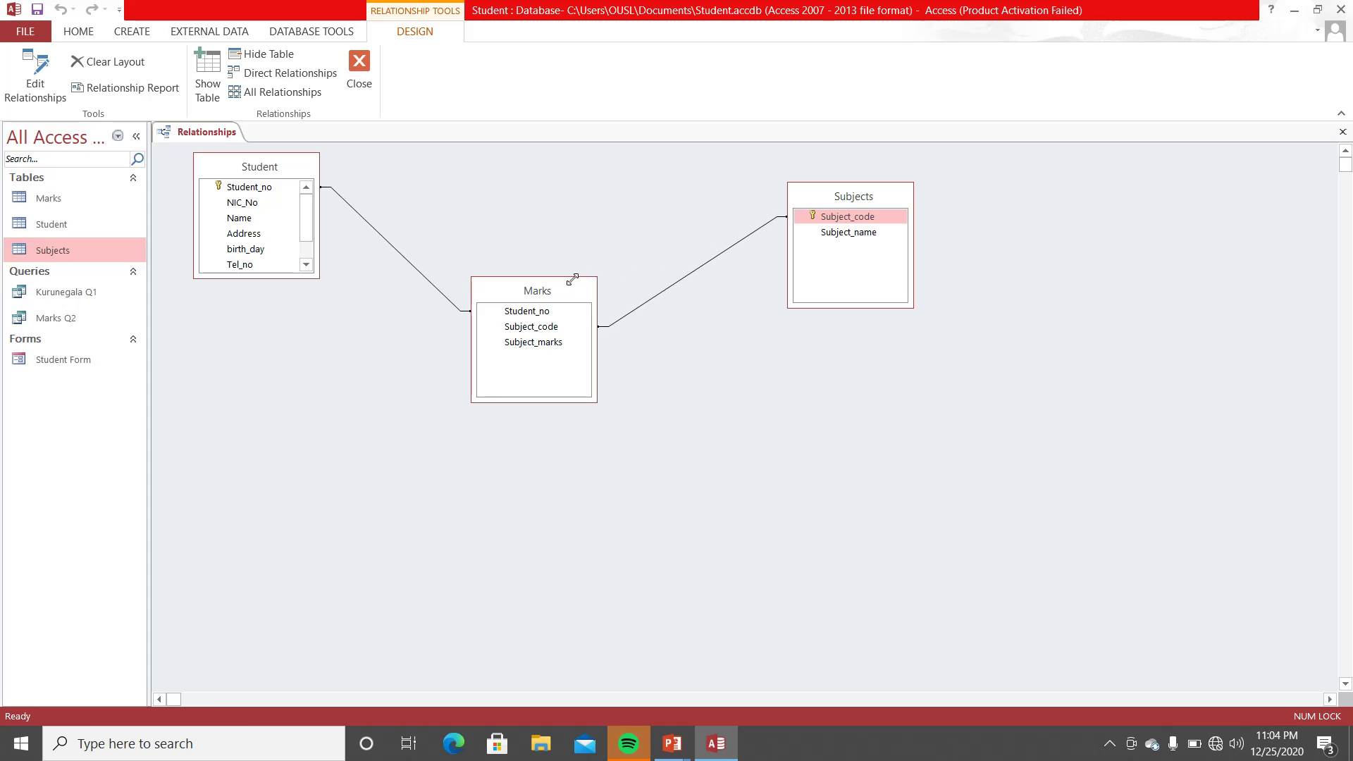
{"action": "left_click_drag", "start_coordinate": [570, 290], "coordinate": [622, 343]}
{"action": "left_click_drag", "start_coordinate": [300, 166], "coordinate": [330, 213]}
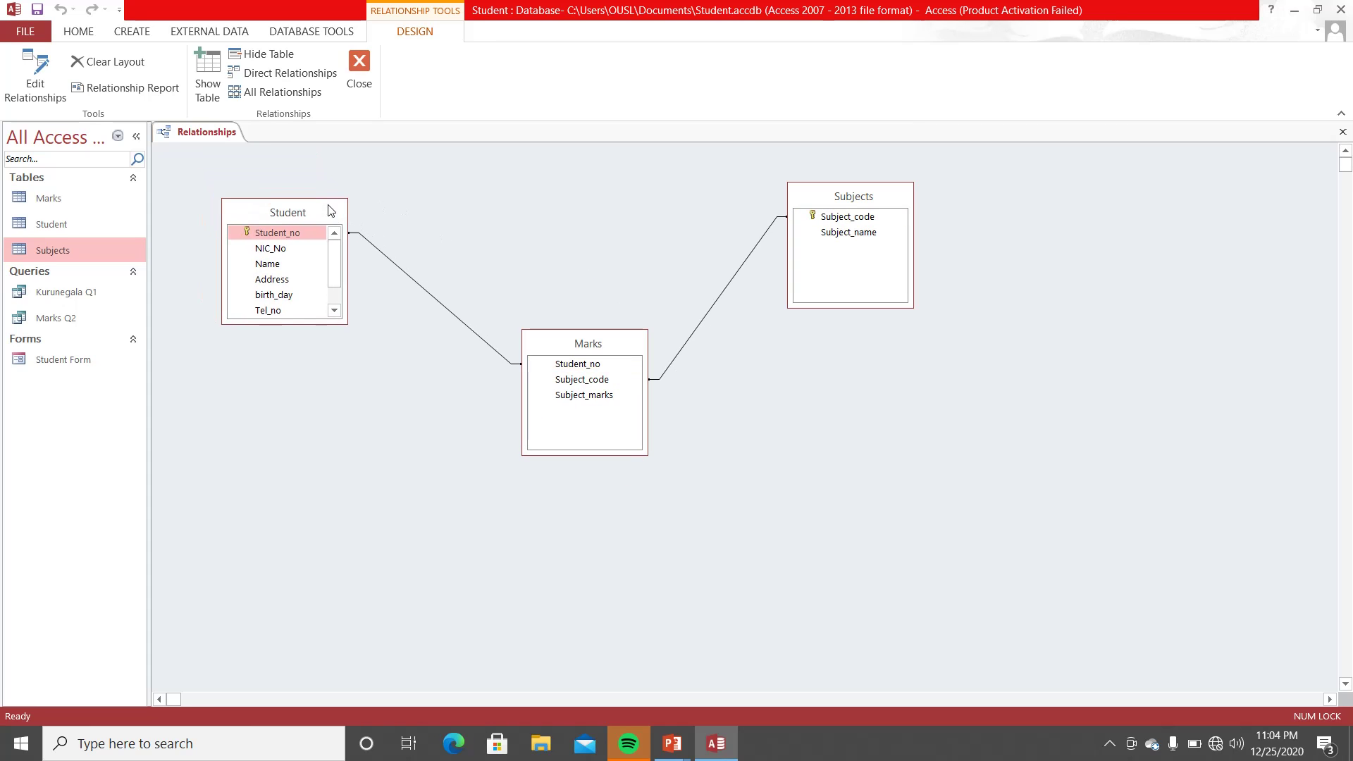
{"action": "left_click_drag", "start_coordinate": [839, 197], "coordinate": [872, 229]}
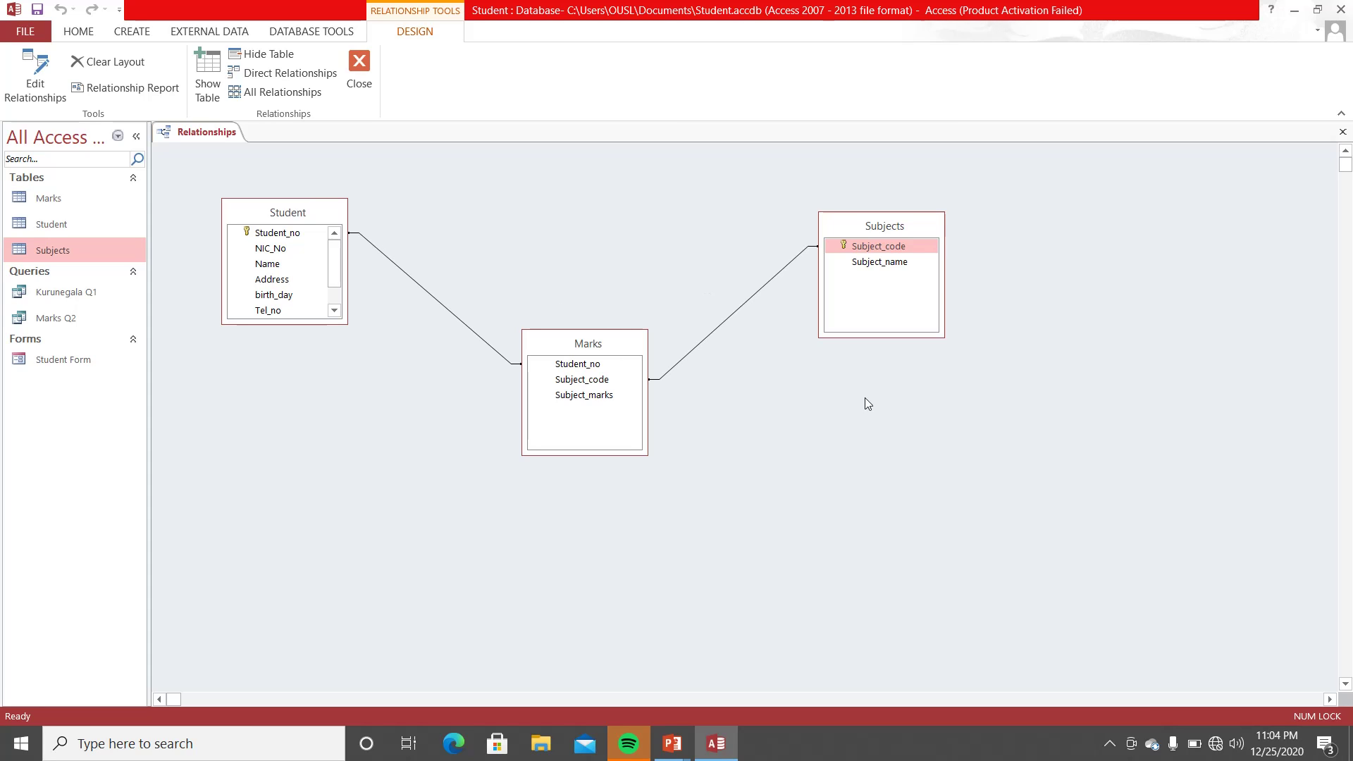
{"action": "left_click", "coordinate": [361, 73]}
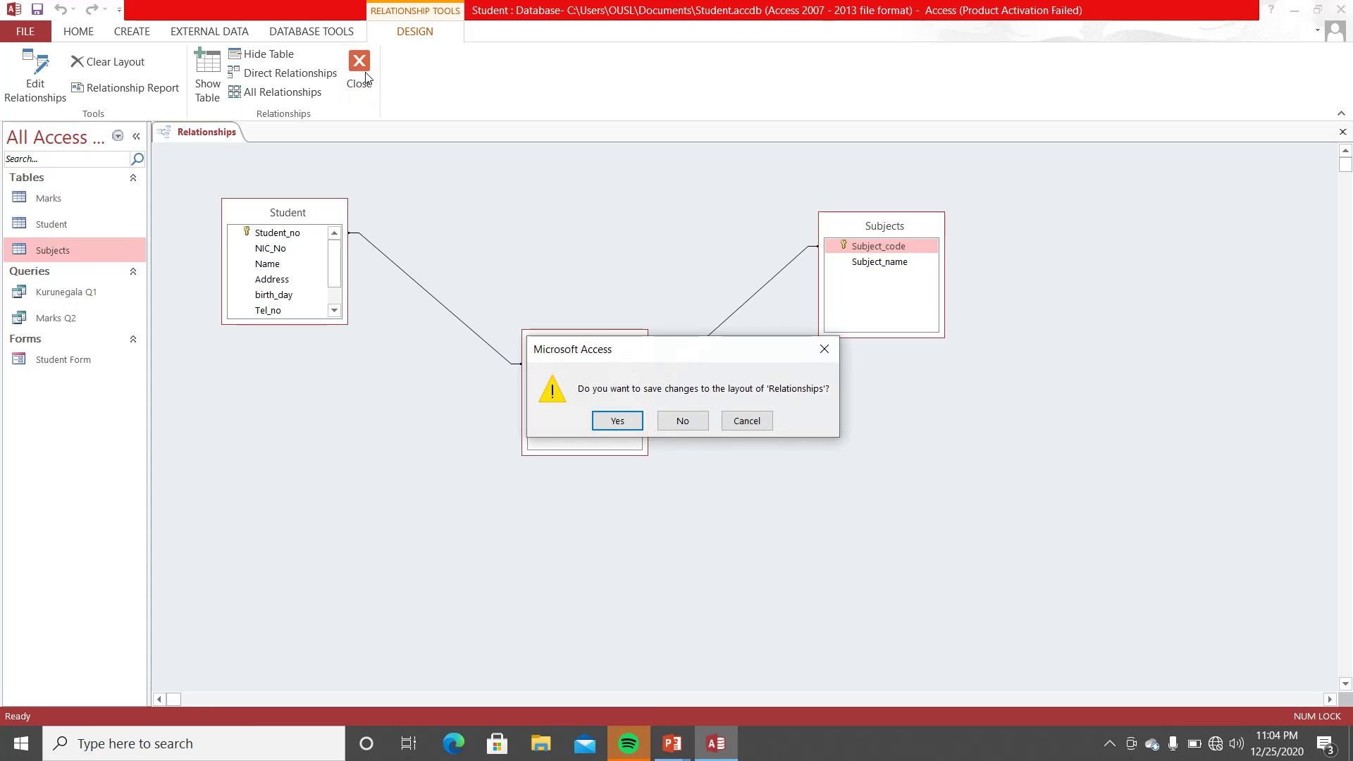
{"action": "left_click", "coordinate": [617, 421]}
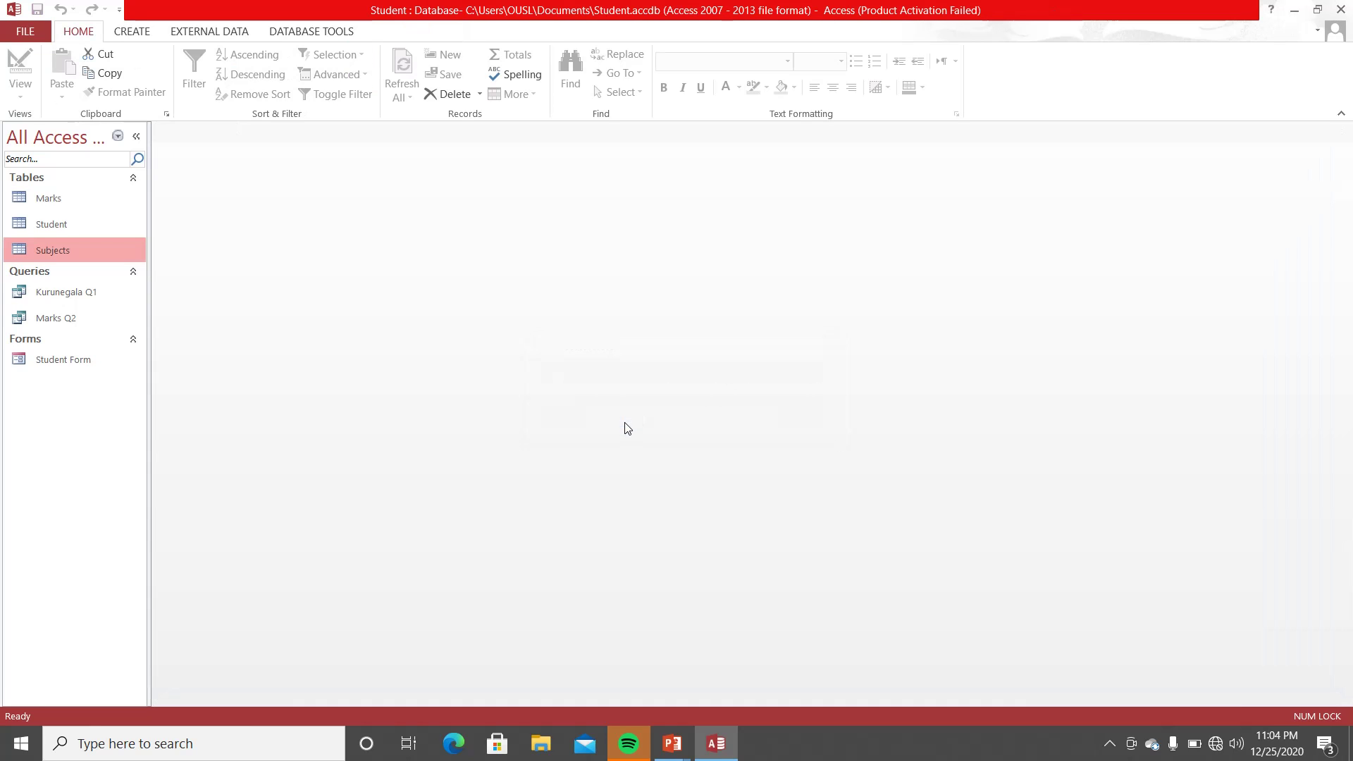
- Start a new design-view query containing the Marks, Student and Subjects tables
{"action": "left_click", "coordinate": [130, 32]}
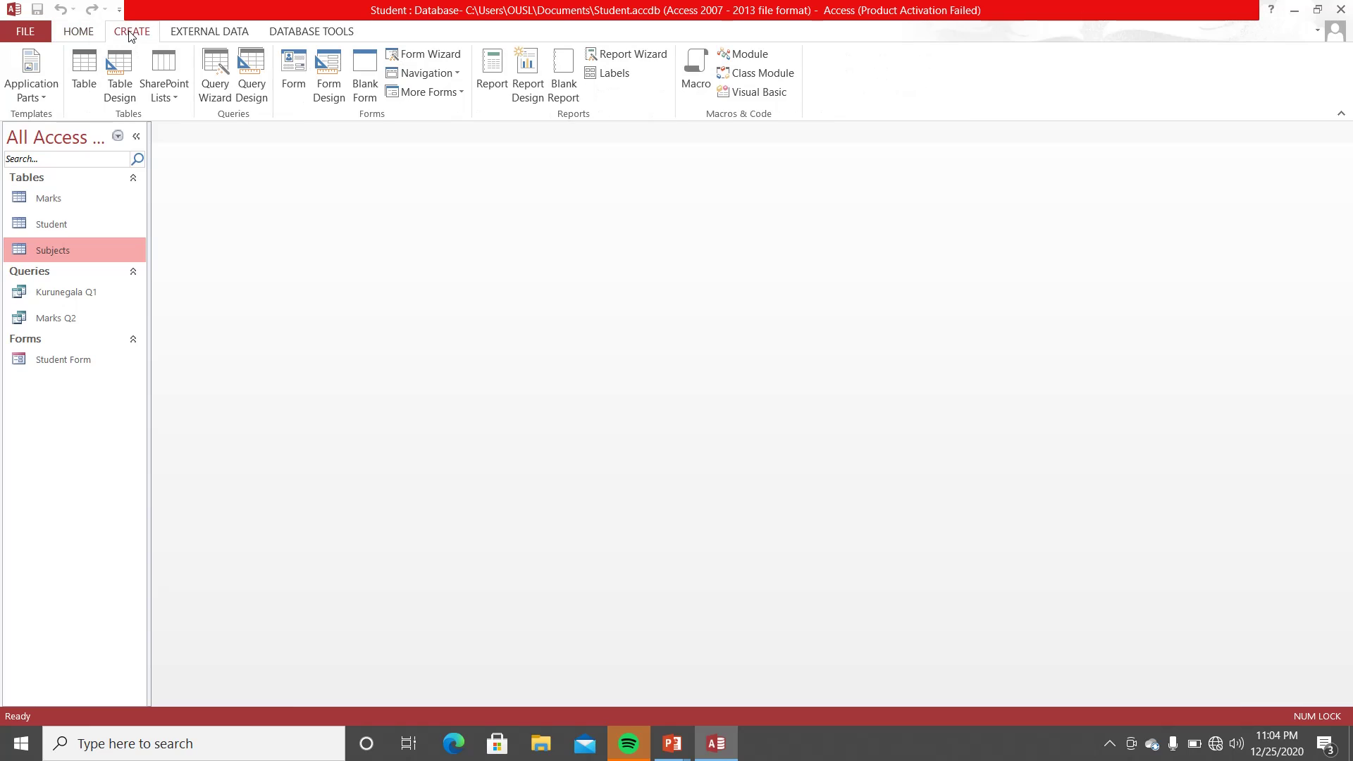
{"action": "left_click", "coordinate": [253, 70]}
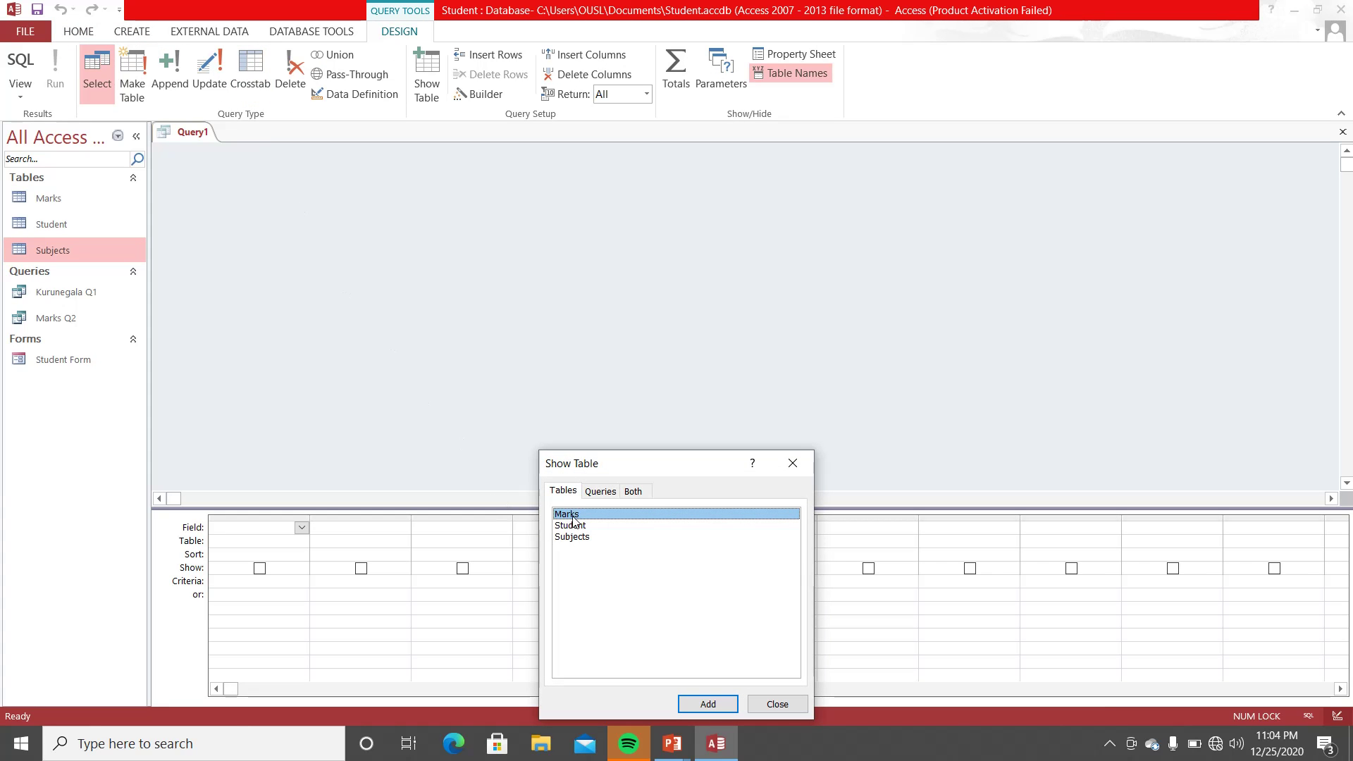
{"action": "left_click_drag", "start_coordinate": [574, 521], "coordinate": [576, 539]}
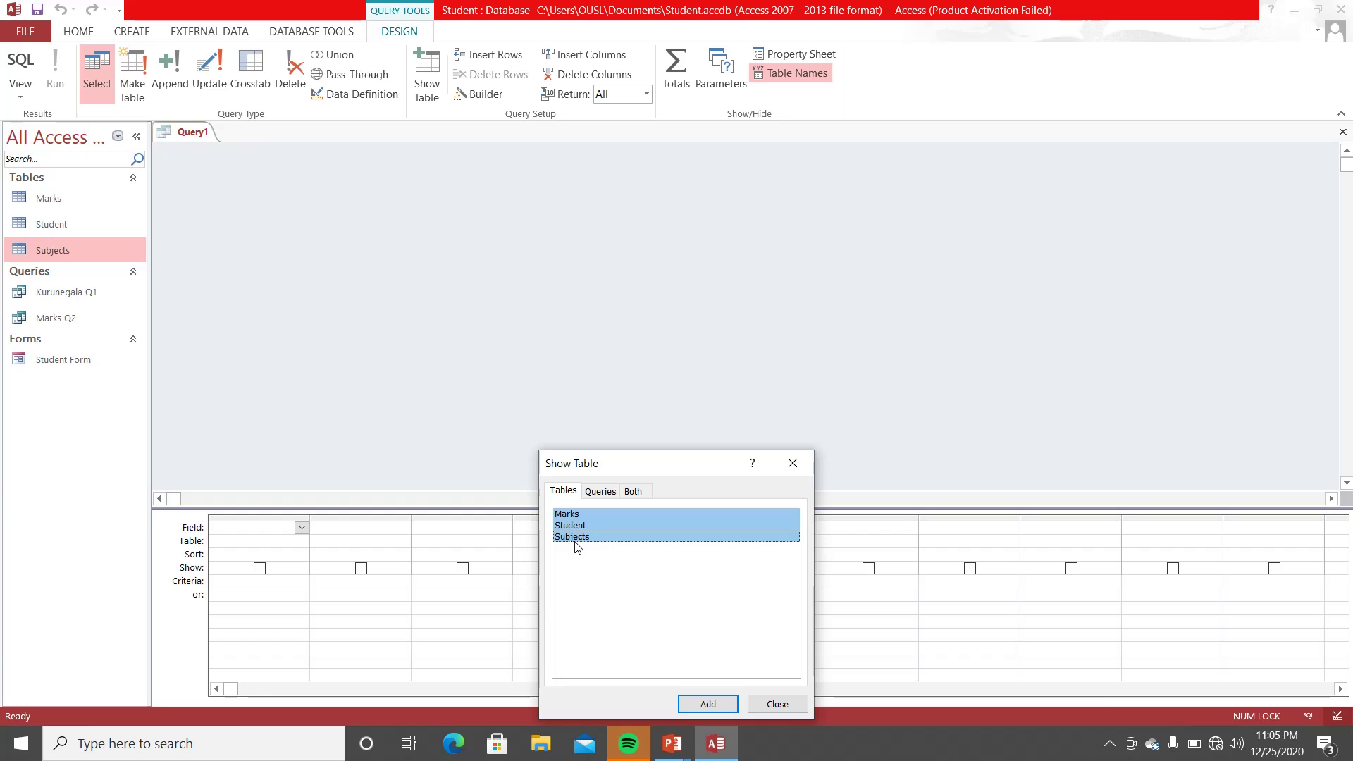
{"action": "left_click", "coordinate": [702, 705]}
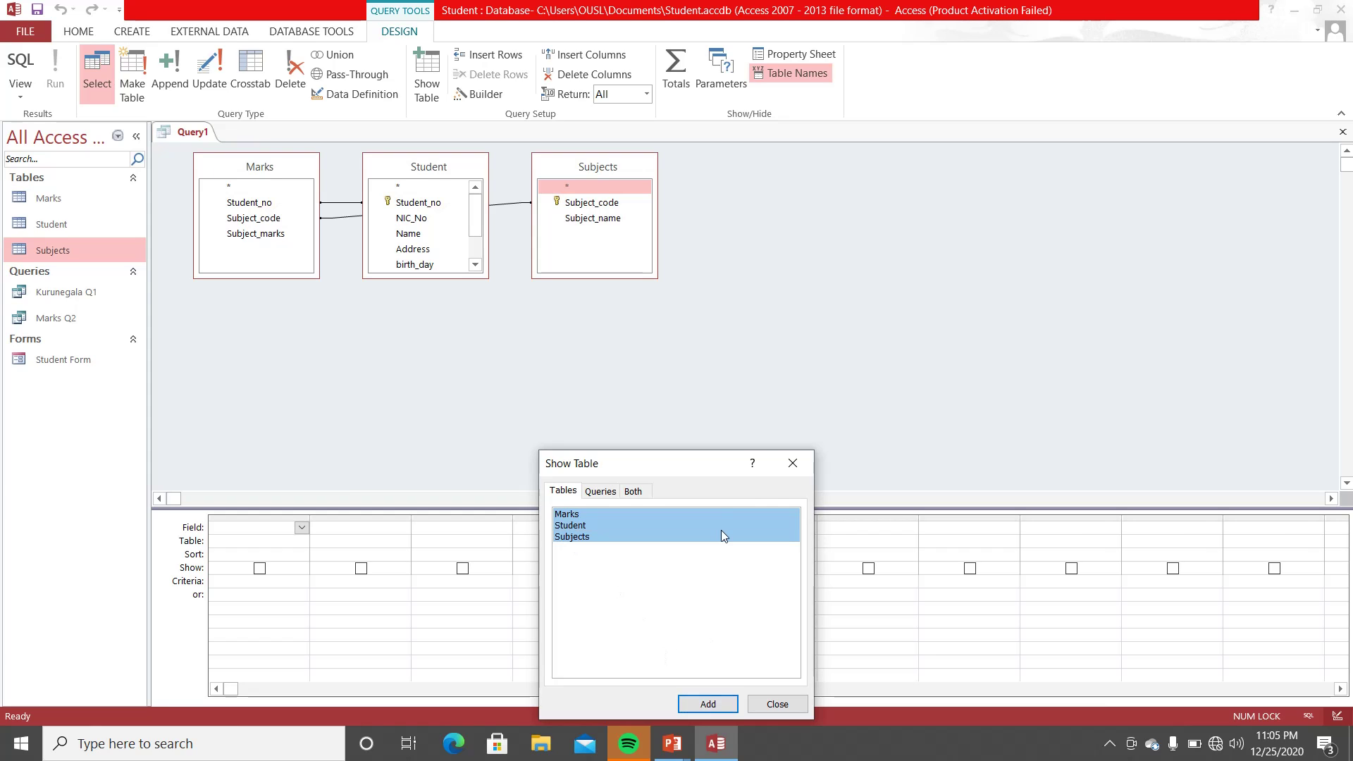
{"action": "left_click", "coordinate": [793, 463]}
- Spread the Marks, Student and Subjects boxes apart so the join lines are clear
{"action": "left_click_drag", "start_coordinate": [443, 170], "coordinate": [473, 331]}
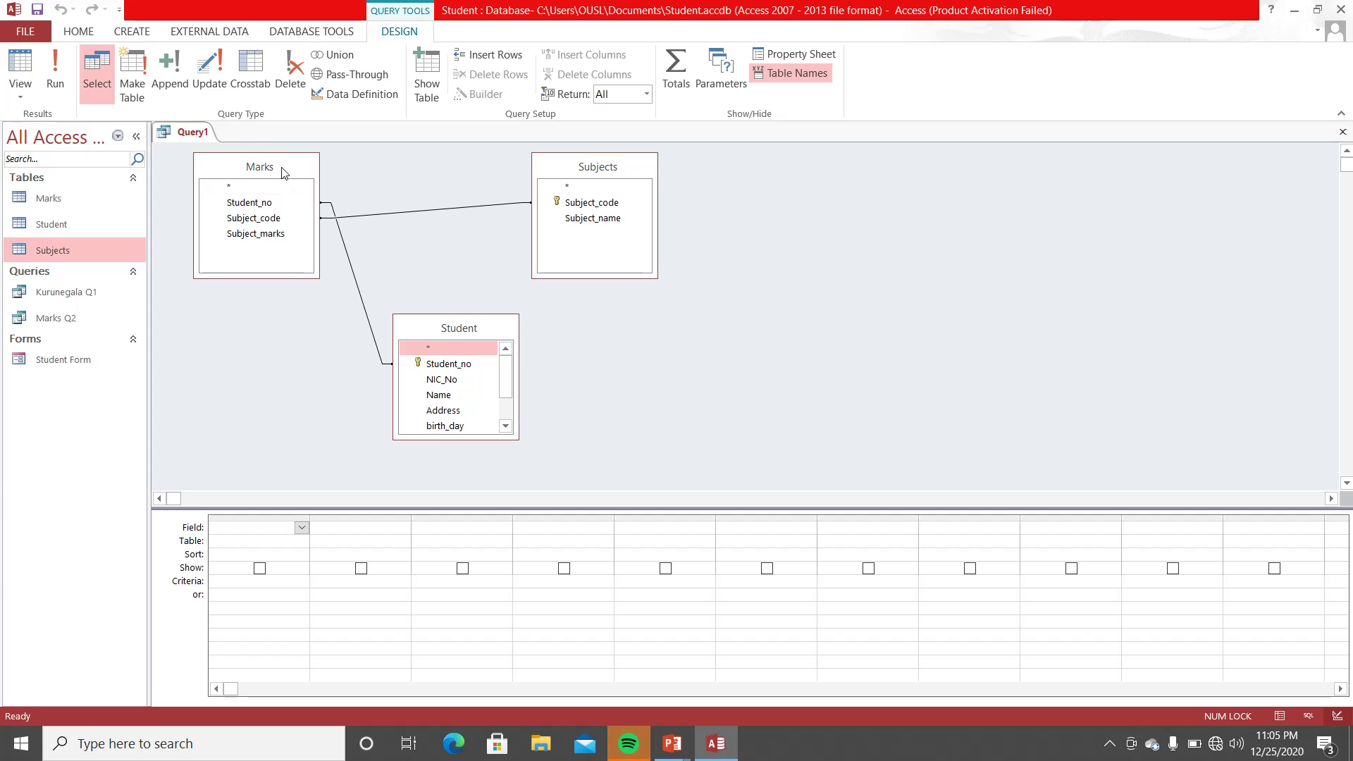
{"action": "left_click_drag", "start_coordinate": [284, 173], "coordinate": [254, 182]}
{"action": "left_click_drag", "start_coordinate": [422, 334], "coordinate": [404, 204]}
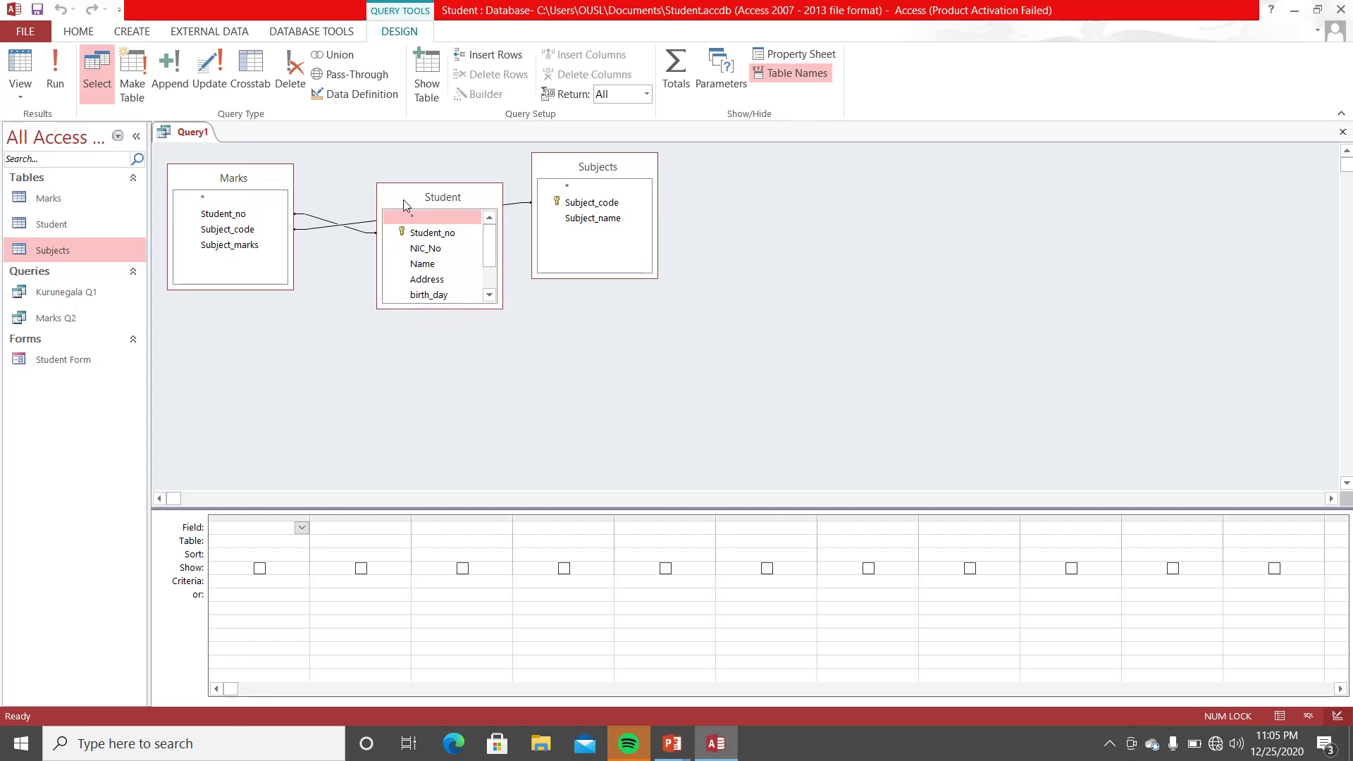
{"action": "left_click_drag", "start_coordinate": [597, 170], "coordinate": [568, 375]}
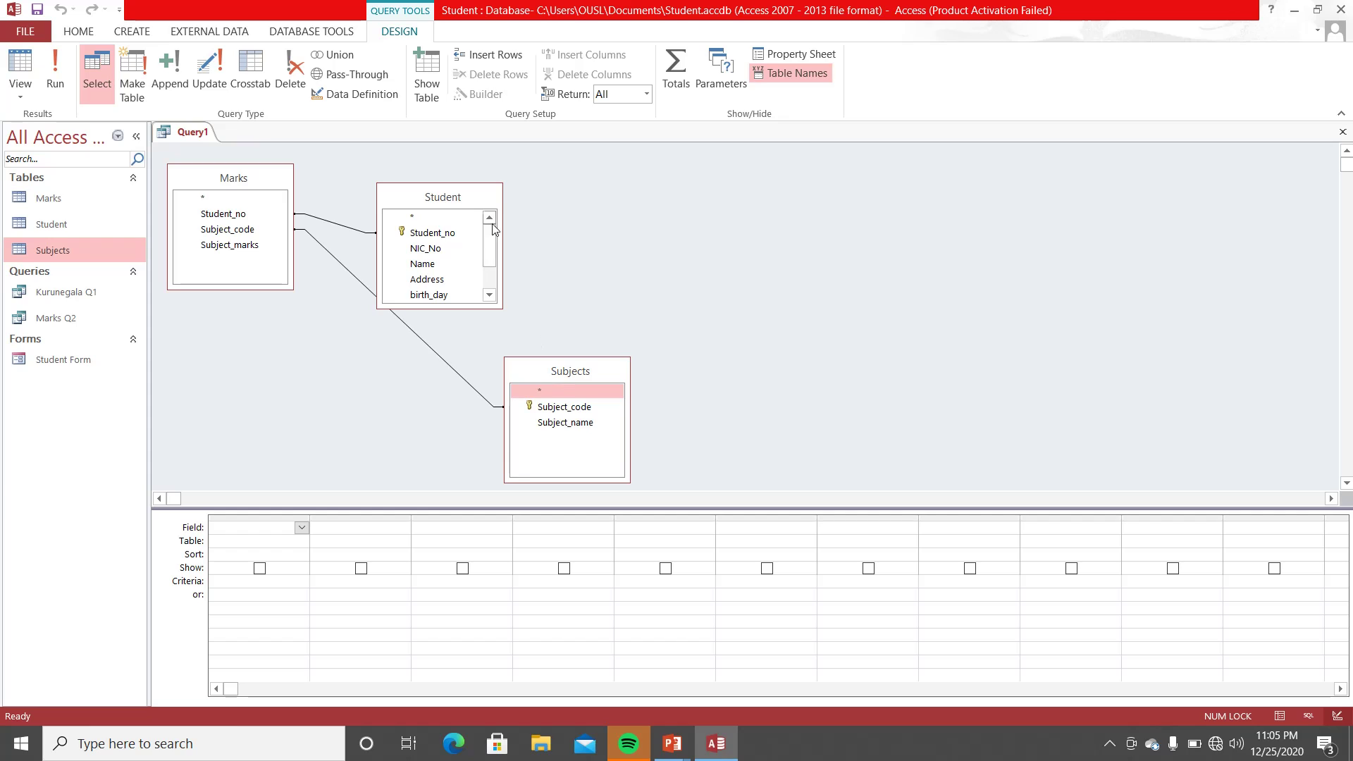
{"action": "left_click_drag", "start_coordinate": [477, 196], "coordinate": [691, 196]}
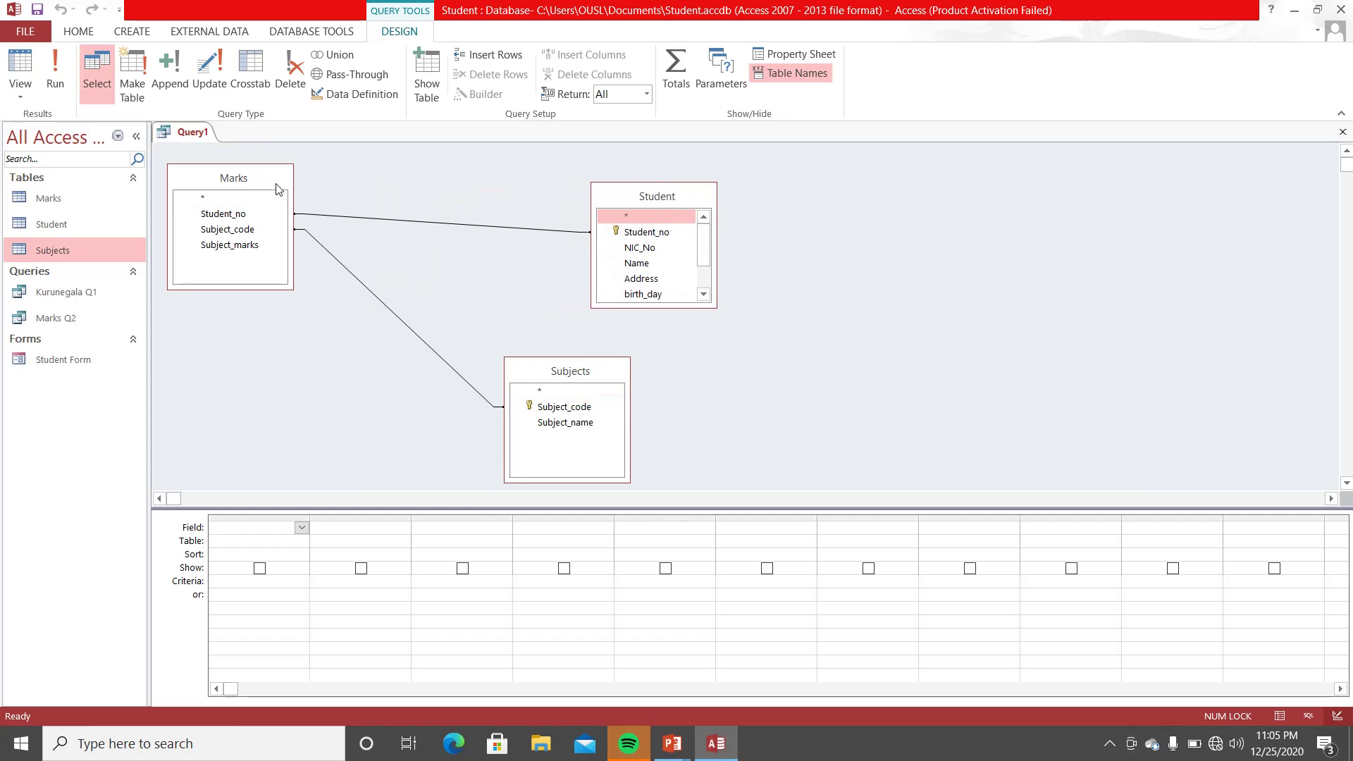
{"action": "left_click_drag", "start_coordinate": [277, 188], "coordinate": [357, 222]}
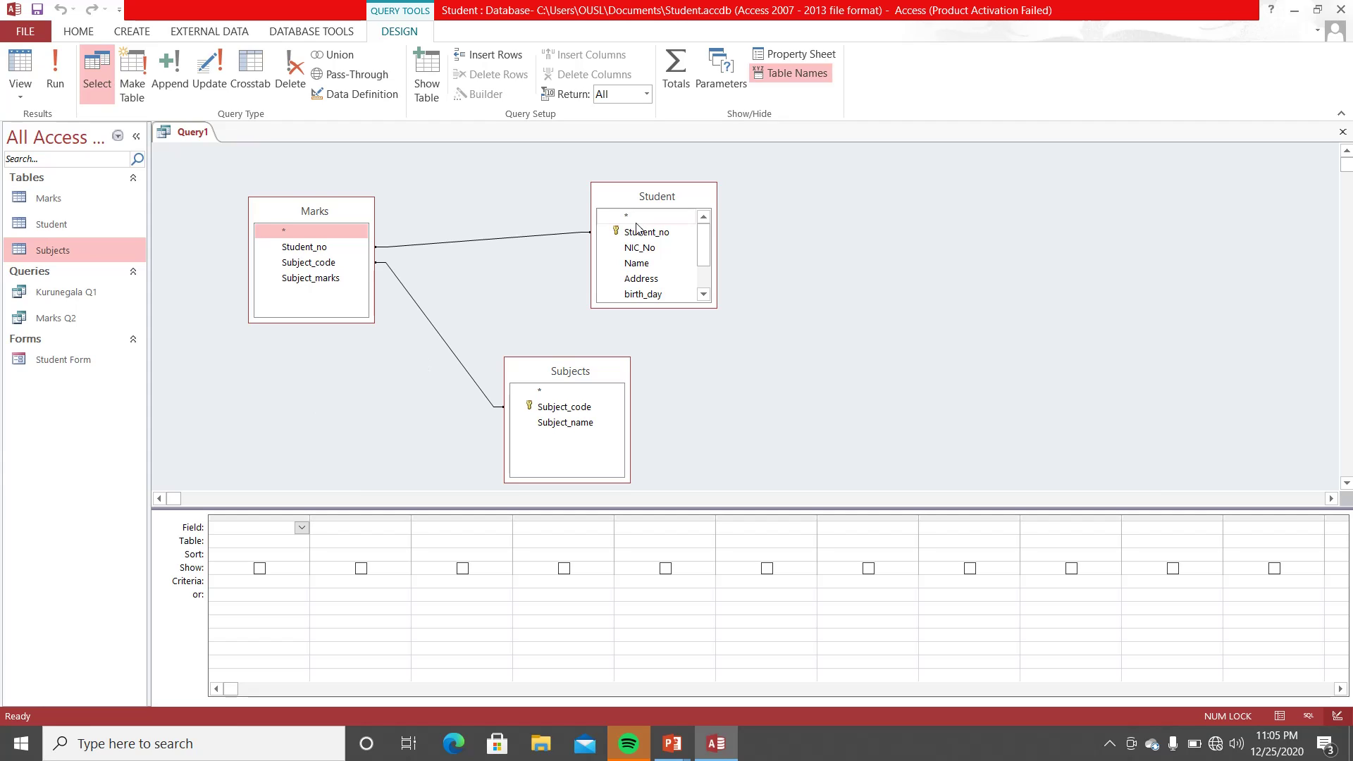
- Add Student_no, NIC_No, Name, Subject_code, Subject_marks and Subject_name, then run Query1 to get 19 records
{"action": "left_click_drag", "start_coordinate": [638, 233], "coordinate": [282, 538]}
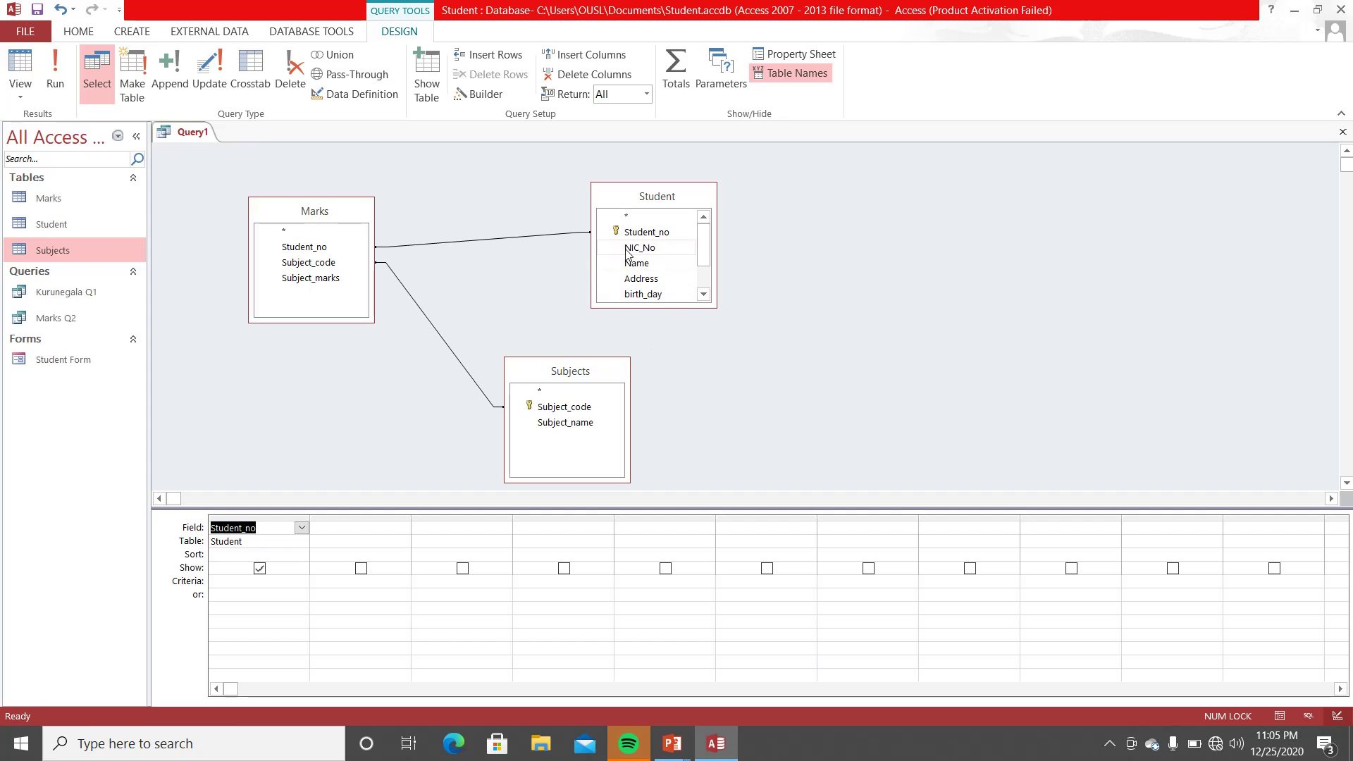
{"action": "left_click_drag", "start_coordinate": [639, 248], "coordinate": [356, 536]}
{"action": "left_click_drag", "start_coordinate": [642, 264], "coordinate": [460, 533]}
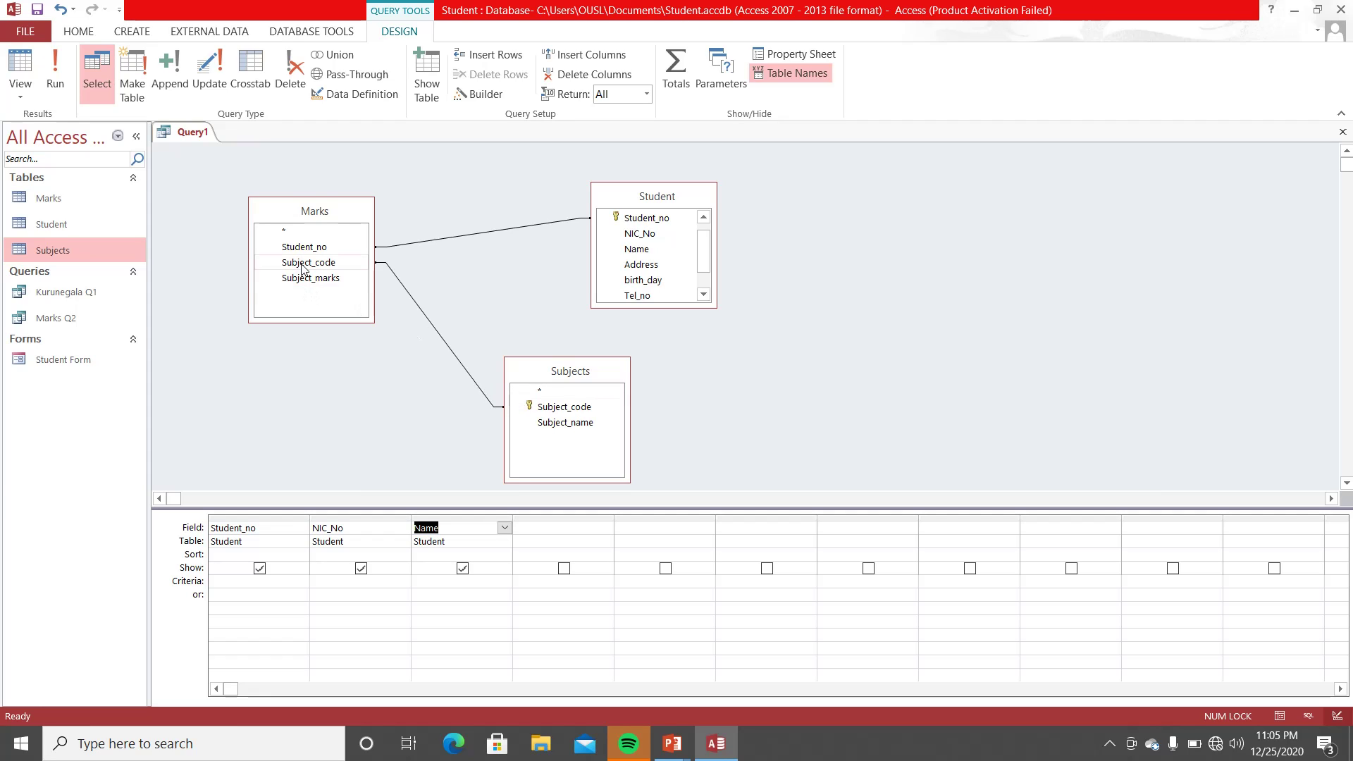
{"action": "left_click_drag", "start_coordinate": [303, 266], "coordinate": [568, 538]}
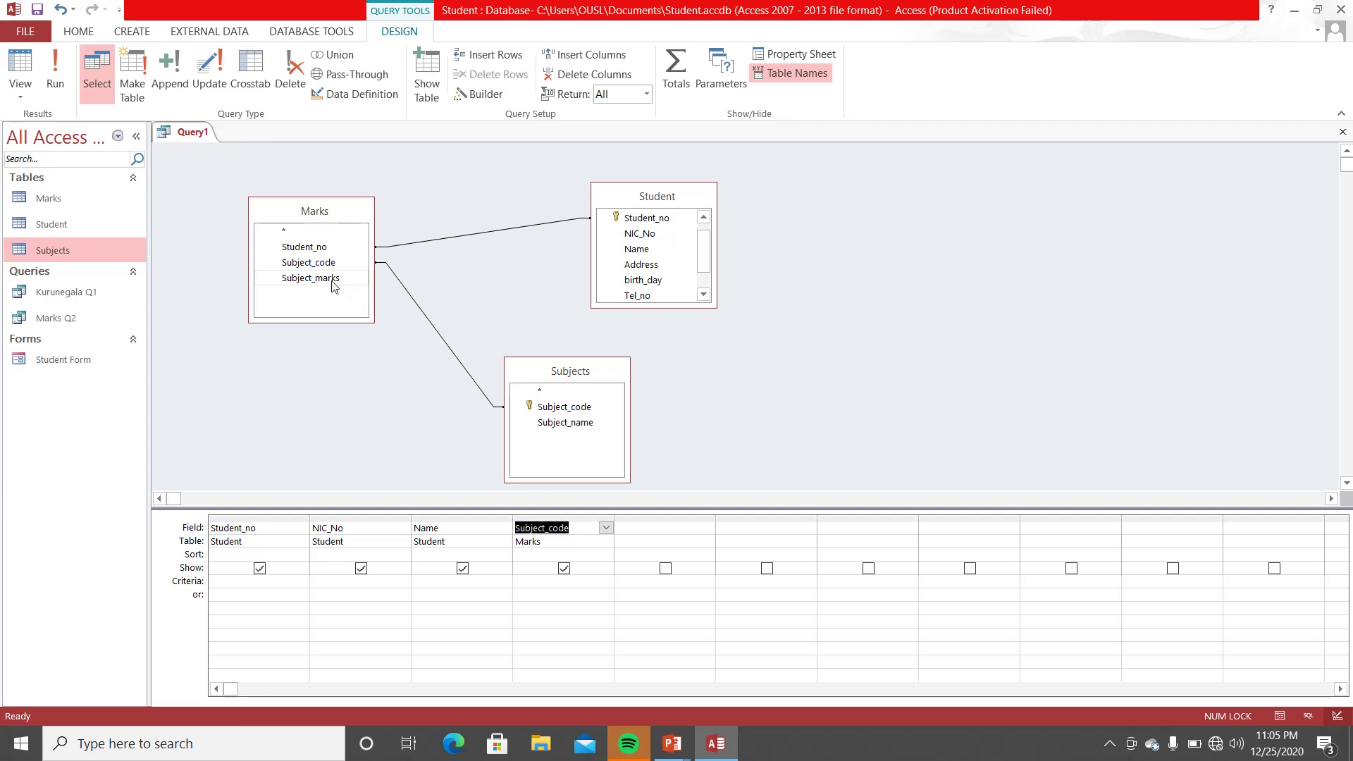
{"action": "left_click_drag", "start_coordinate": [335, 285], "coordinate": [687, 539]}
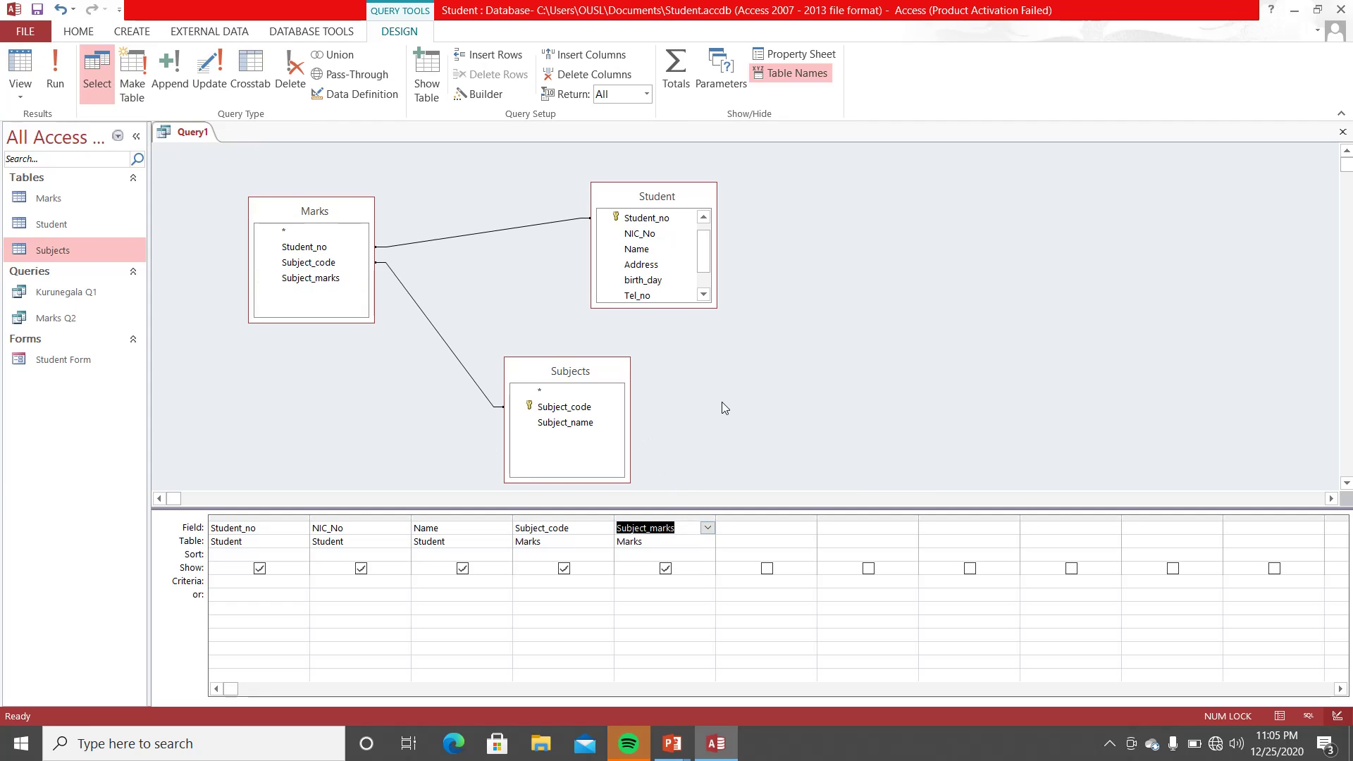
{"action": "left_click_drag", "start_coordinate": [565, 423], "coordinate": [762, 536]}
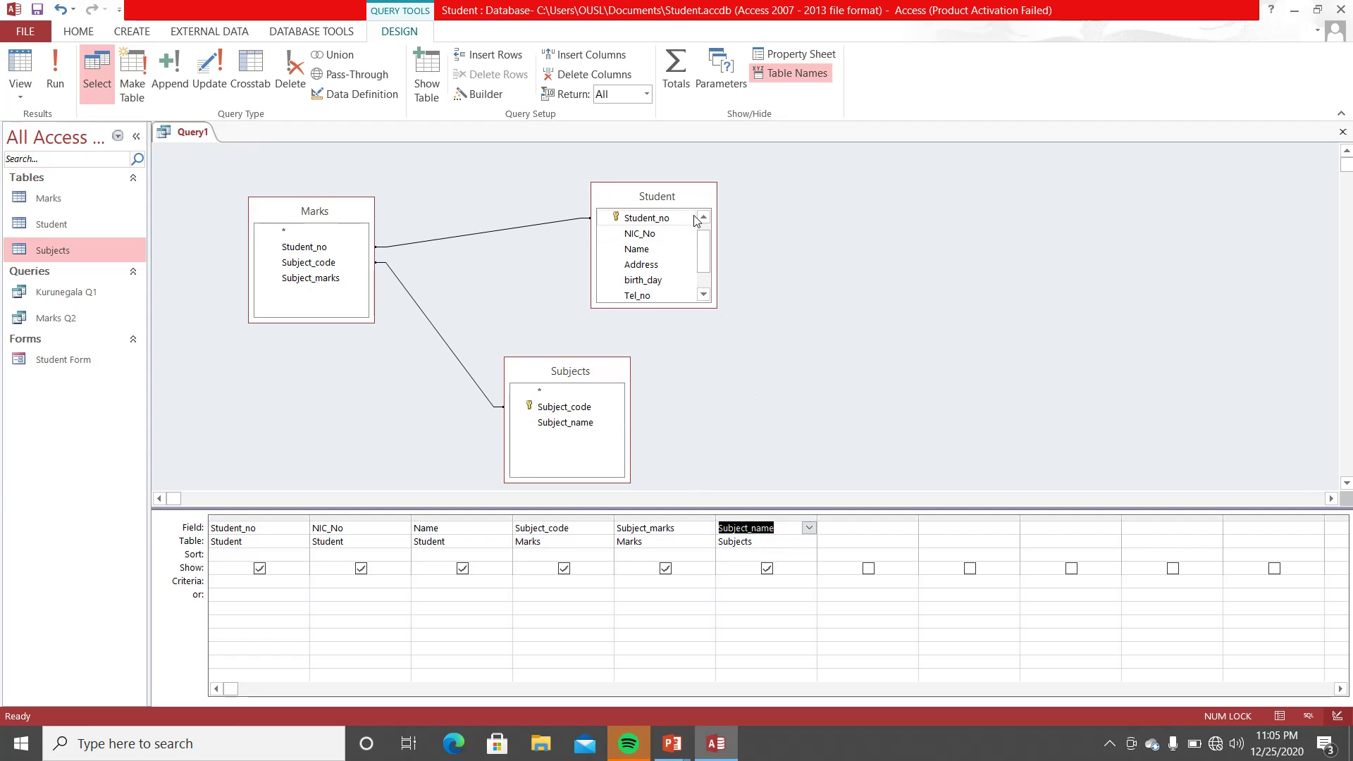
{"action": "left_click", "coordinate": [58, 67]}
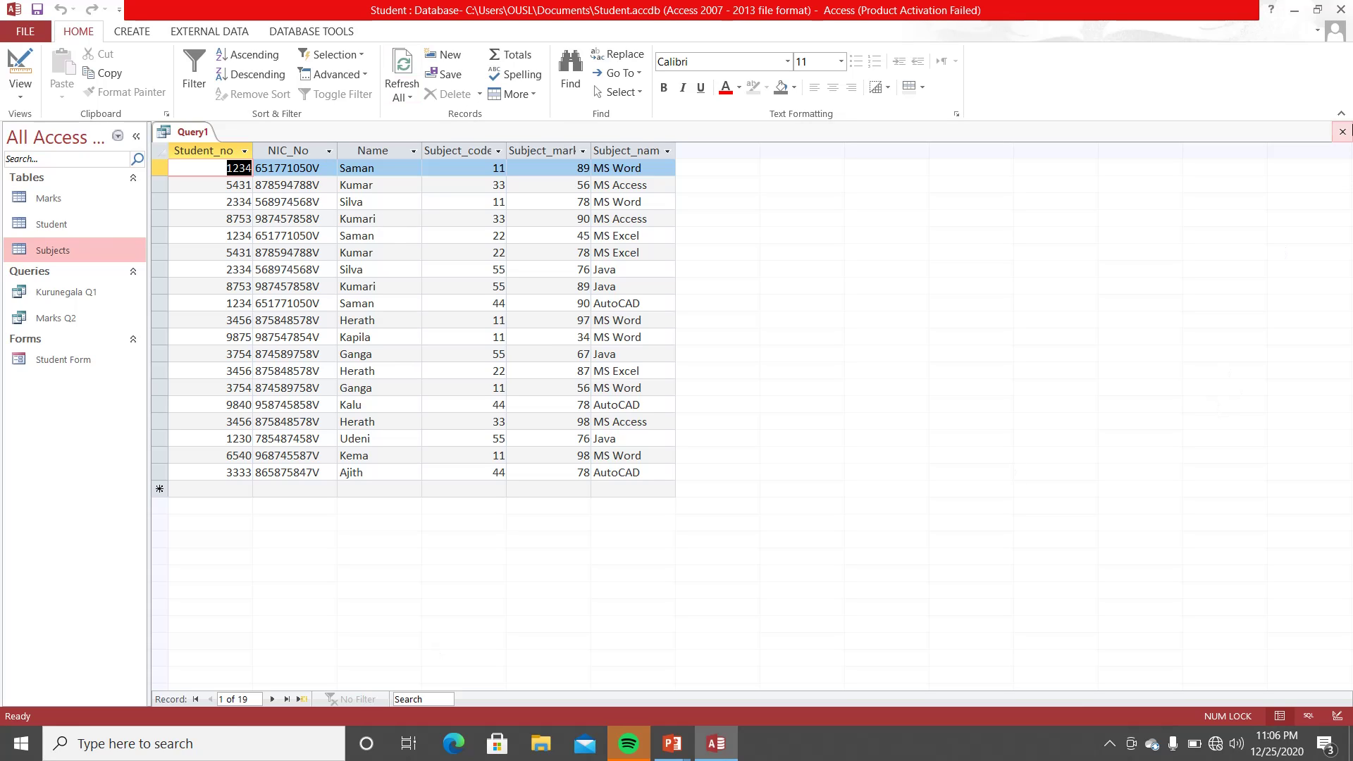
- Close Query1 and save it under the name 'Student Marks'
{"action": "left_click", "coordinate": [1343, 132]}
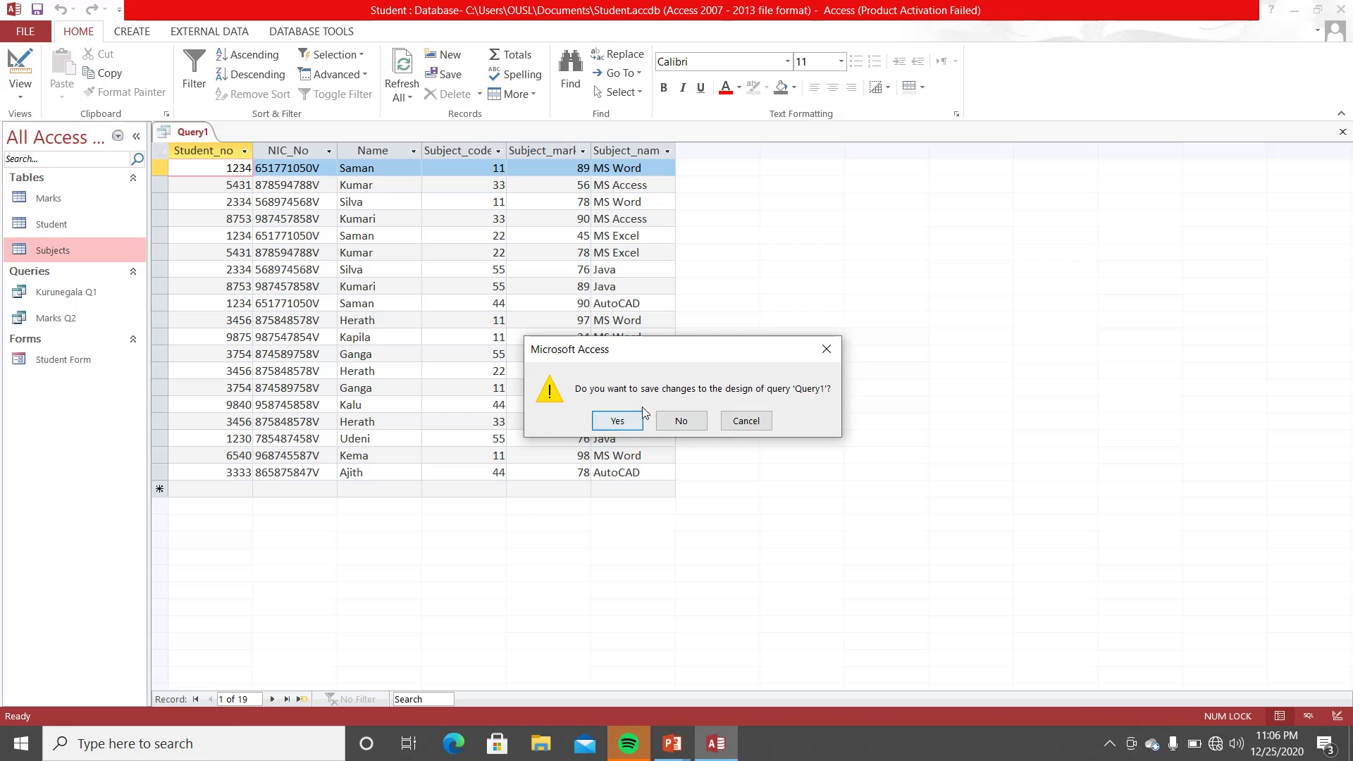
{"action": "left_click", "coordinate": [638, 417]}
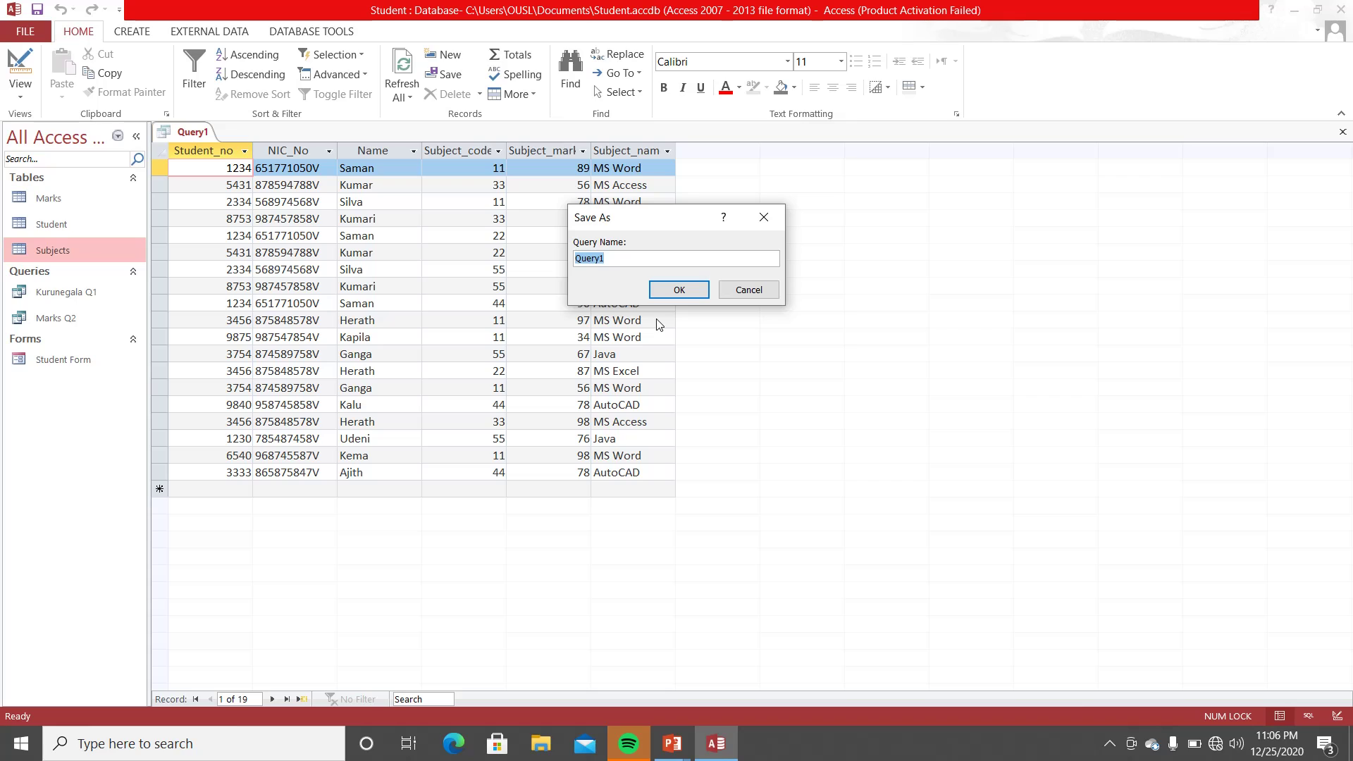
{"action": "type", "text": "Student Marks"}
{"action": "left_click", "coordinate": [679, 290]}
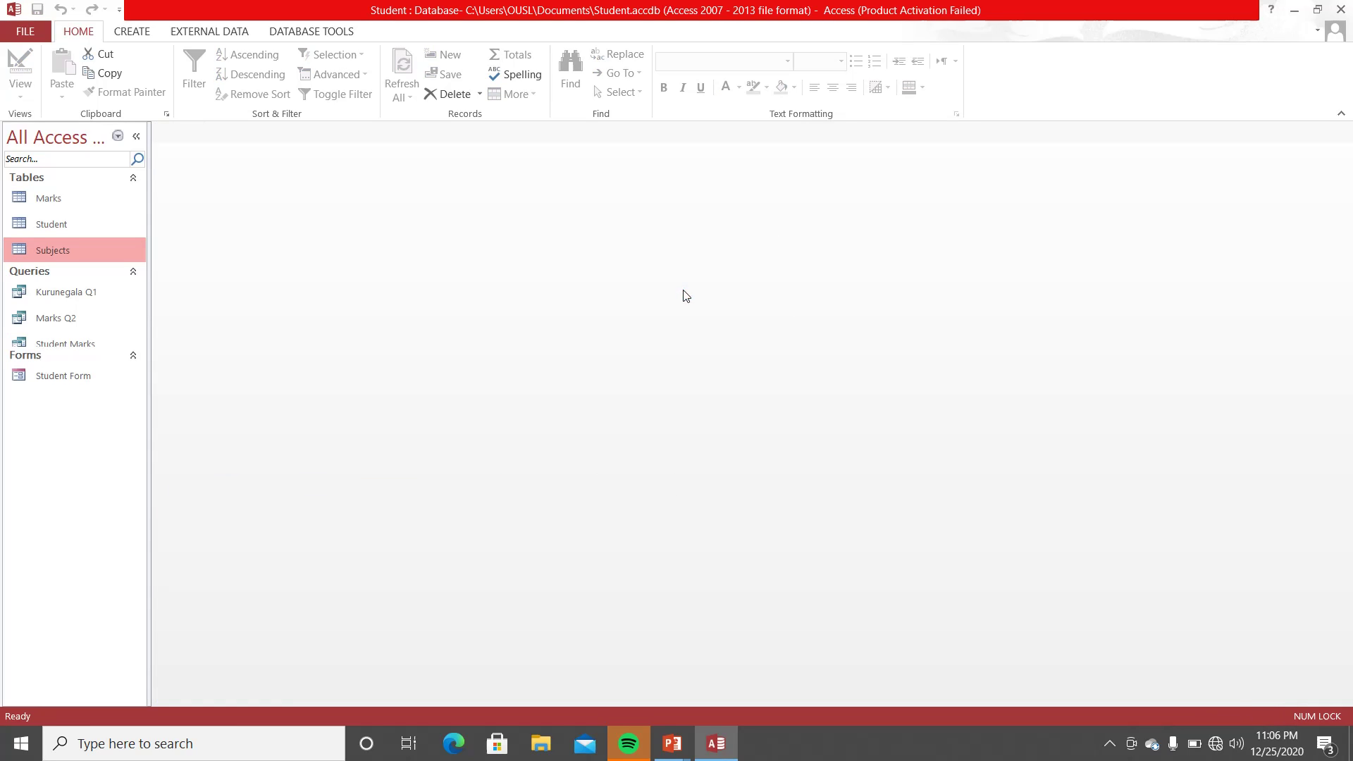
- Open the Student Marks results, close them, and reopen the query in Design View
{"action": "double_click", "coordinate": [66, 344]}
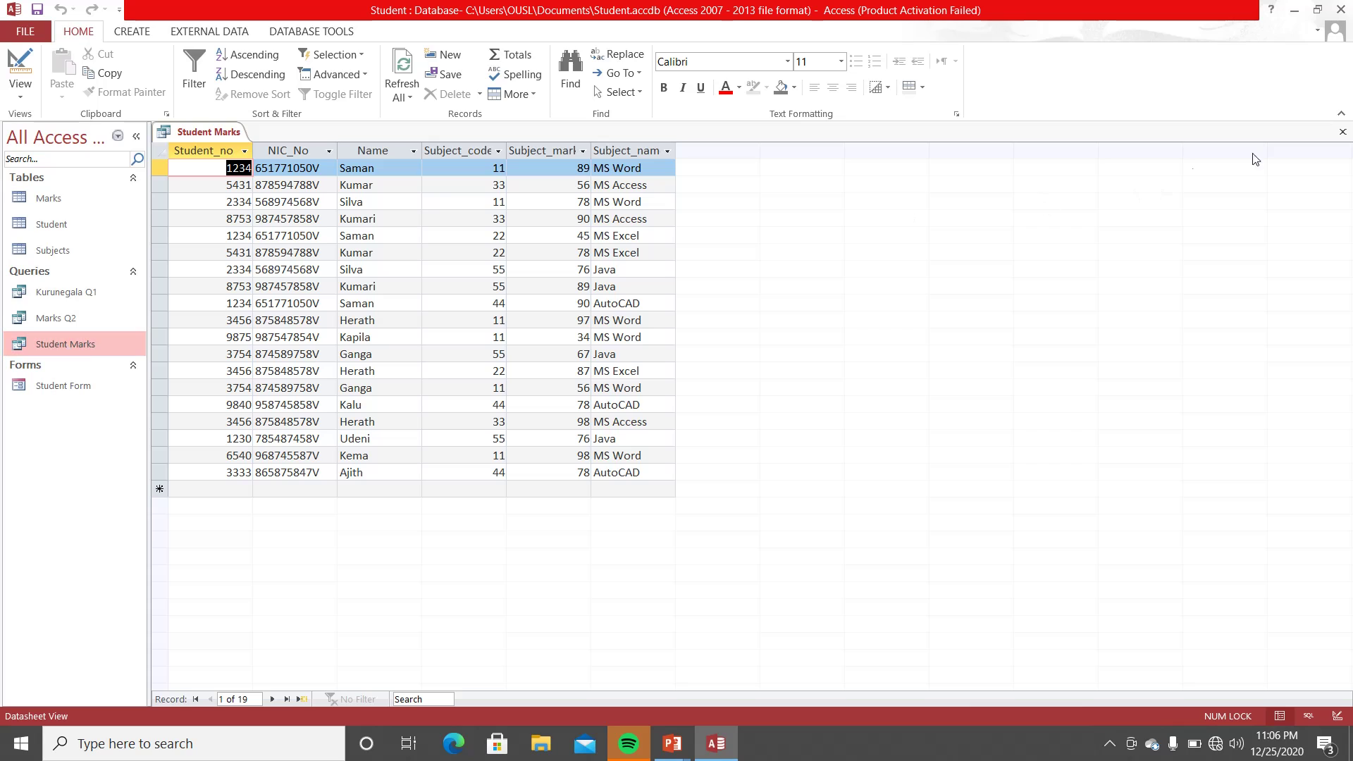
{"action": "left_click", "coordinate": [1342, 133]}
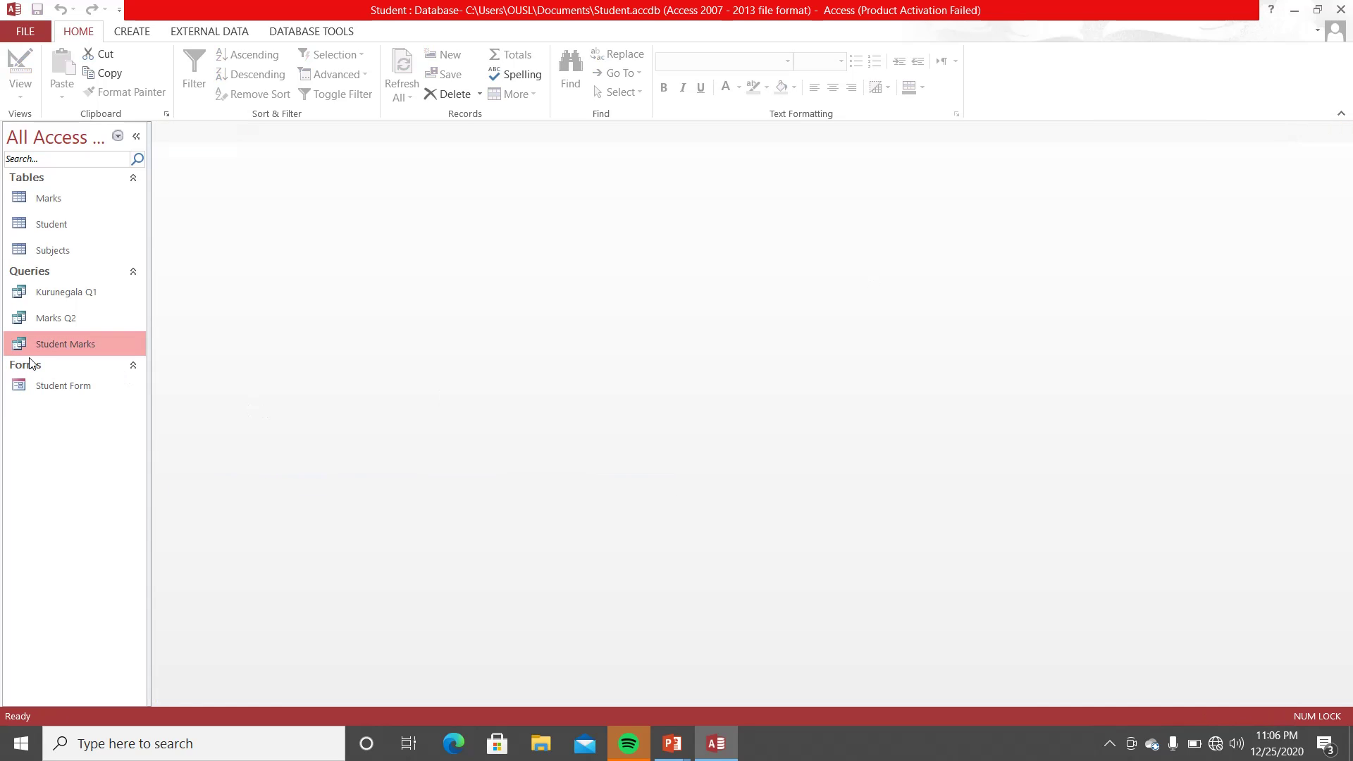
{"action": "right_click", "coordinate": [51, 345]}
{"action": "left_click", "coordinate": [72, 375]}
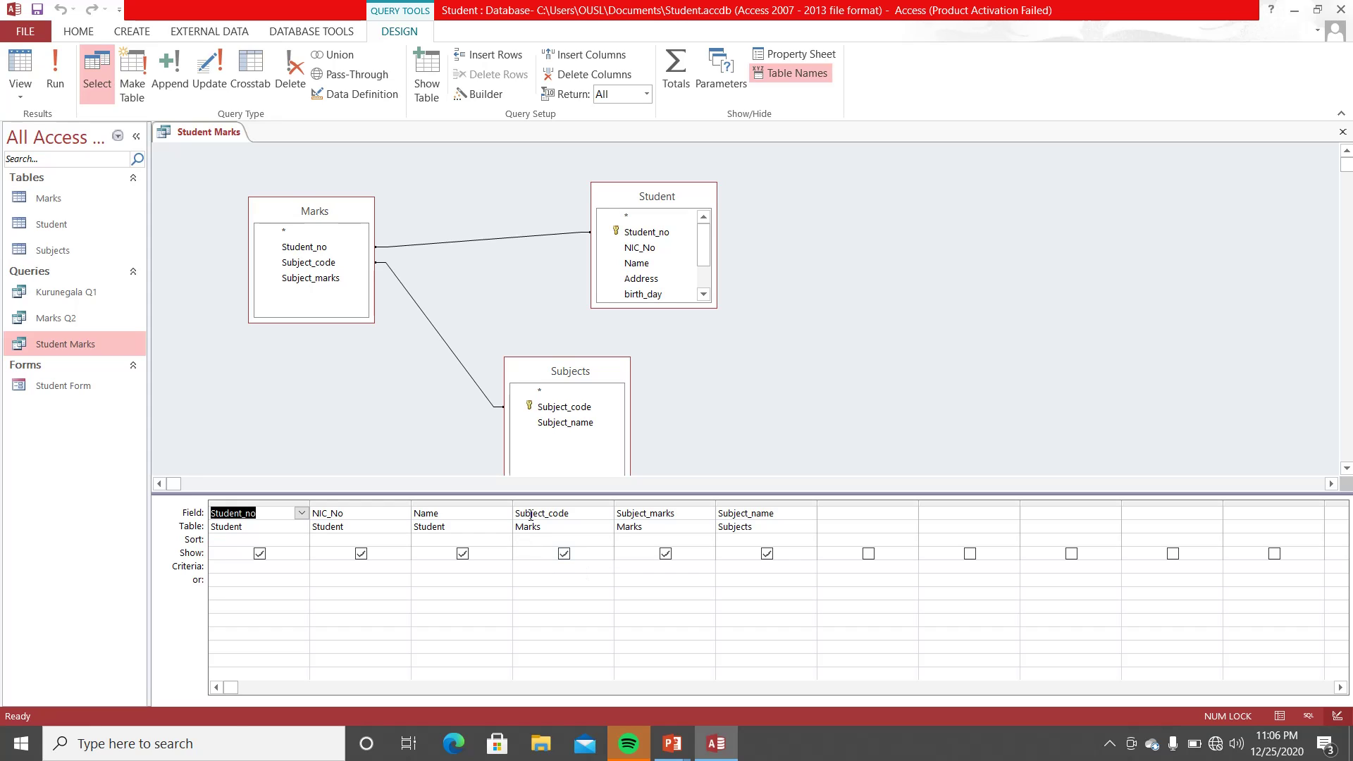
- Set Subject_code's criterion to =11, save, and rerun to show 6 MS Word records
{"action": "left_click", "coordinate": [520, 566]}
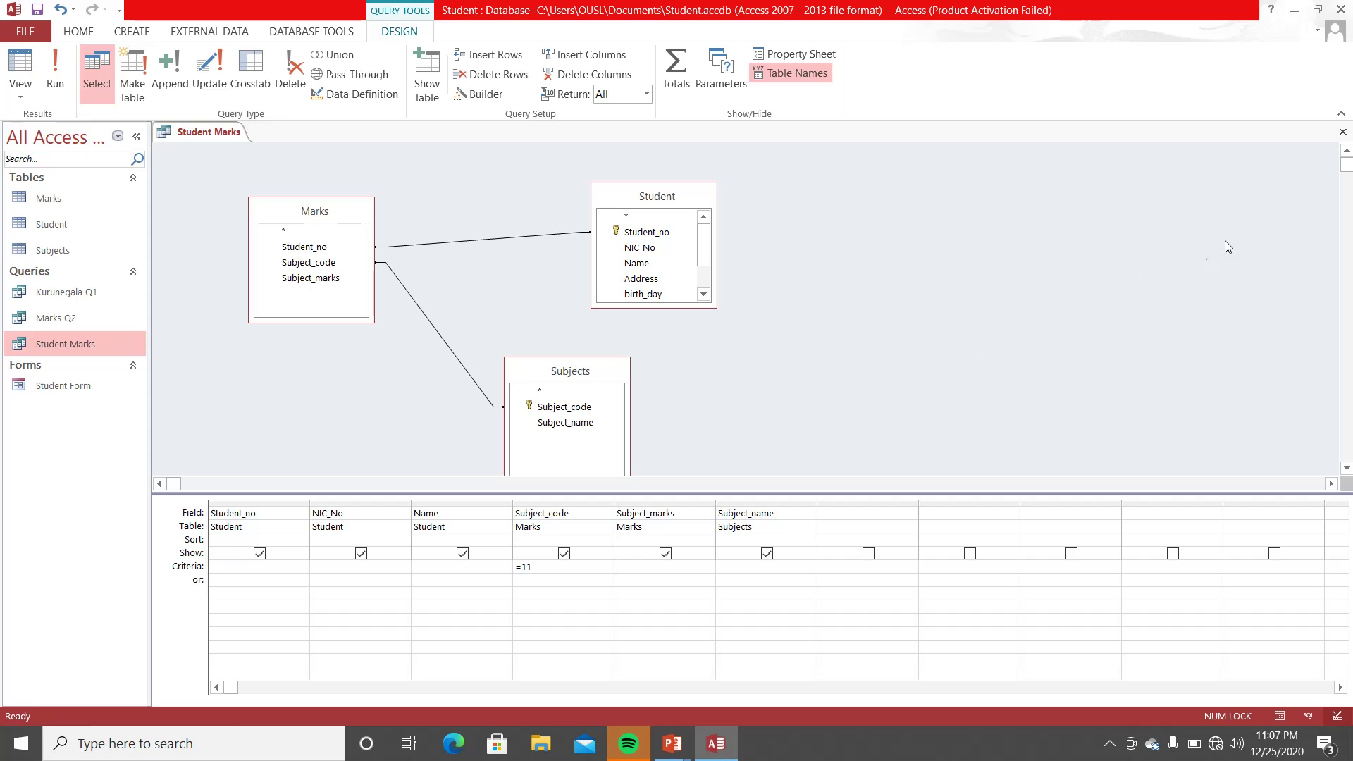
{"action": "left_click", "coordinate": [1344, 132]}
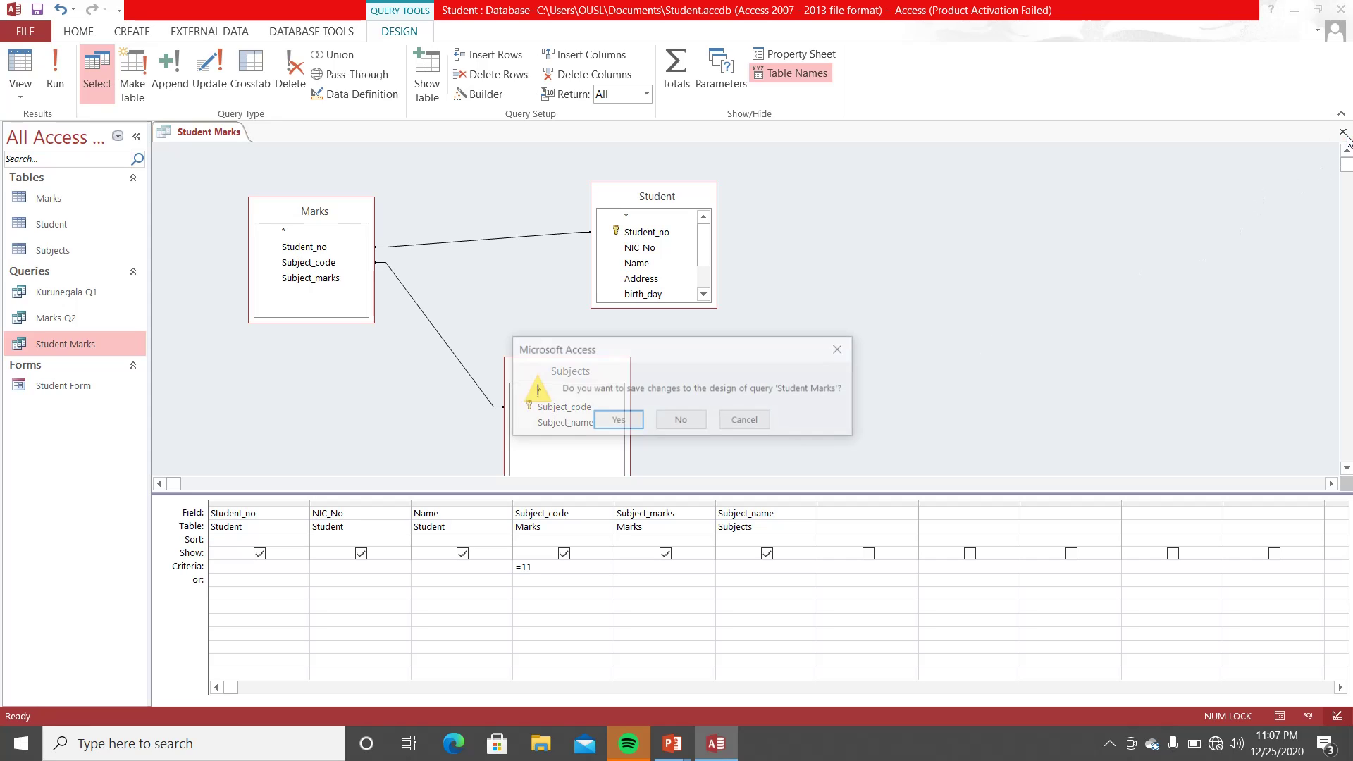
{"action": "left_click", "coordinate": [635, 423]}
{"action": "double_click", "coordinate": [117, 343]}
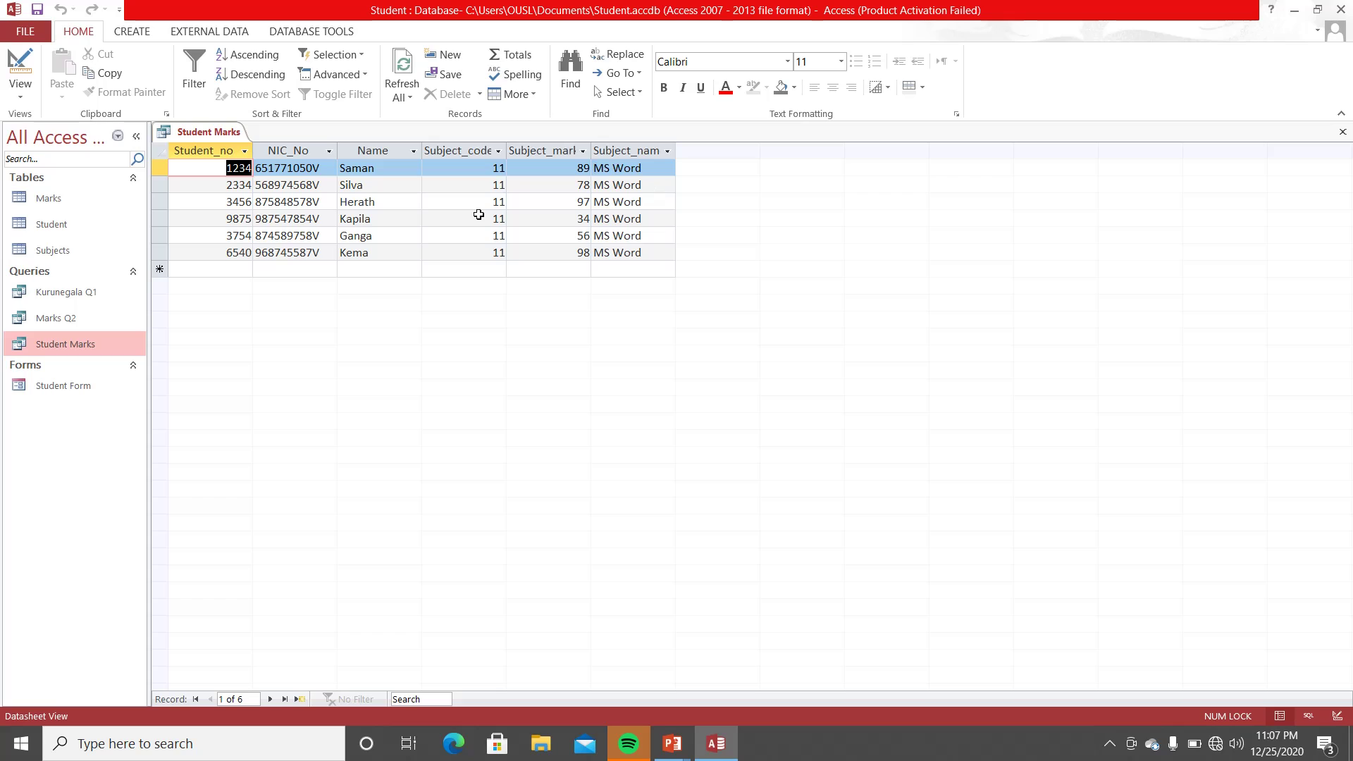
- Widen the Subject_code and NIC_No columns in the Student Marks datasheet
{"action": "left_click", "coordinate": [235, 167]}
{"action": "left_click_drag", "start_coordinate": [506, 151], "coordinate": [654, 151]}
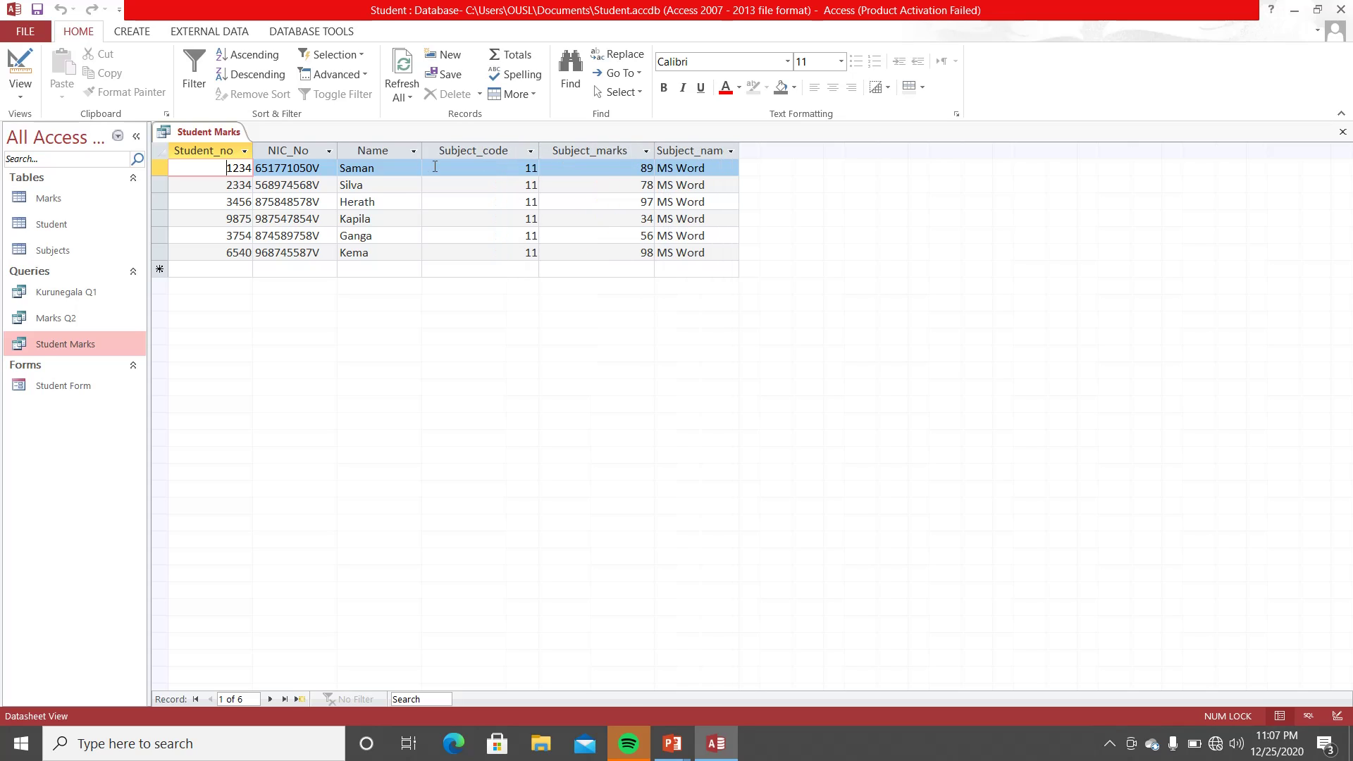
{"action": "left_click_drag", "start_coordinate": [337, 151], "coordinate": [350, 162]}
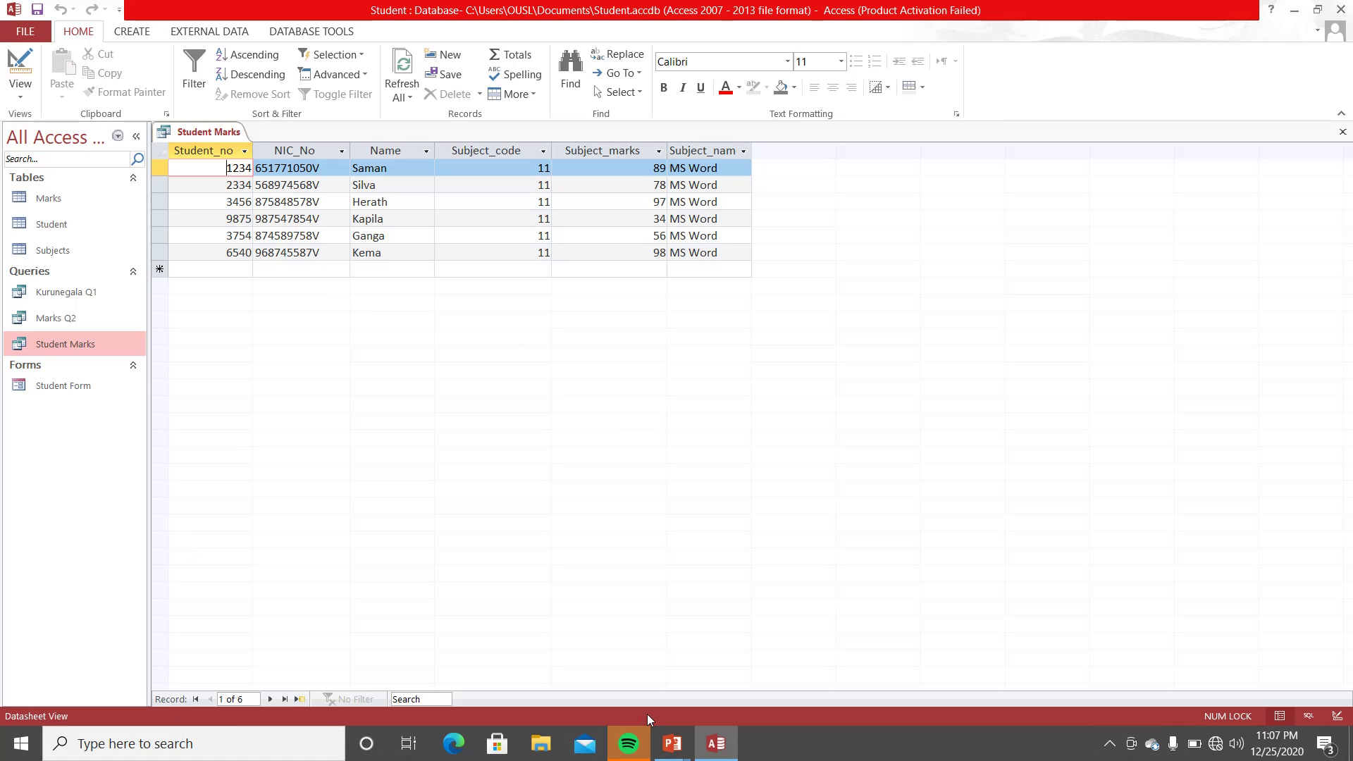
- Switch to the Presentation1 slideshow at slide 12 on Number field properties
{"action": "mouse_move", "coordinate": [671, 744]}
{"action": "left_click", "coordinate": [619, 662]}
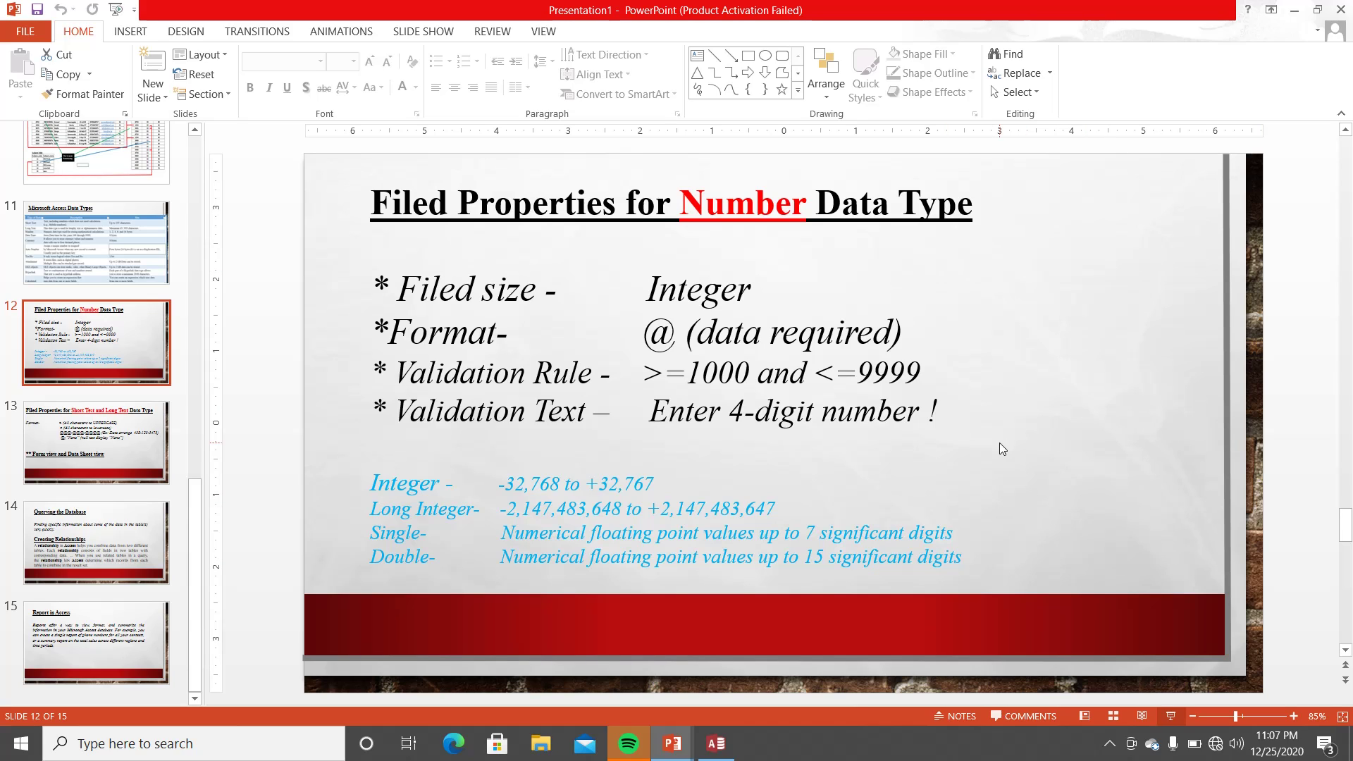
{"action": "key", "text": "XF86MonBrightnessDown"}
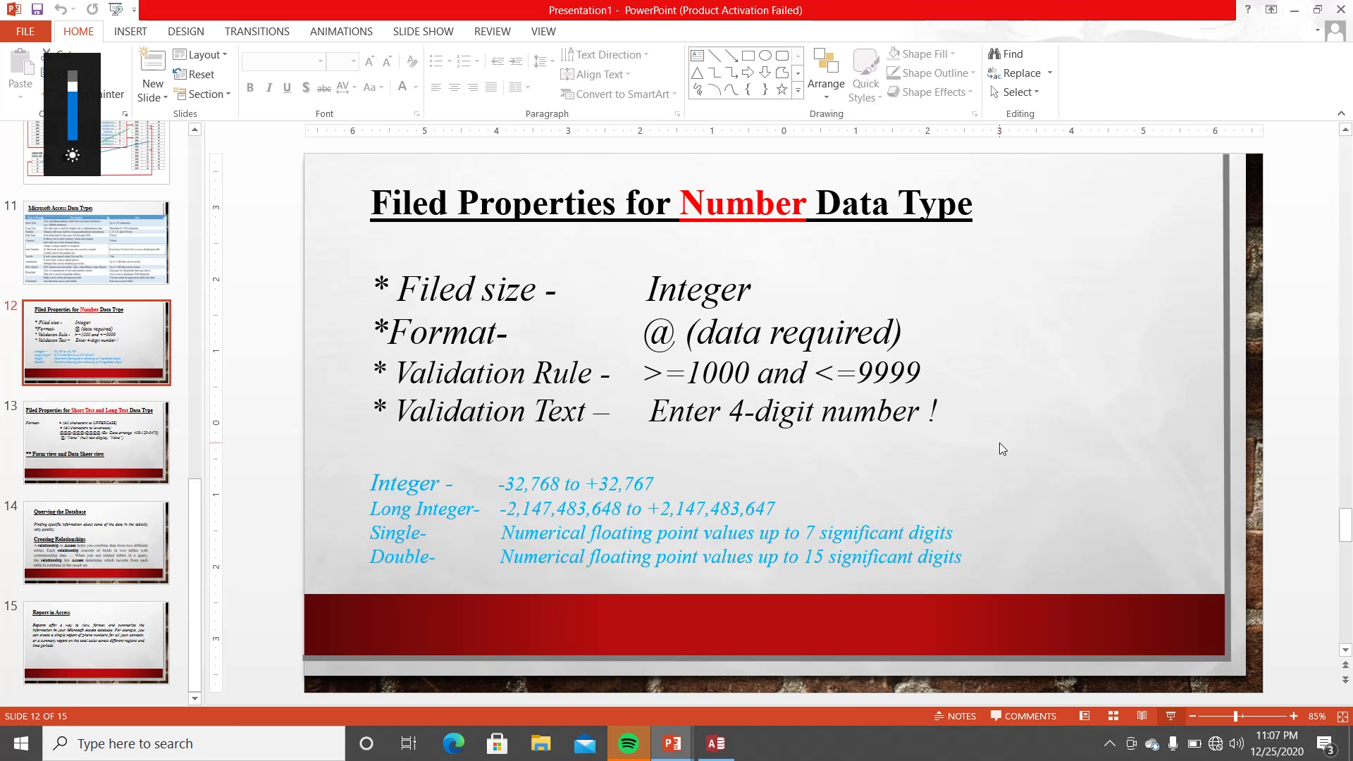
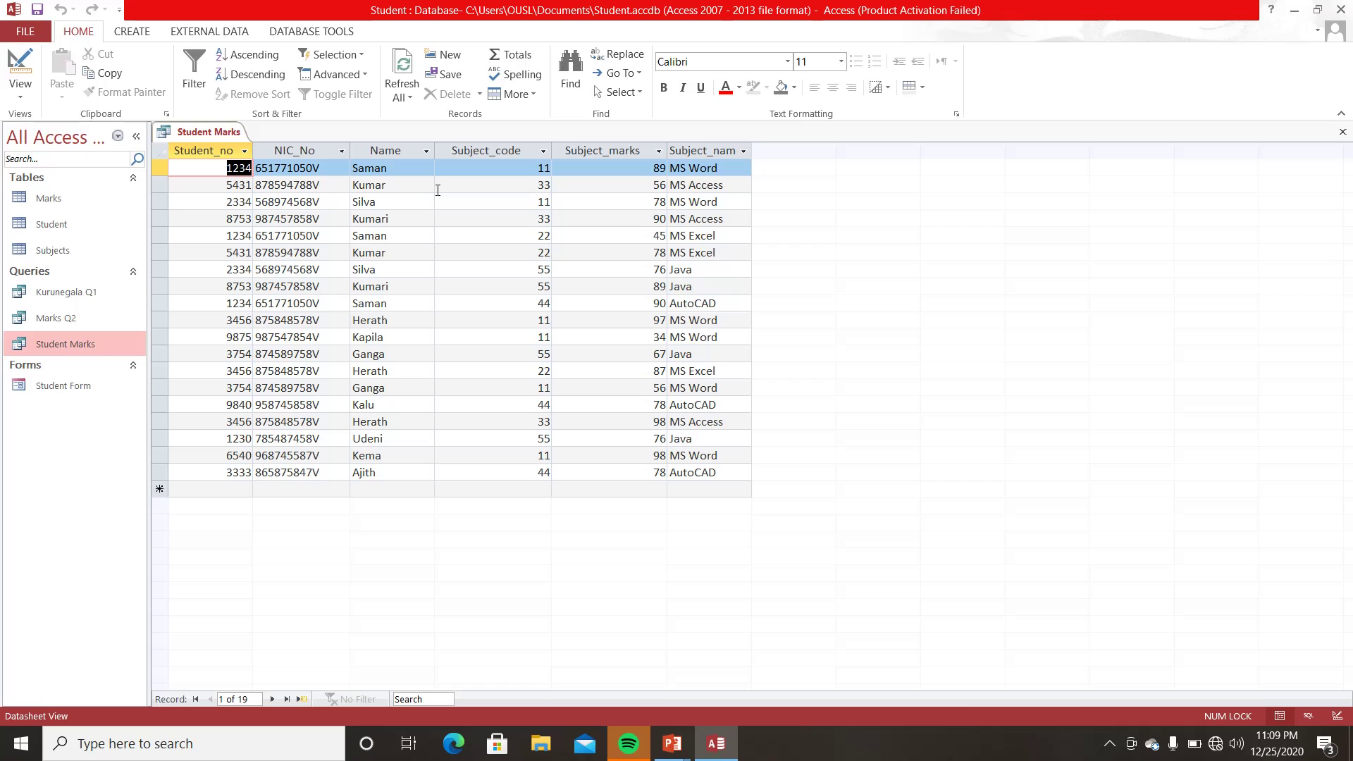
- Close the Student Marks query results and launch the Report Wizard from the Create commands
{"action": "left_click", "coordinate": [1342, 132]}
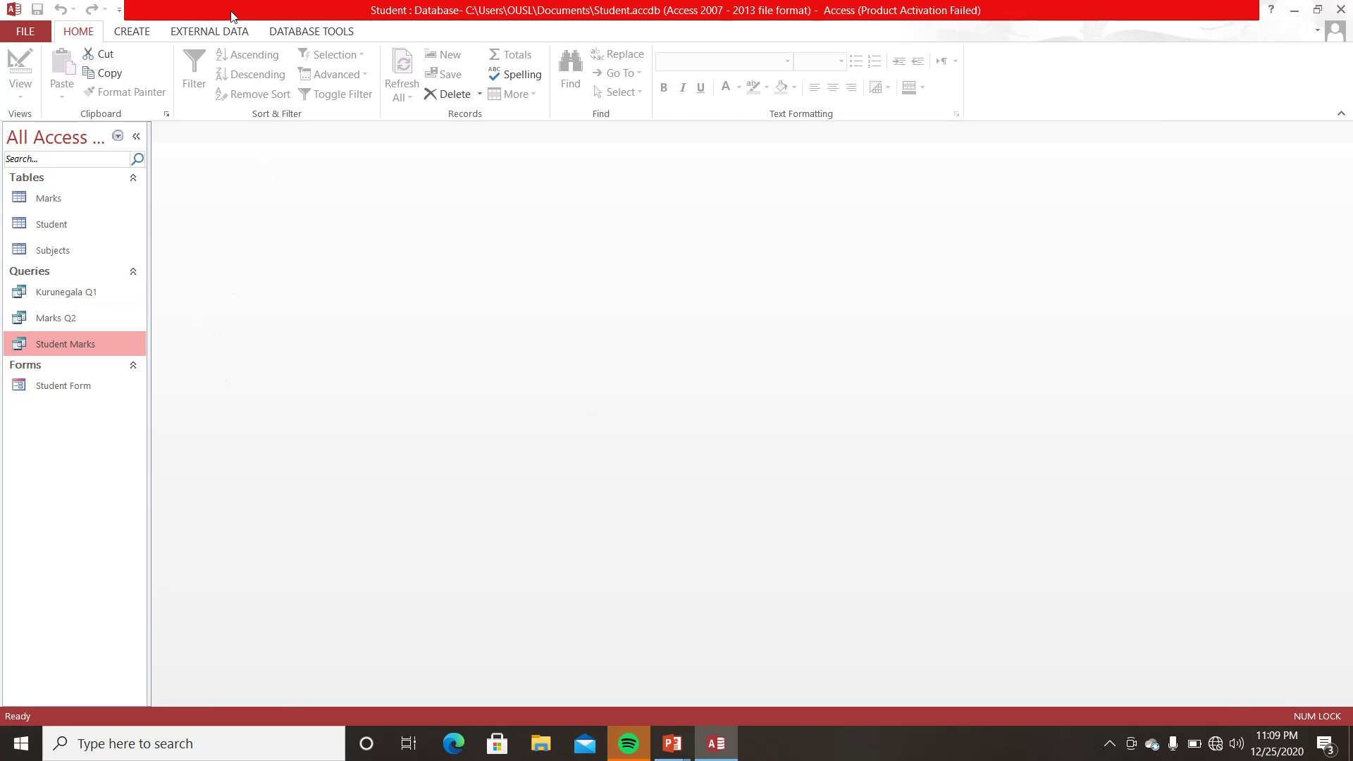
{"action": "left_click", "coordinate": [143, 32]}
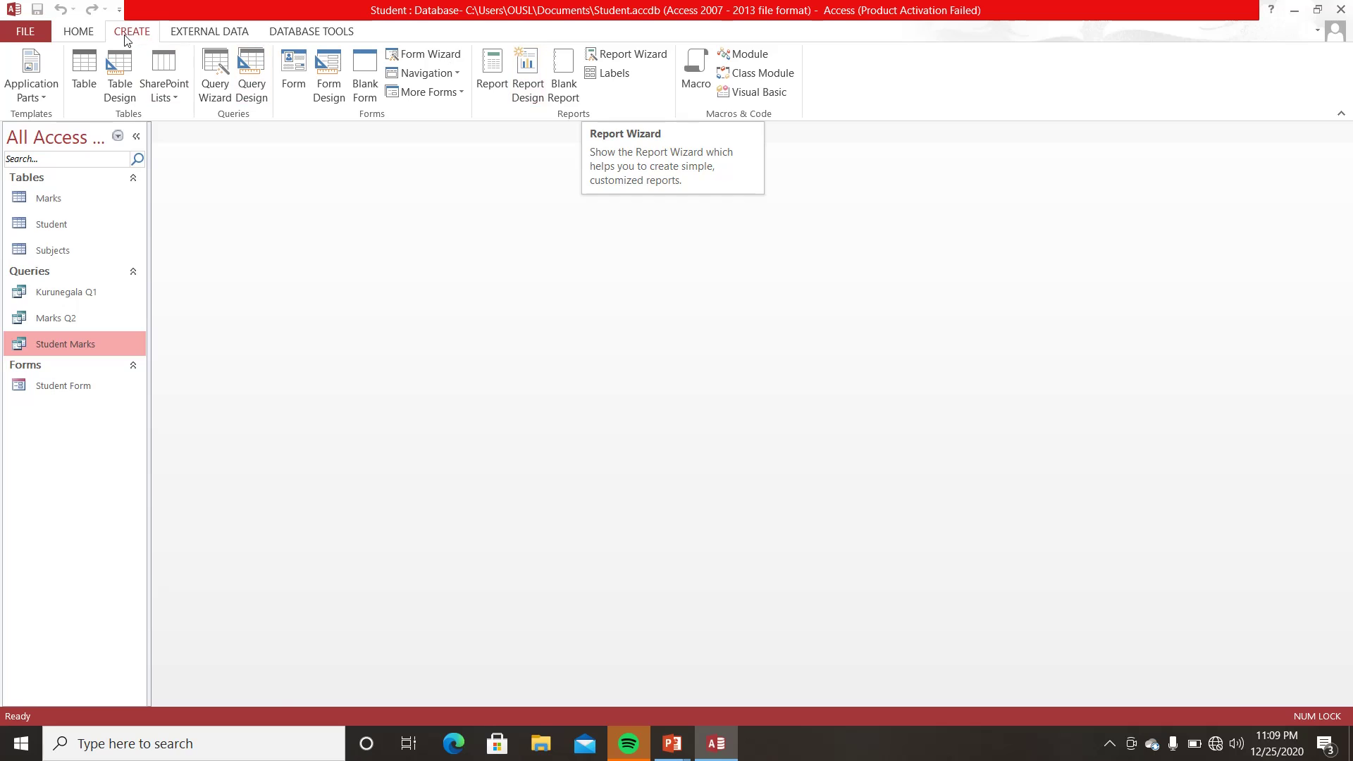
{"action": "left_click", "coordinate": [630, 57]}
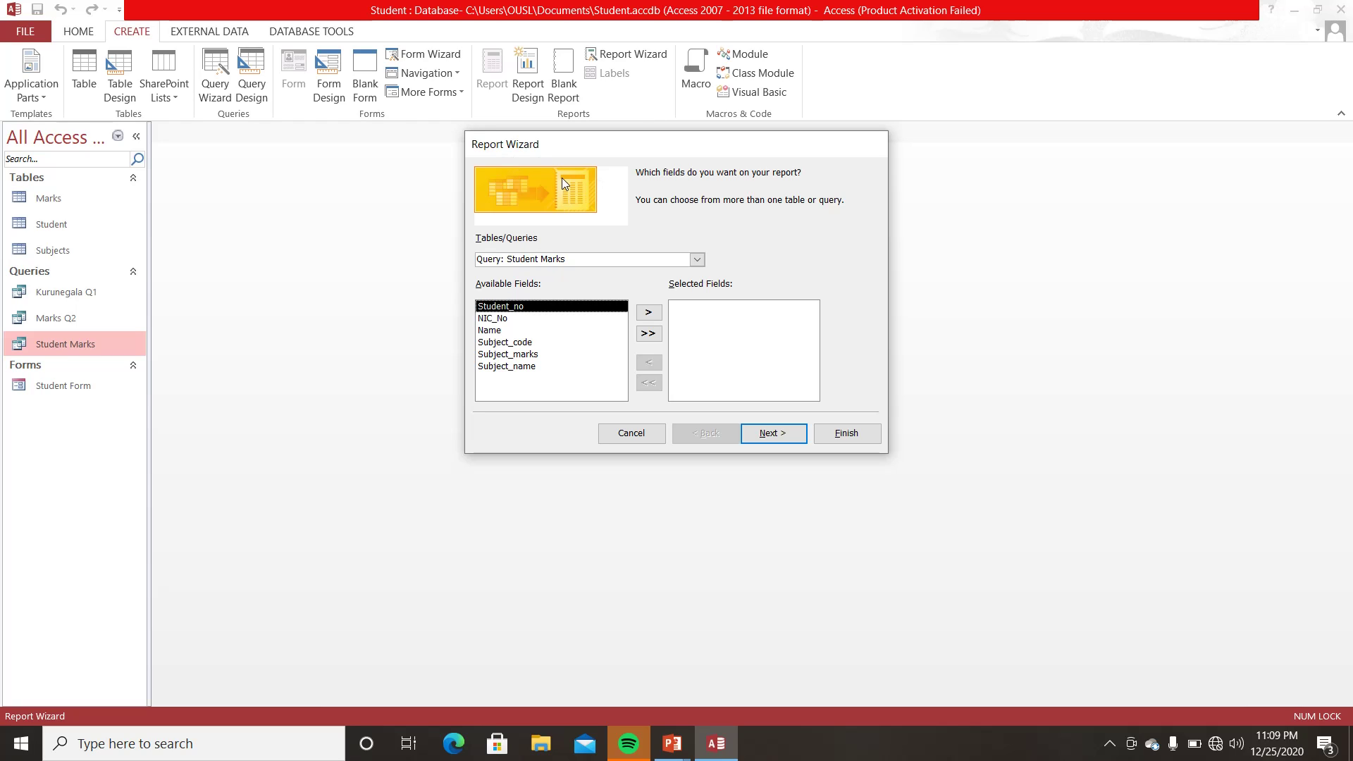
- Keep Query: Student Marks as the source and add Student_no, Name, Subject_code, Subject_marks and Subject_name
{"action": "left_click", "coordinate": [697, 260]}
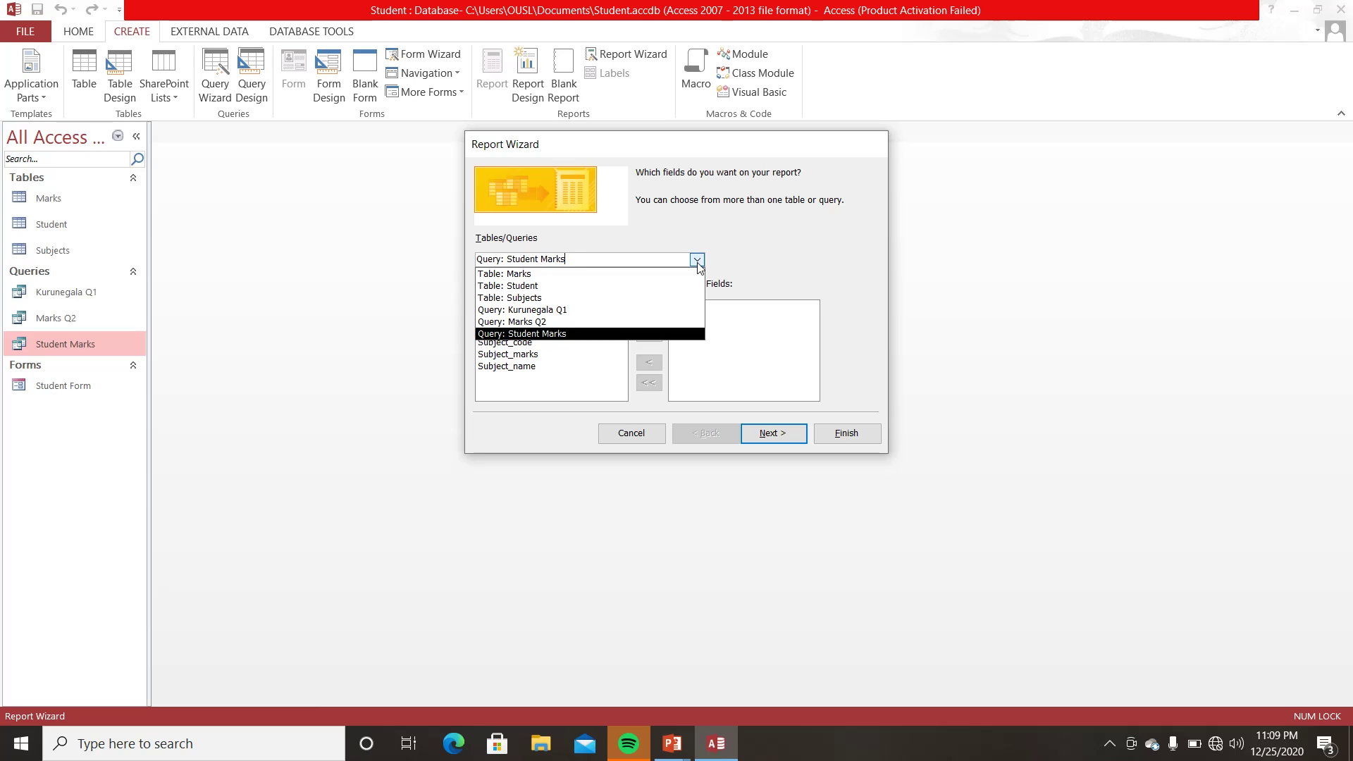
{"action": "left_click", "coordinate": [543, 334]}
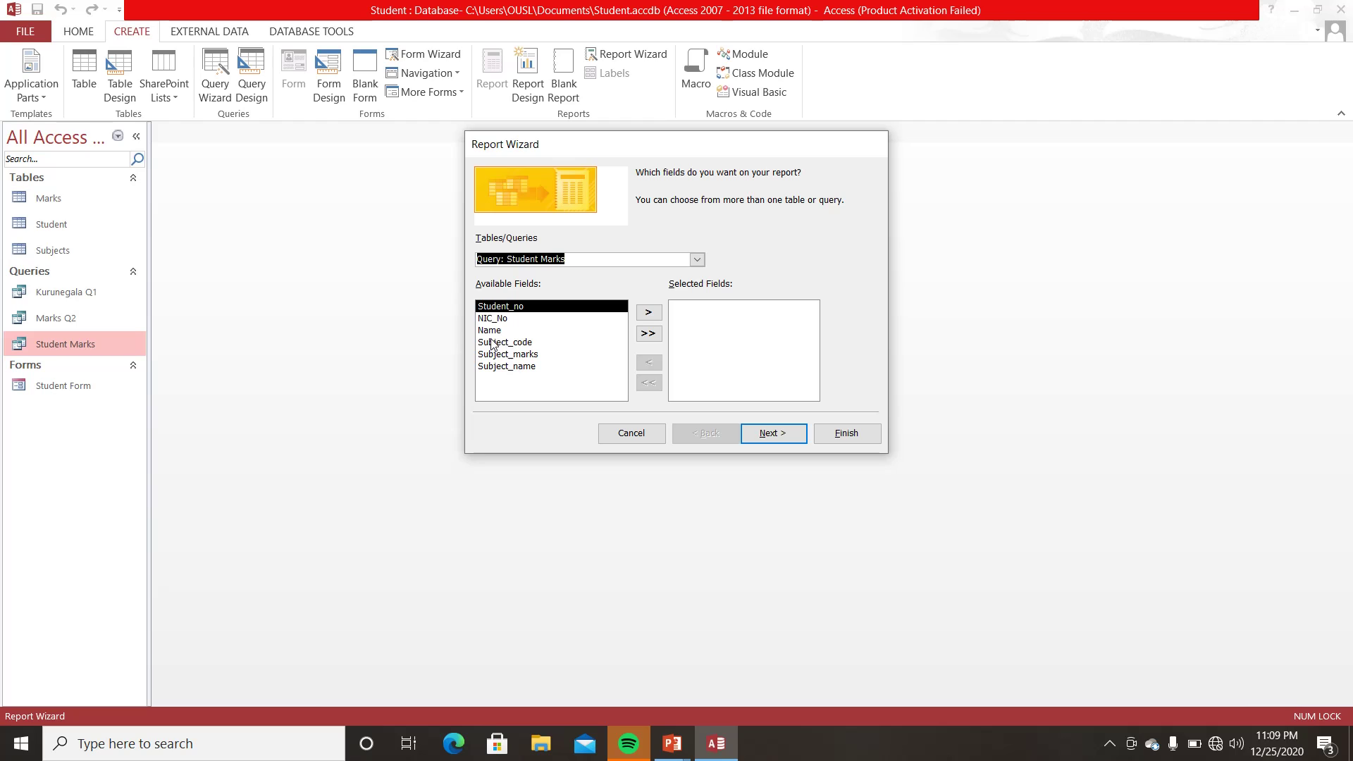
{"action": "left_click", "coordinate": [649, 315]}
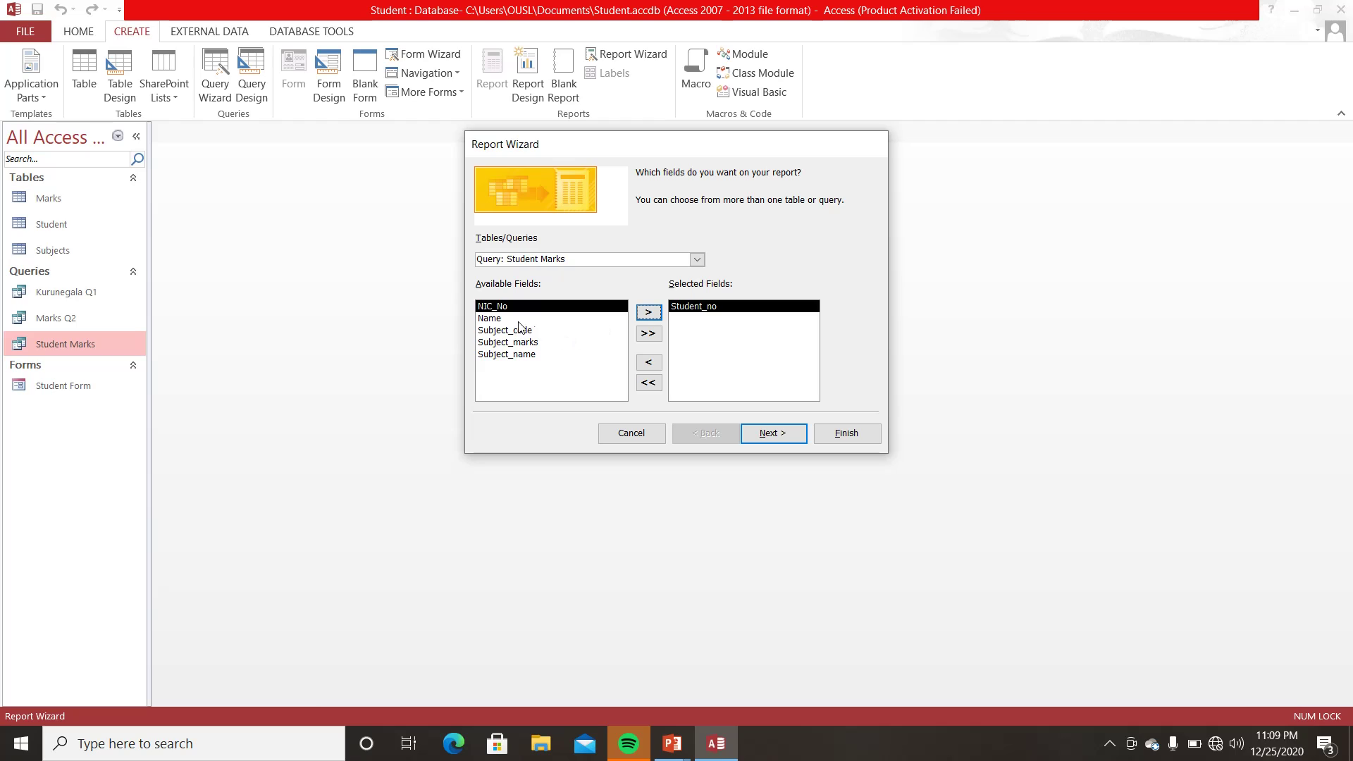
{"action": "left_click", "coordinate": [500, 319]}
{"action": "left_click", "coordinate": [650, 313]}
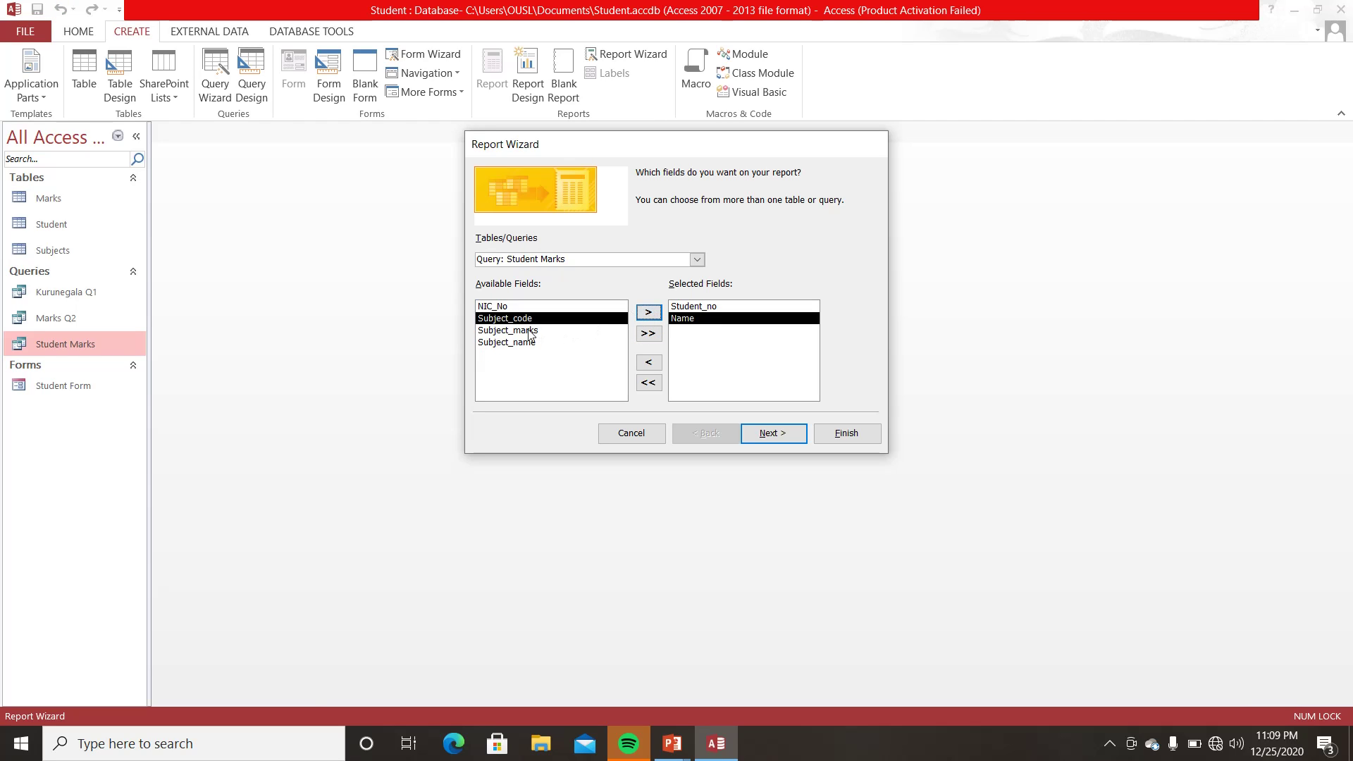
{"action": "left_click", "coordinate": [649, 312]}
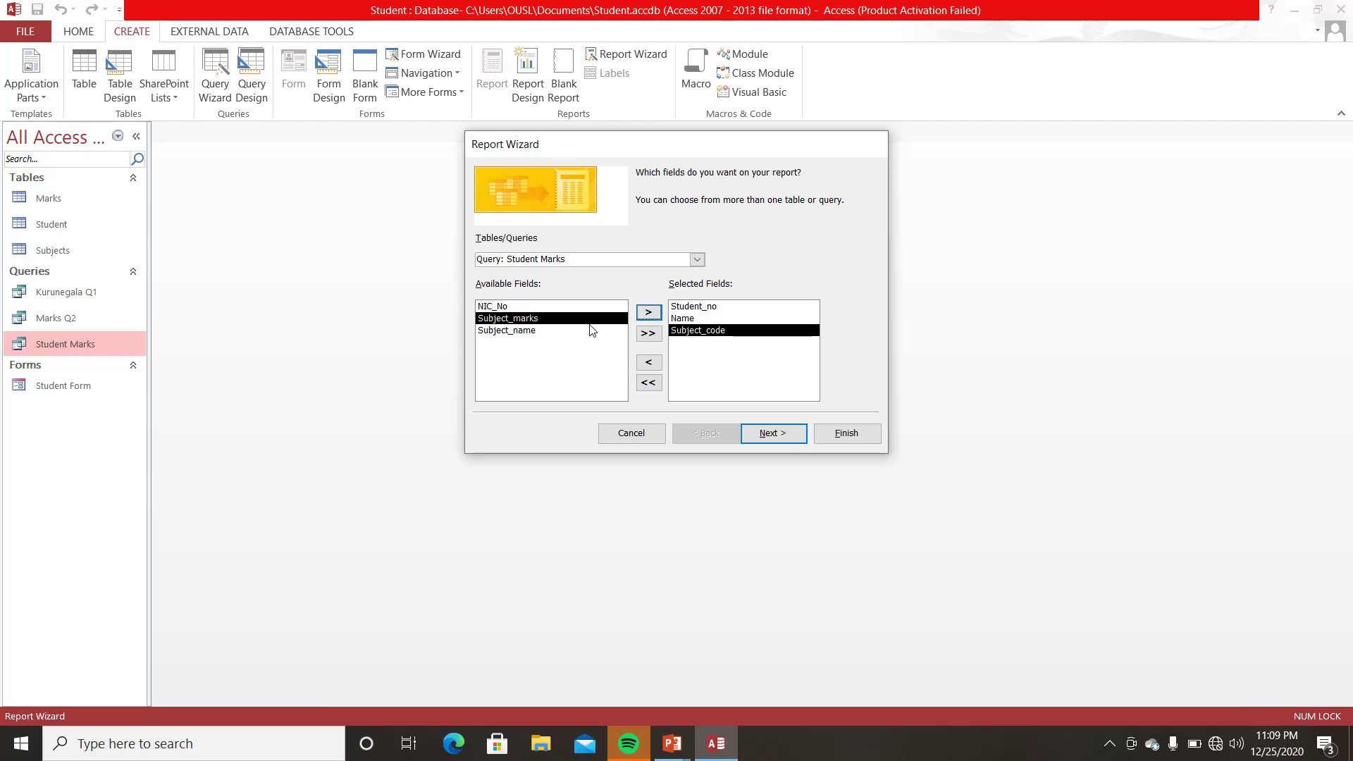
{"action": "left_click", "coordinate": [649, 312]}
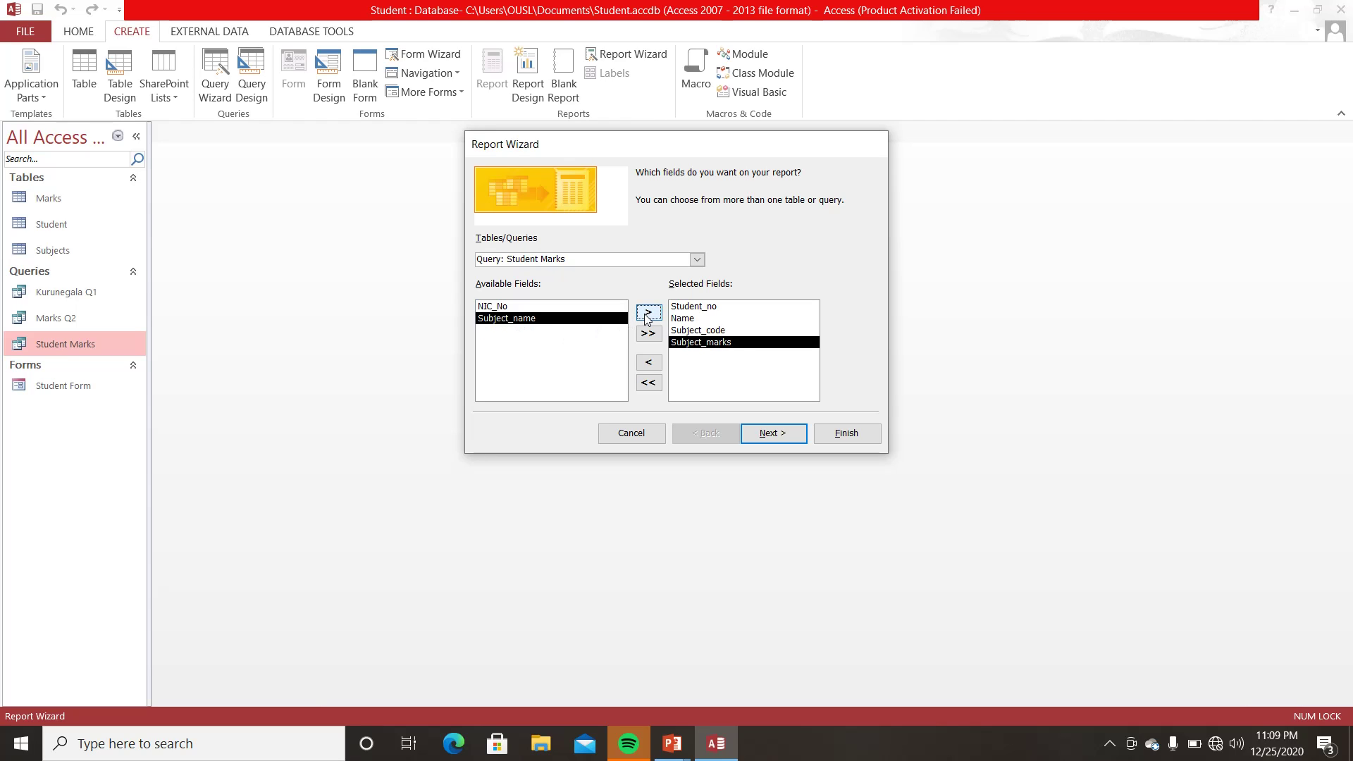
{"action": "left_click", "coordinate": [646, 313]}
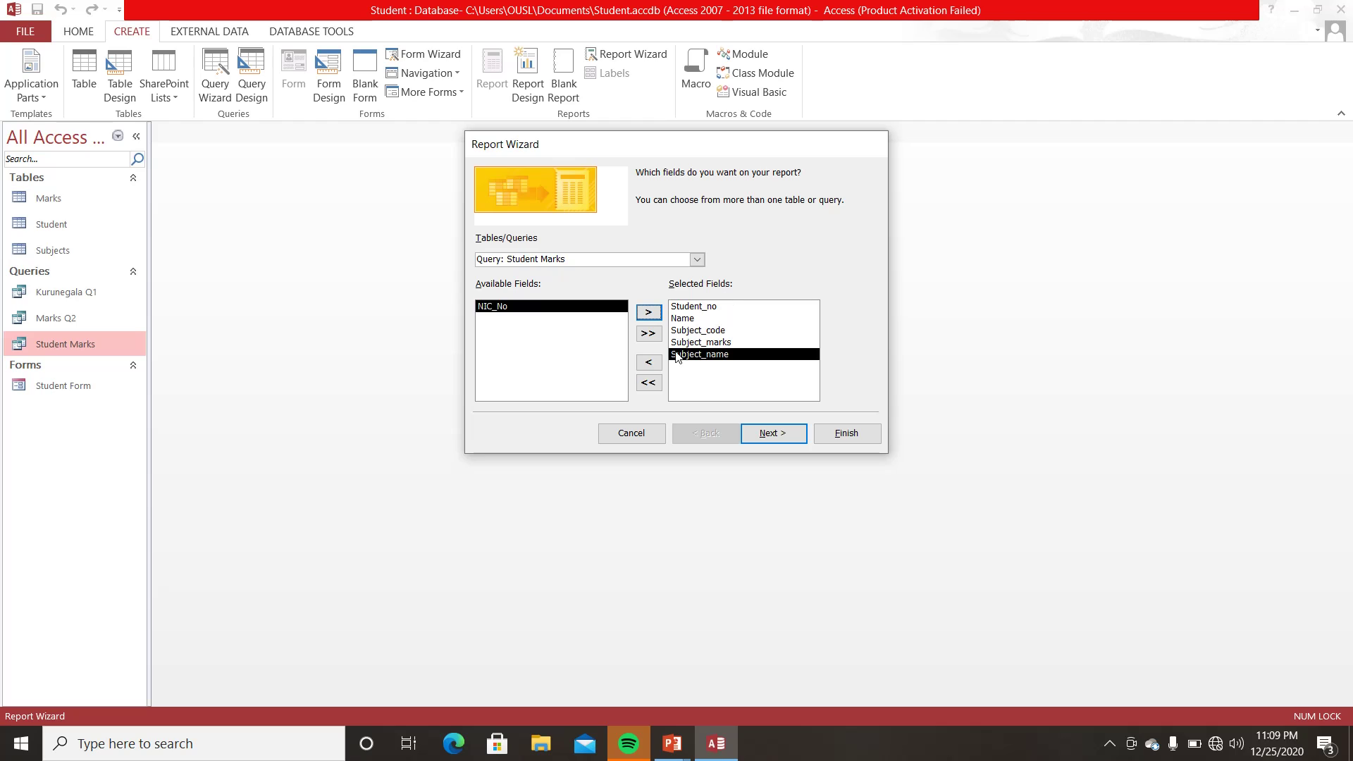
- Leave NIC_No out of the selected fields and continue to the data view choice
{"action": "left_click", "coordinate": [653, 314]}
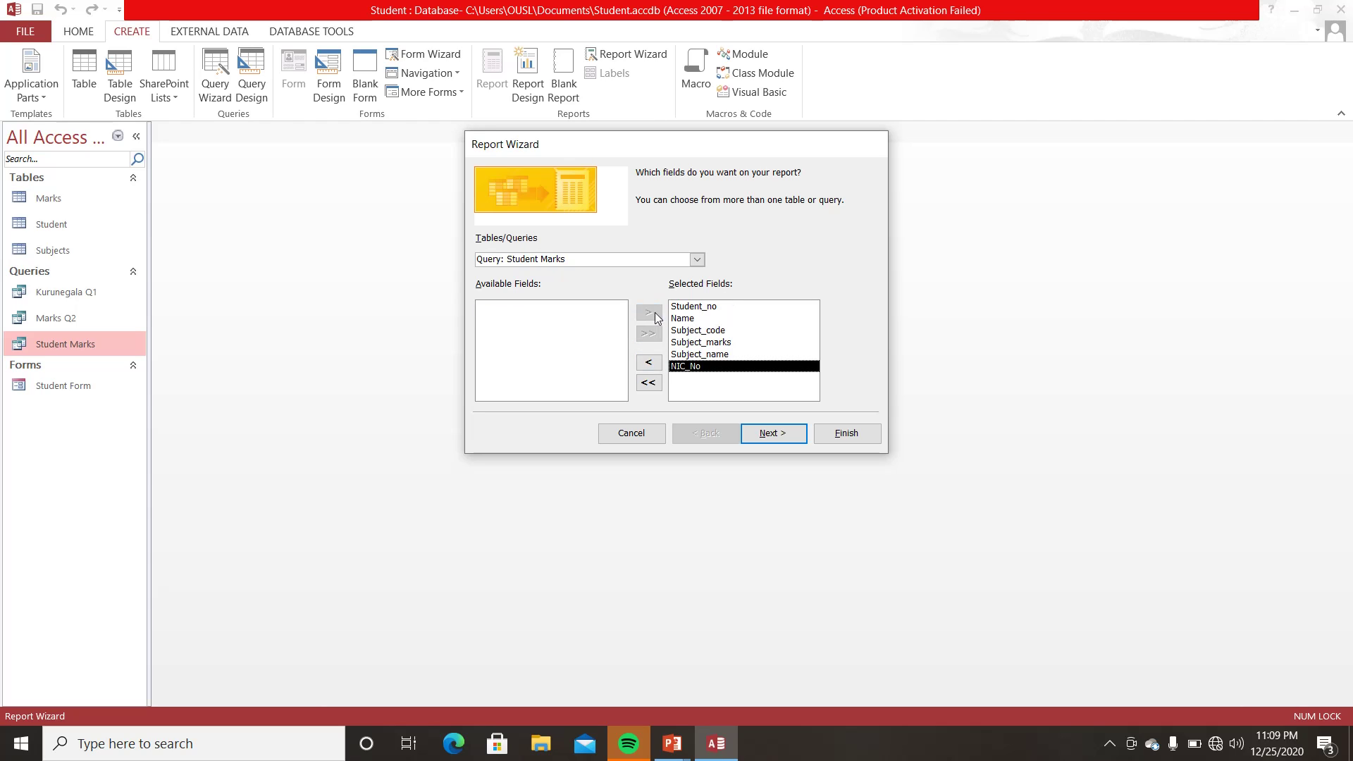
{"action": "left_click", "coordinate": [648, 363]}
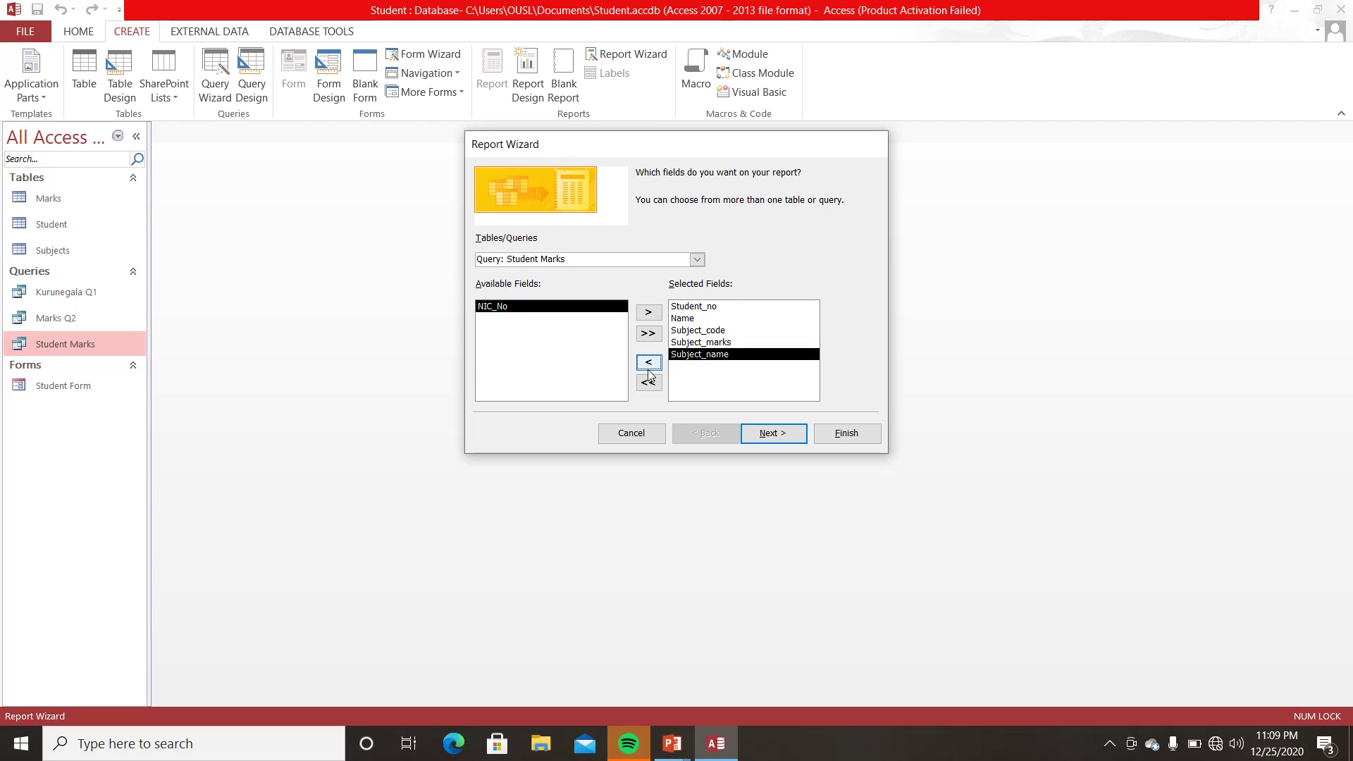
{"action": "left_click", "coordinate": [648, 383]}
{"action": "left_click", "coordinate": [649, 333]}
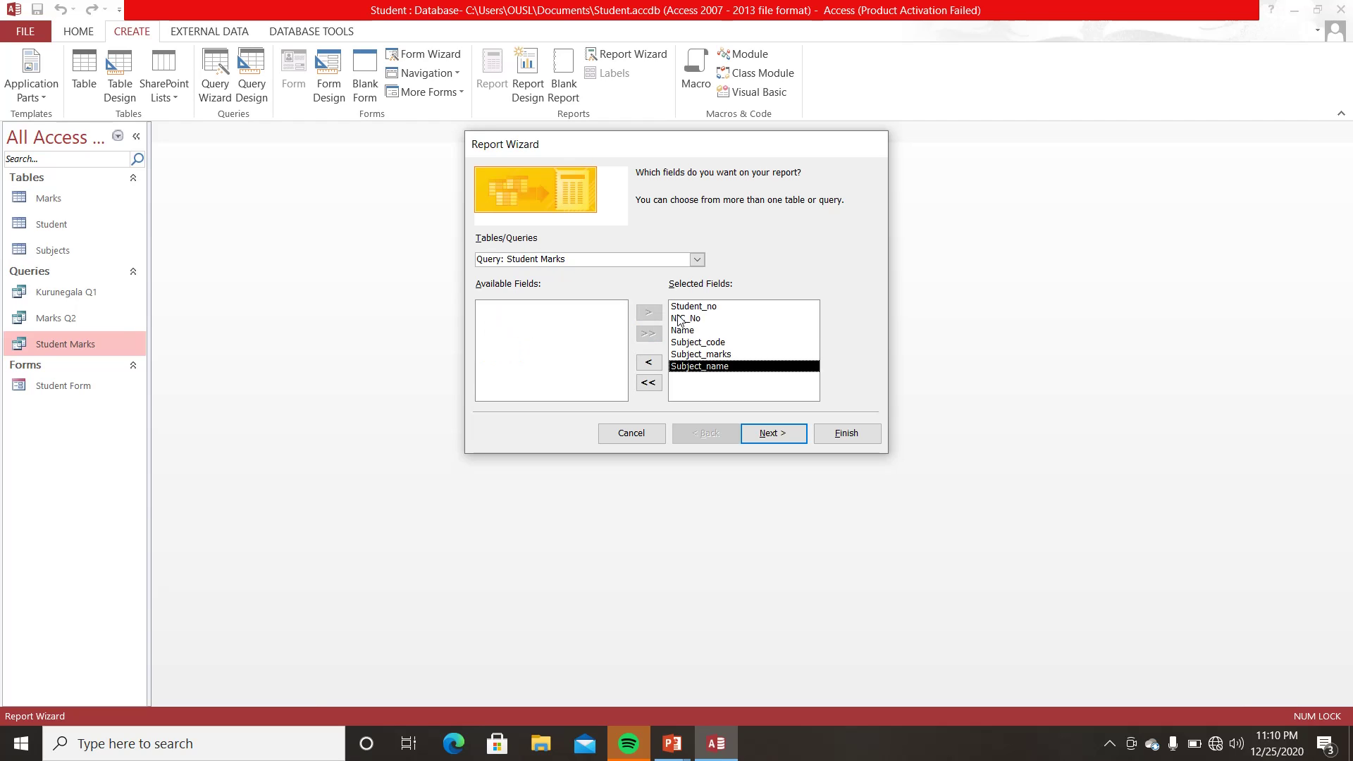
{"action": "left_click", "coordinate": [680, 319]}
{"action": "left_click", "coordinate": [648, 362]}
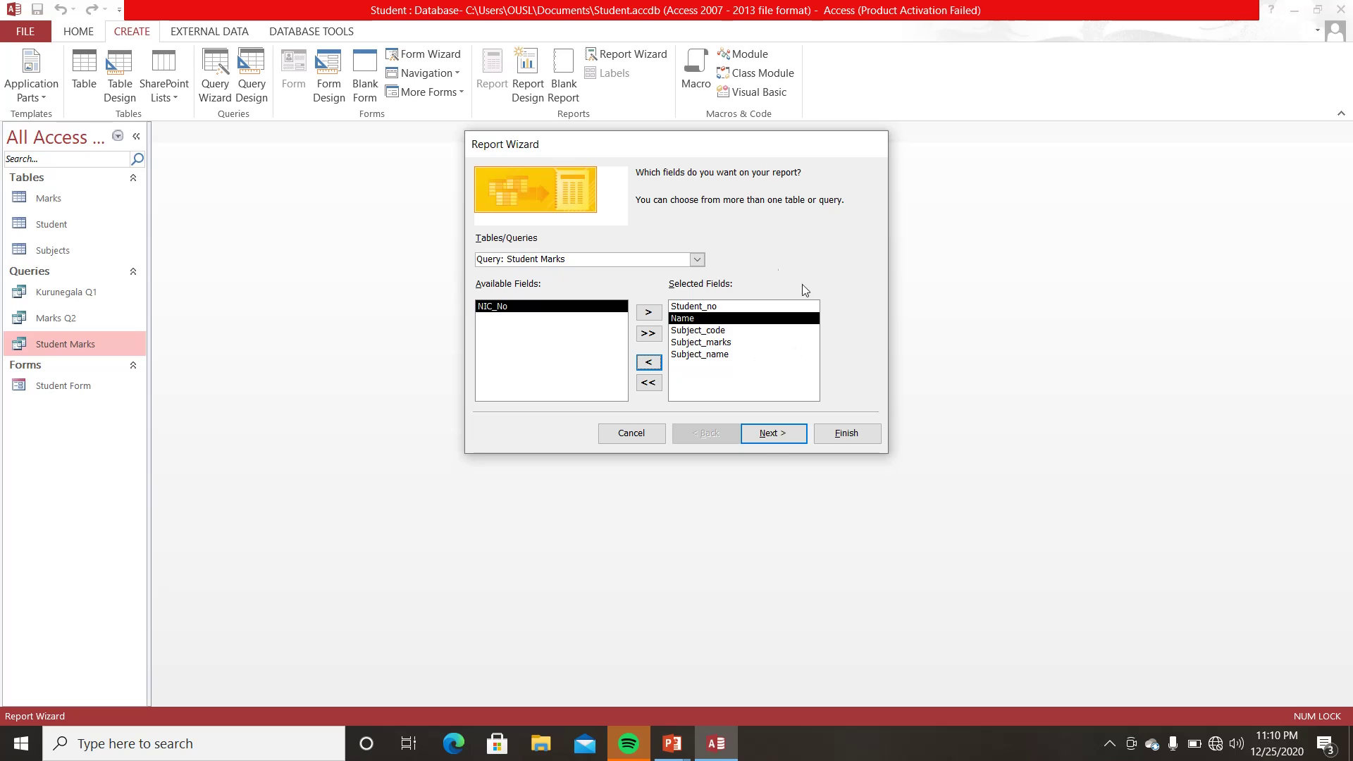
{"action": "left_click", "coordinate": [772, 434]}
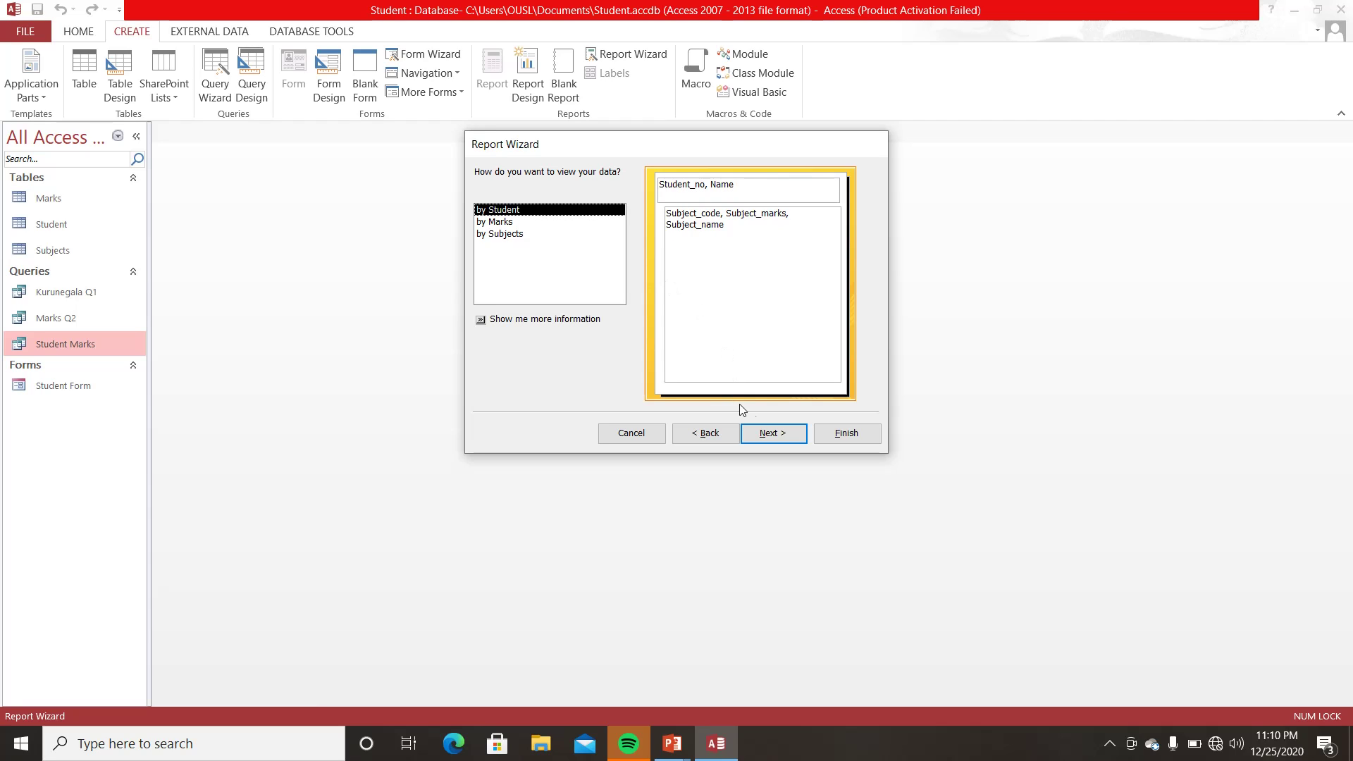
- Add Subject_code as a grouping level and advance to the sort and summary options
{"action": "left_click", "coordinate": [772, 435]}
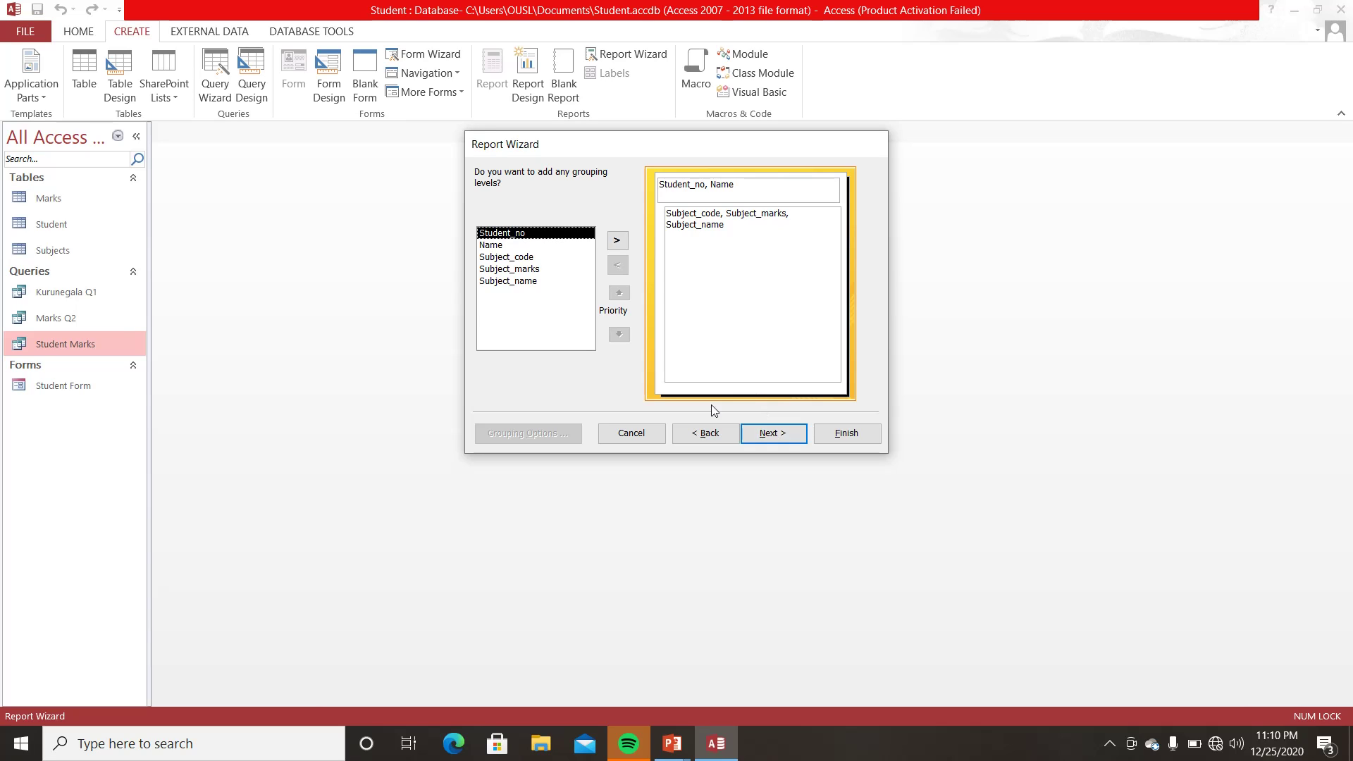
{"action": "left_click", "coordinate": [708, 431]}
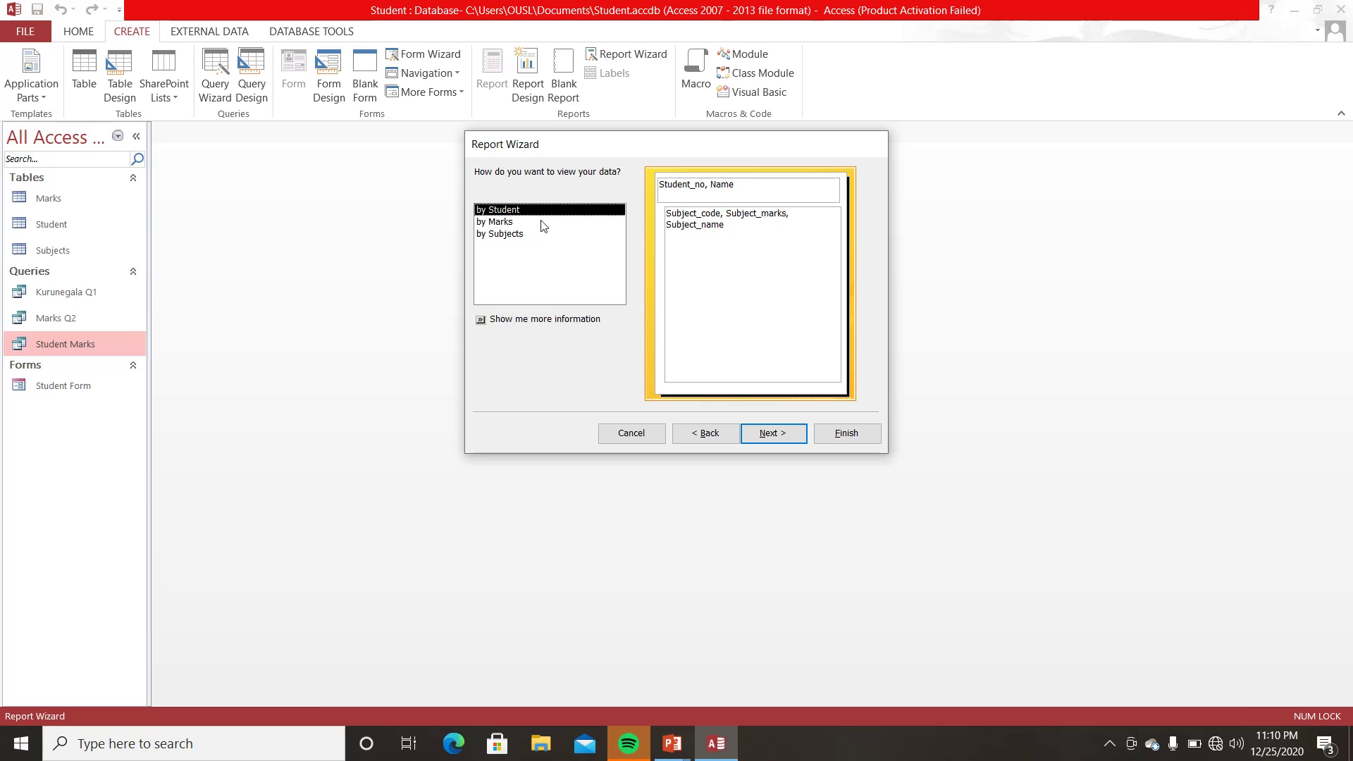
{"action": "left_click", "coordinate": [783, 433]}
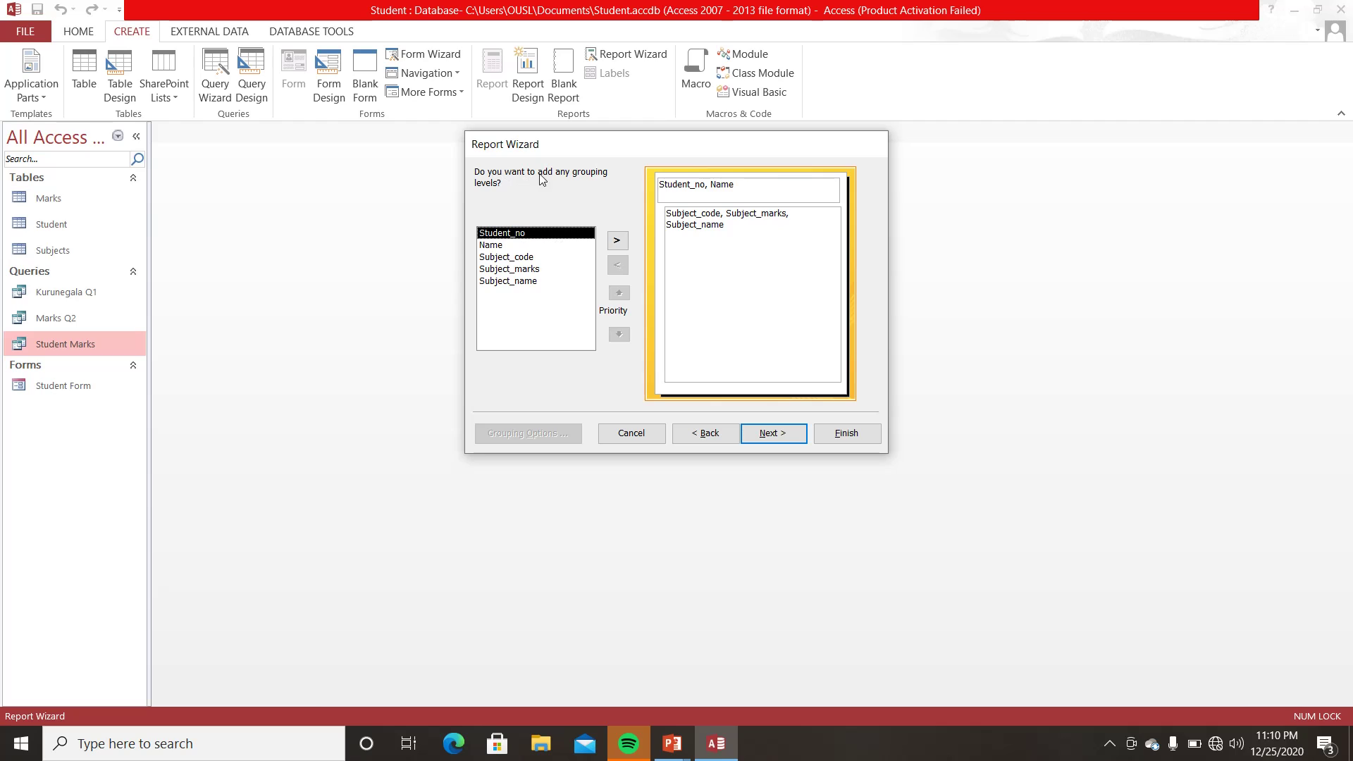
{"action": "left_click", "coordinate": [523, 258]}
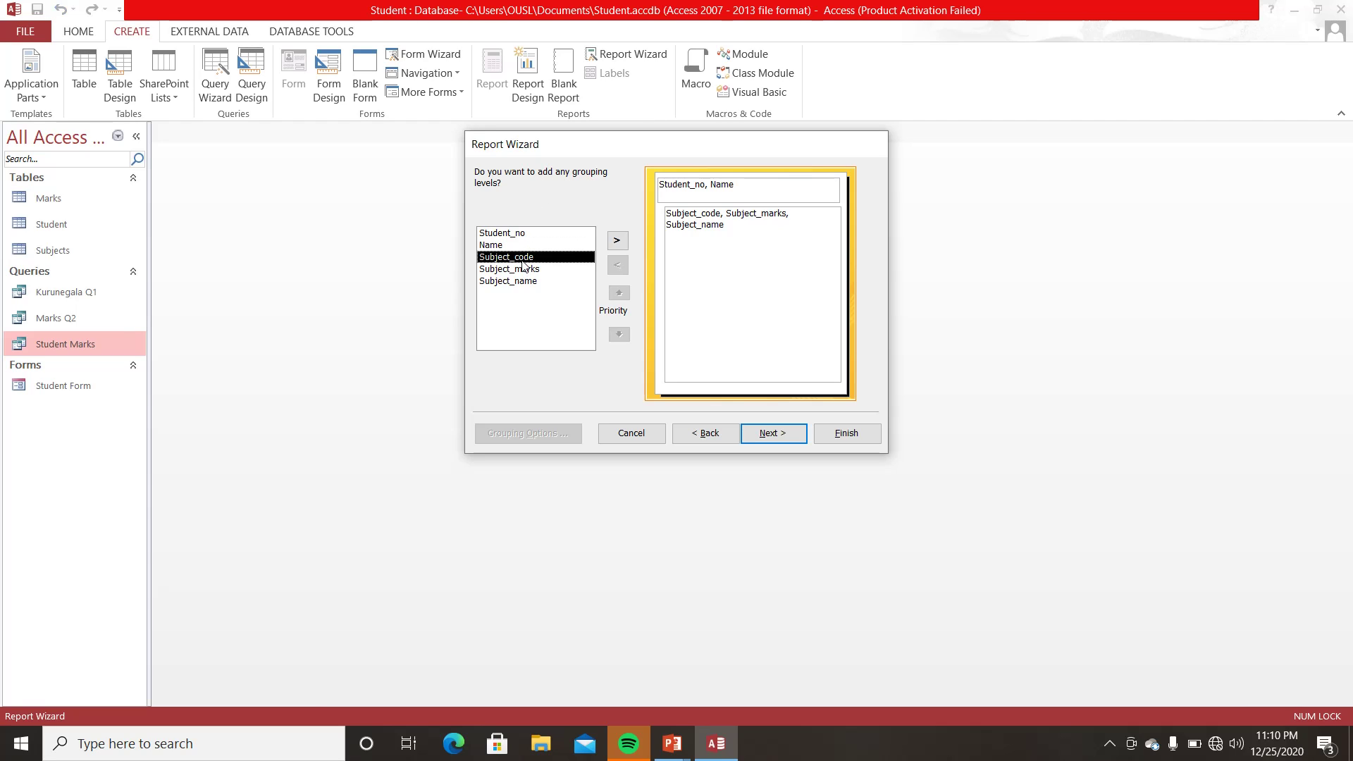
{"action": "left_click", "coordinate": [617, 241]}
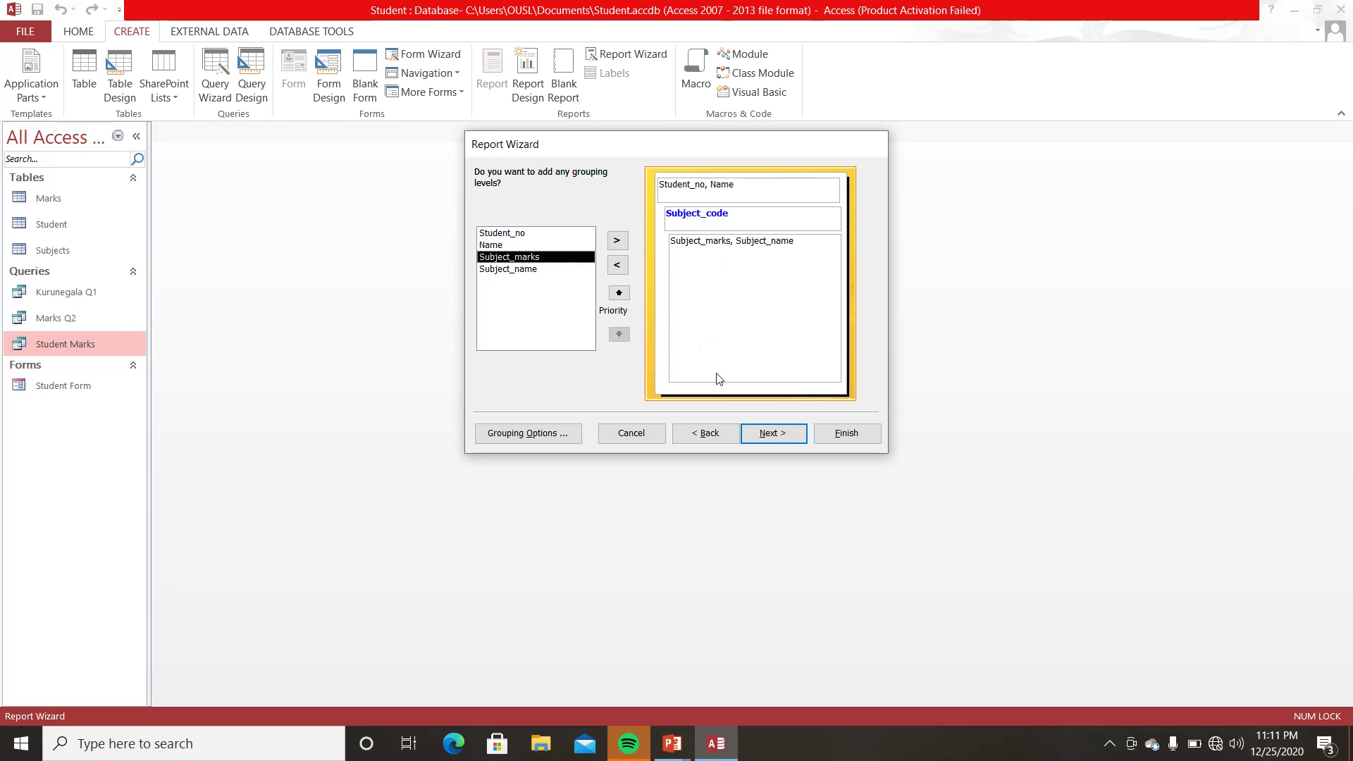
{"action": "left_click", "coordinate": [775, 434]}
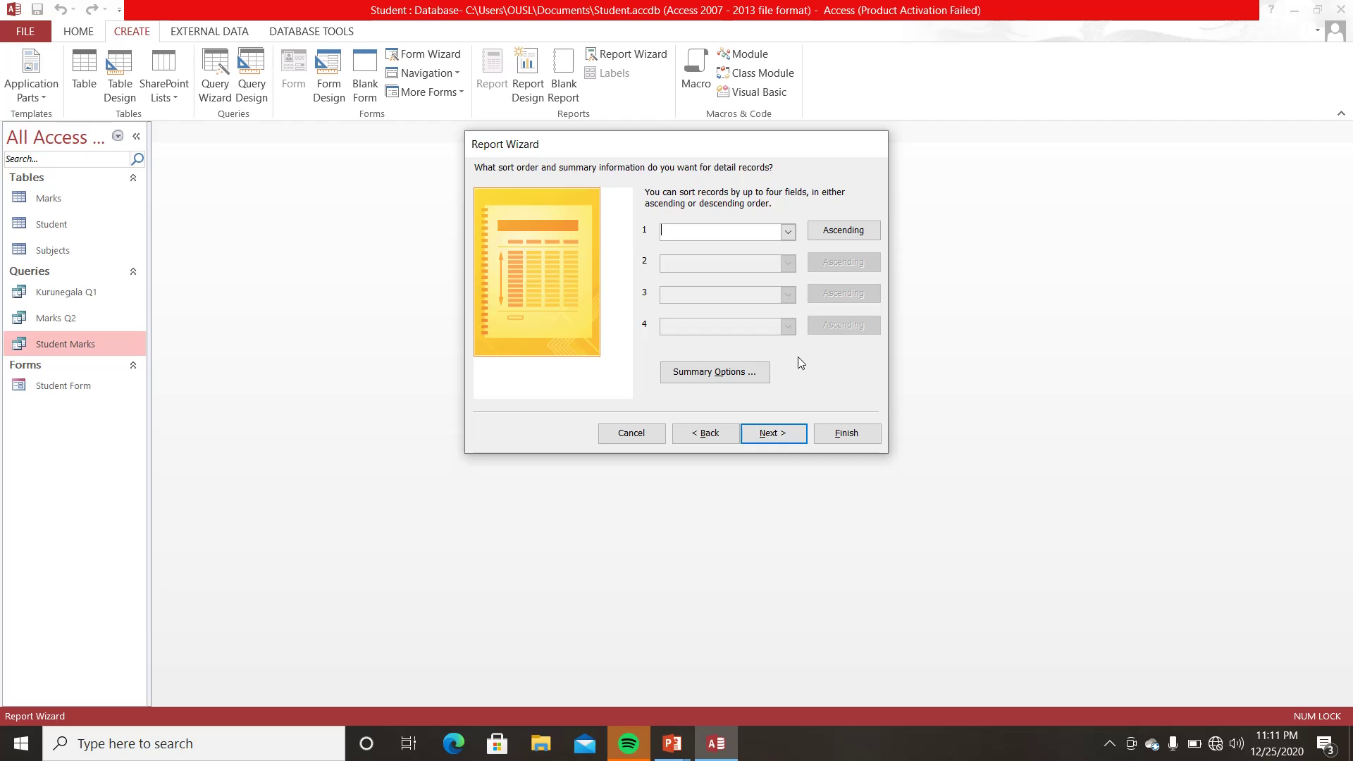
- Sort the detail records by Subject_marks in descending order
{"action": "left_click", "coordinate": [791, 233]}
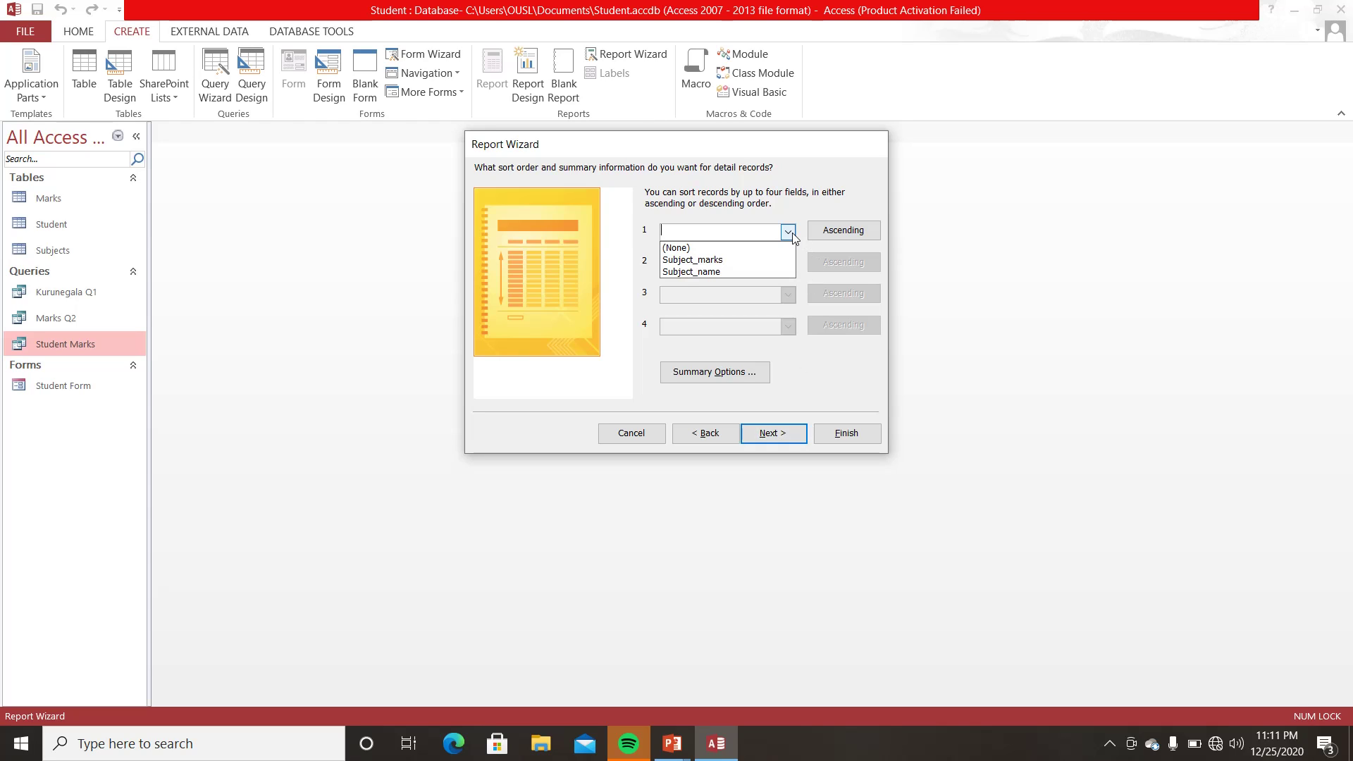
{"action": "left_click", "coordinate": [714, 261]}
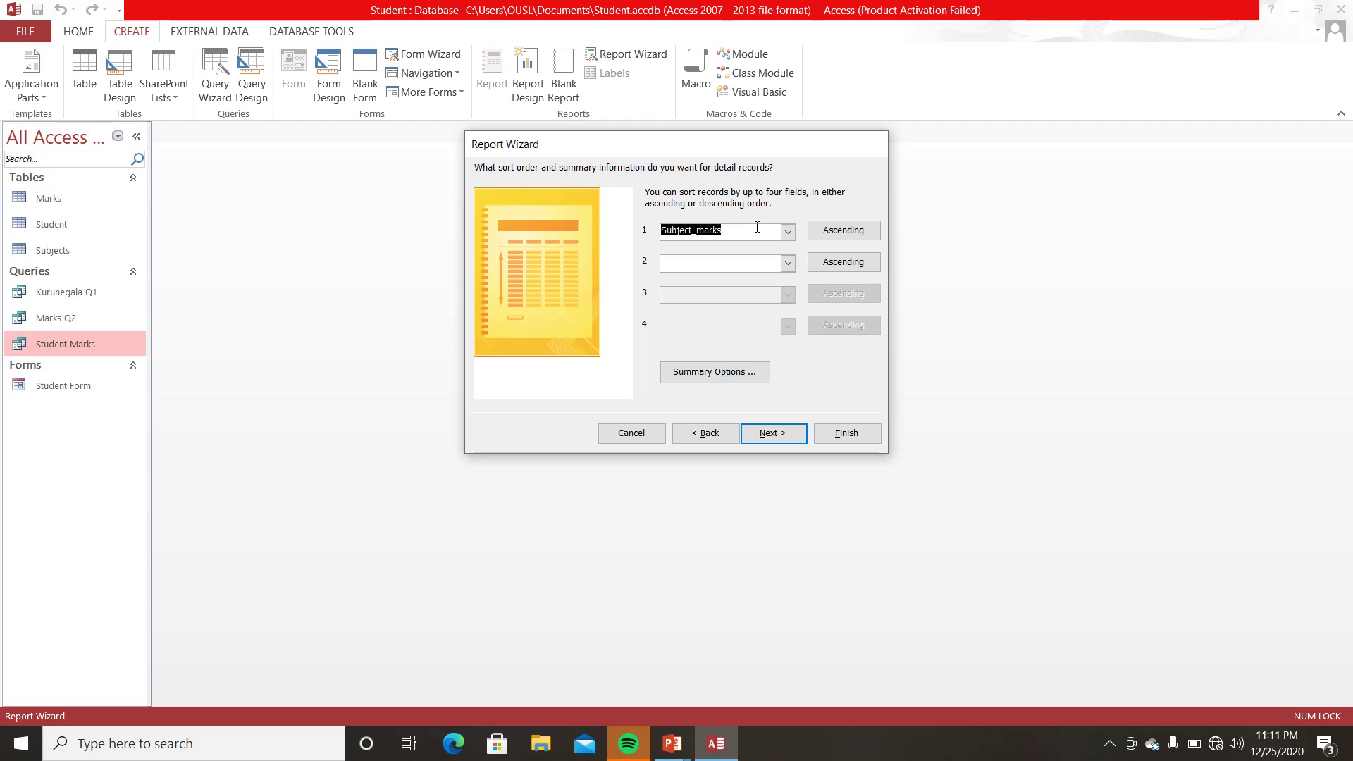
{"action": "left_click", "coordinate": [845, 233]}
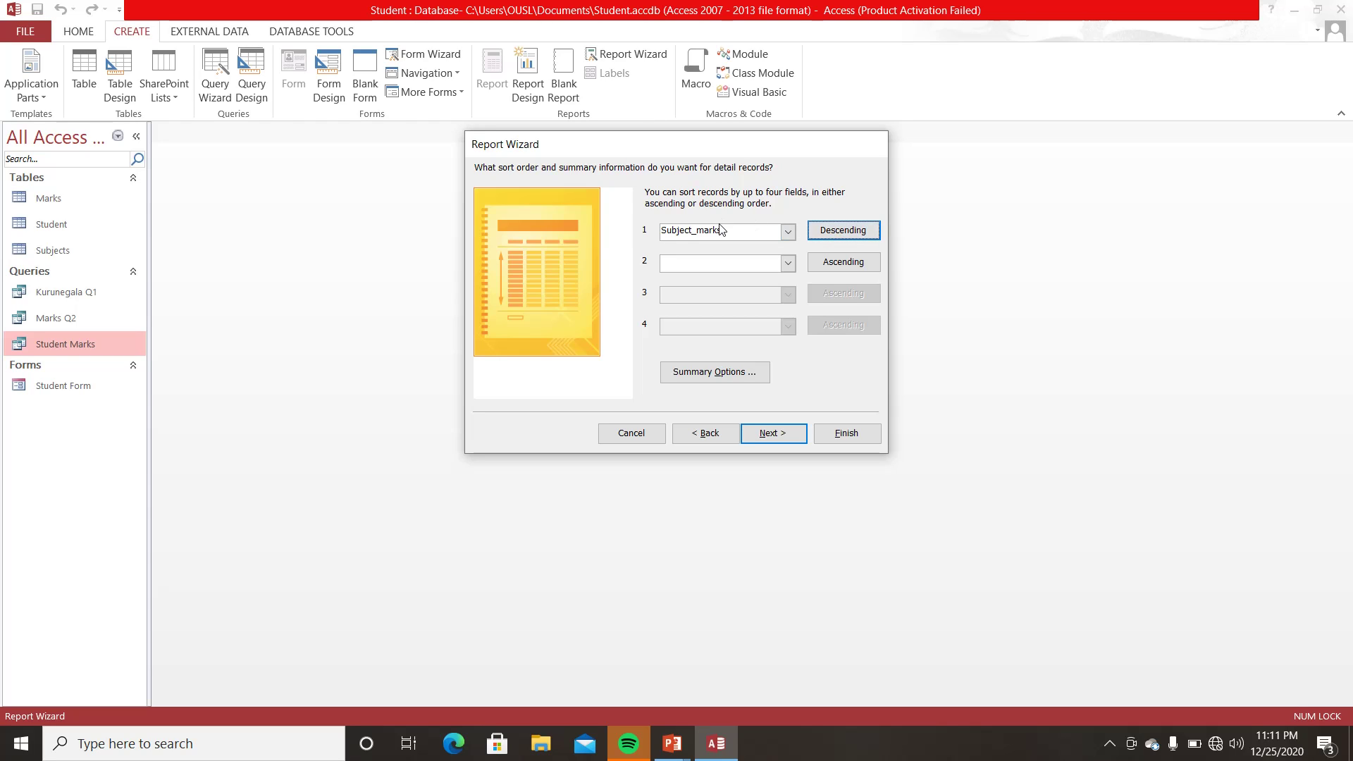
{"action": "left_click", "coordinate": [775, 434]}
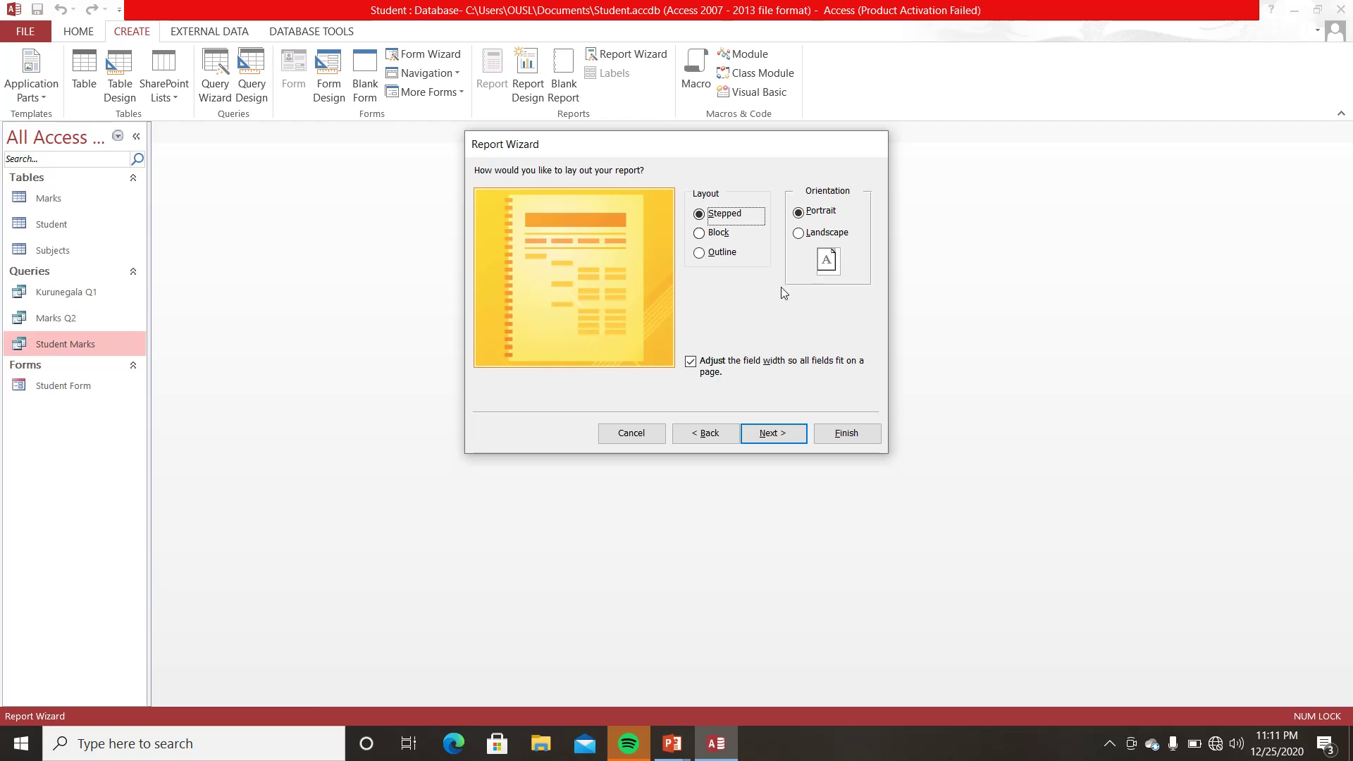
- Set the report layout orientation to Landscape
{"action": "left_click", "coordinate": [800, 234]}
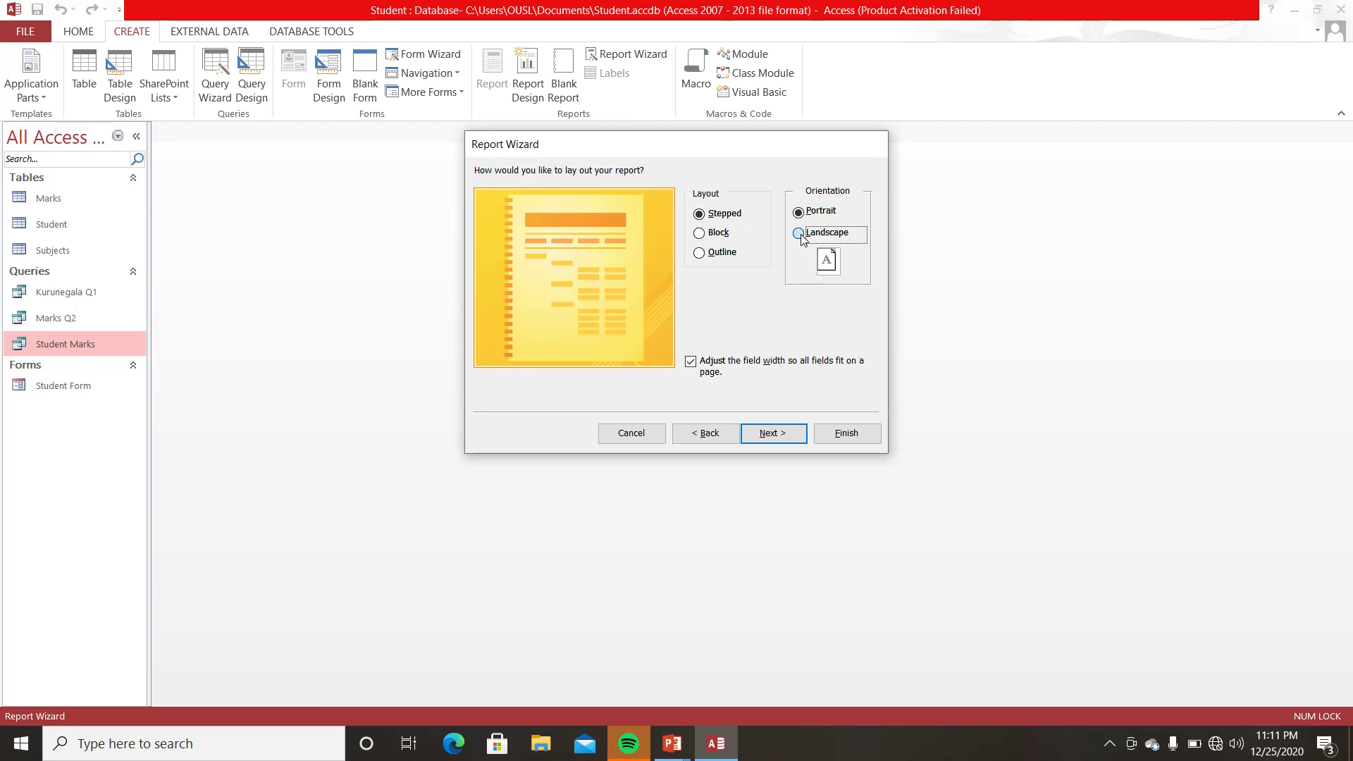
{"action": "left_click", "coordinate": [799, 214]}
{"action": "left_click", "coordinate": [807, 242]}
- Title the report 'Student Marks Report' and finish the wizard, previewing the report
{"action": "left_click", "coordinate": [770, 433]}
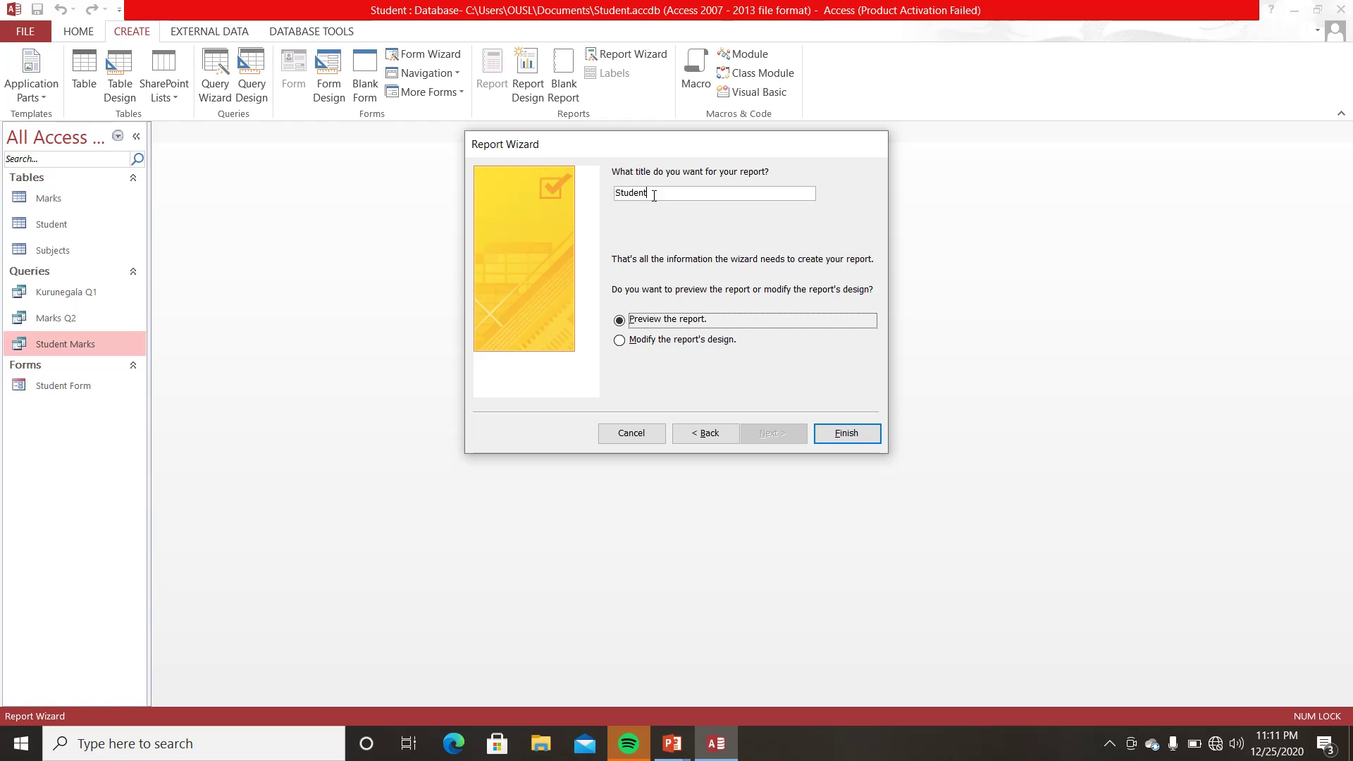
{"action": "left_click_drag", "start_coordinate": [652, 194], "coordinate": [607, 196]}
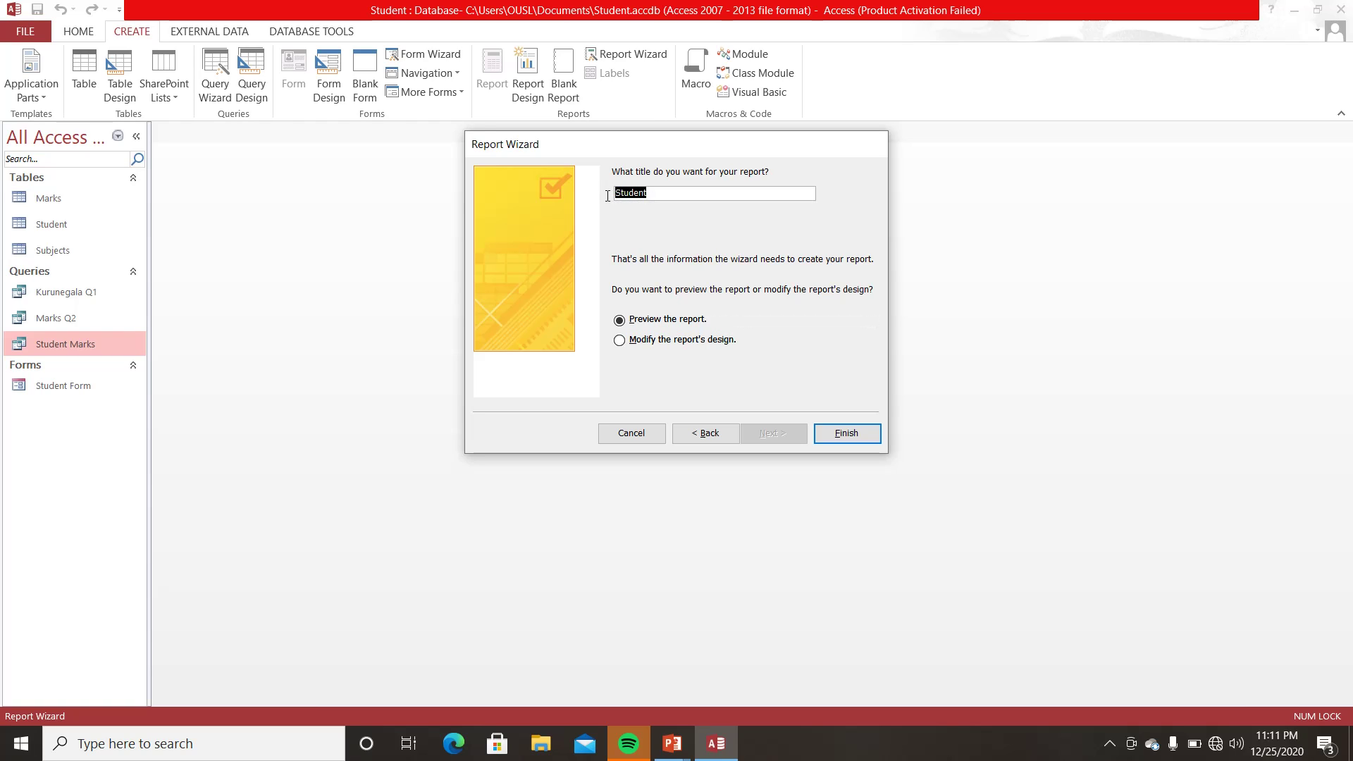
{"action": "type", "text": "Student Marks Report"}
{"action": "left_click", "coordinate": [860, 437]}
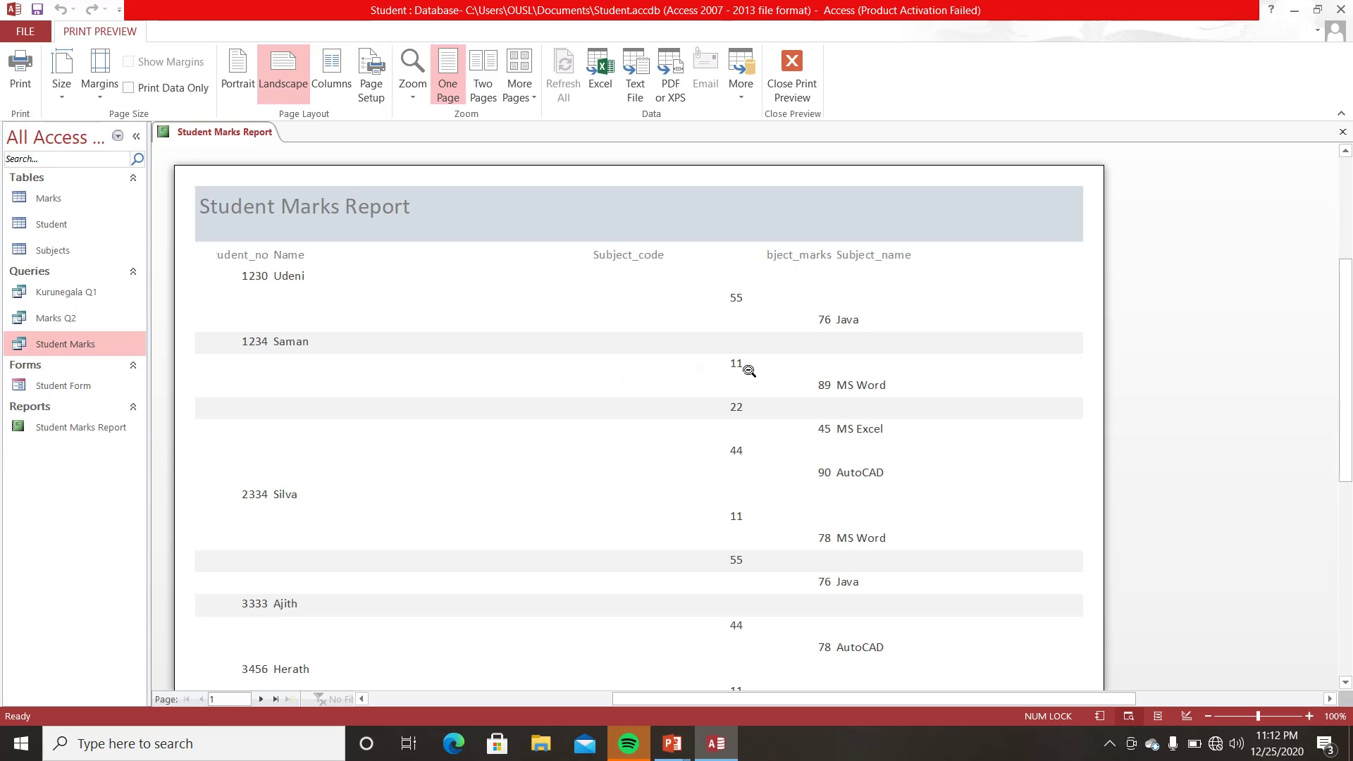
{"action": "scroll", "coordinate": [405, 381], "scroll_direction": "down", "scroll_amount": 1}
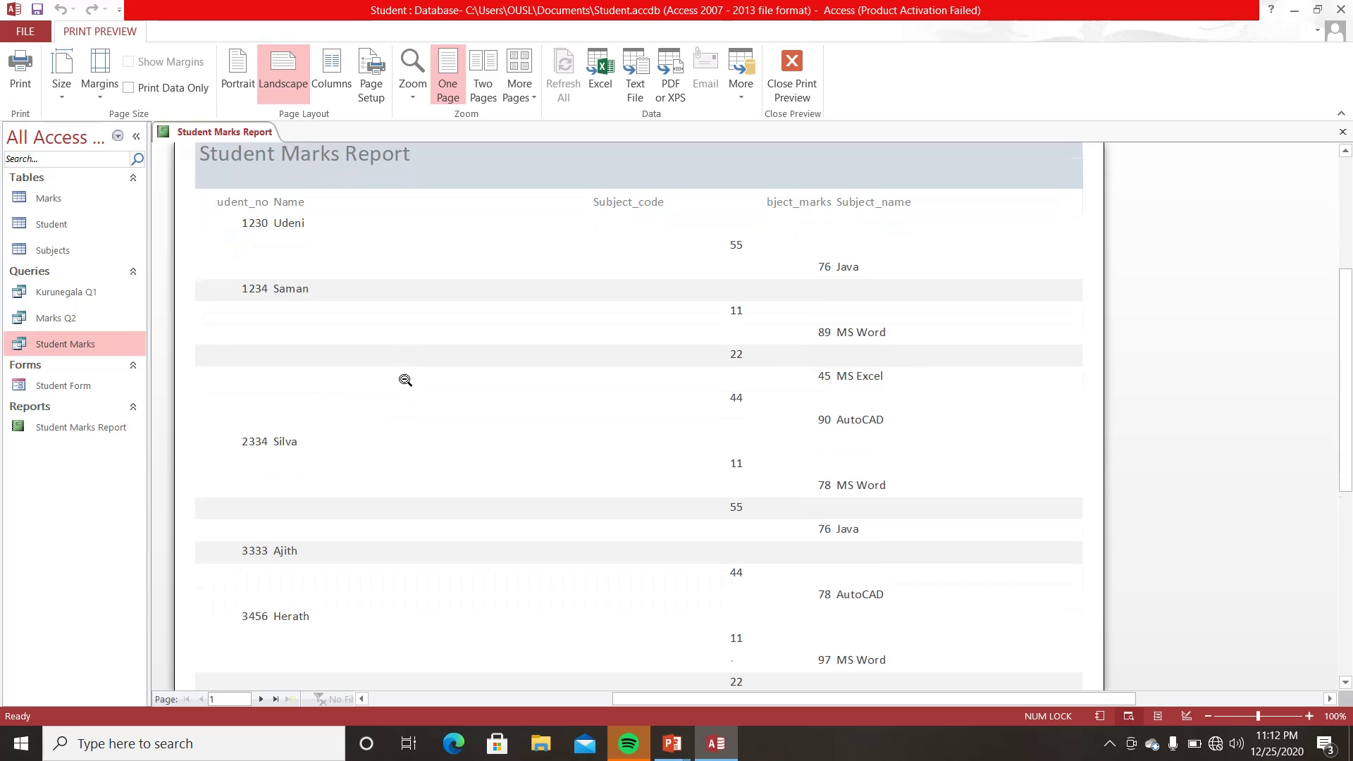
{"action": "scroll", "coordinate": [405, 381], "scroll_direction": "down", "scroll_amount": 5}
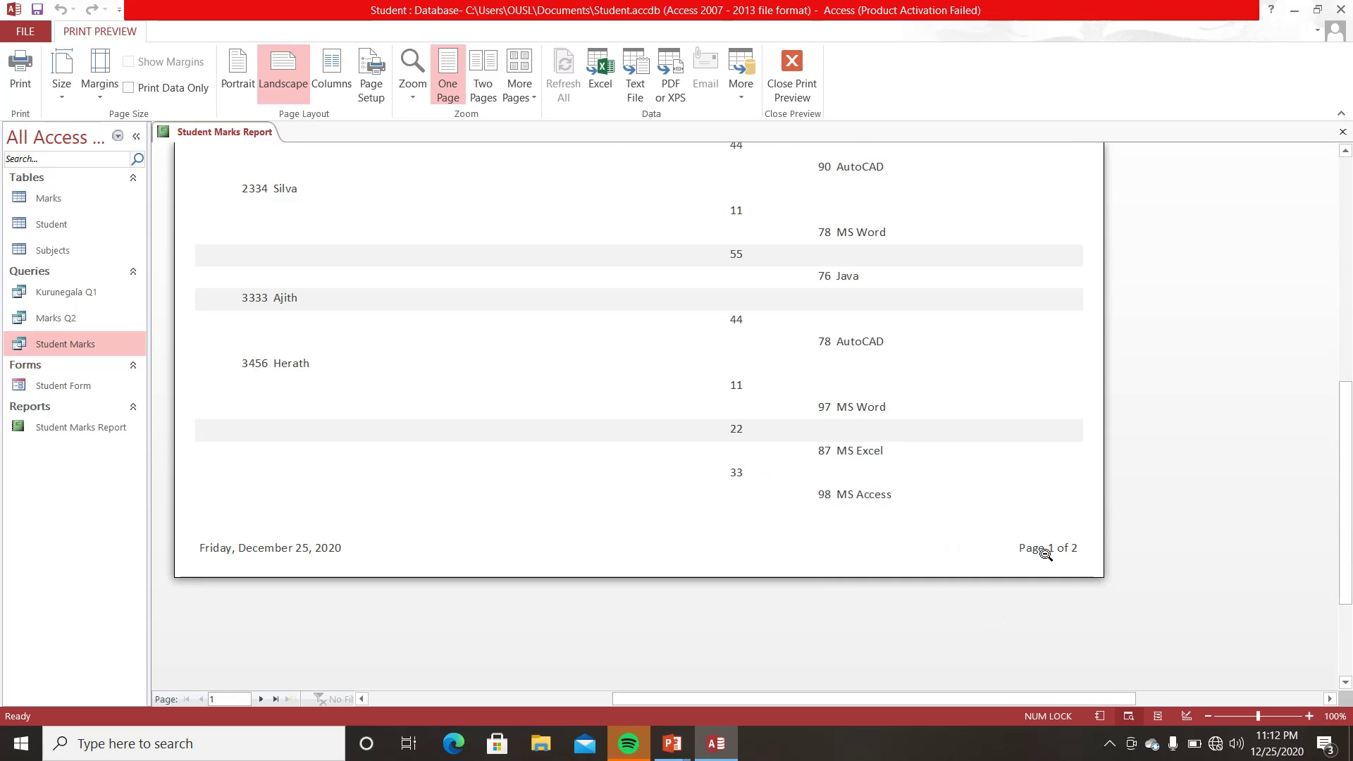
{"action": "scroll", "coordinate": [845, 529], "scroll_direction": "up", "scroll_amount": 6}
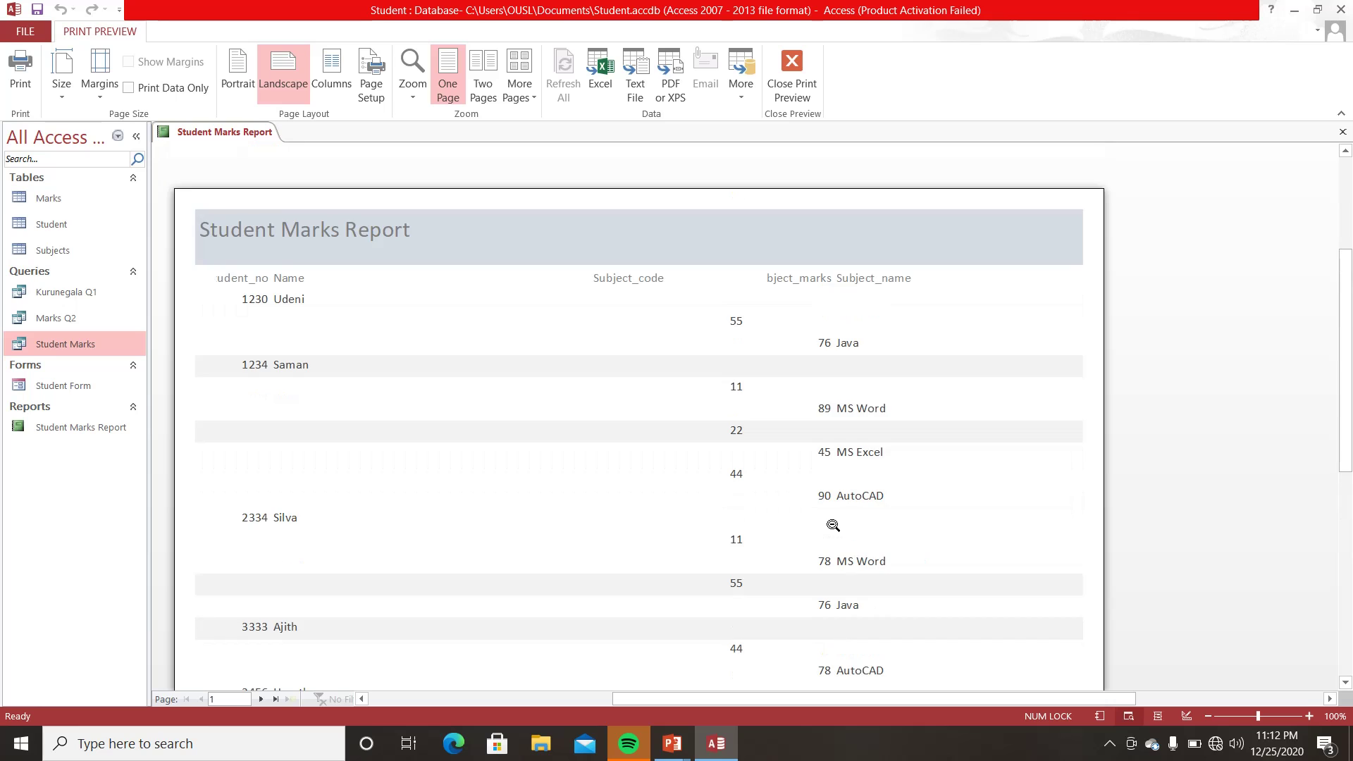
{"action": "scroll", "coordinate": [833, 524], "scroll_direction": "down", "scroll_amount": 5}
{"action": "scroll", "coordinate": [832, 522], "scroll_direction": "down", "scroll_amount": 3}
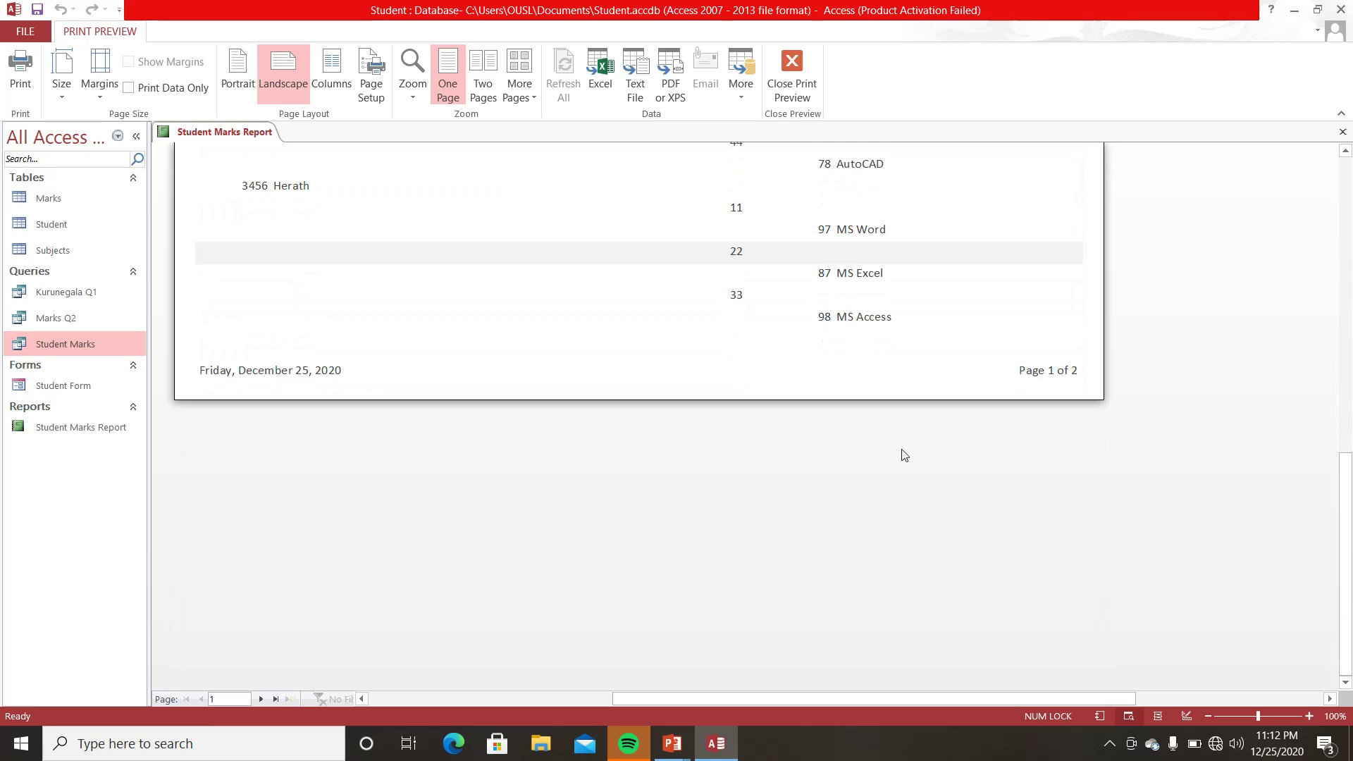
{"action": "scroll", "coordinate": [910, 454], "scroll_direction": "up", "scroll_amount": 1}
{"action": "scroll", "coordinate": [1021, 453], "scroll_direction": "up", "scroll_amount": 6}
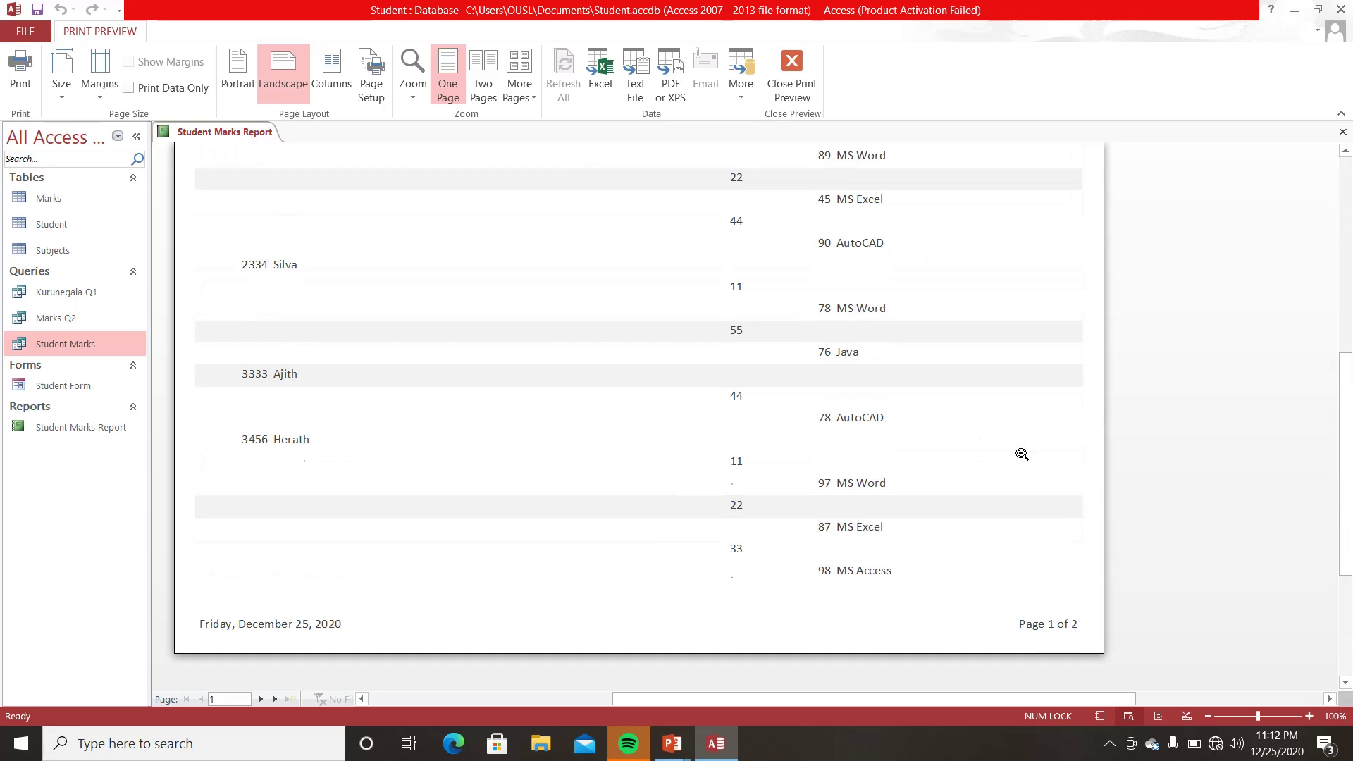
{"action": "scroll", "coordinate": [1022, 454], "scroll_direction": "up", "scroll_amount": 3}
{"action": "scroll", "coordinate": [1018, 456], "scroll_direction": "down", "scroll_amount": 5}
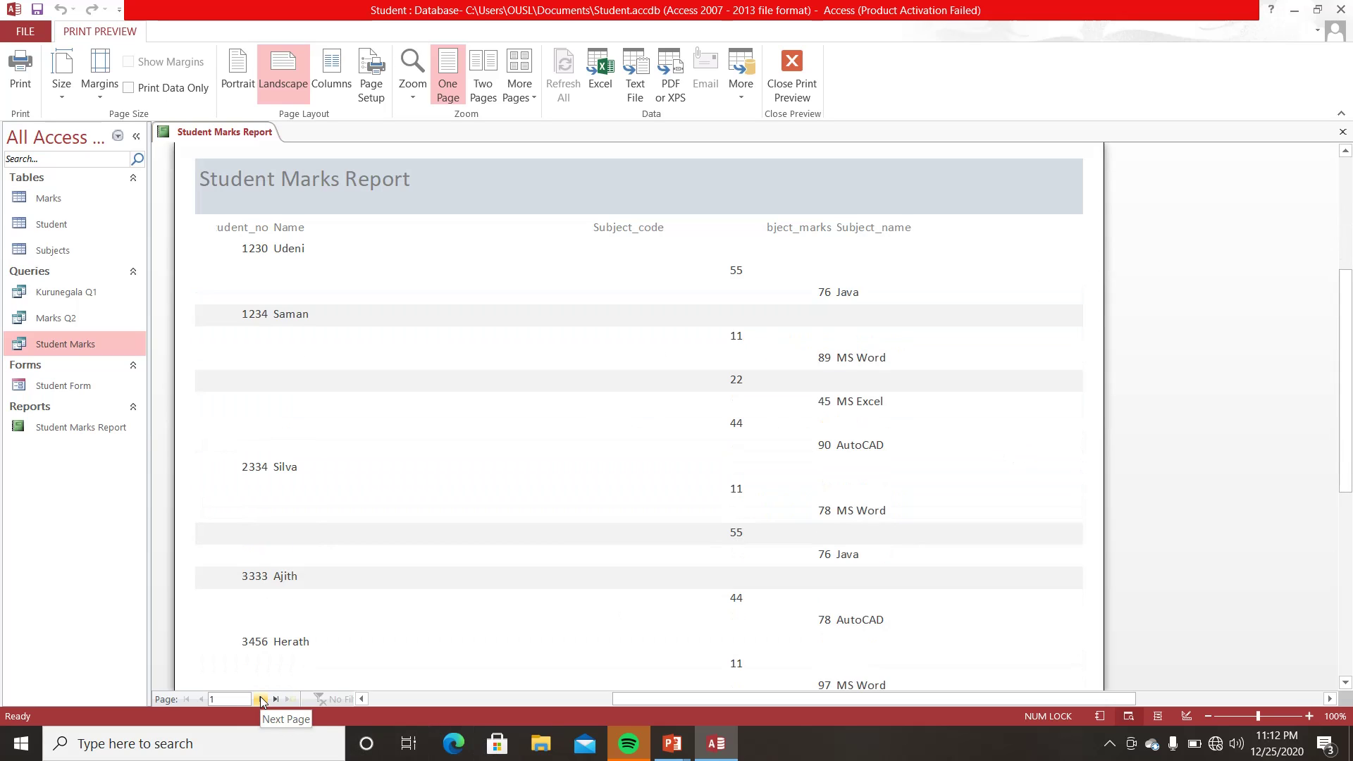
- Move the report preview to page 2 and scroll through its subject codes, marks and names
{"action": "left_click", "coordinate": [258, 699]}
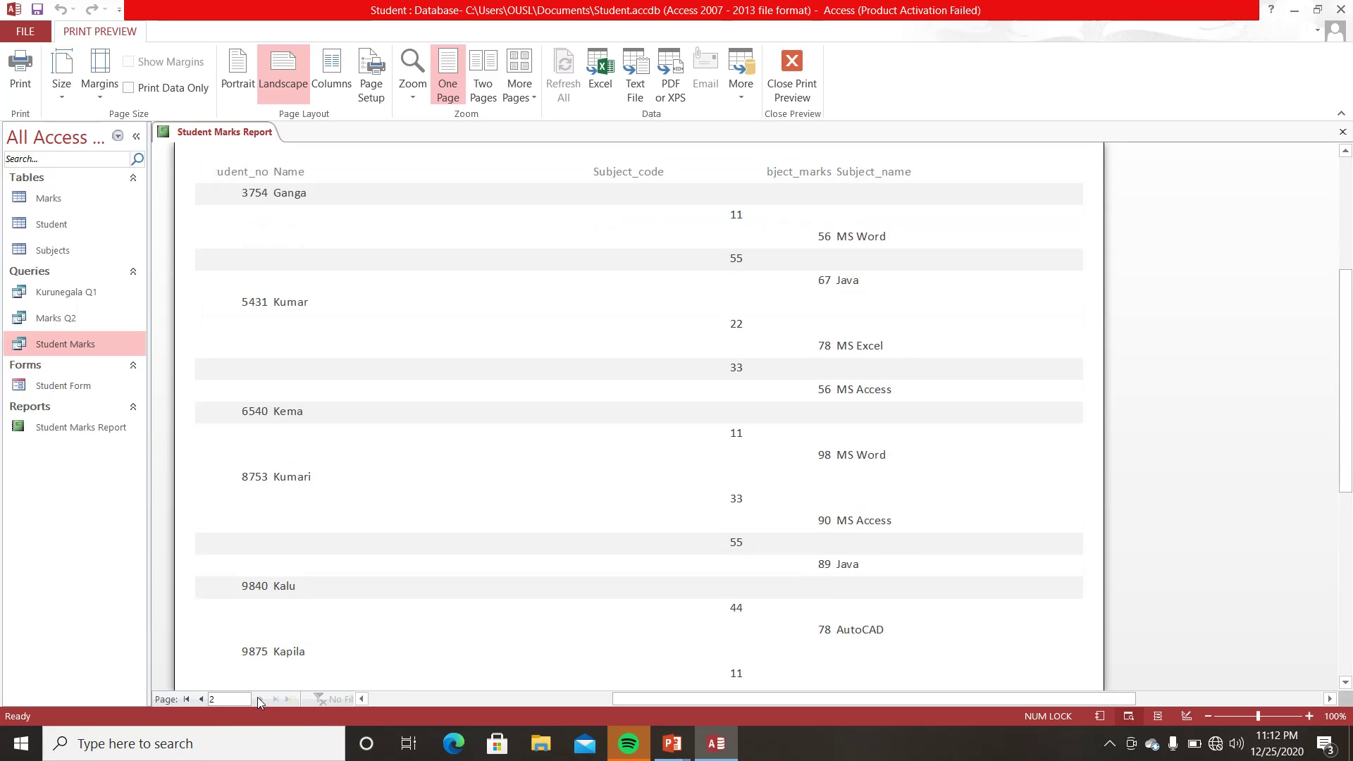
{"action": "scroll", "coordinate": [615, 561], "scroll_direction": "up", "scroll_amount": 3}
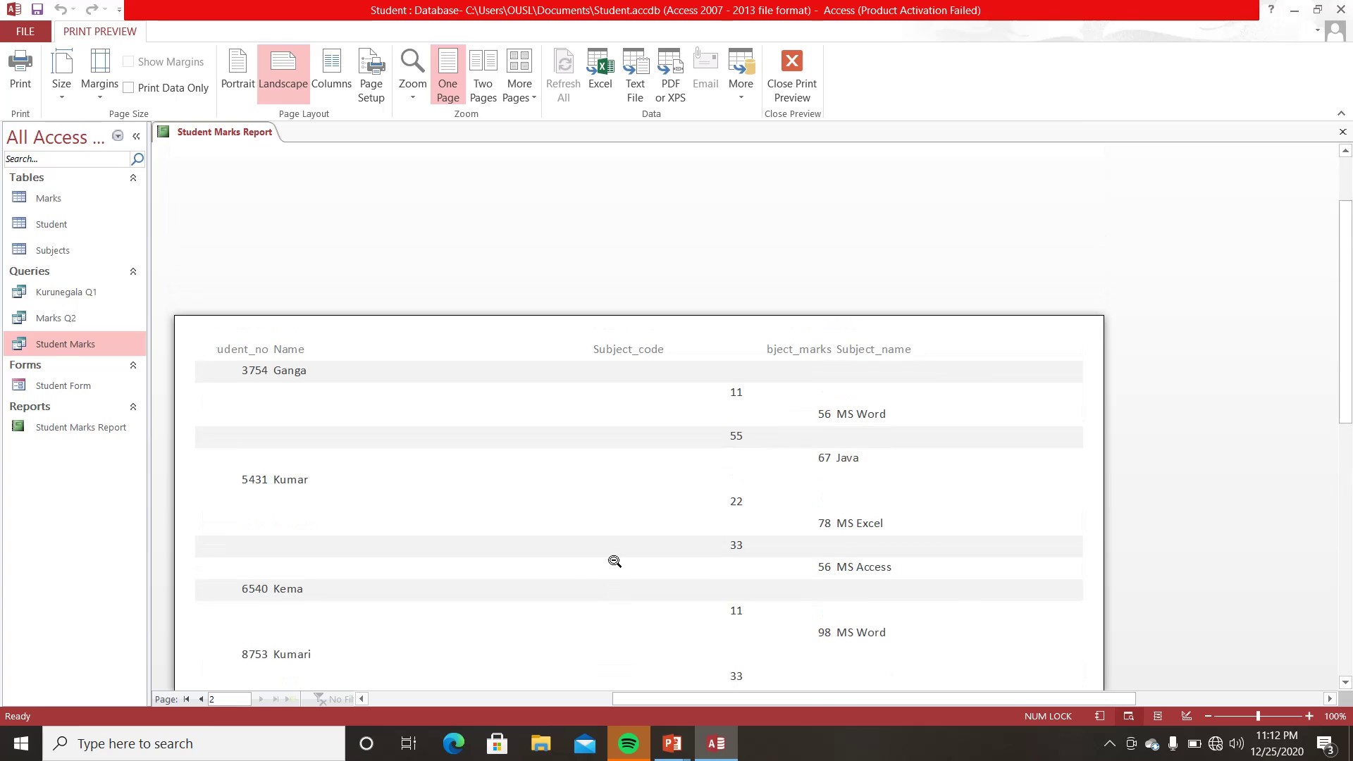
{"action": "scroll", "coordinate": [615, 562], "scroll_direction": "down", "scroll_amount": 10}
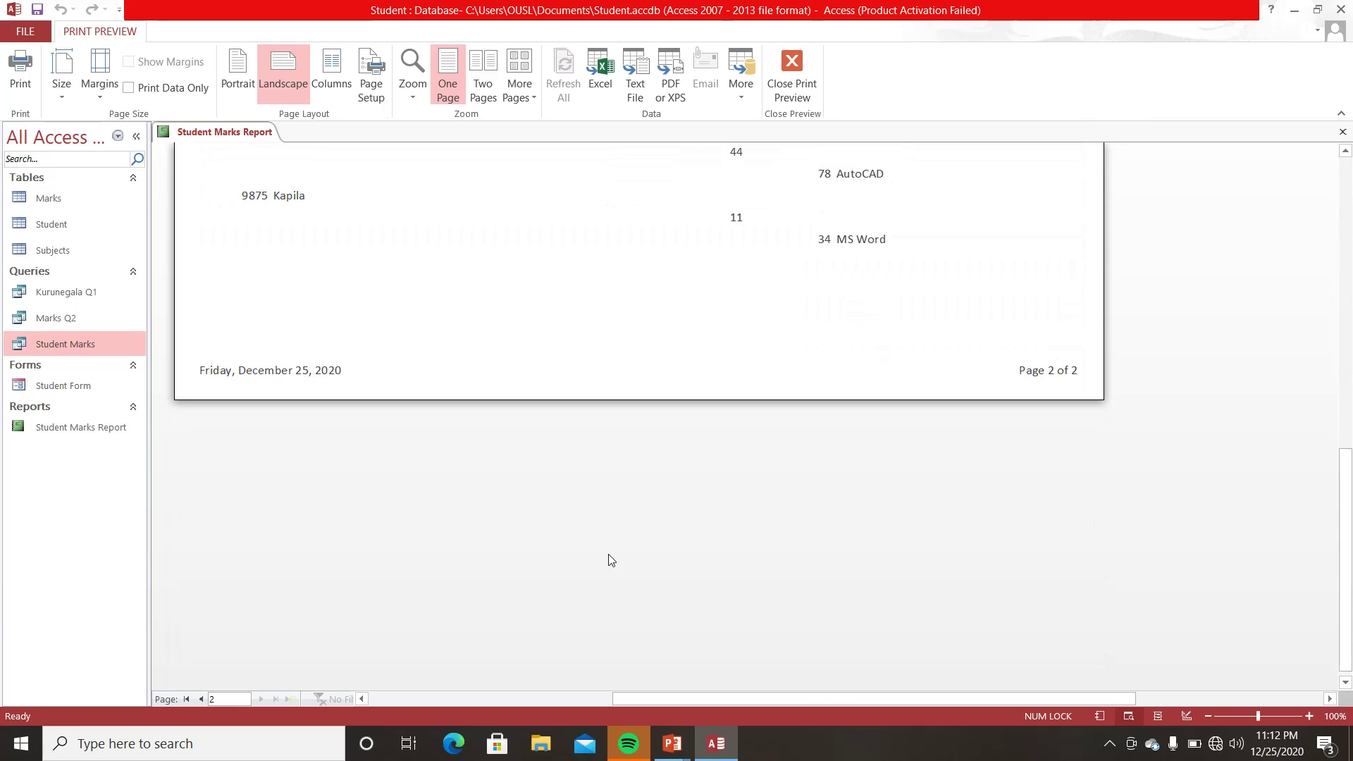
{"action": "scroll", "coordinate": [188, 574], "scroll_direction": "up", "scroll_amount": 10}
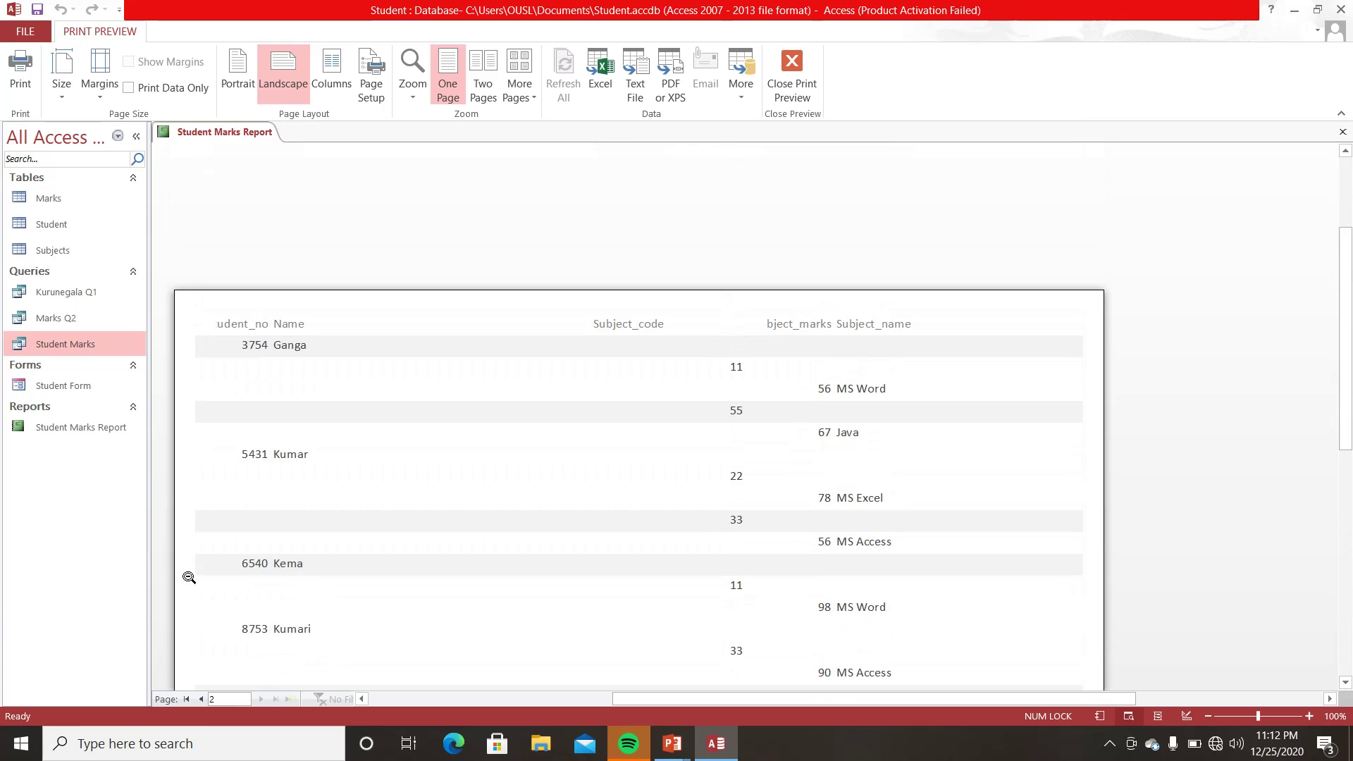
{"action": "scroll", "coordinate": [189, 577], "scroll_direction": "down", "scroll_amount": 3}
{"action": "scroll", "coordinate": [189, 577], "scroll_direction": "down", "scroll_amount": 3}
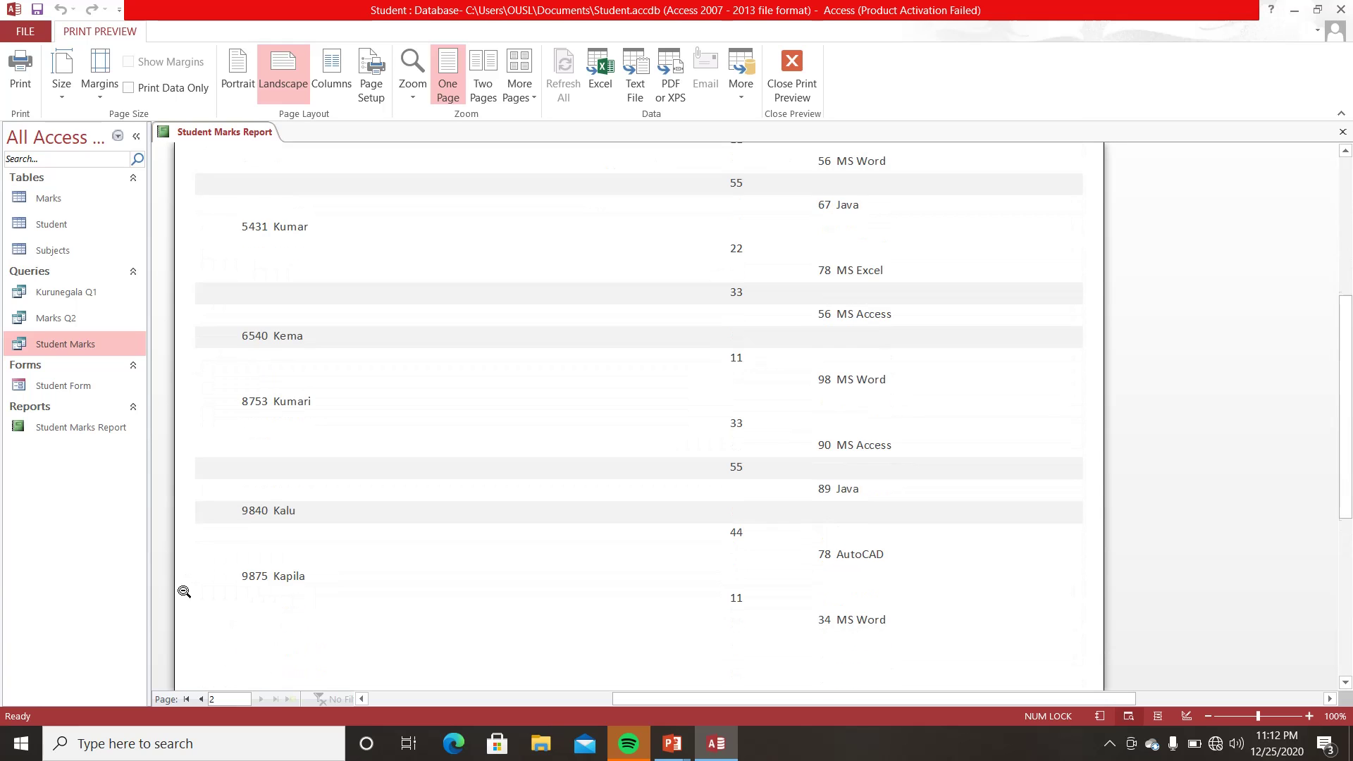
{"action": "left_click", "coordinate": [201, 698]}
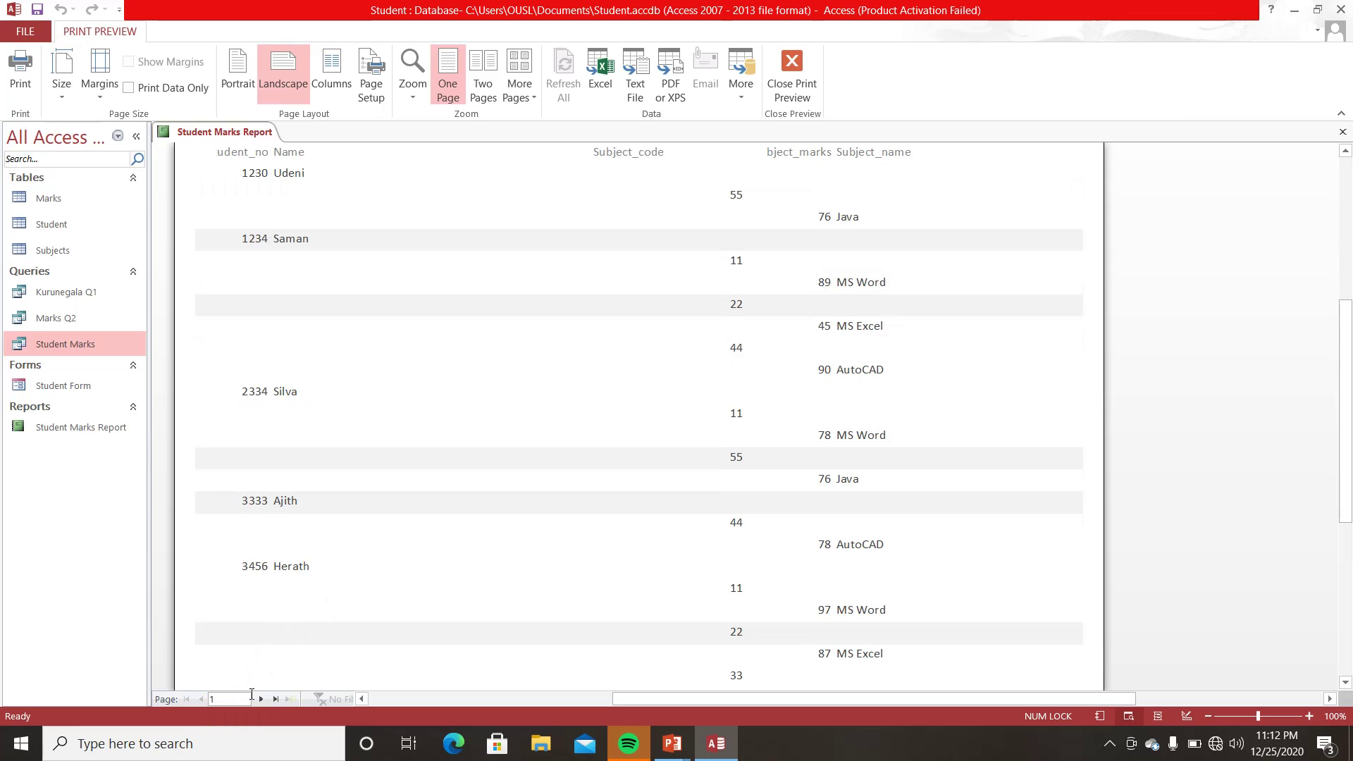
{"action": "left_click", "coordinate": [260, 699]}
{"action": "scroll", "coordinate": [477, 469], "scroll_direction": "up", "scroll_amount": 12}
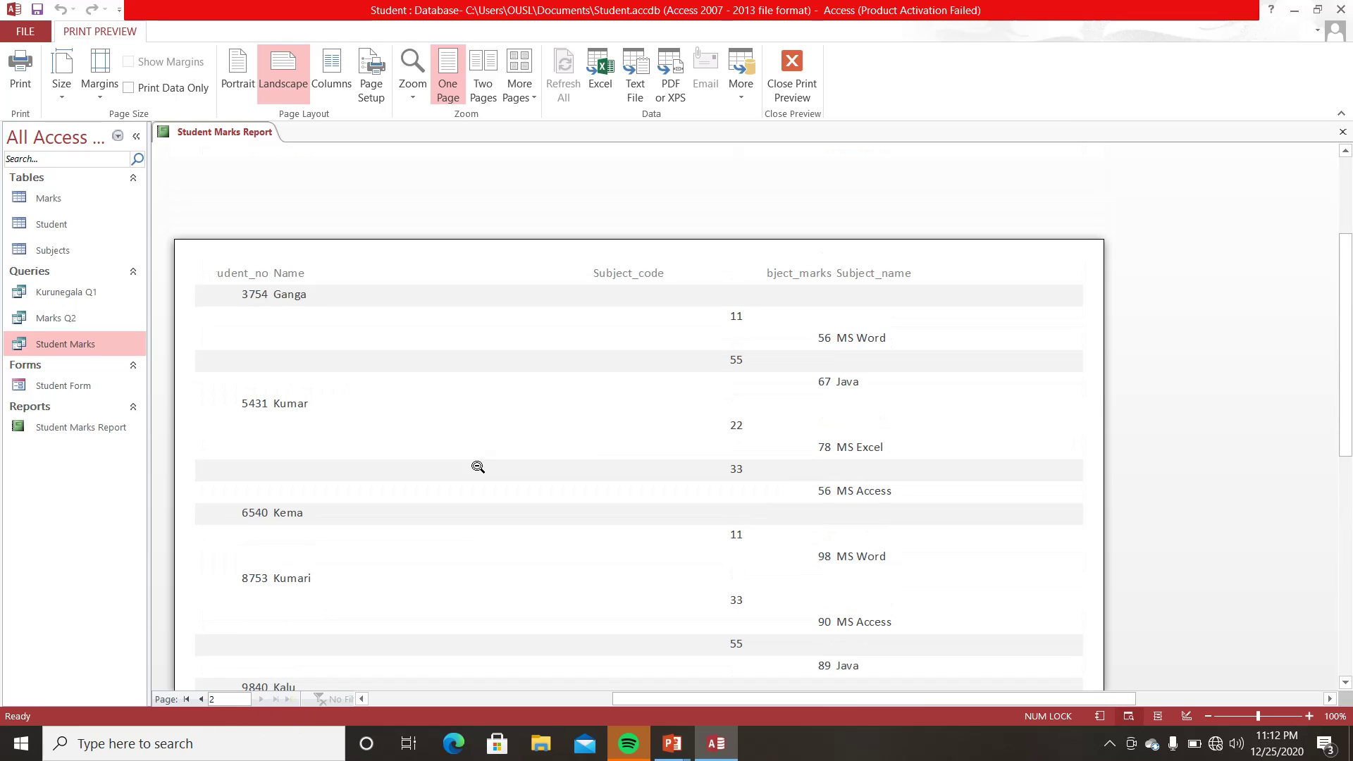
{"action": "scroll", "coordinate": [477, 468], "scroll_direction": "down", "scroll_amount": 9}
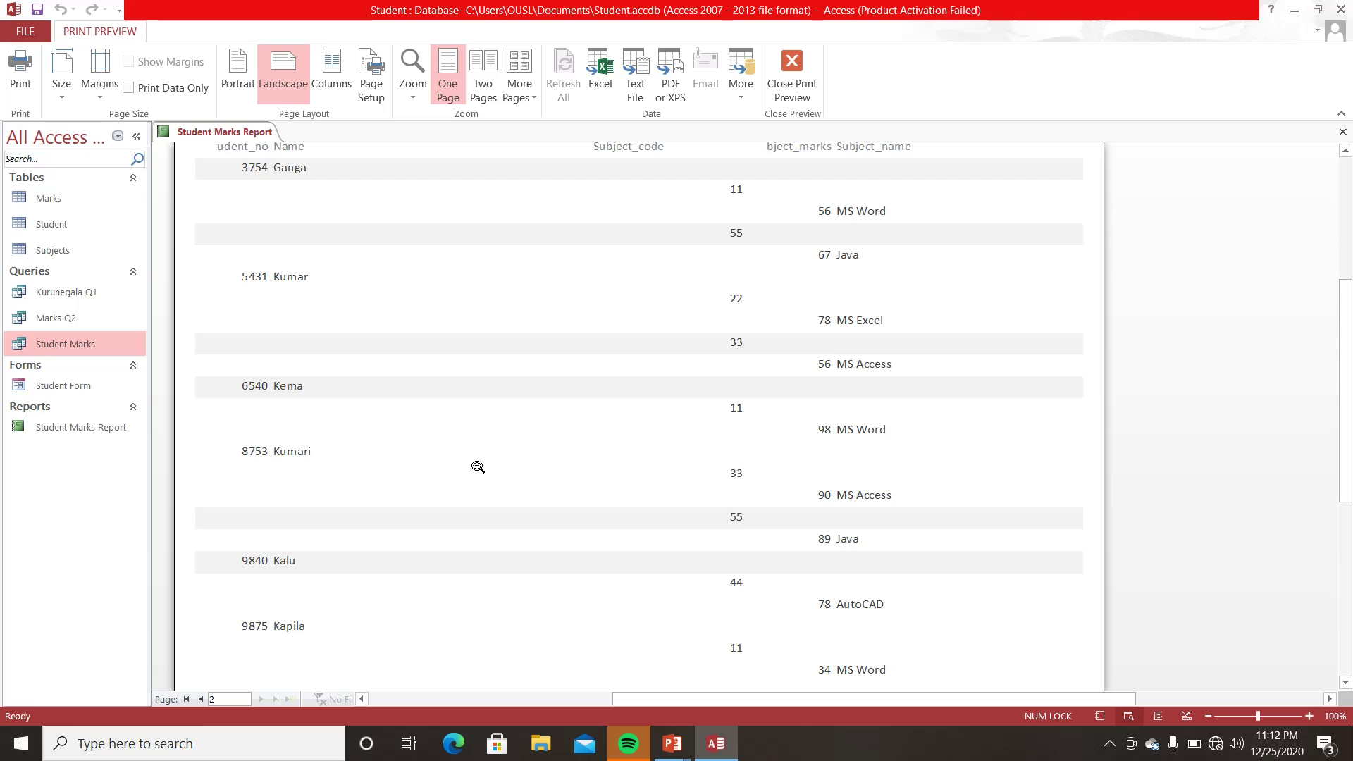
{"action": "scroll", "coordinate": [478, 467], "scroll_direction": "up", "scroll_amount": 2}
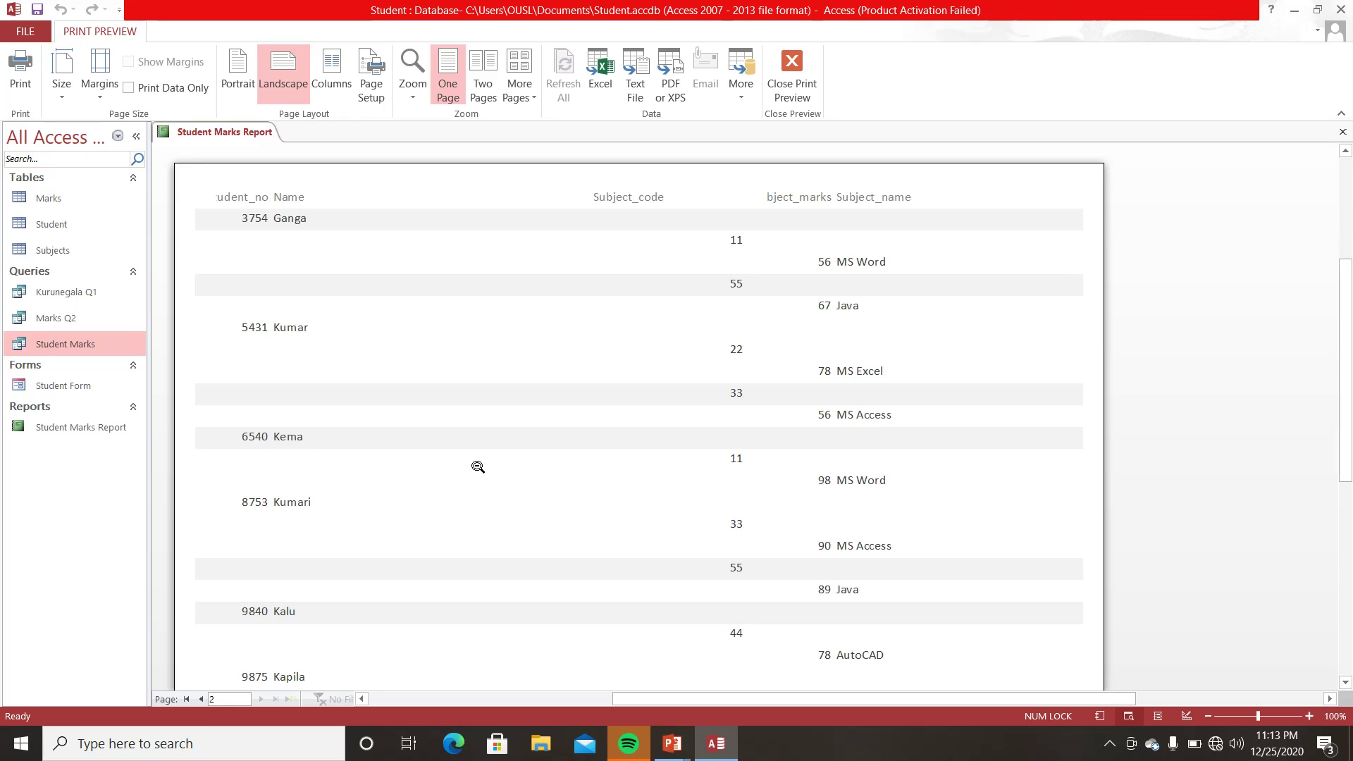
- Return the report preview to page 1, scroll through it, and expand the hidden system-tray icons
{"action": "left_click", "coordinate": [200, 699]}
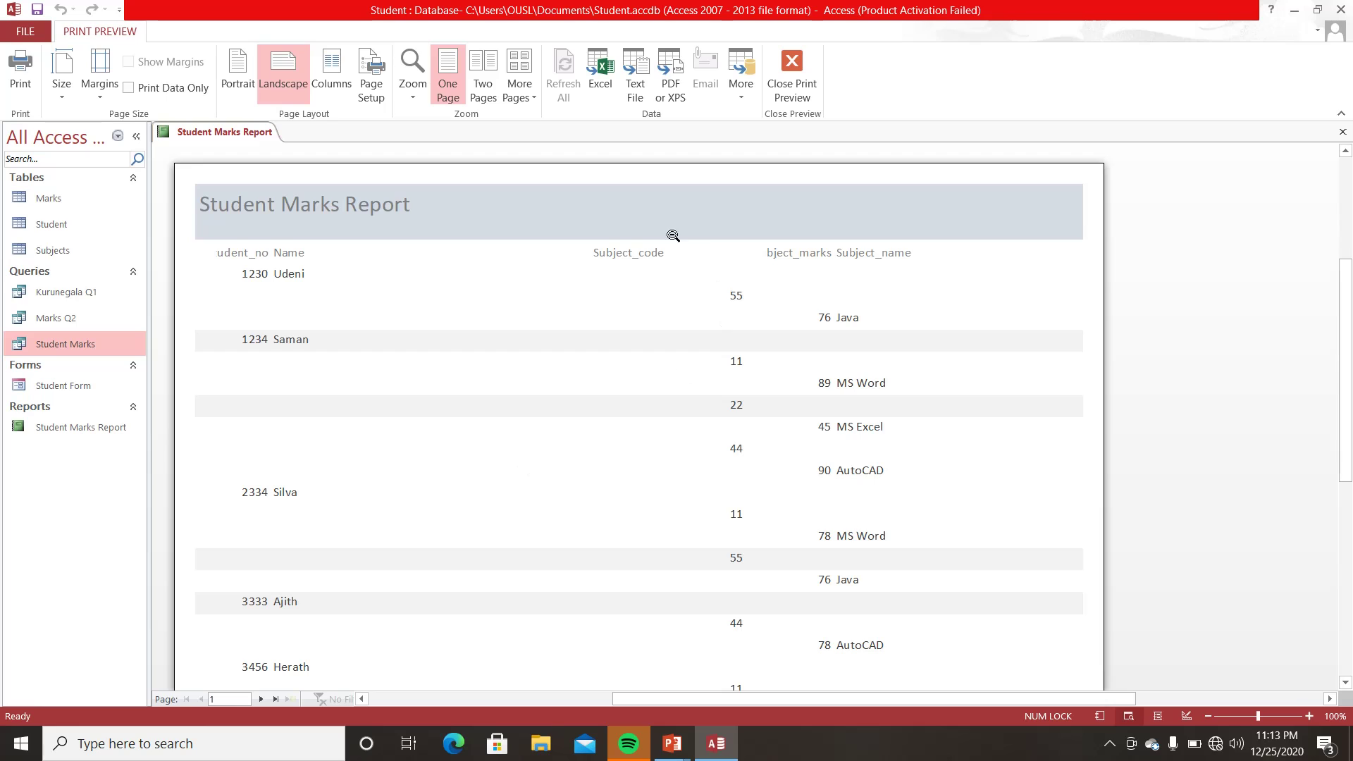
{"action": "scroll", "coordinate": [607, 261], "scroll_direction": "down", "scroll_amount": 1}
{"action": "scroll", "coordinate": [607, 261], "scroll_direction": "down", "scroll_amount": 2}
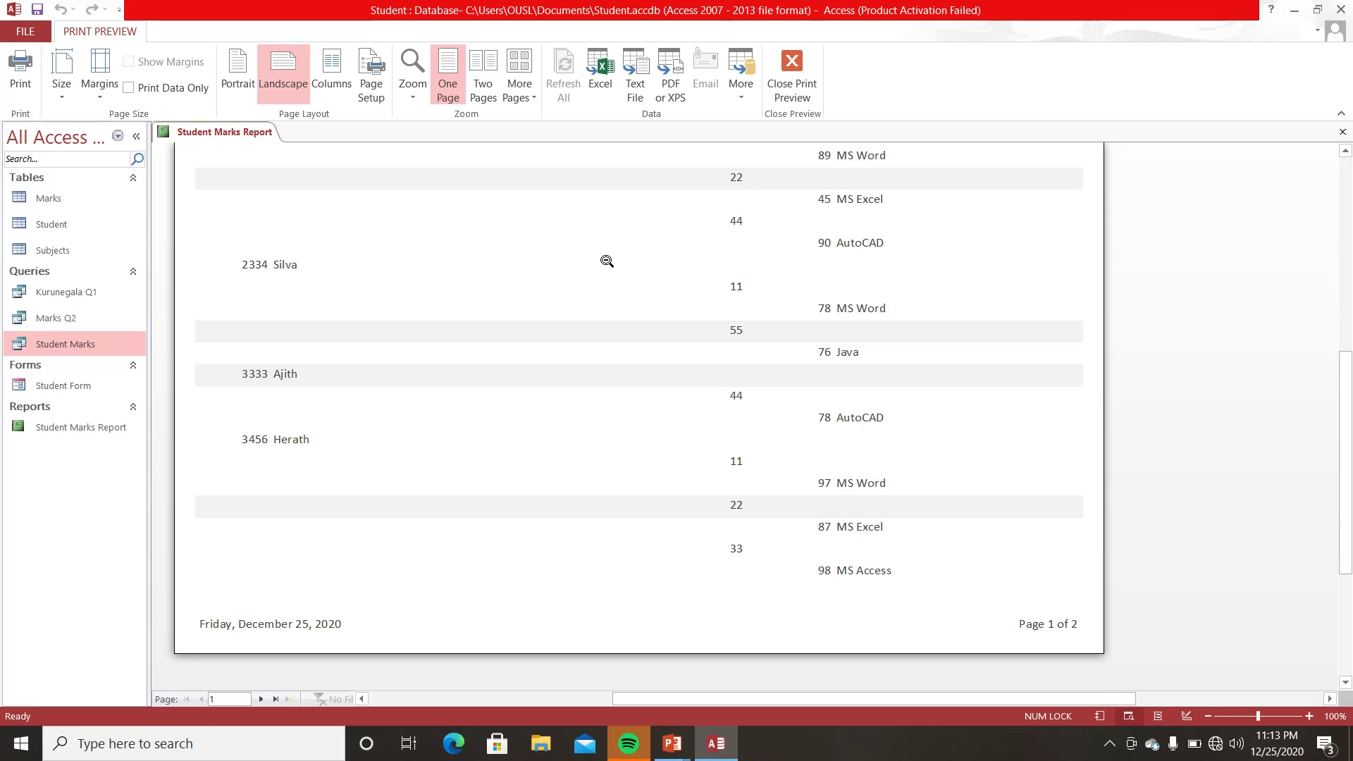
{"action": "scroll", "coordinate": [607, 261], "scroll_direction": "up", "scroll_amount": 5}
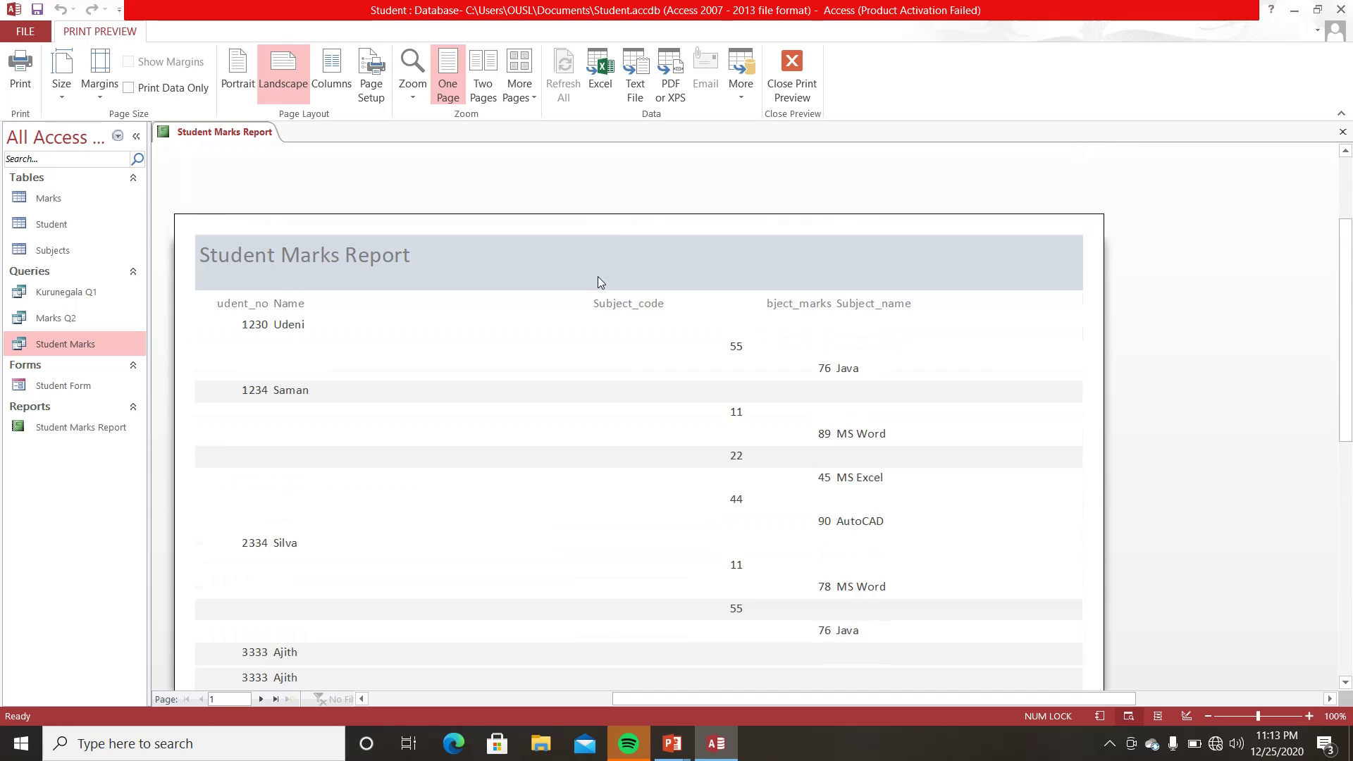
{"action": "scroll", "coordinate": [599, 284], "scroll_direction": "down", "scroll_amount": 1}
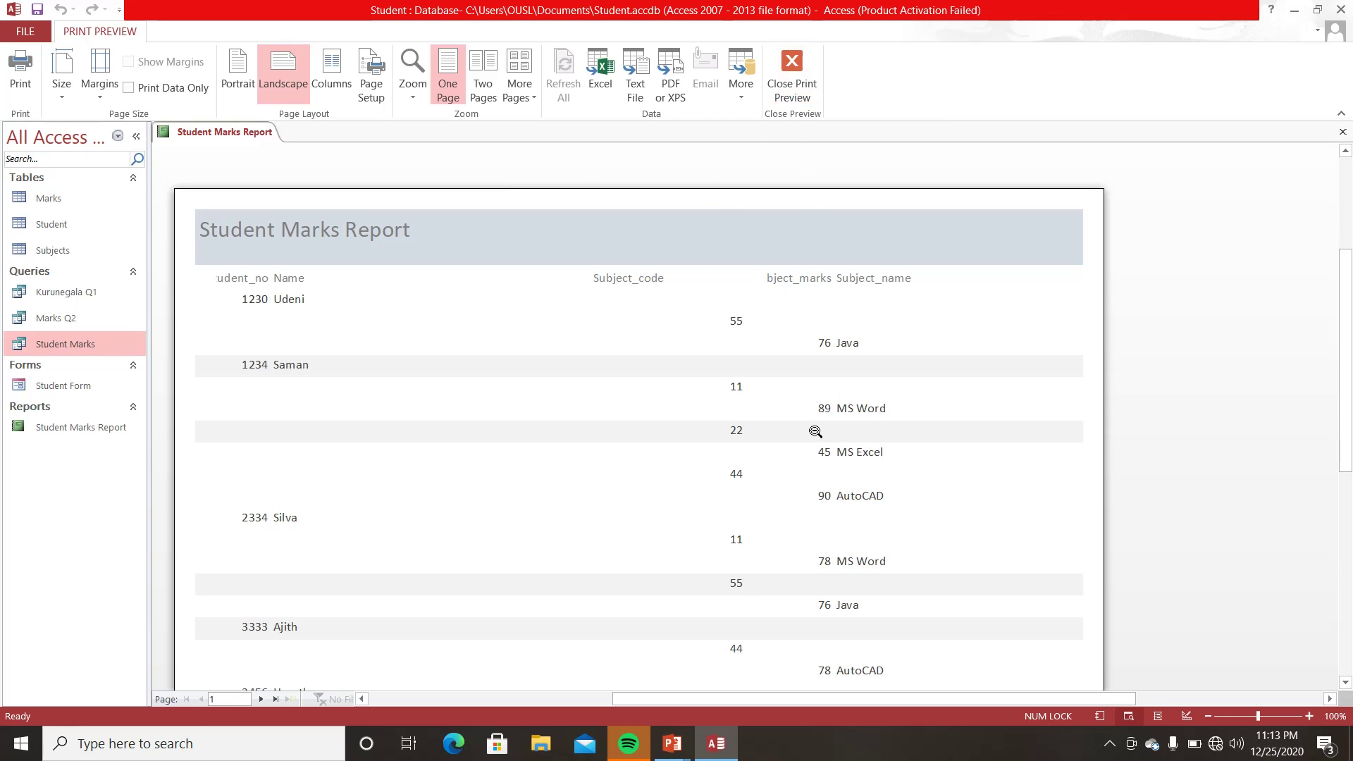
{"action": "left_click", "coordinate": [1109, 744]}
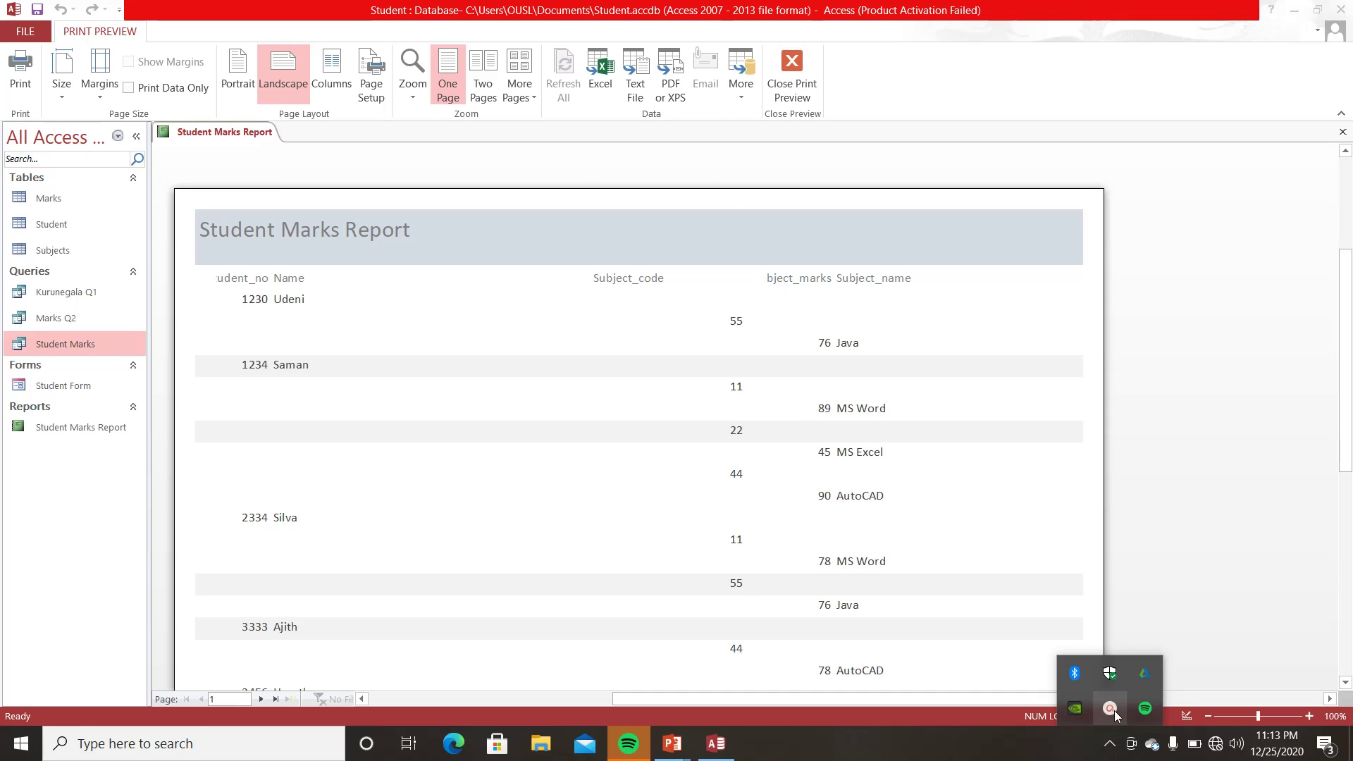